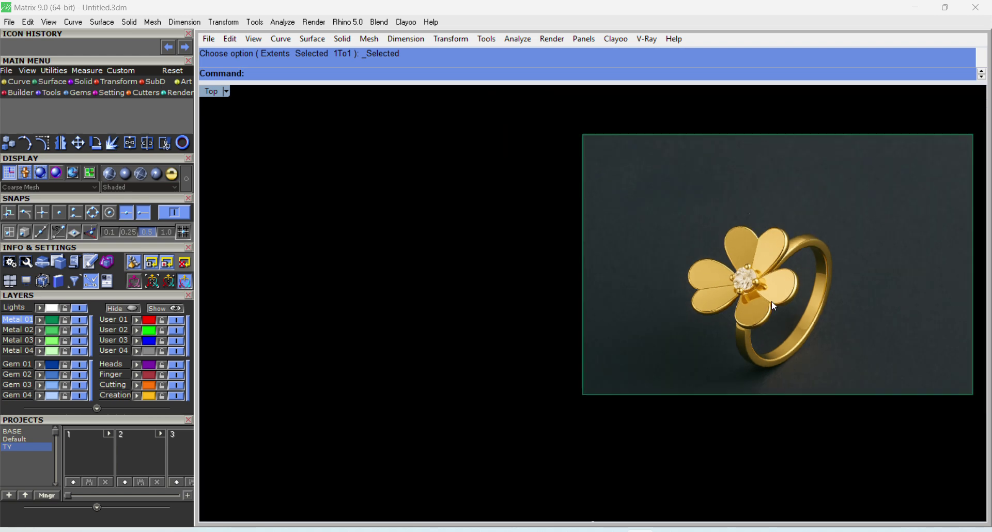
scroll(767, 291, "up", 3)
scroll(796, 289, "down", 2)
scroll(810, 293, "down", 2)
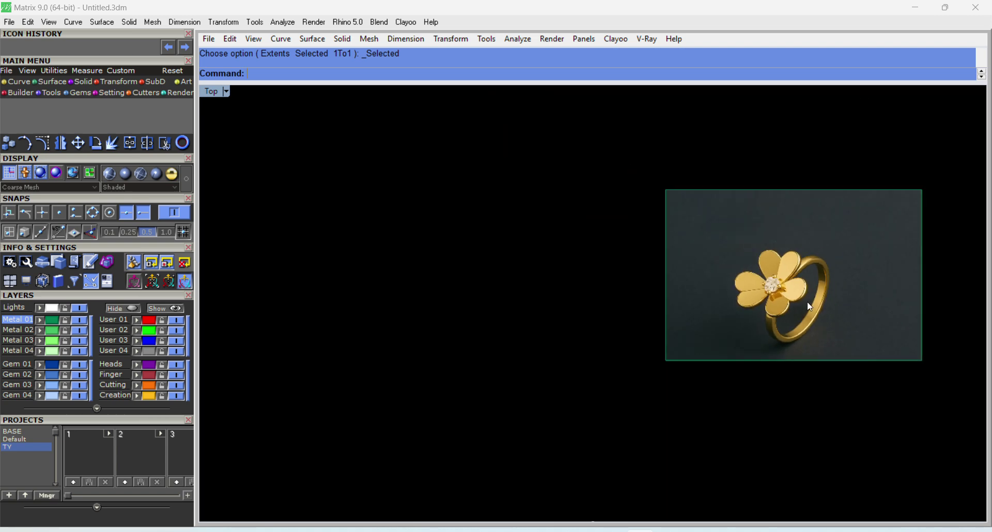
scroll(806, 306, "up", 1)
scroll(777, 308, "up", 2)
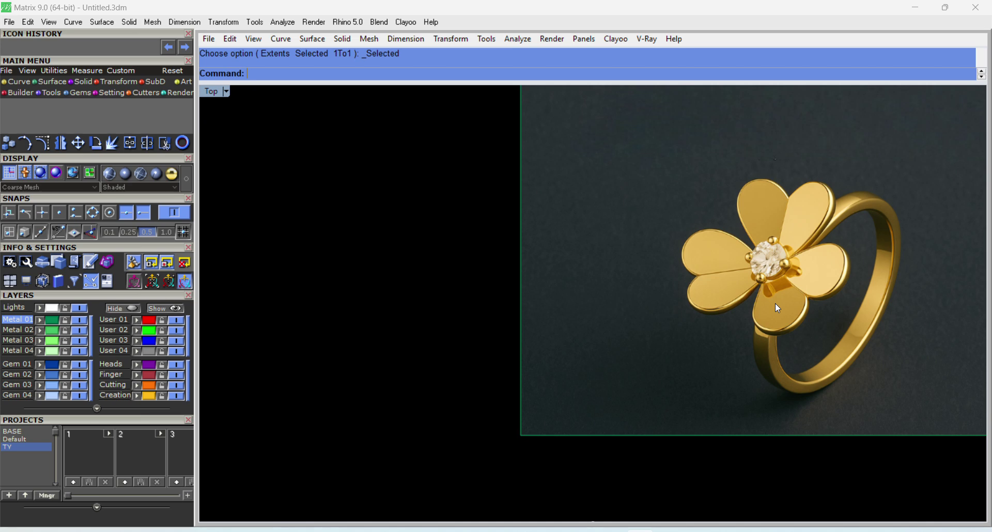
scroll(777, 308, "down", 1)
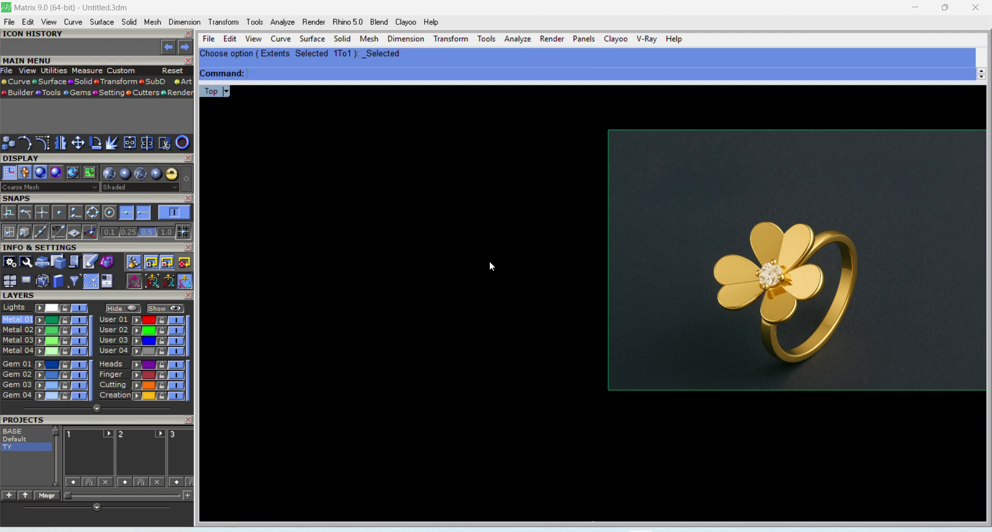
Draw a circle with a diameter of 17.5 centred on the origin in the Front view.
left_click(18, 83)
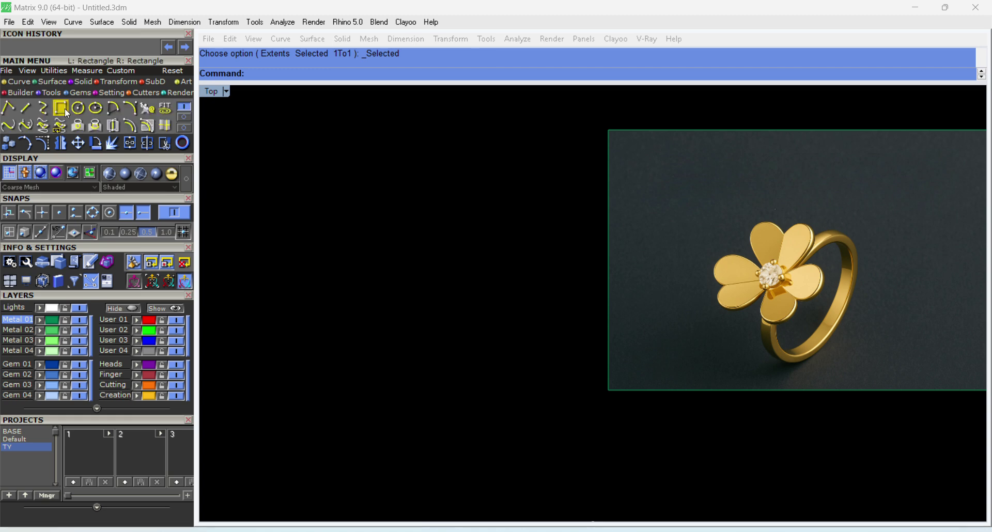
left_click(79, 110)
type("_g")
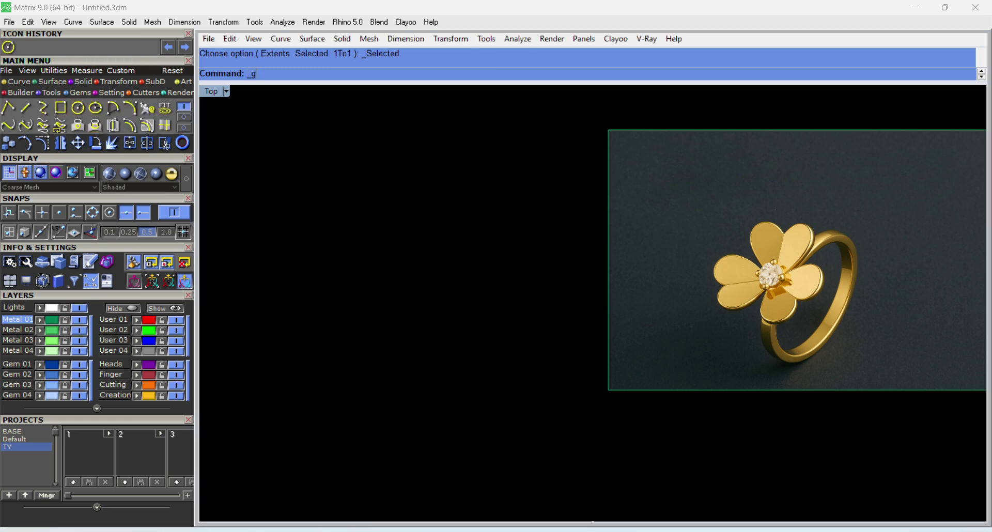
double_click(210, 92)
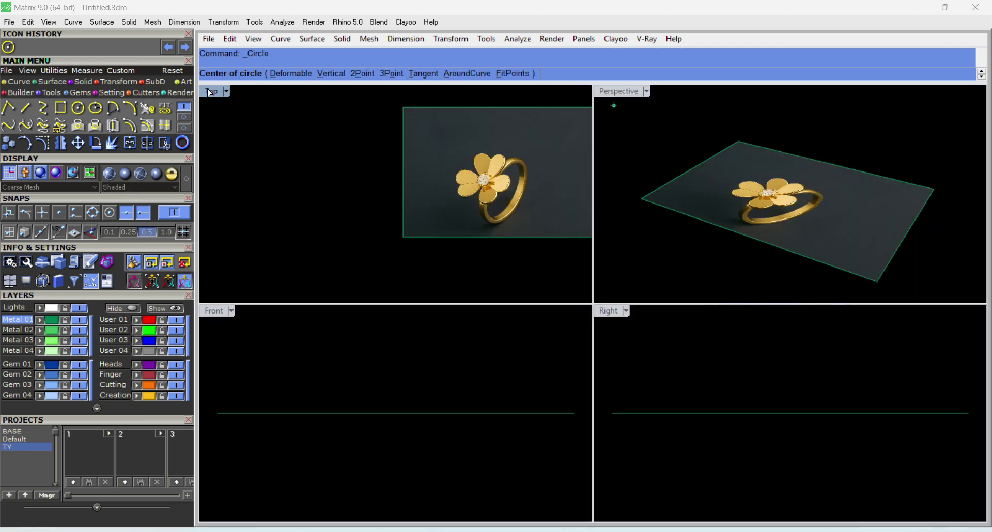
double_click(213, 311)
scroll(573, 350, "down", 10)
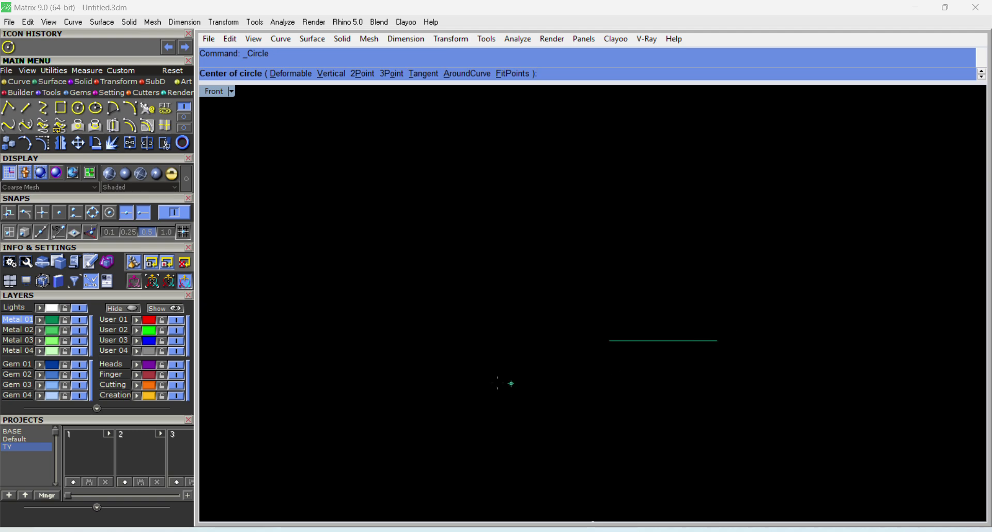
type("0")
key("Return")
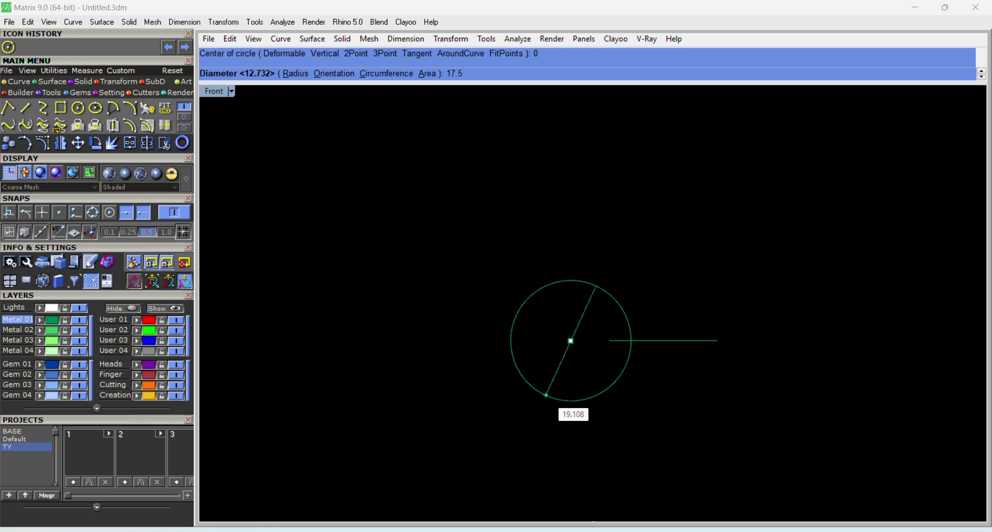
type("17.5")
key("Return")
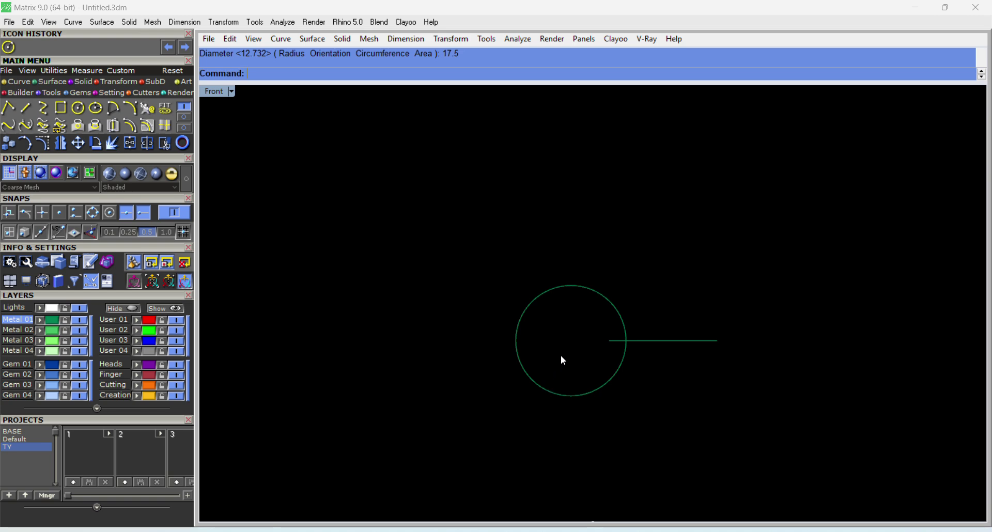
left_click_drag(560, 357, 525, 399)
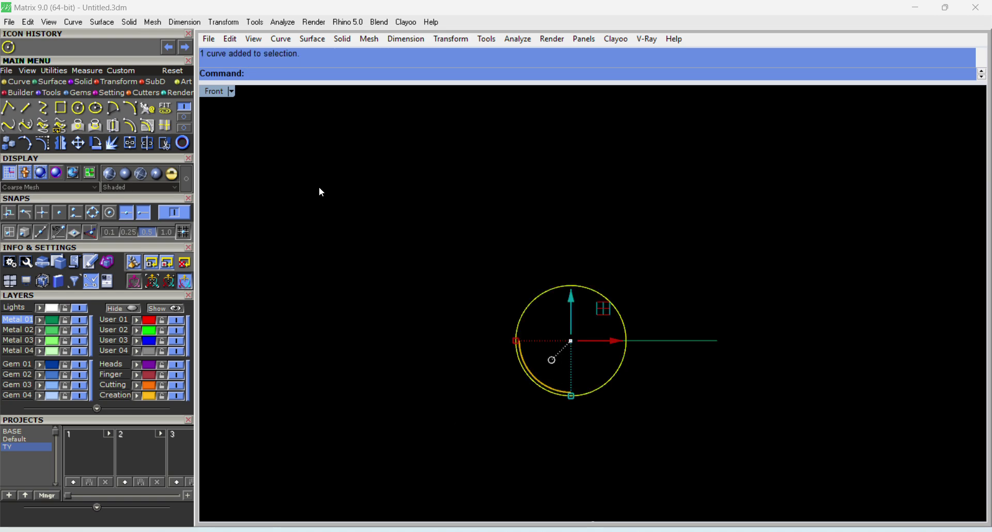
Draw a rectangle closely framing the flower ring on the reference picture in the Top view.
double_click(209, 96)
left_click(503, 210)
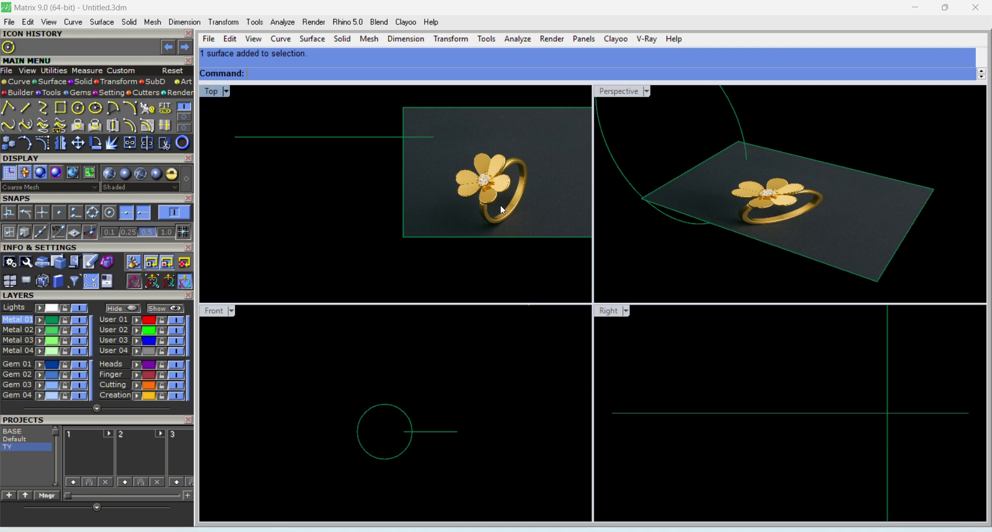
double_click(212, 89)
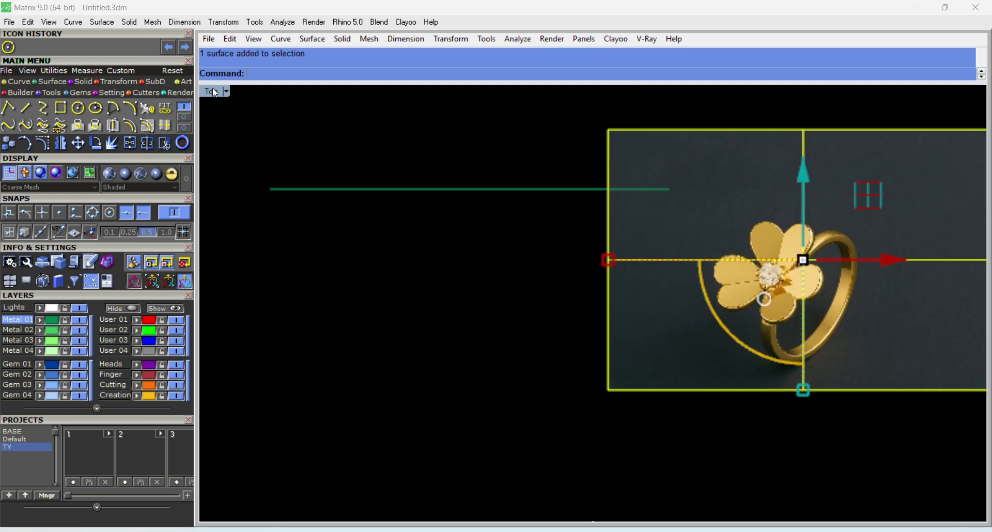
left_click(602, 251)
right_click_drag(846, 324, 718, 296)
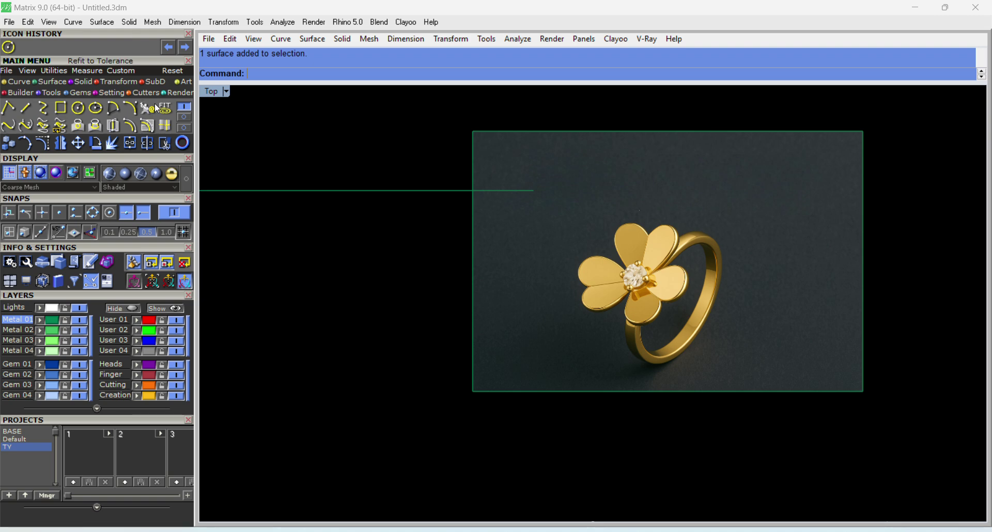
left_click(62, 108)
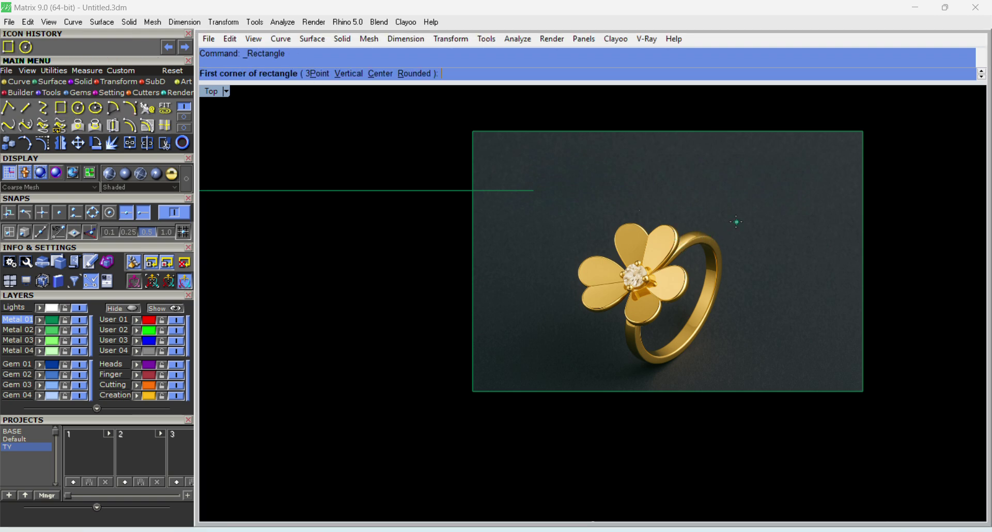
left_click(739, 206)
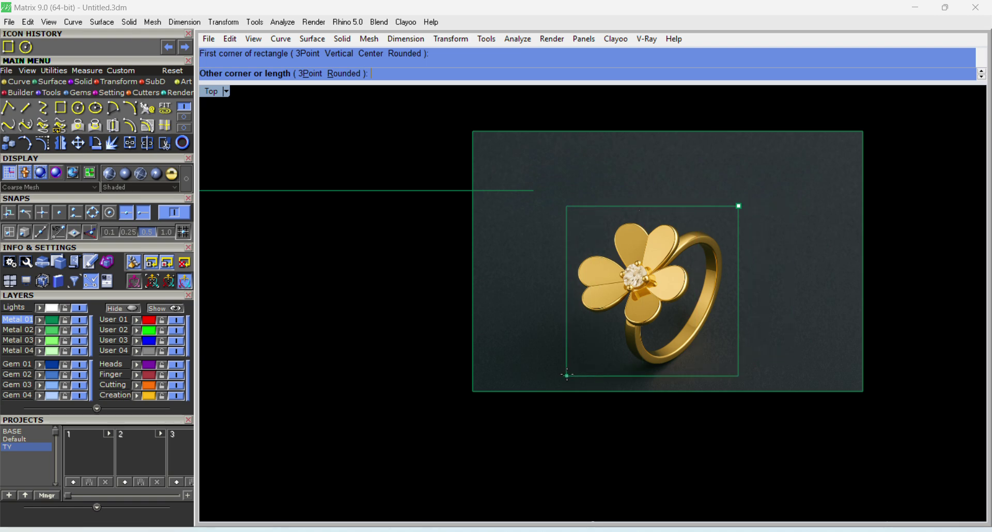
left_click(565, 370)
Split the reference picture with the rectangle, and delete the outer piece together with the cutting rectangle.
left_click(685, 305)
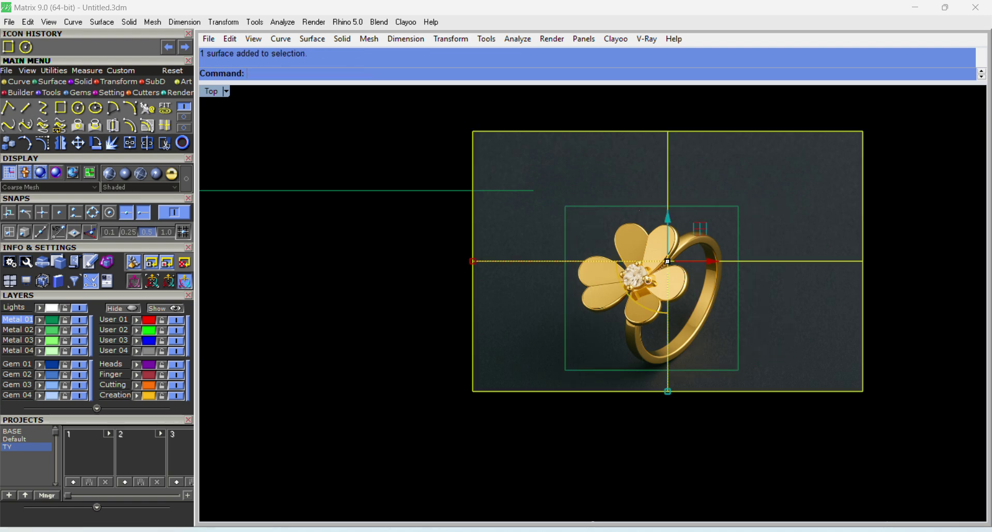
key("ctrl+shift+s")
left_click(739, 310)
right_click(739, 311)
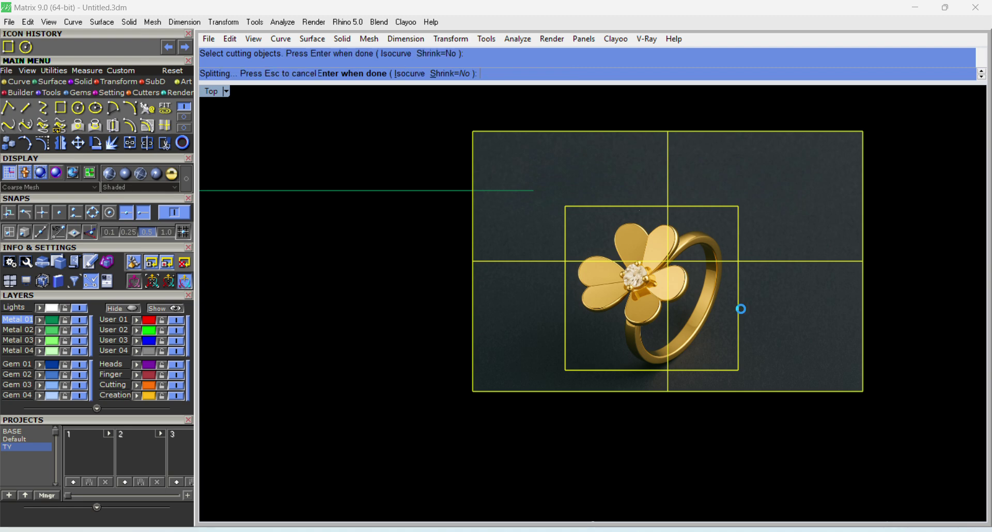
left_click(778, 318)
key("Delete")
left_click(726, 337)
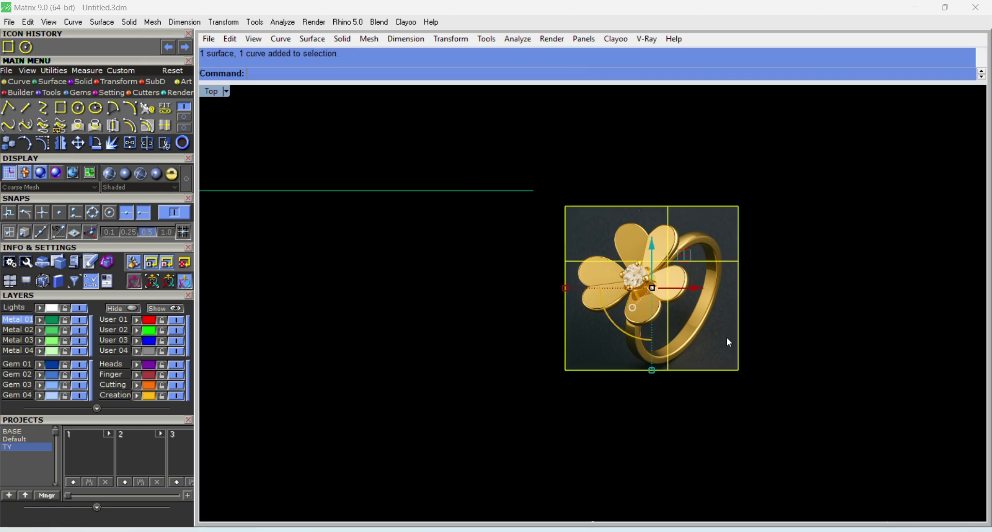
left_click(719, 337, "ctrl")
key("Delete")
Scale the cropped picture uniformly to about twice its size and move it farther away from the circle.
left_click(719, 337)
scroll(739, 323, "down", 2)
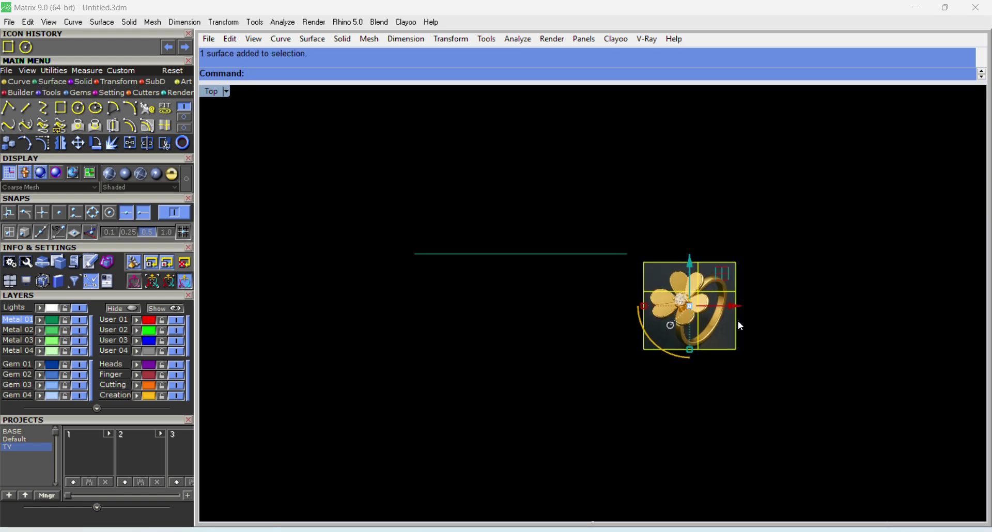
scroll(715, 357, "up", 3)
left_click_drag(668, 346, 660, 457)
scroll(671, 281, "down", 5)
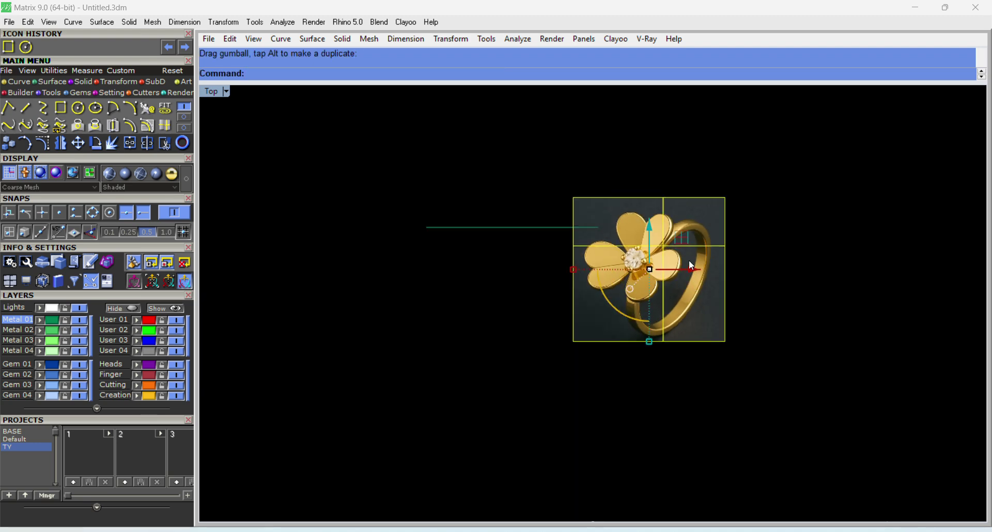
left_click_drag(687, 241, 759, 221)
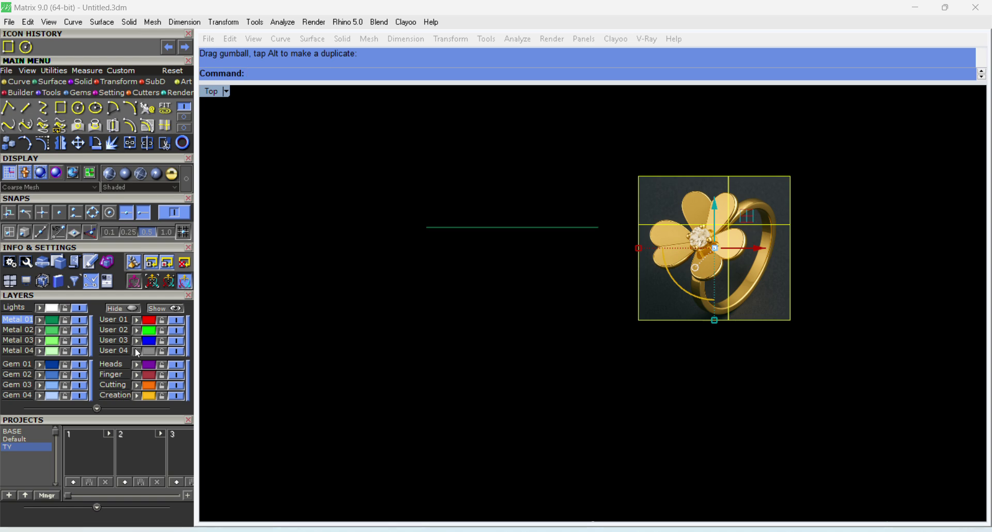
Lock the reference picture on the User 04 layer and hide that layer.
key("ctrl+l")
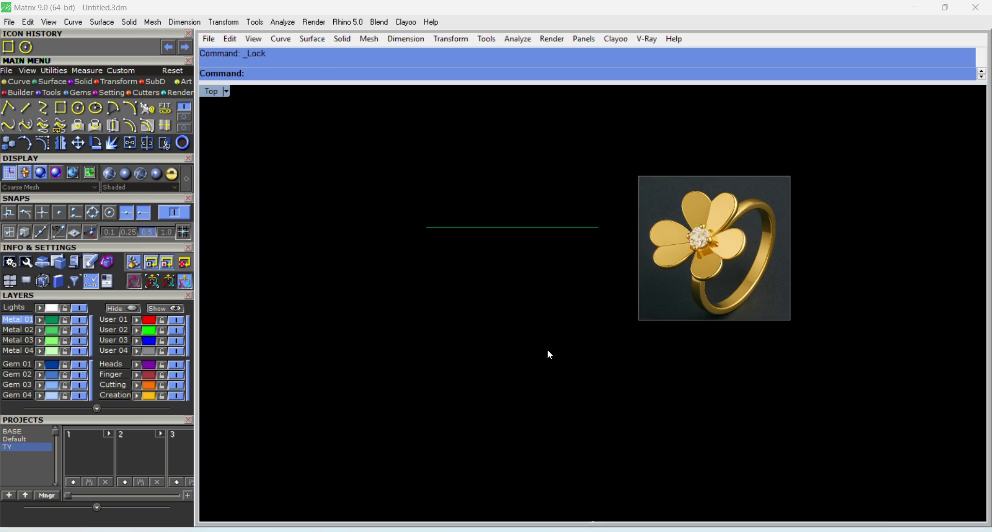
scroll(746, 315, "up", 5)
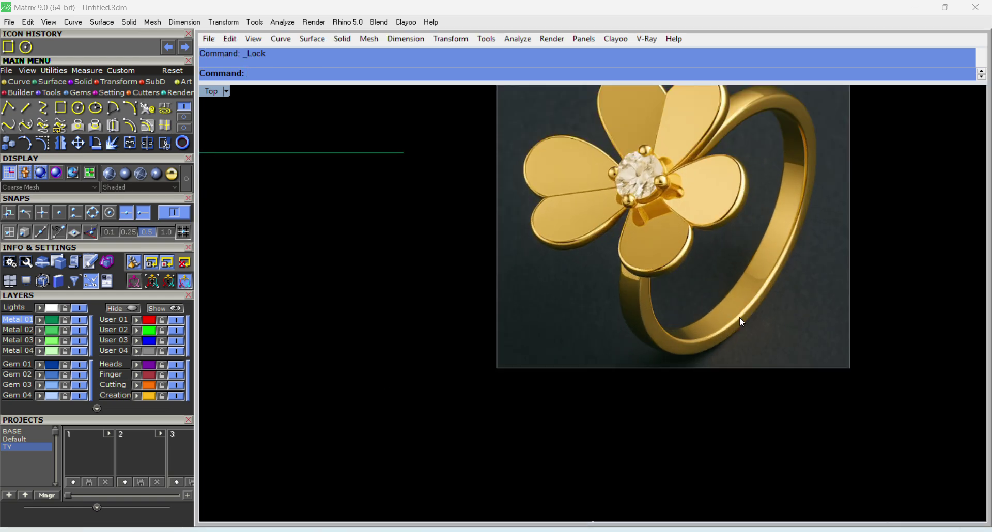
scroll(631, 315, "up", 4)
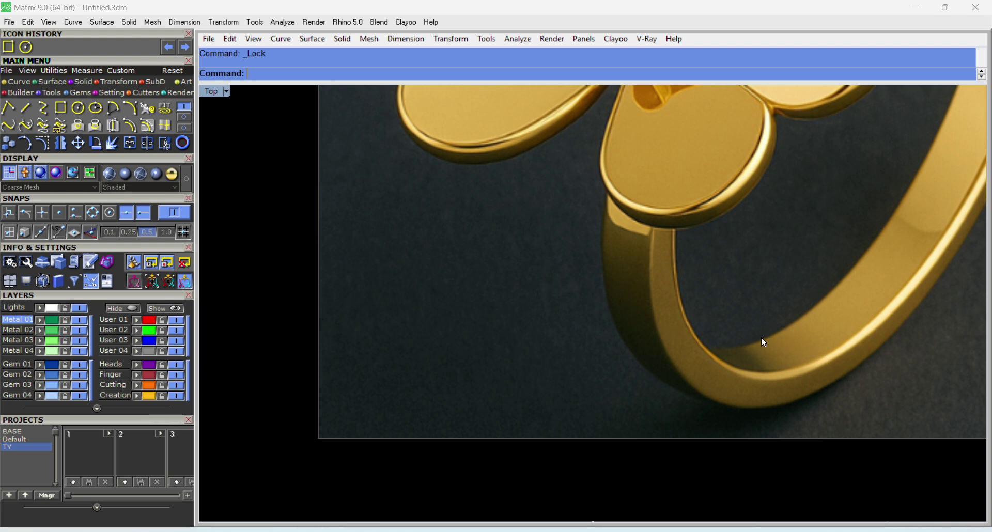
scroll(788, 329, "down", 10)
scroll(815, 224, "up", 6)
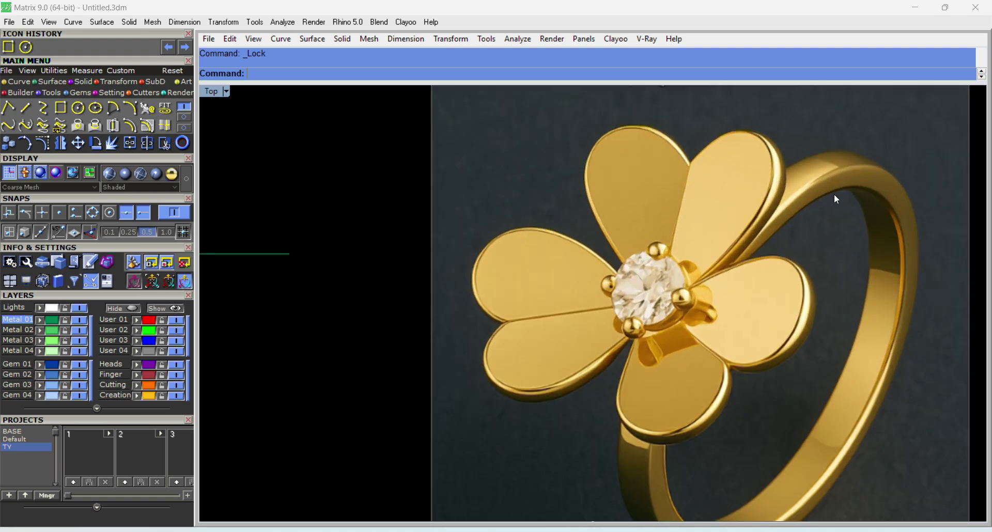
scroll(834, 194, "down", 4)
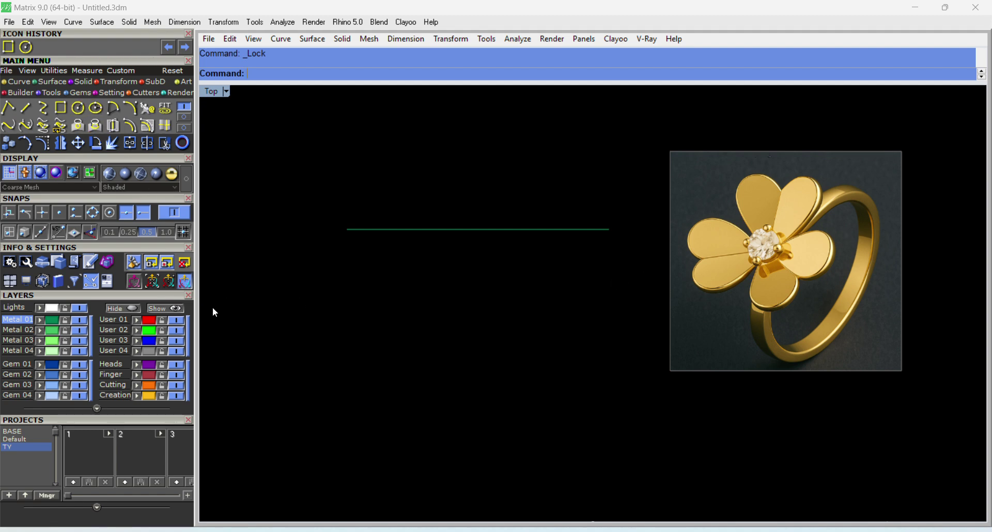
left_click(175, 351)
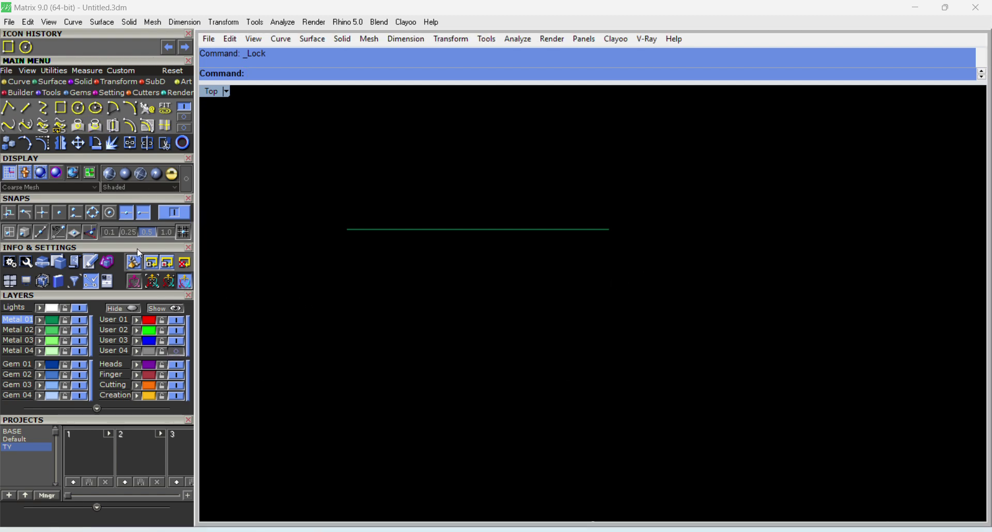
Draw a 2 by 2 rectangle from its center at the origin in the Right view.
left_click(69, 111)
left_click(380, 73)
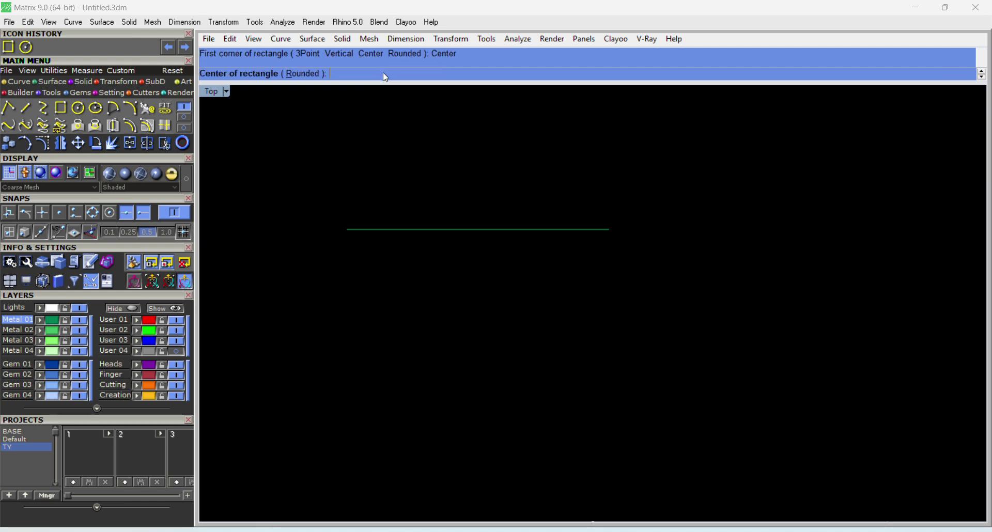
double_click(212, 91)
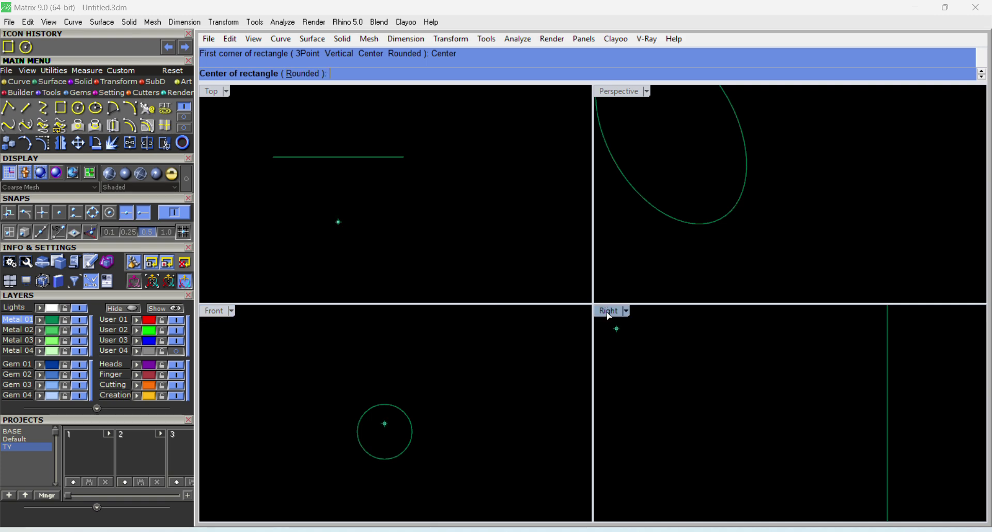
double_click(609, 311)
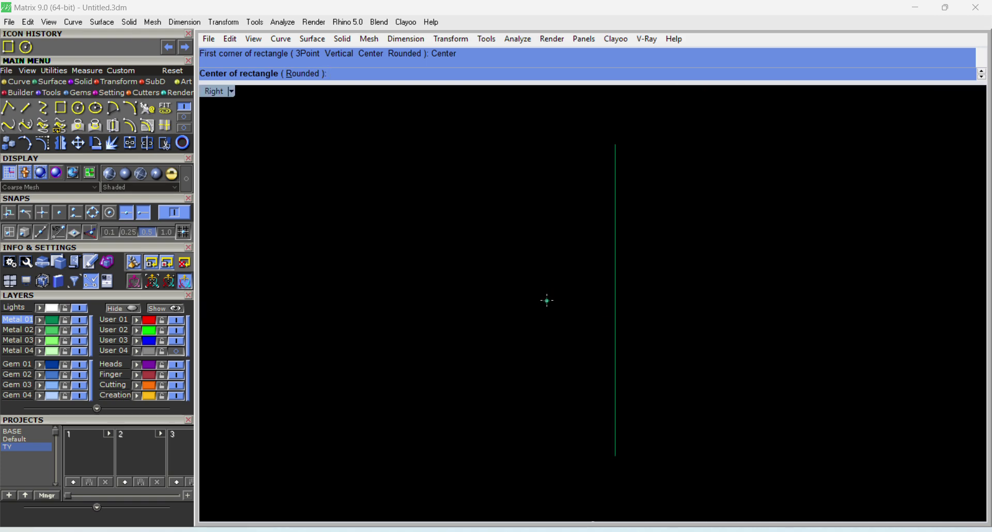
scroll(545, 362, "up", 3)
key("Return")
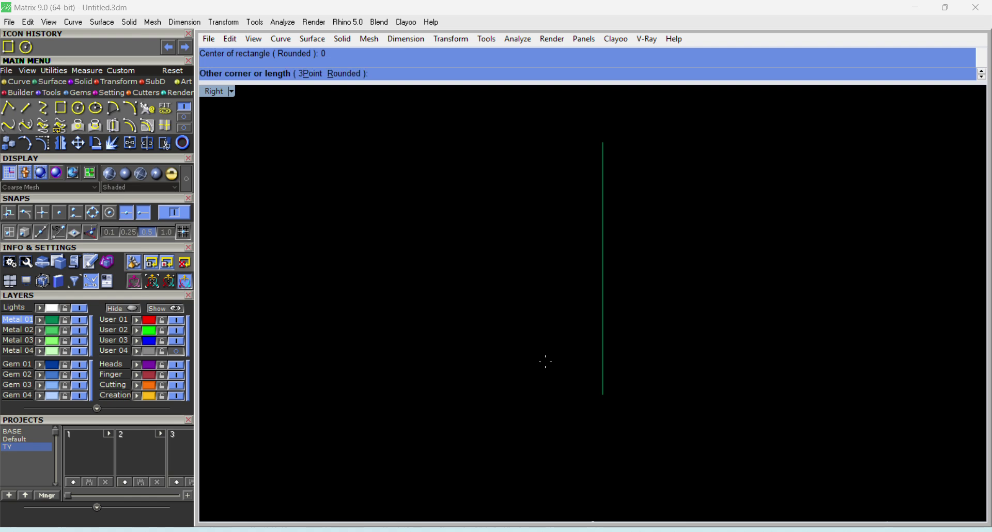
type("2")
key("Return")
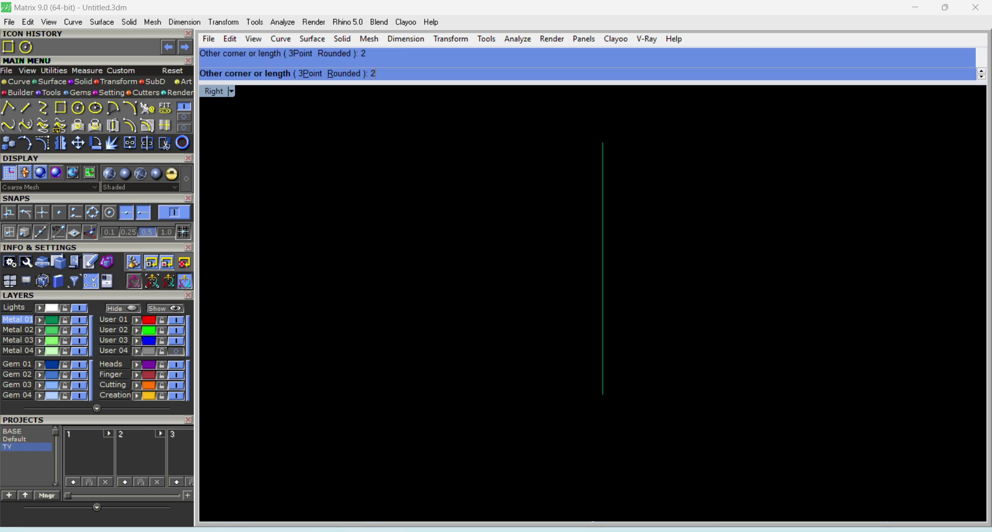
type("2")
key("Return")
scroll(618, 279, "up", 10)
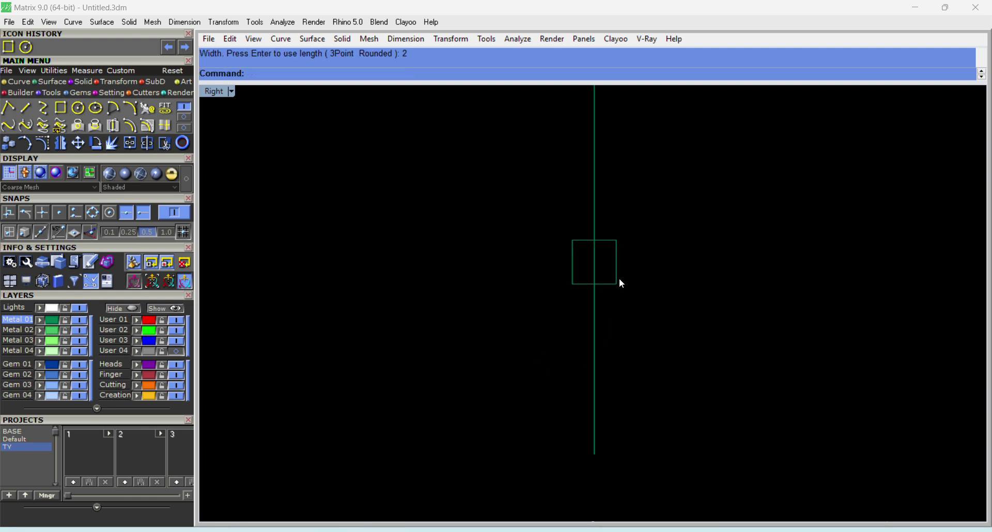
Draw a helper line along the rectangle's right edge, from the upper corner to the lower corner.
left_click(617, 279)
type("l")
key("Return")
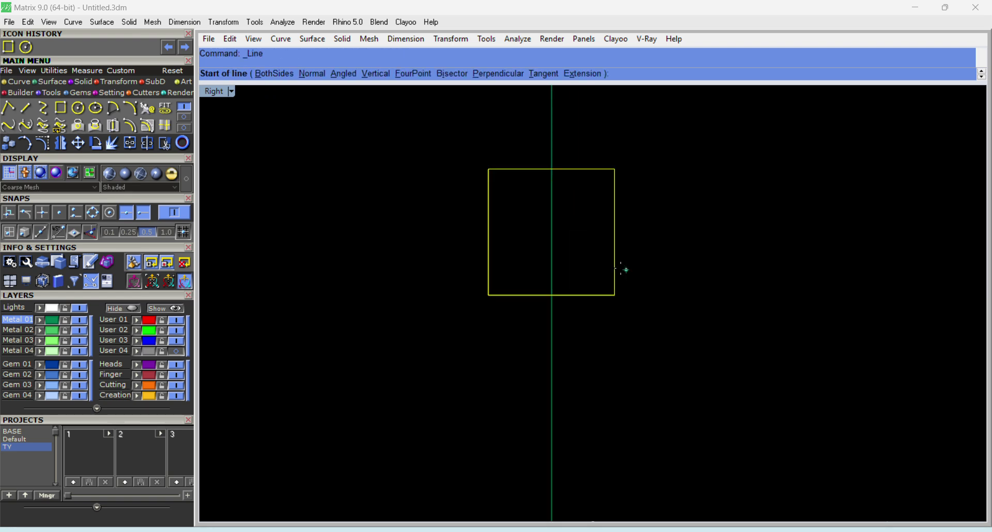
left_click(615, 170)
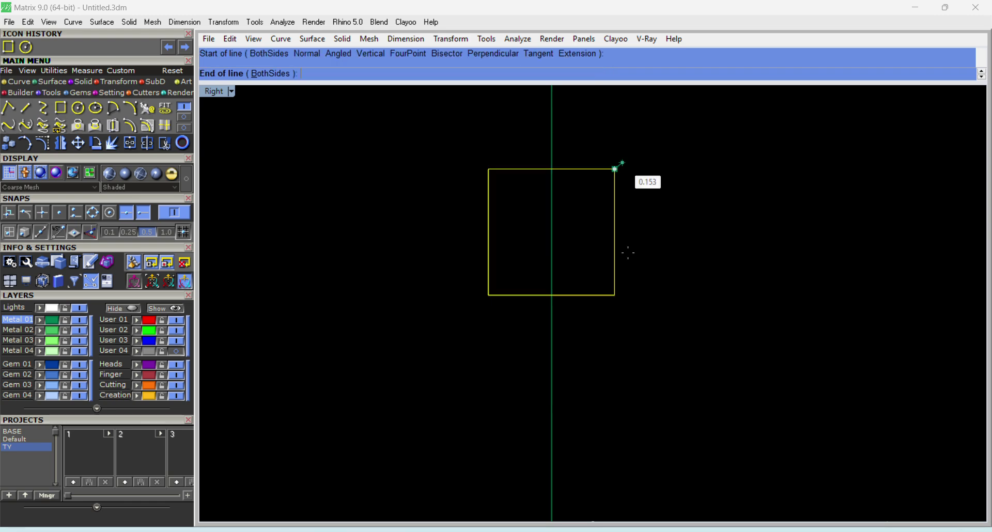
left_click(615, 296)
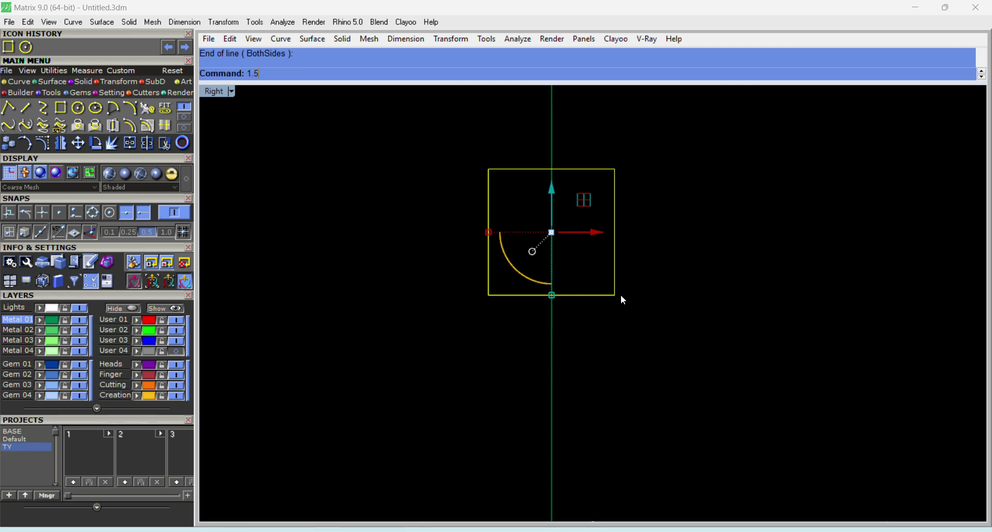
type("1.5")
key("Return")
key("Escape")
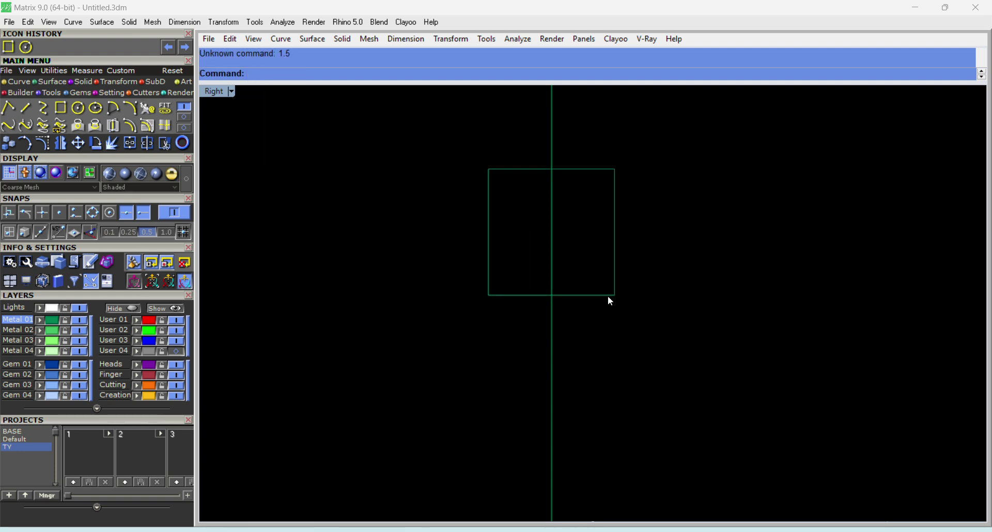
Scale the rectangle in one direction from its upper right corner to a height of 1.5, and delete the helper line.
left_click(608, 296)
key("ctrl+1")
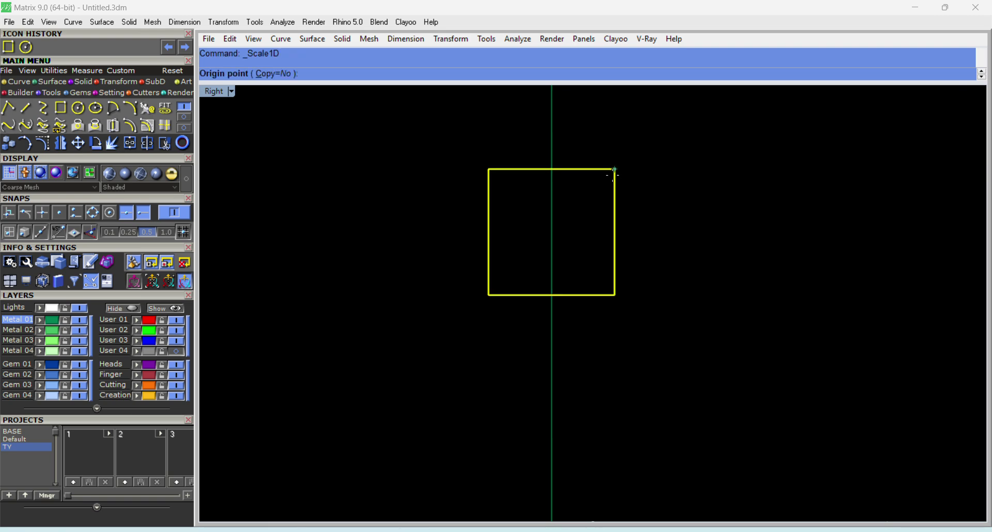
left_click(614, 169)
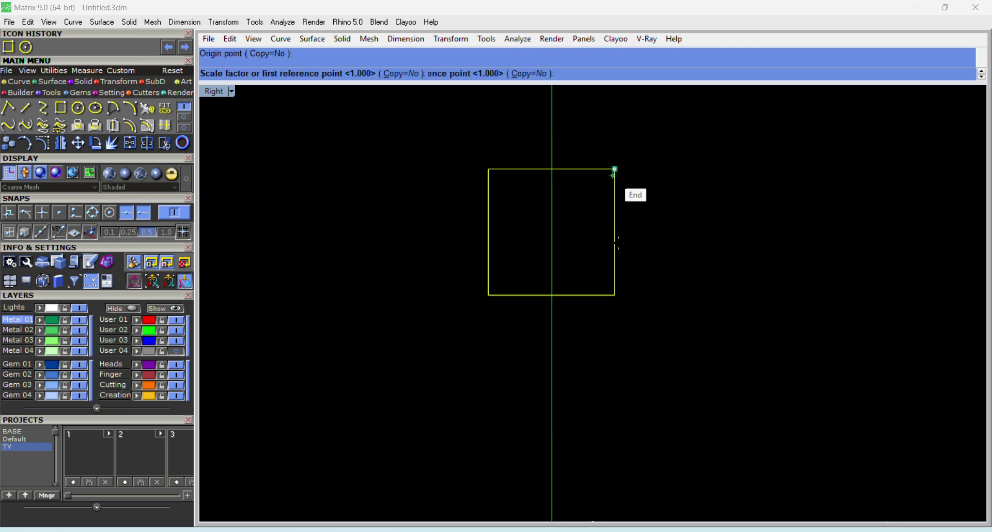
left_click(620, 295)
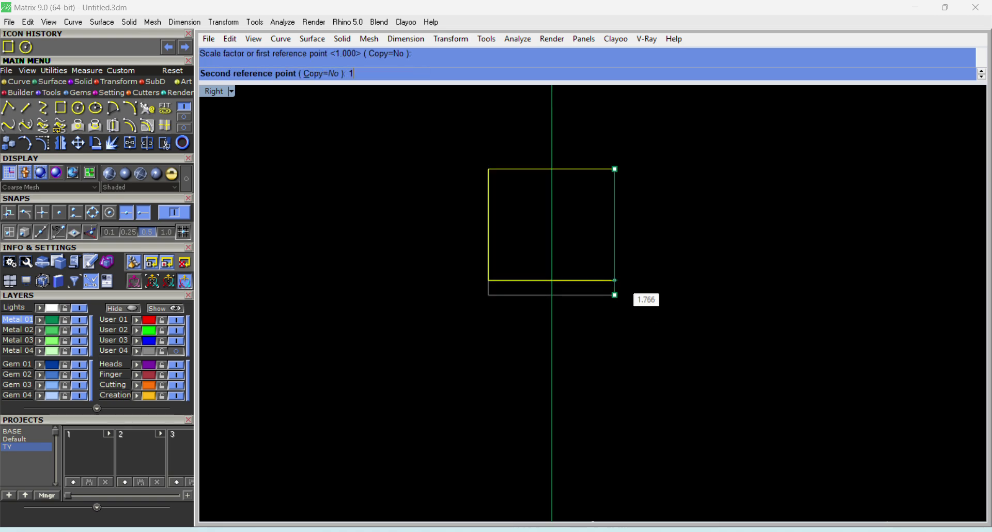
type("5")
key("Return")
key("Escape")
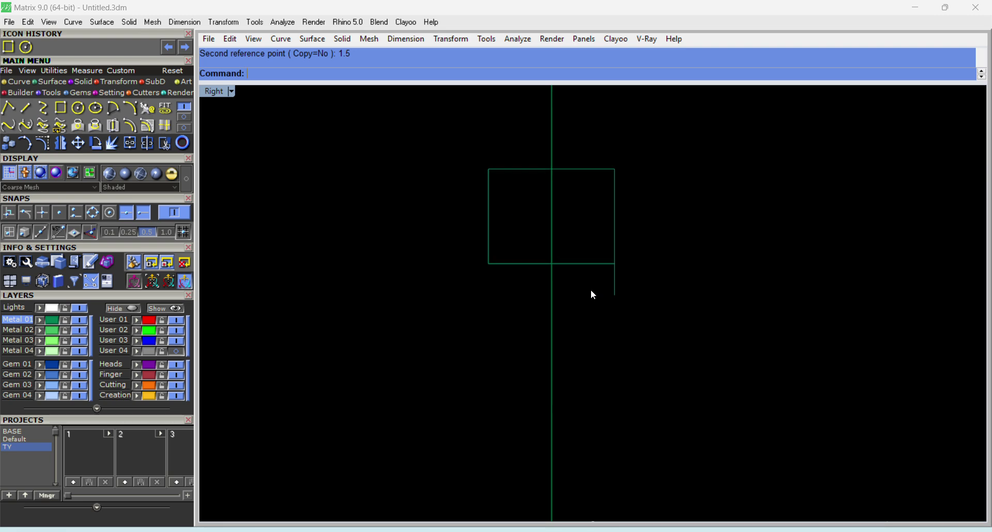
left_click(619, 291)
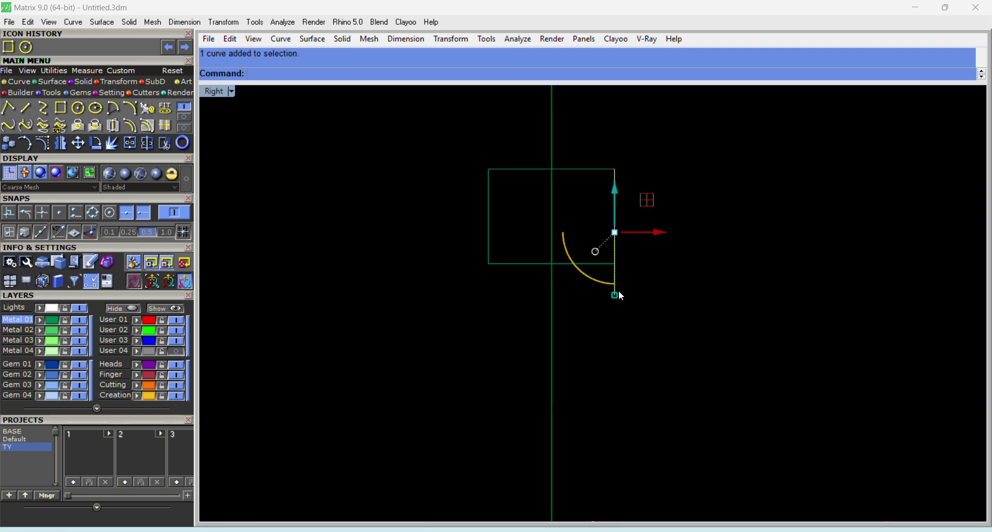
key("Delete")
Explode the rectangle into separate line segments.
scroll(503, 253, "down", 3)
scroll(564, 259, "up", 3)
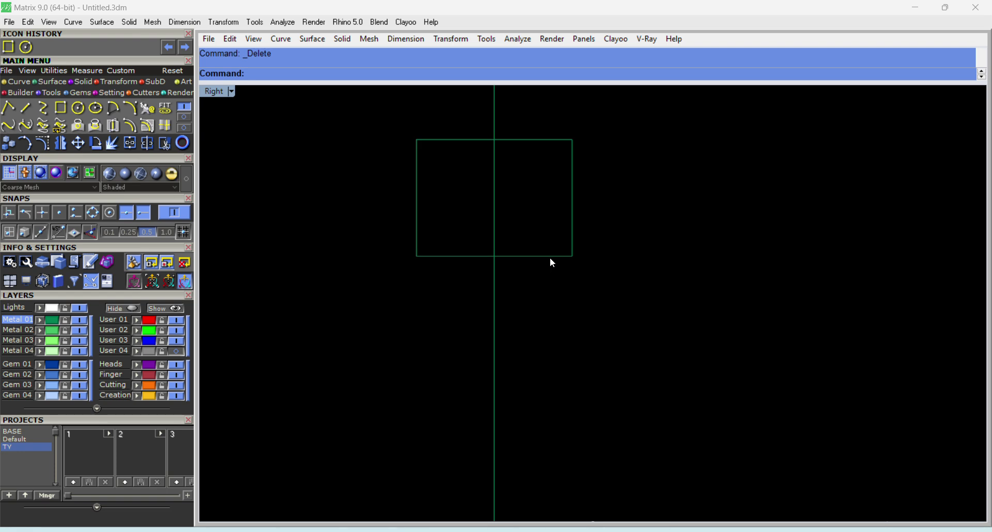
left_click(548, 255)
key("ctrl+e")
key("Escape")
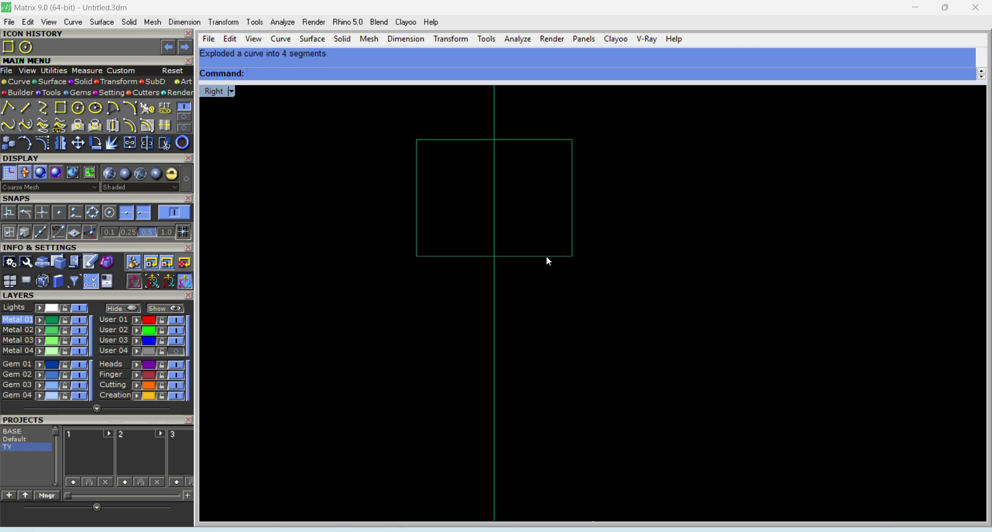
Rebuild the rectangle's lower line with a point count of 5 and degree 3, deleting the input.
left_click(547, 256)
right_click_drag(556, 303, 676, 345)
key("ctrl+r")
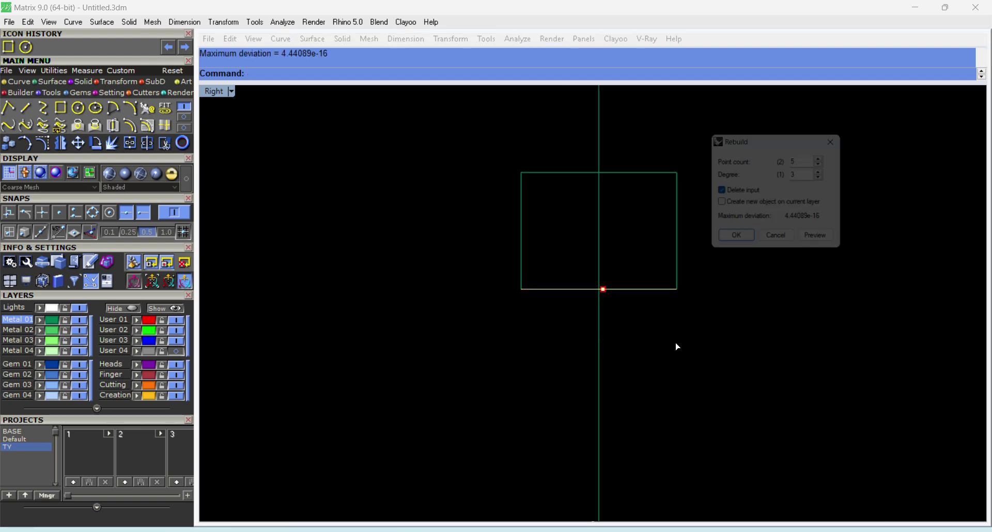
left_click(816, 163)
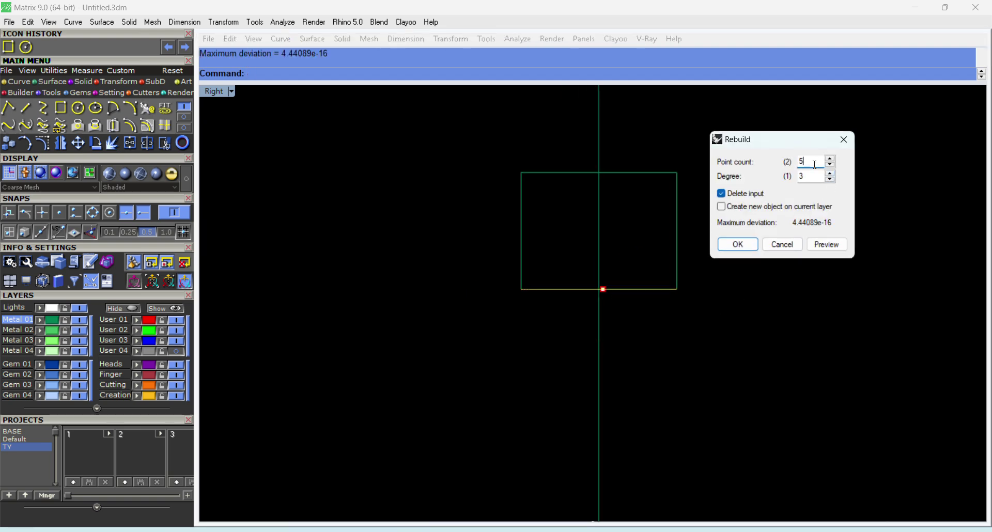
left_click(737, 245)
Show the lower line's control points and move its two end points straight up by 0.3.
key("F10")
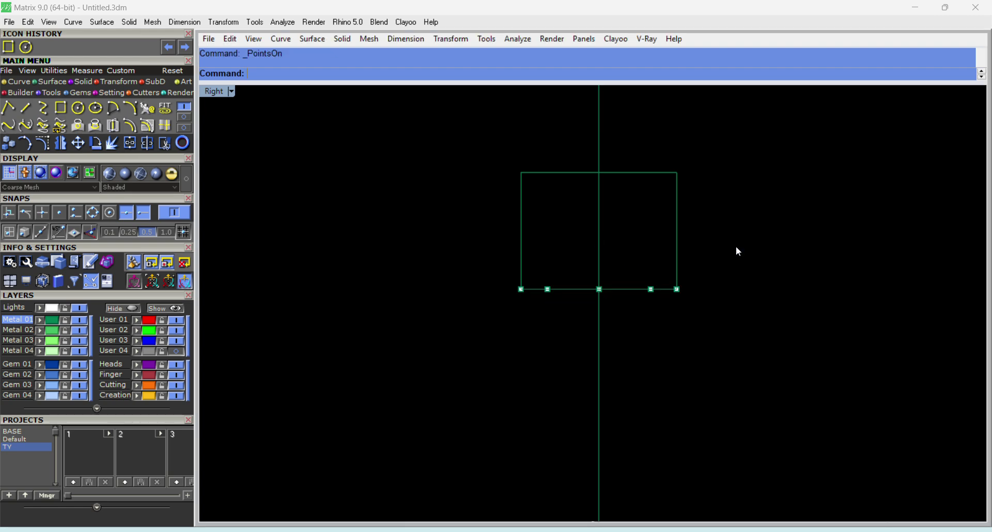
scroll(663, 294, "up", 3)
left_click(701, 287)
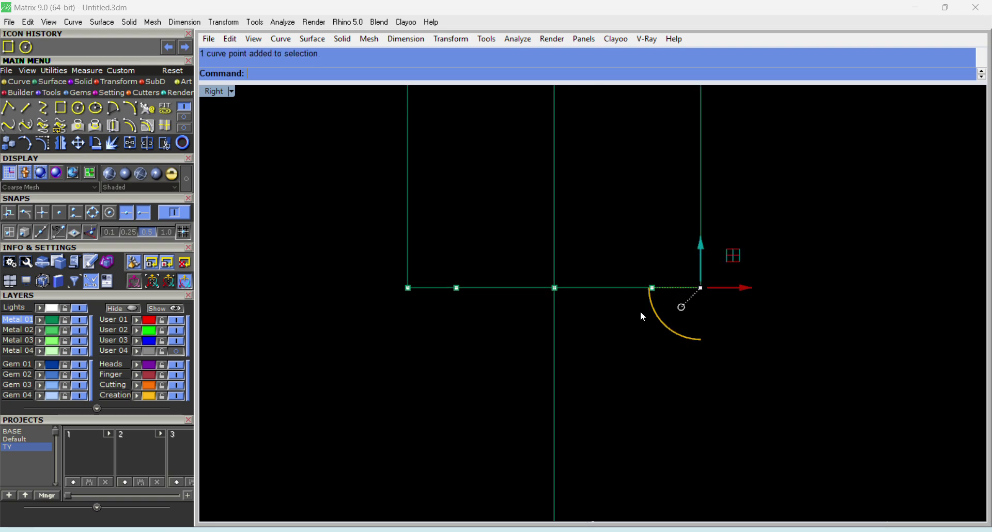
left_click_drag(414, 298, 418, 282, "shift")
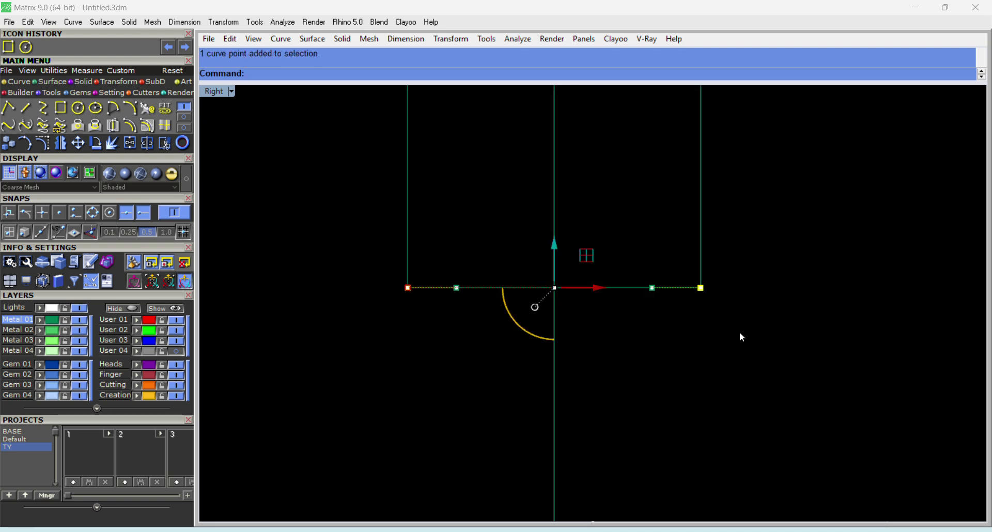
type("m")
key("Return")
left_click(777, 290)
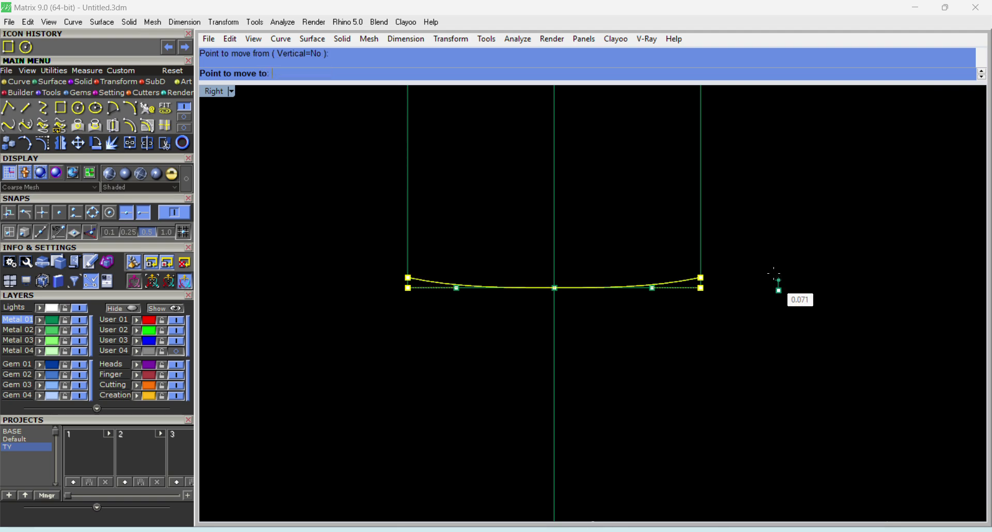
type(".3")
key("Return")
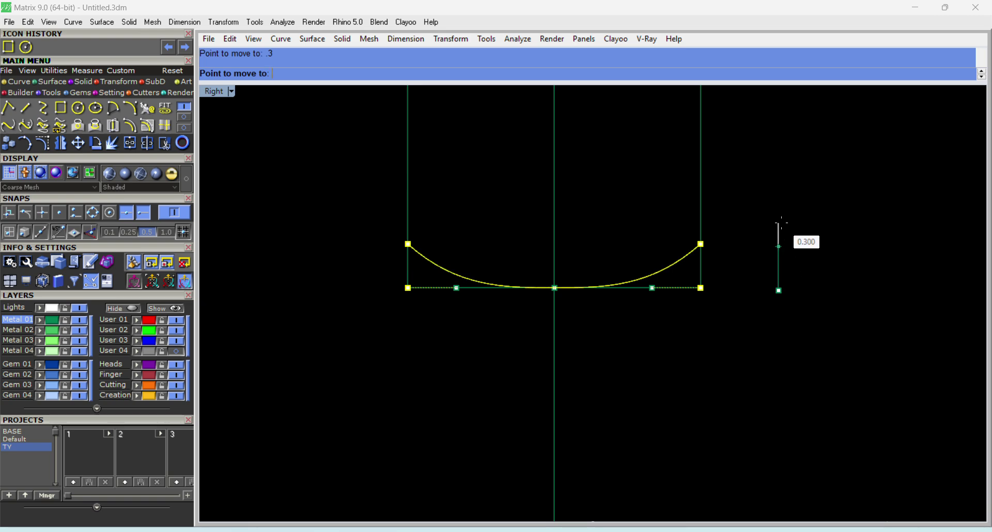
key("Escape")
key("Escape")
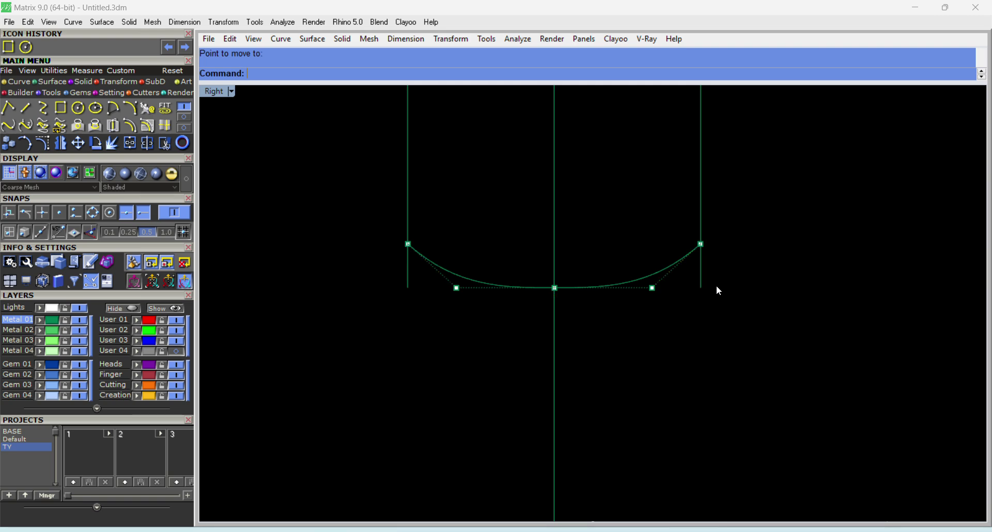
Rebuild the bent lower curve with a point count of 4 and degree 3, previewing it first.
left_click(700, 278)
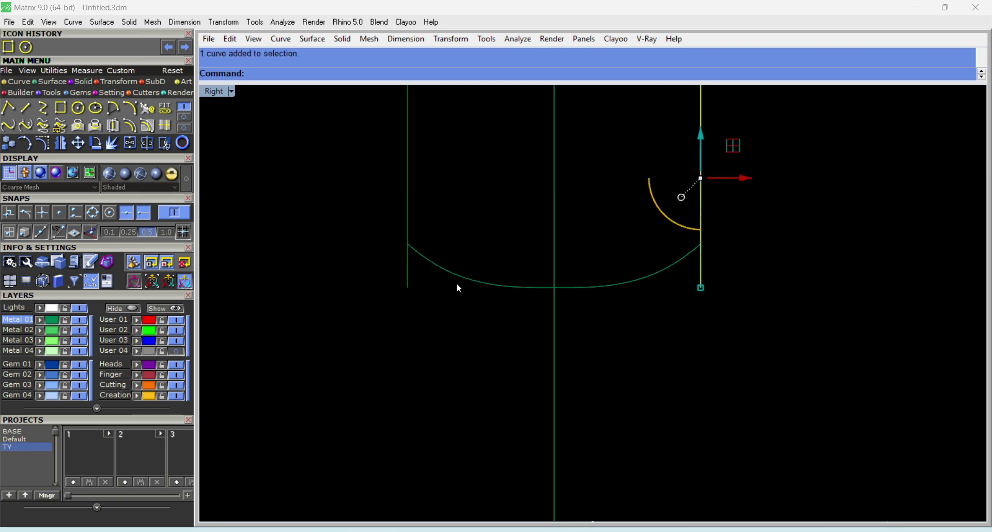
left_click(473, 280)
key("ctrl+r")
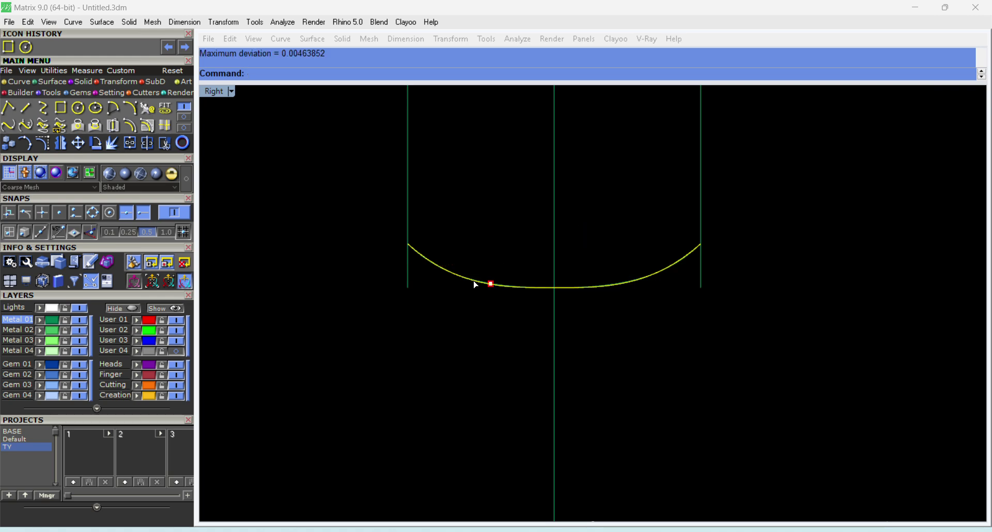
left_click(831, 165)
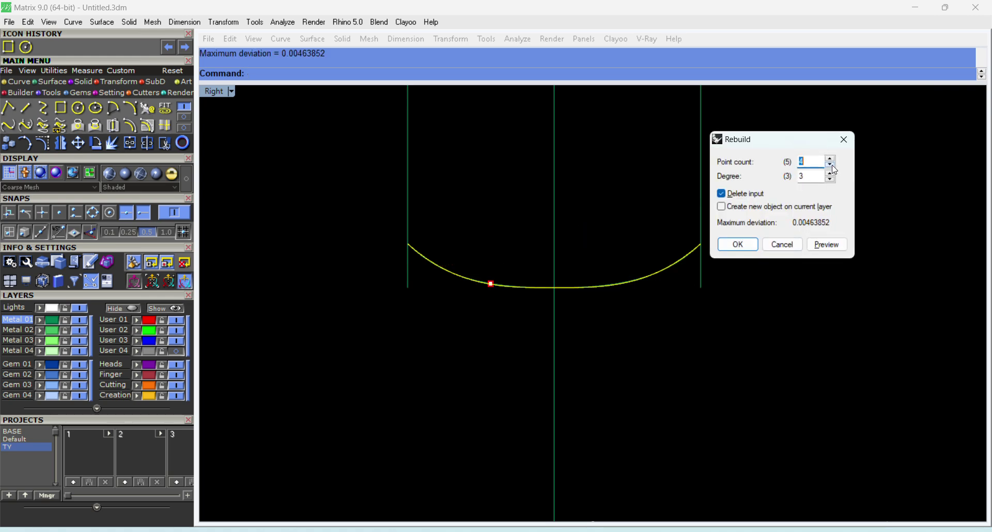
left_click(837, 245)
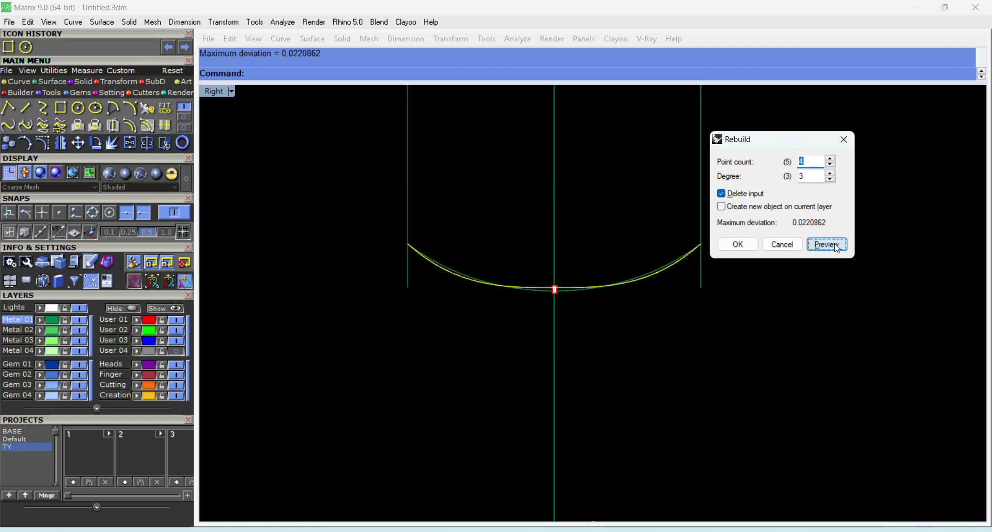
left_click(749, 245)
left_click(820, 283)
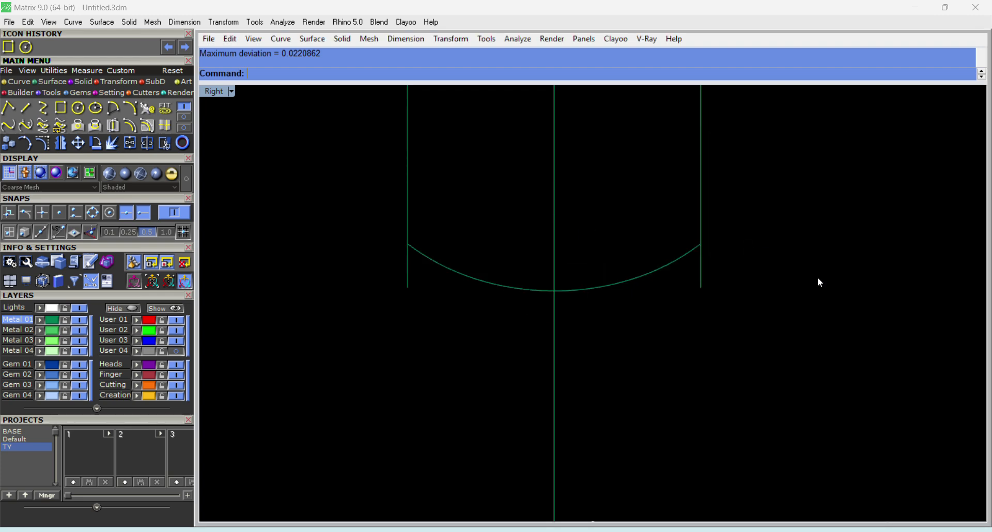
Draw a straight line joining the lower ends of the two side lines.
key("l")
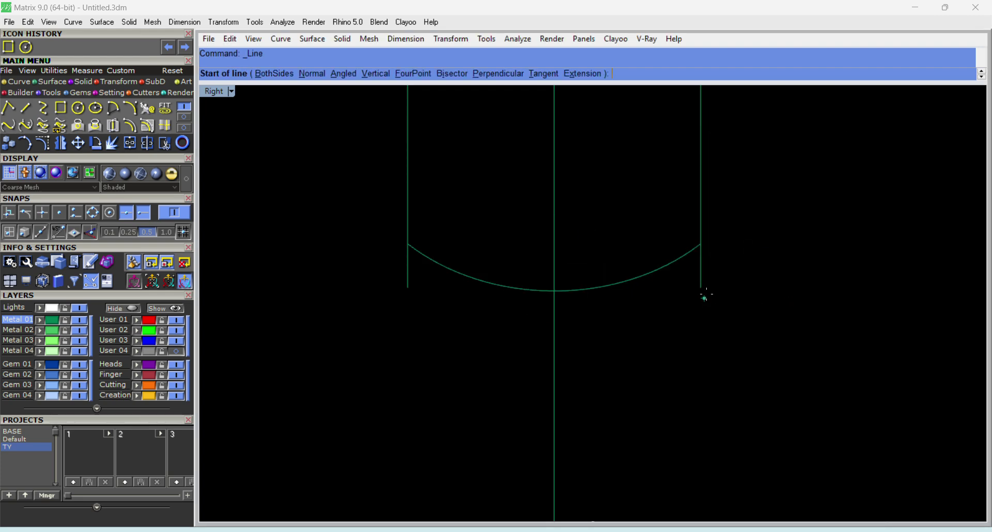
left_click(700, 289)
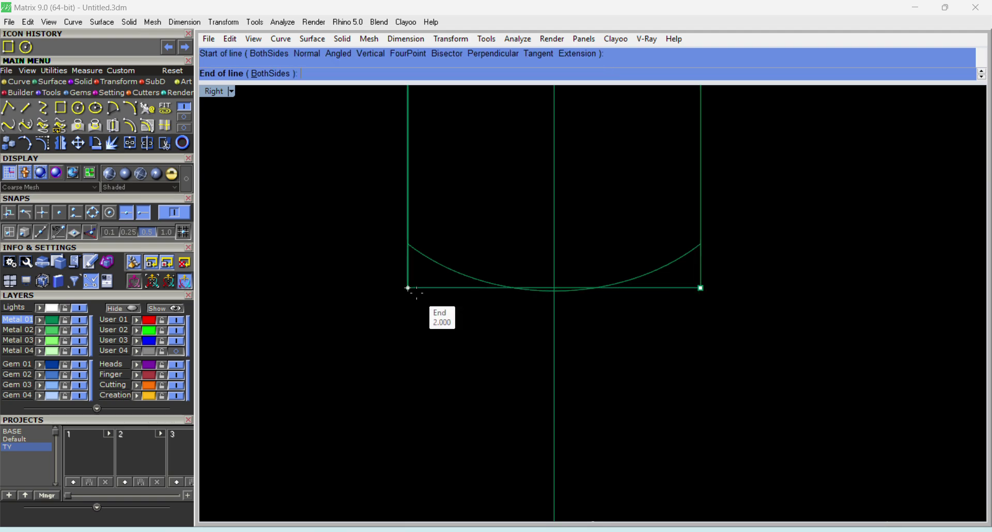
left_click(418, 295)
left_click(418, 297)
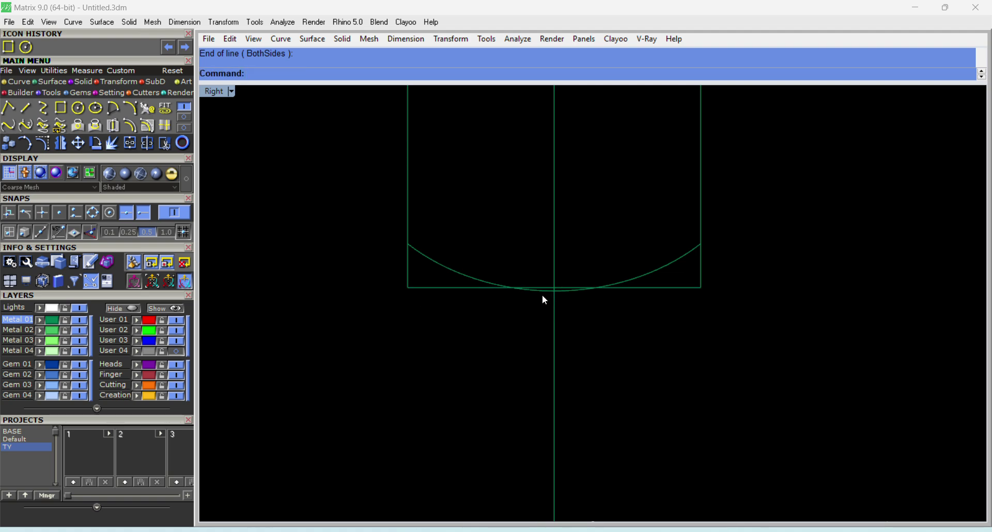
Trim the parts of both side lines that extend below the curve's ends, and delete the straight line under the profile.
left_click(412, 265)
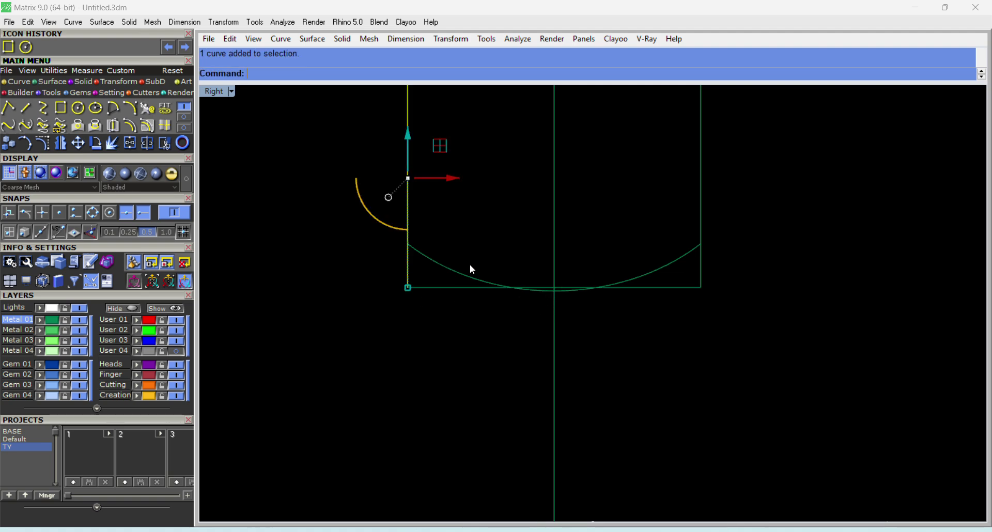
left_click(700, 276, "shift")
left_click(682, 258, "shift")
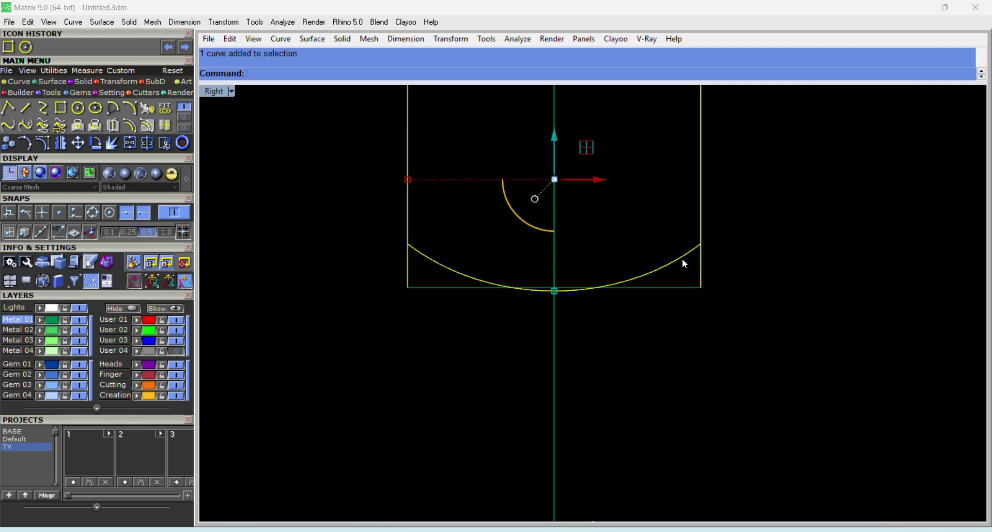
key("ctrl+t")
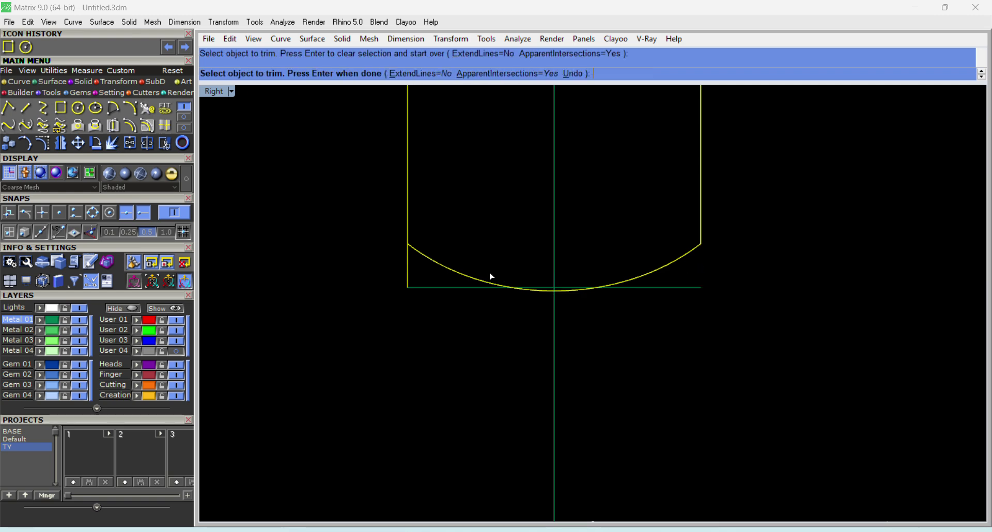
key("Return")
left_click(414, 288)
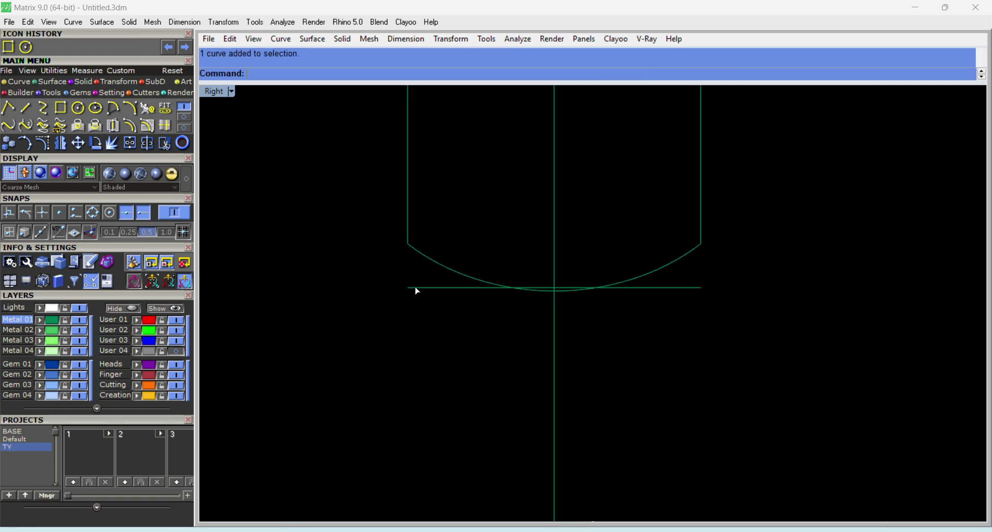
key("Delete")
Fillet the profile's upper-left corner, between the top line and the side line, with radius 0.1.
scroll(416, 289, "down", 3)
scroll(434, 231, "up", 5)
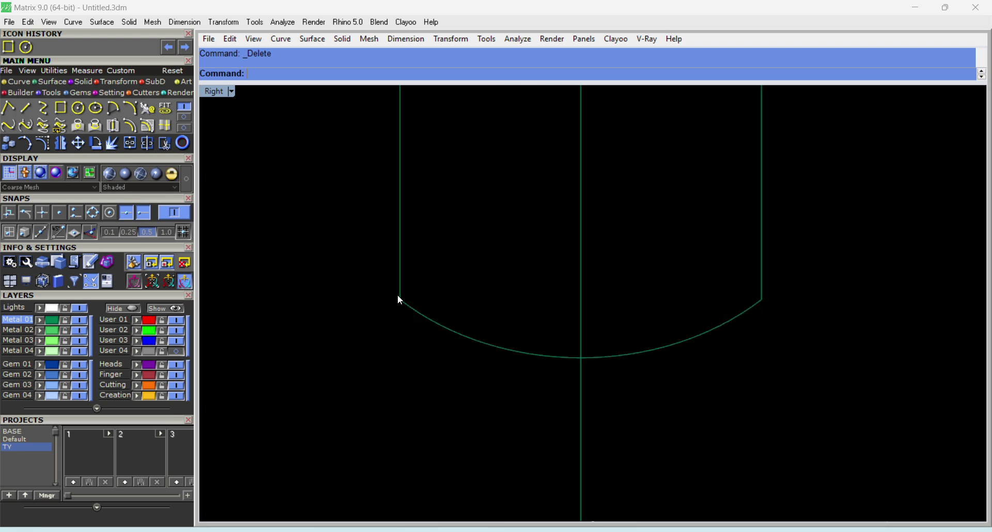
scroll(766, 298, "down", 3)
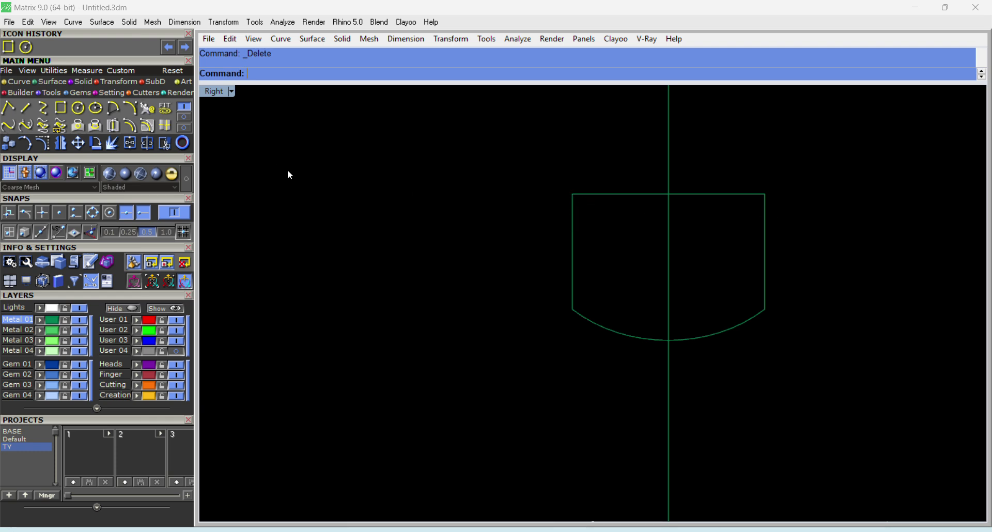
left_click(183, 116)
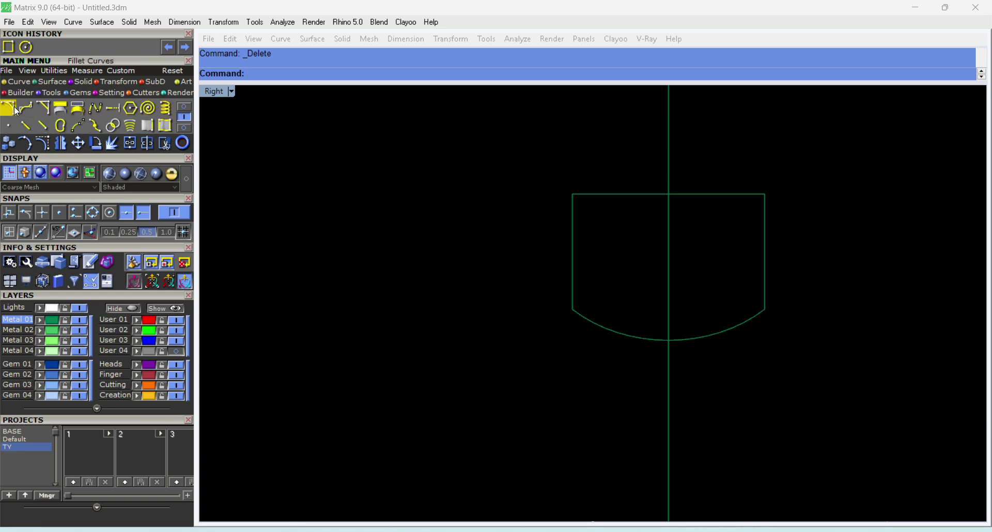
left_click(14, 107)
left_click(9, 108)
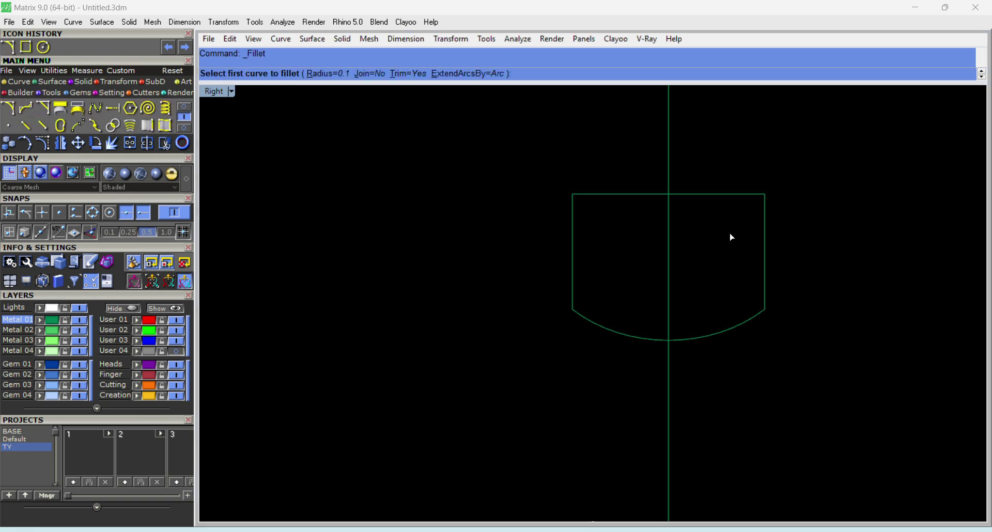
scroll(649, 230, "up", 3)
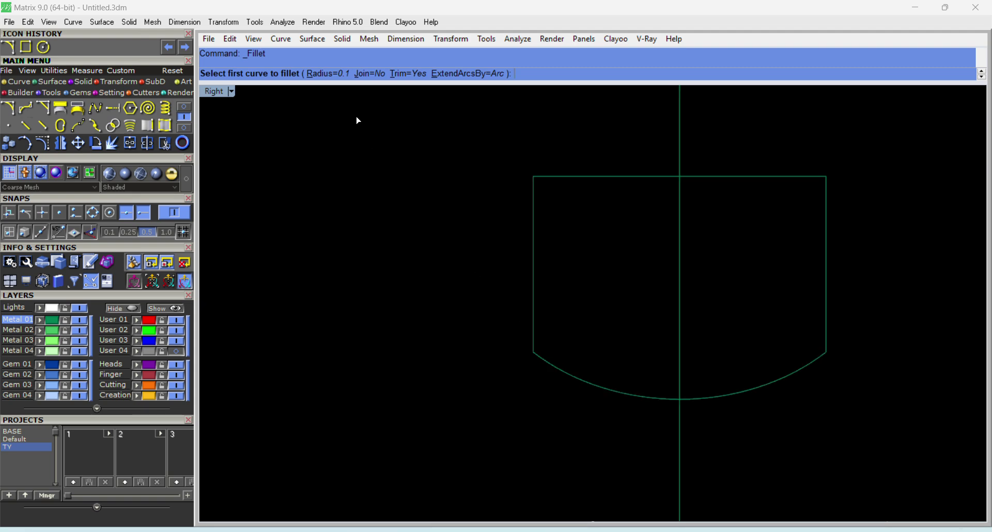
left_click(550, 181)
left_click(532, 195)
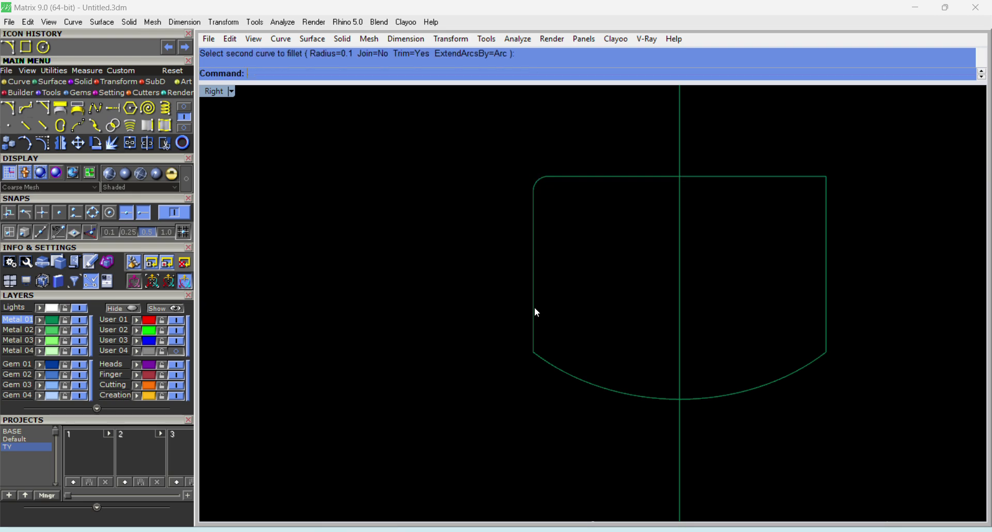
Fillet the profile's two lower corners and its upper-right corner with radius 0.1.
key("Return")
left_click(545, 363)
left_click(535, 340)
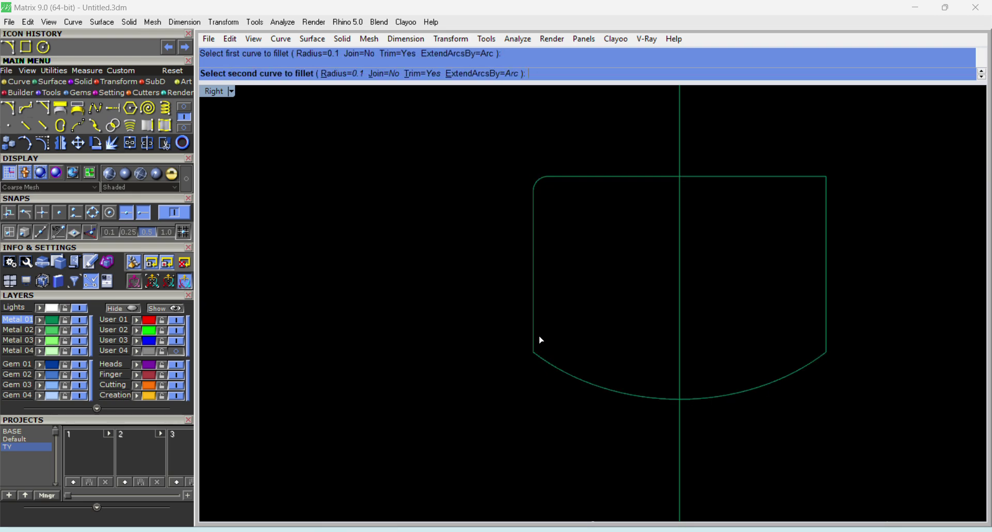
key("Return")
left_click(815, 358)
left_click(829, 328)
key("Return")
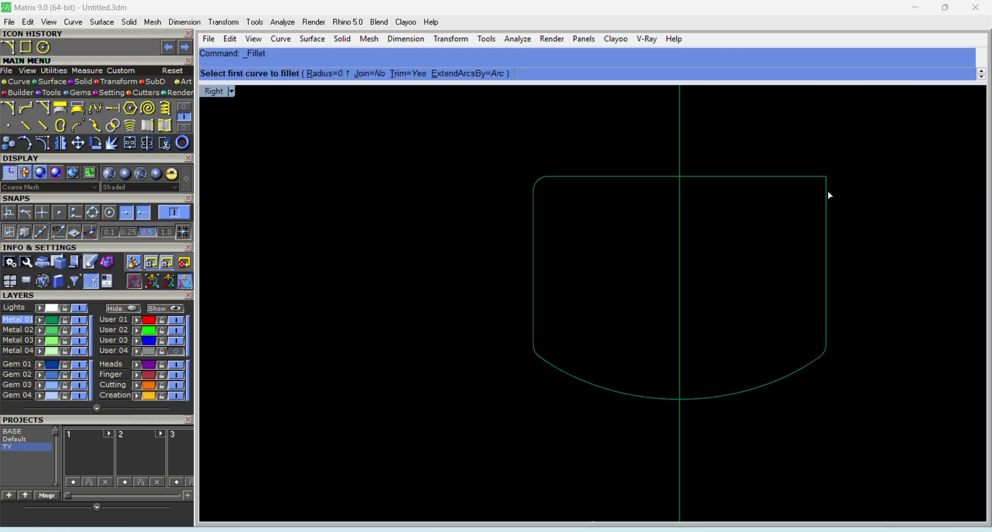
left_click(830, 195)
left_click(811, 178)
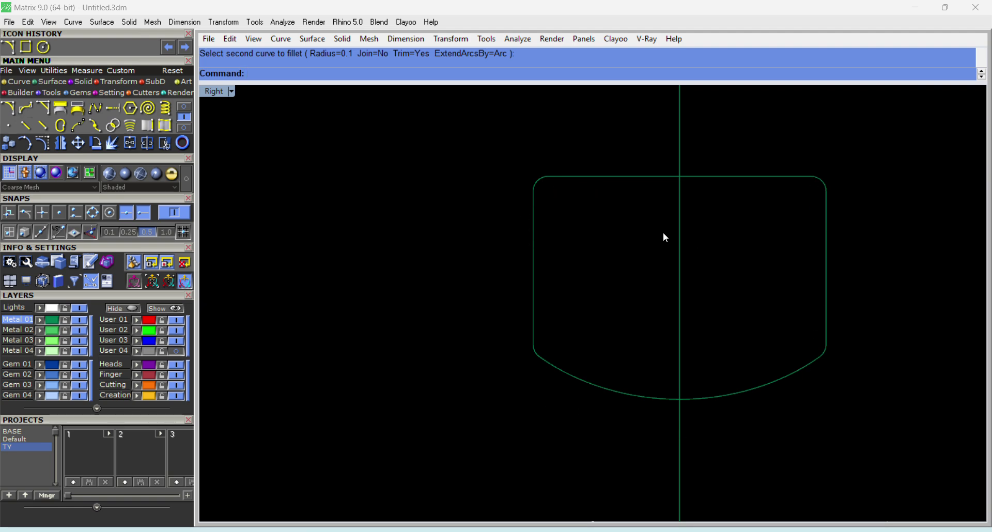
Join all the profile's lines, fillet arcs and lower curve into one closed curve.
scroll(526, 220, "down", 4)
left_click_drag(460, 172, 778, 358)
key("ctrl+j")
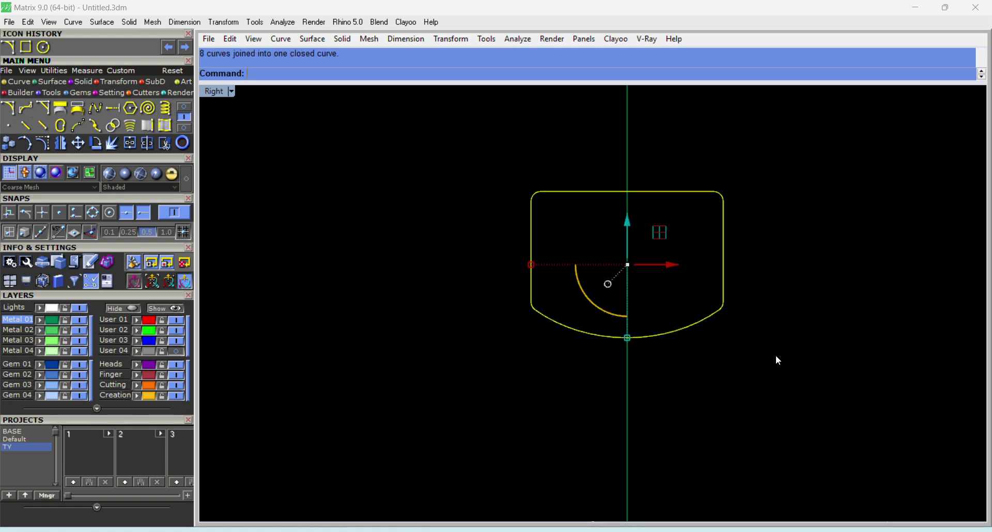
Move the closed profile from the midpoint of its top edge to the ring circle's lowest quadrant point, with the Quad snap enabled.
scroll(607, 221, "down", 2)
scroll(664, 225, "up", 2)
scroll(664, 225, "up", 2)
type("m")
key("Return")
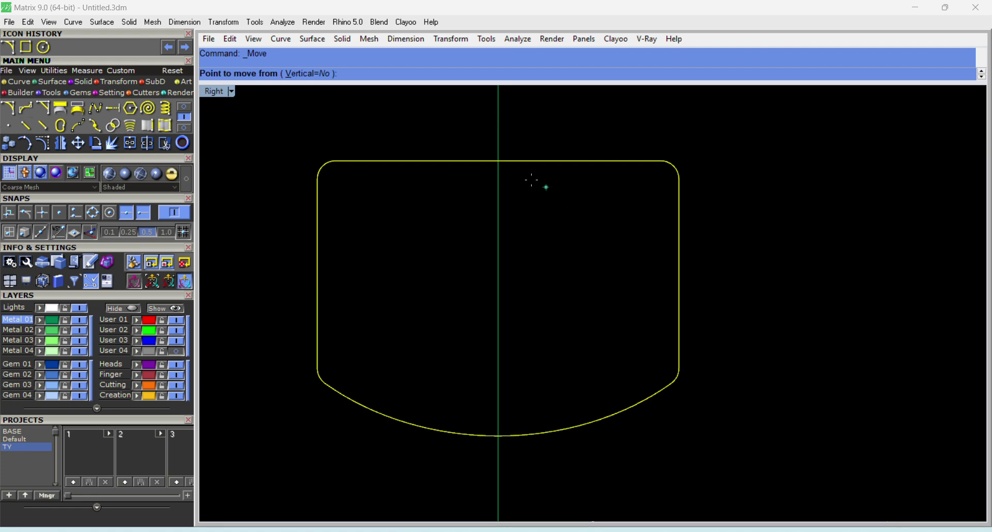
left_click(499, 162)
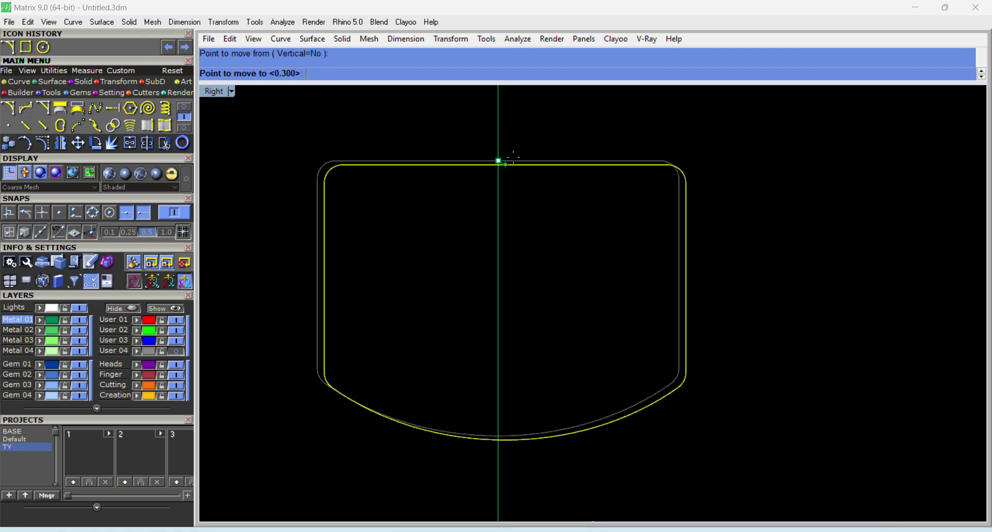
scroll(516, 156, "down", 1)
scroll(516, 154, "down", 8)
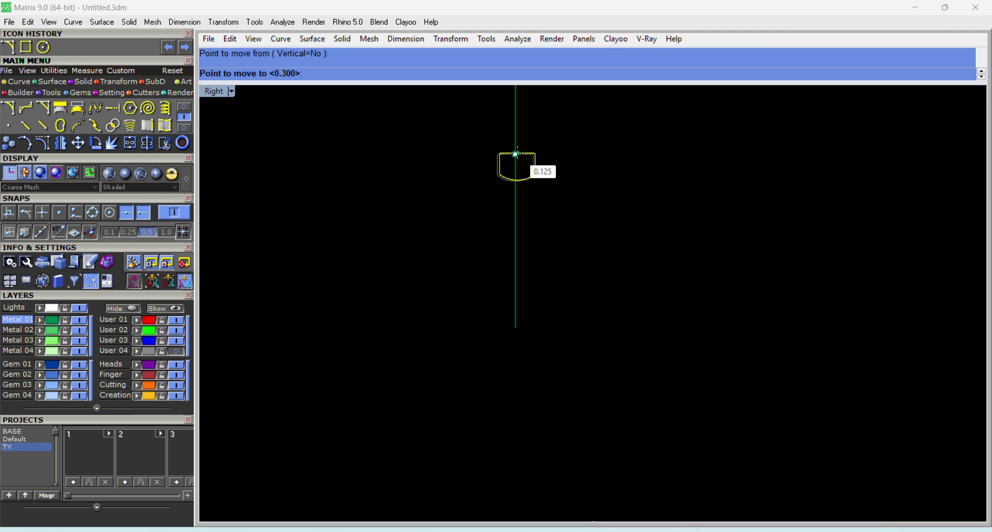
scroll(528, 321, "up", 5)
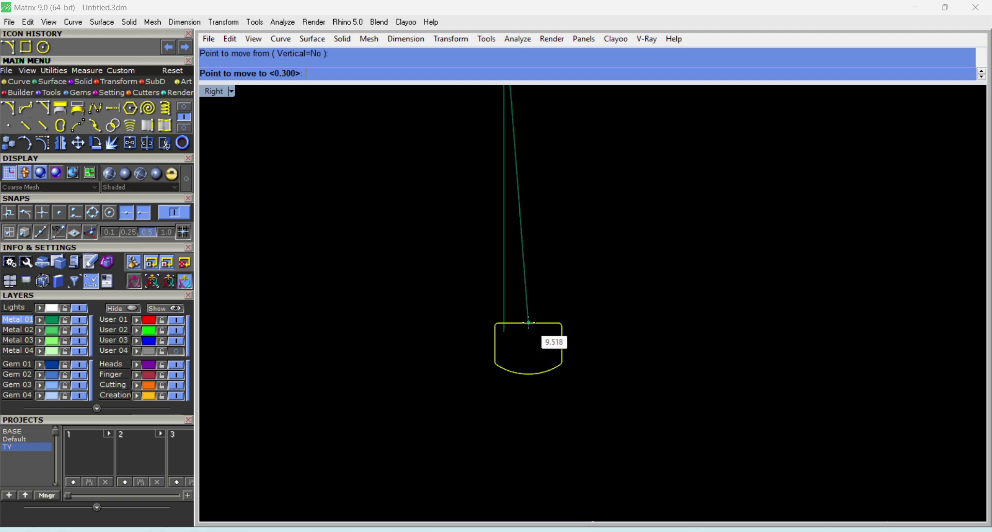
scroll(528, 324, "up", 2)
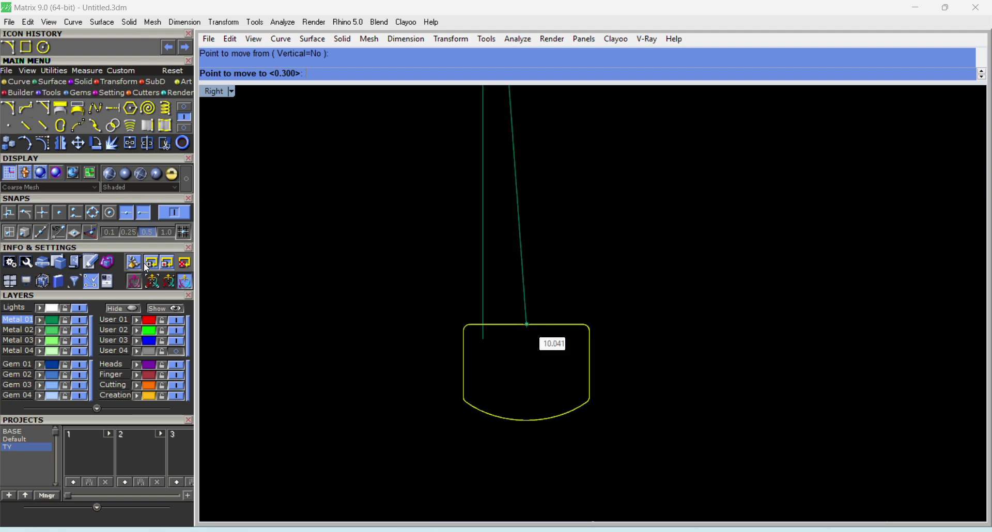
left_click(93, 212)
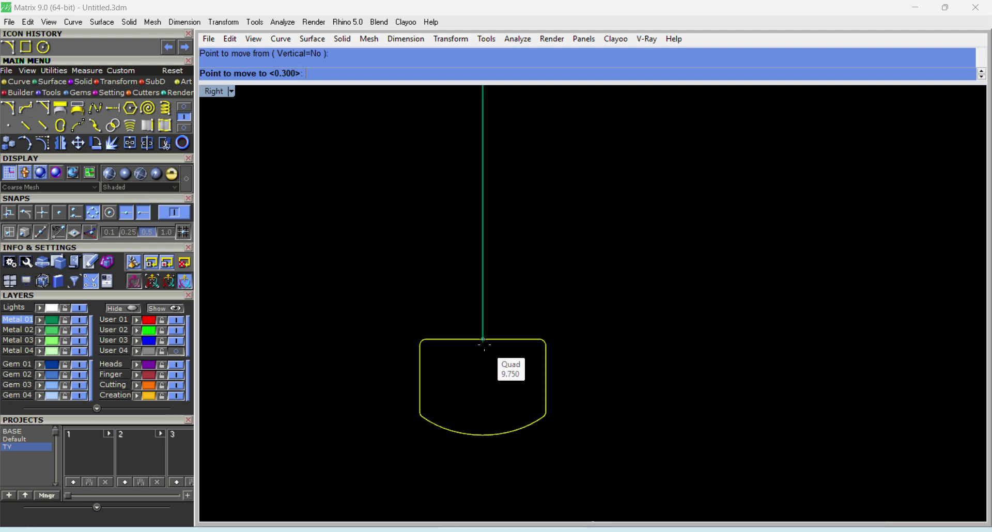
left_click(484, 344)
left_click(725, 360)
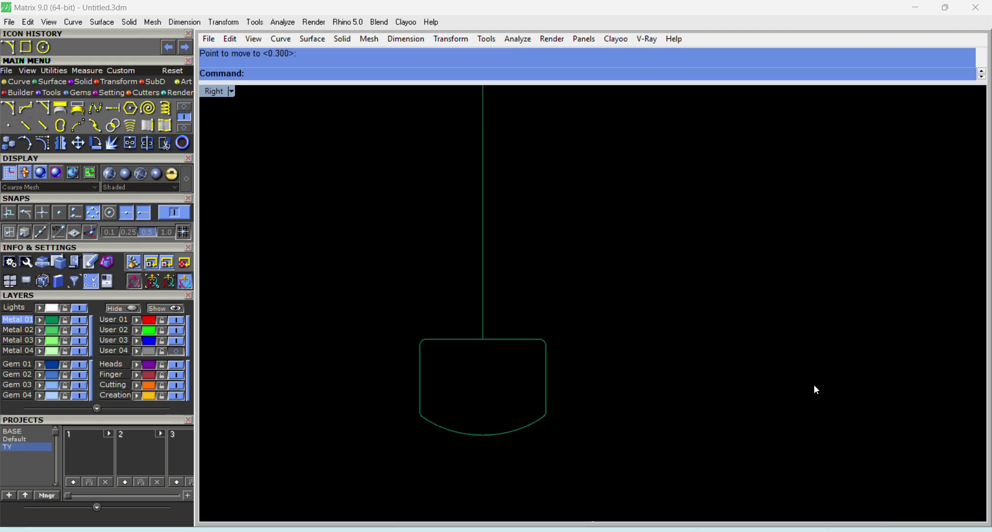
In the Perspective view, sweep the closed profile along the ring circle with Sweep 1 Rail, Freeform style, without simplifying the cross-section.
key("ctrl+F4")
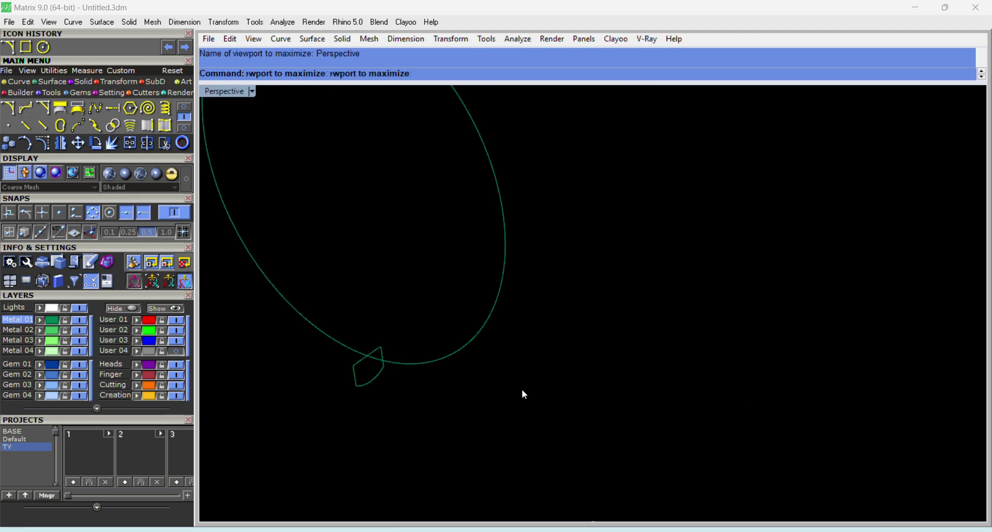
right_click_drag(522, 392, 470, 401)
key("ctrl+a")
type("zs")
key("Return")
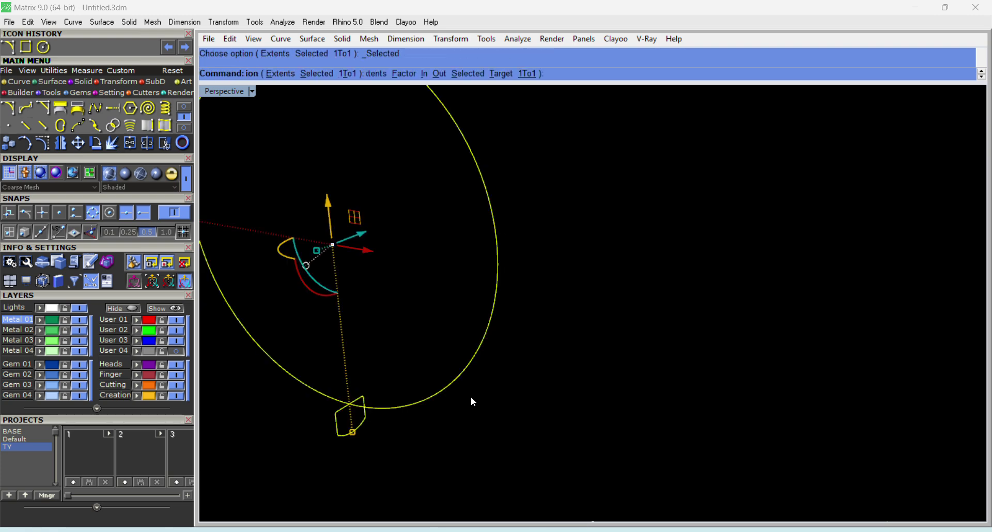
right_click_drag(594, 406, 601, 443)
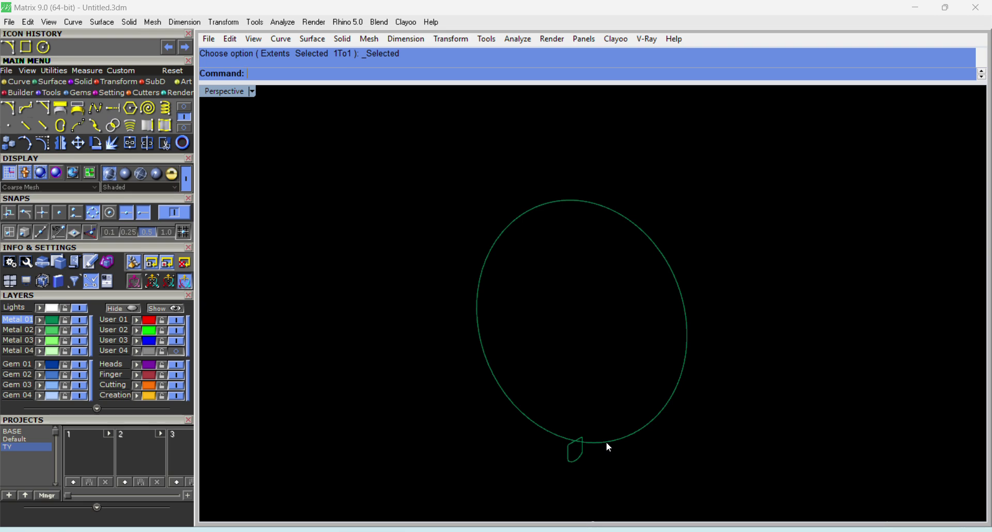
left_click(607, 443)
scroll(607, 443, "up", 2)
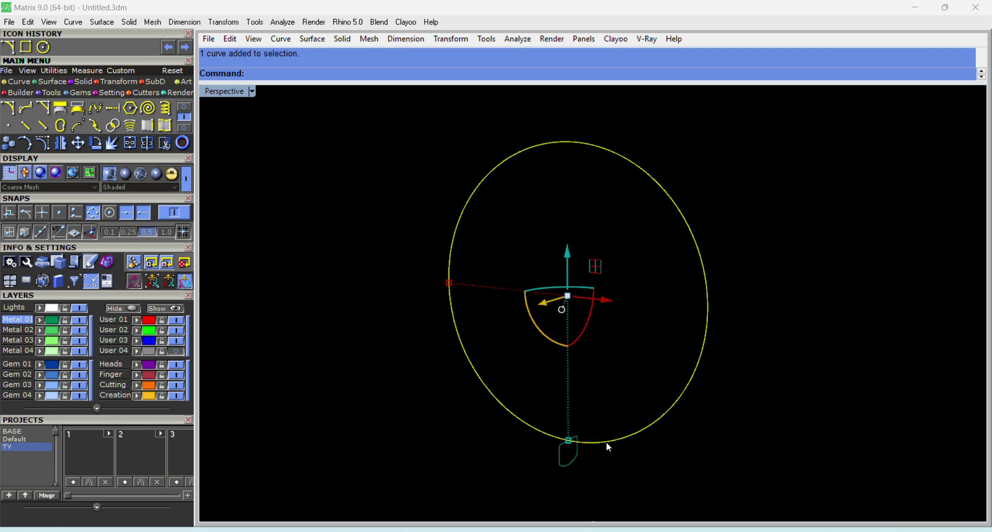
right_click_drag(608, 447, 577, 465)
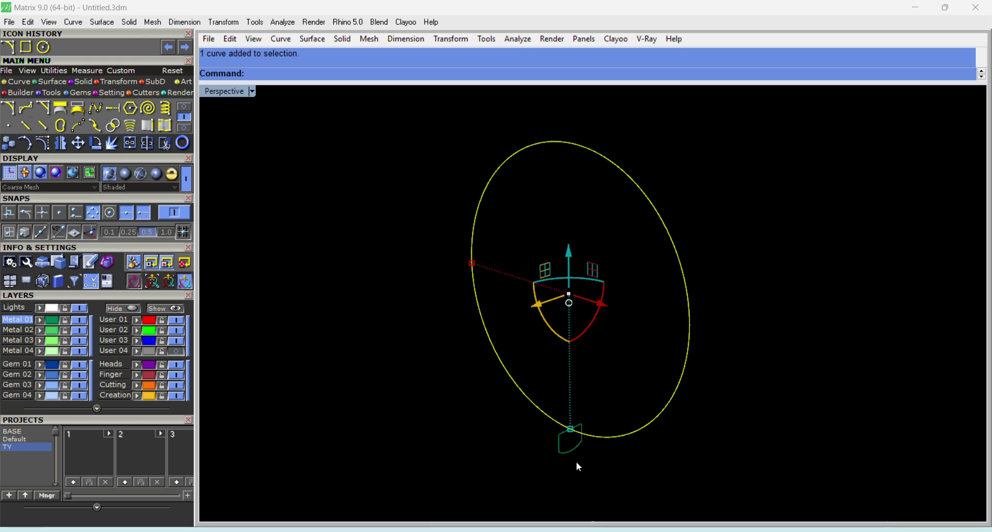
type("Sweep2")
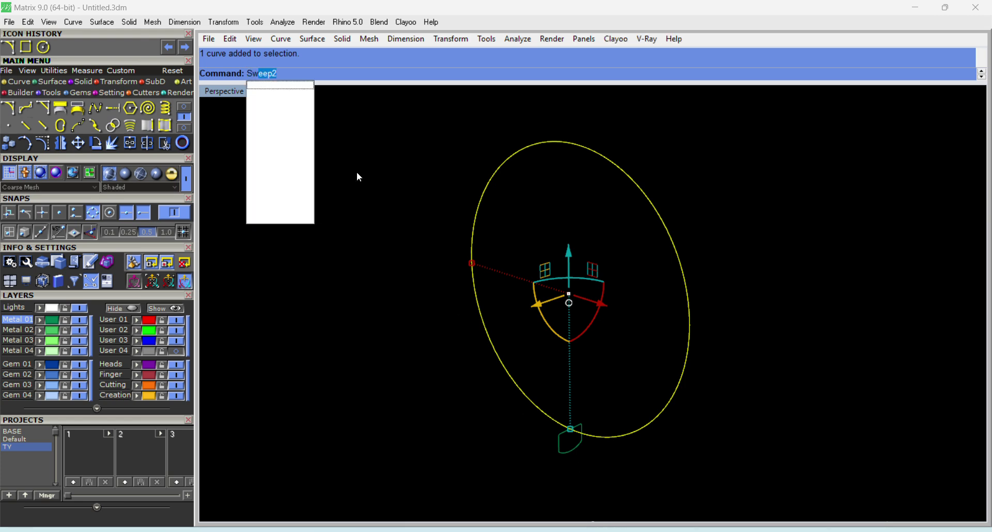
left_click(266, 85)
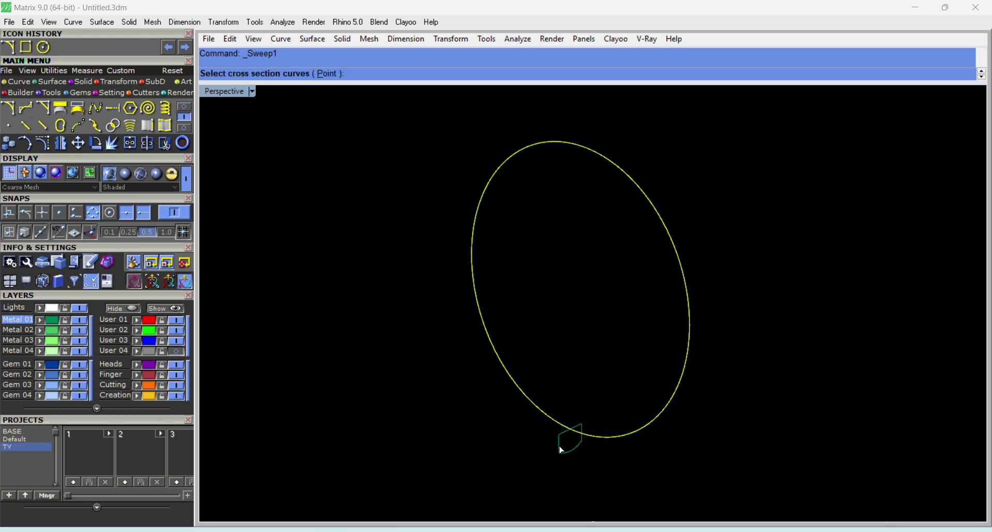
left_click(560, 450)
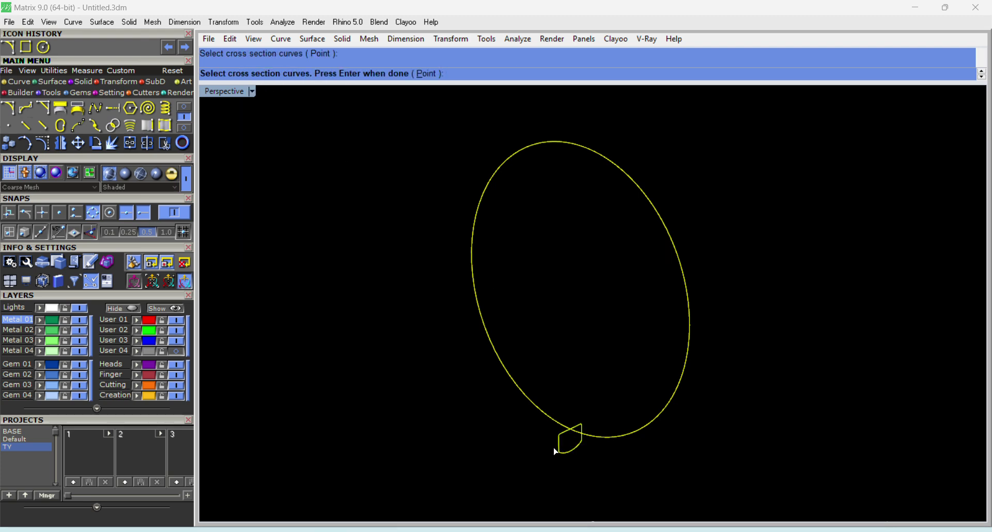
key("Return")
key("Return")
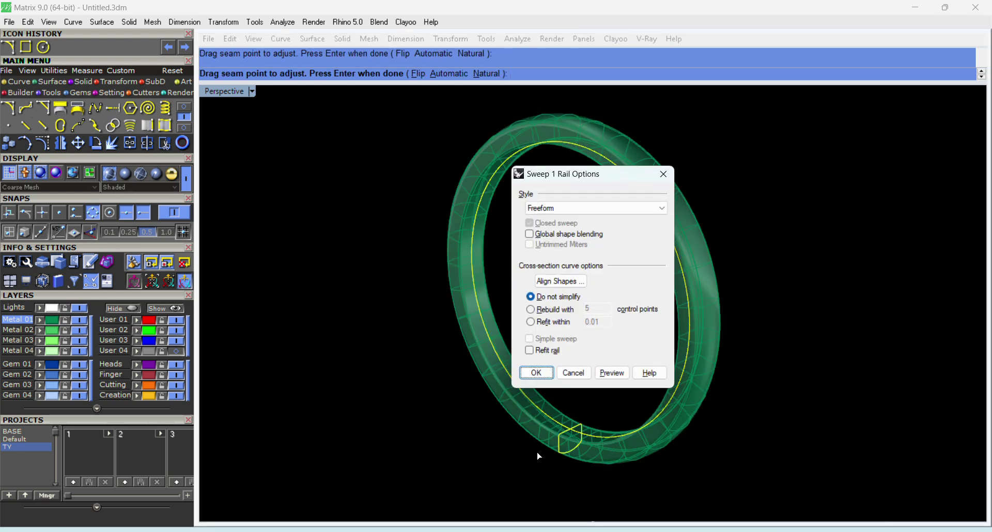
key("Return")
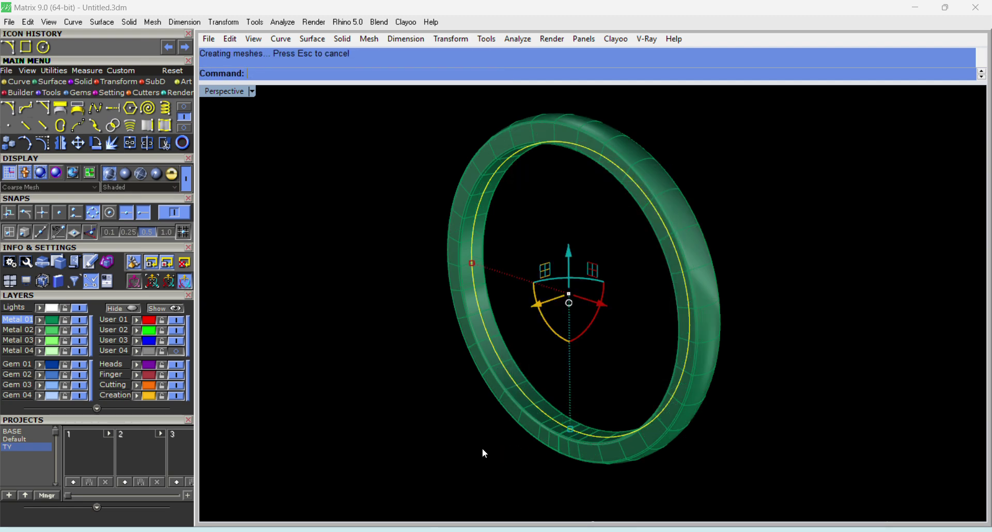
Examine the swept band's surface and rounded edges close up, as well as its overall shape from the side.
key("Escape")
right_click_drag(572, 317, 567, 399)
scroll(562, 406, "up", 10)
left_click_drag(525, 449, 652, 325)
type("ZSA")
key("Return")
key("Escape")
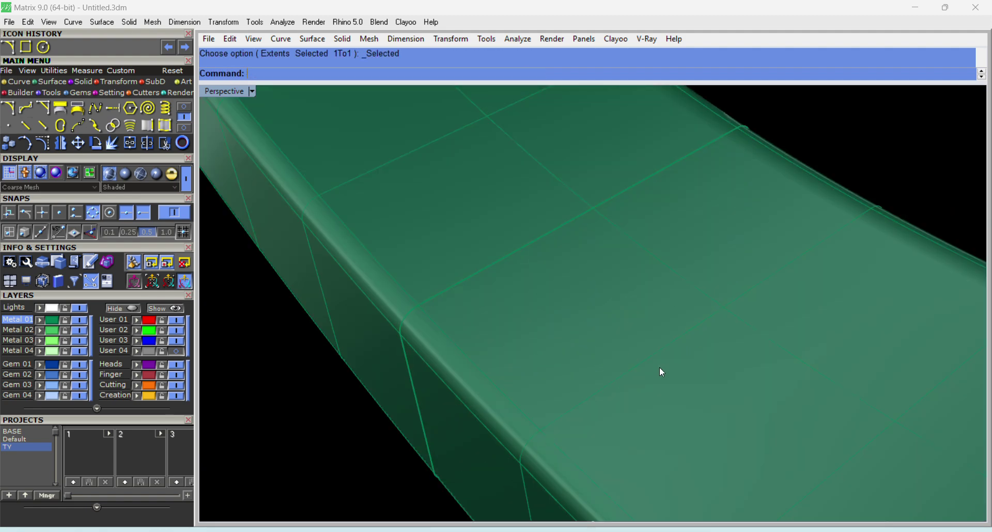
scroll(660, 370, "down", 10)
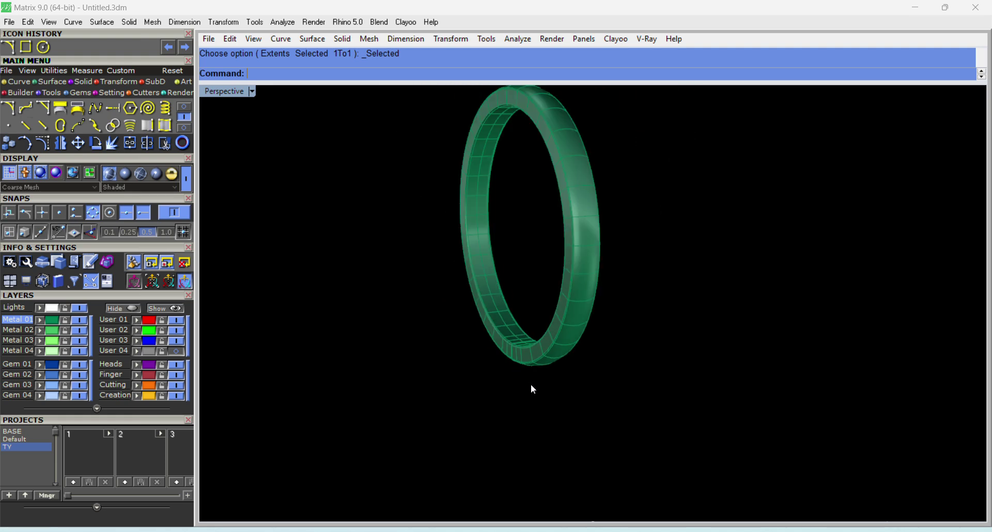
right_click_drag(533, 390, 560, 375)
scroll(528, 359, "up", 3)
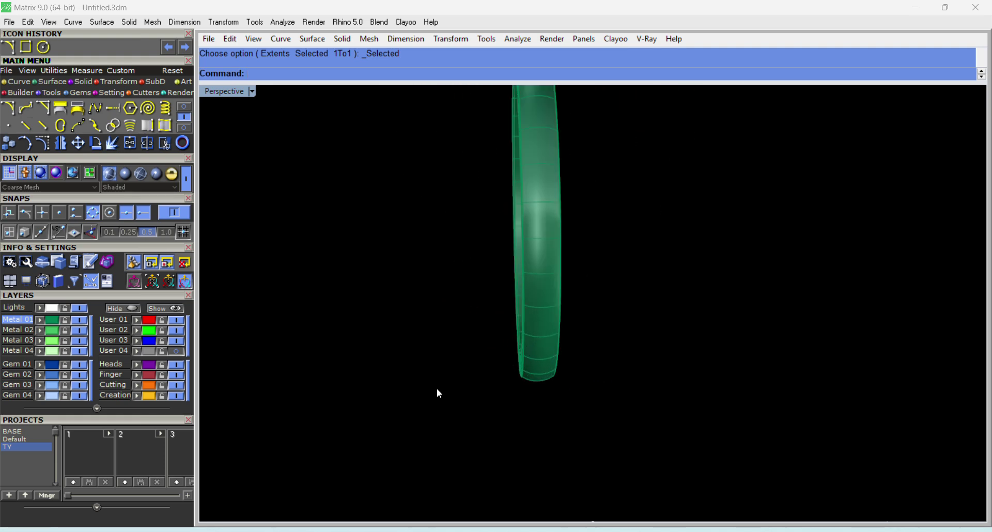
Select the profile curve at the base of the band and scale it slightly wider across the band's width.
right_click_drag(439, 393, 481, 417)
left_click_drag(441, 440, 557, 344)
scroll(526, 397, "up", 3)
scroll(523, 393, "up", 4)
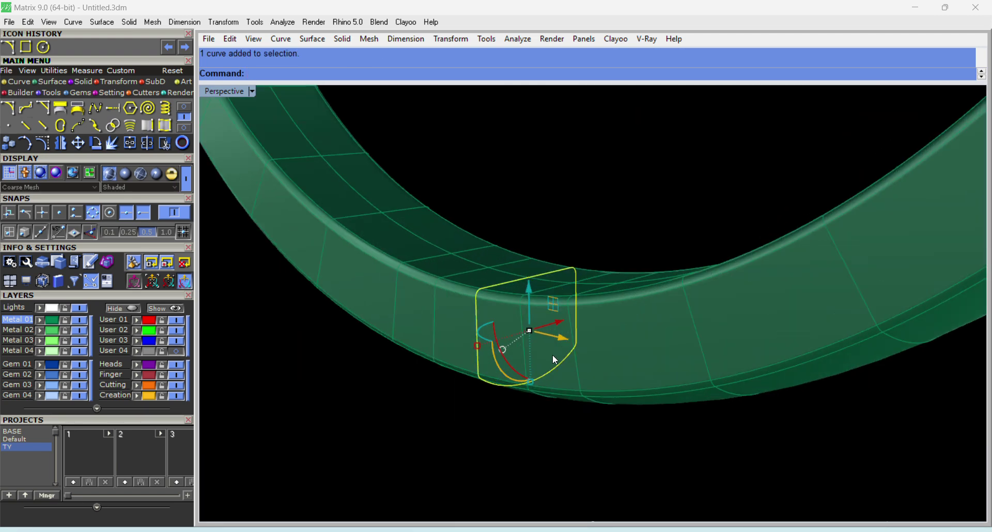
right_click_drag(474, 356, 457, 370)
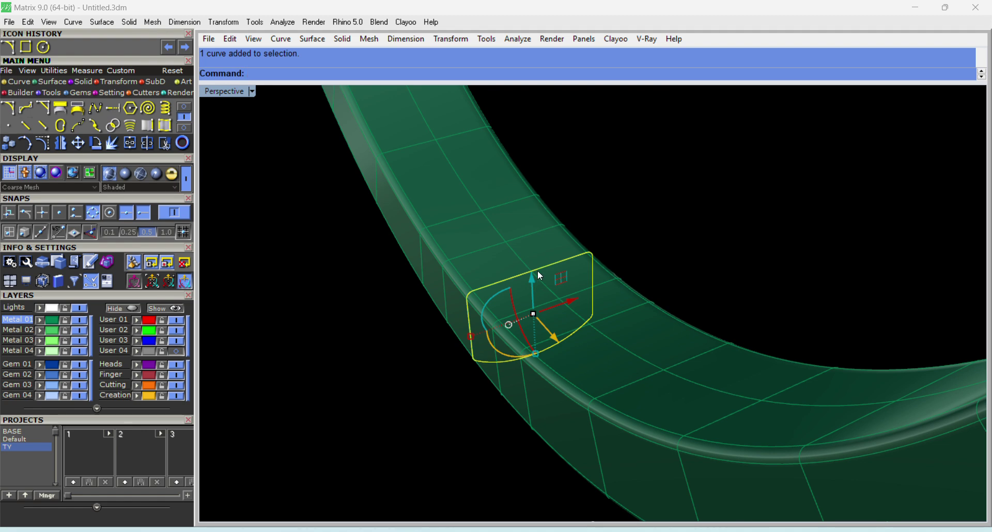
scroll(462, 340, "up", 3)
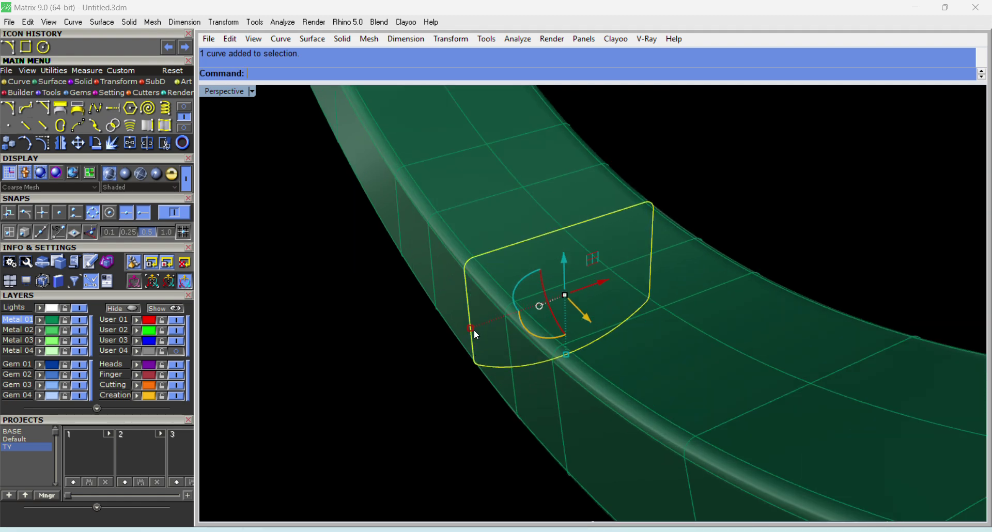
left_click_drag(473, 329, 466, 350)
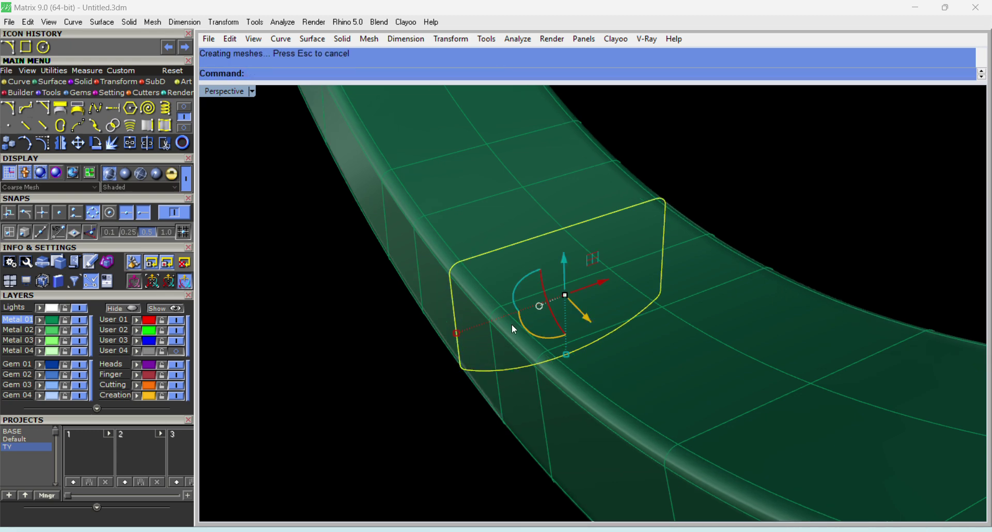
scroll(515, 329, "down", 5)
key("Escape")
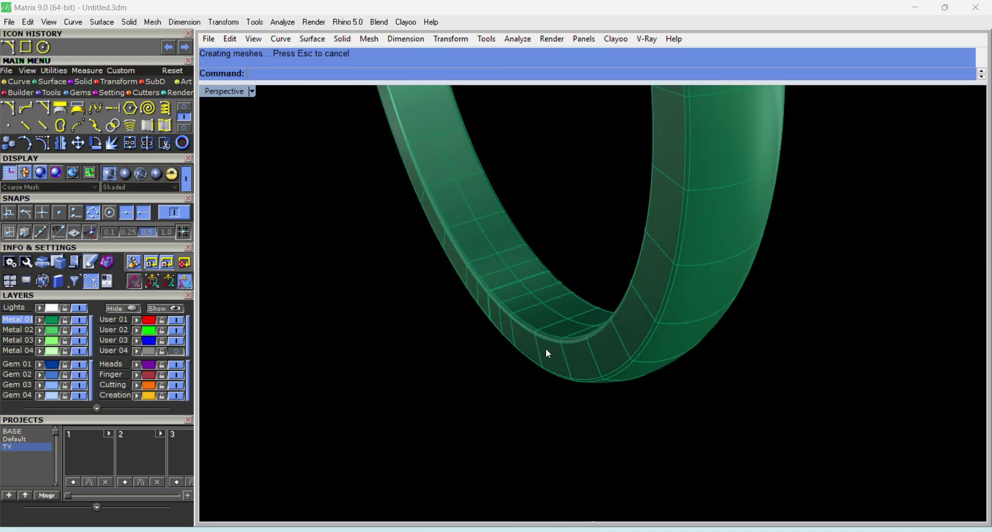
Scale the profile curve taller with Scale1D from its top edge's midpoint, taking its lower midpoint down to about 1.79.
mouse_move(547, 350)
right_mouse_down()
mouse_move(547, 378)
mouse_move(533, 350)
right_mouse_up()
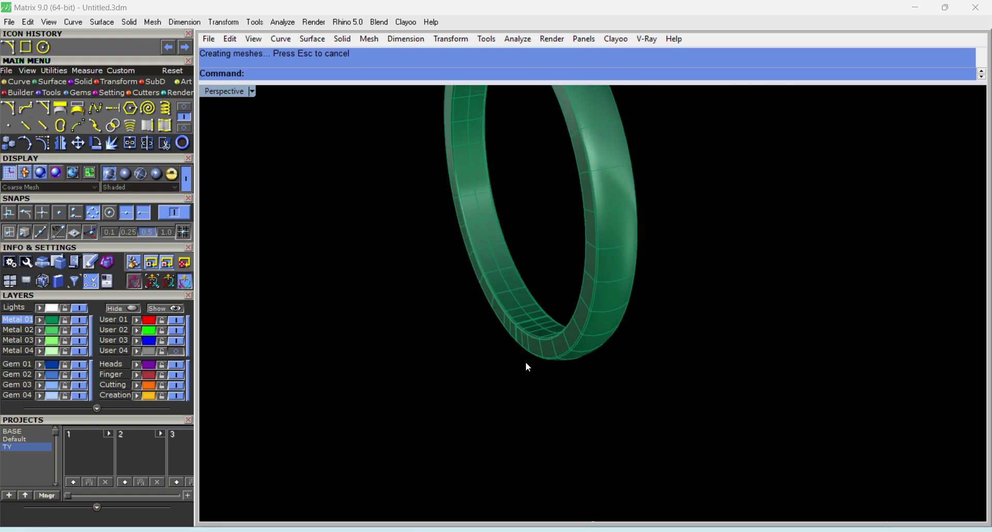
scroll(521, 348, "up", 5)
left_click_drag(470, 398, 735, 149)
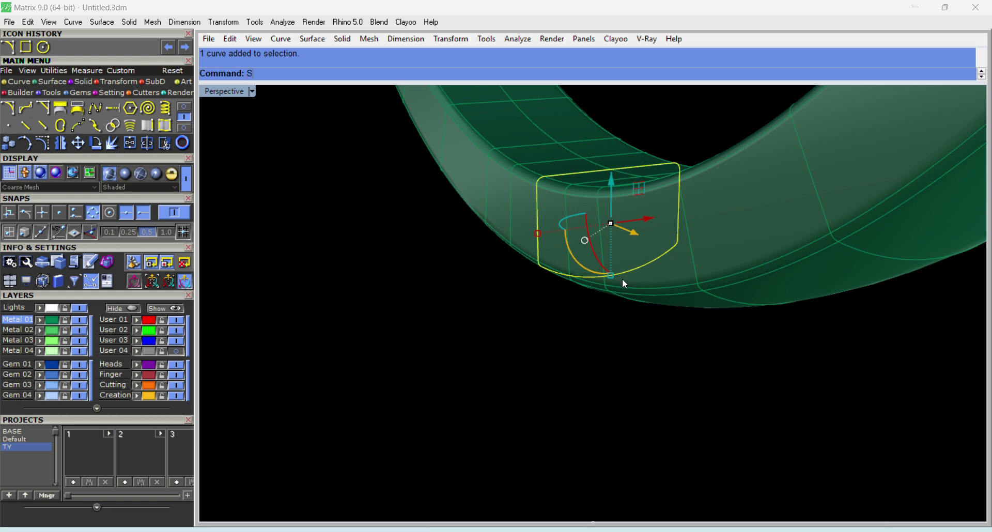
type("cale1D")
key("Return")
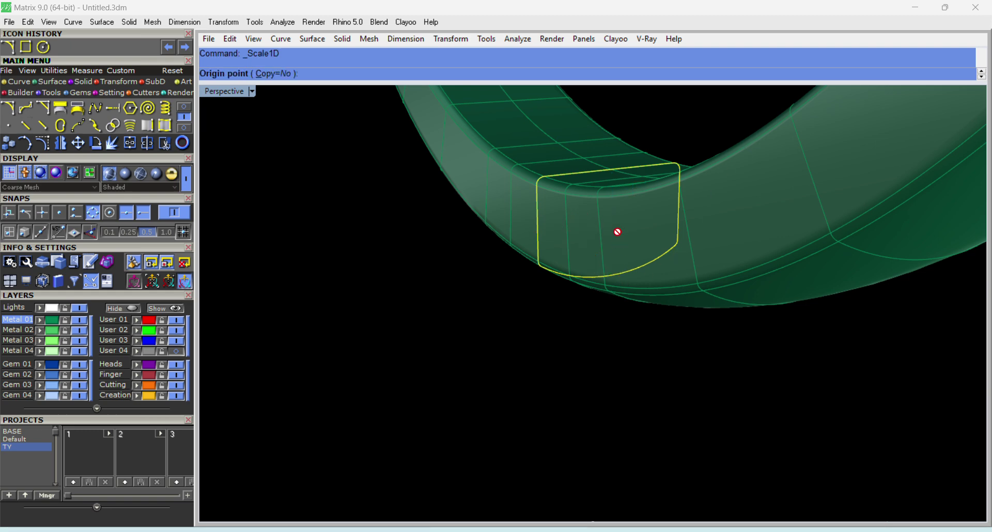
left_click(614, 169)
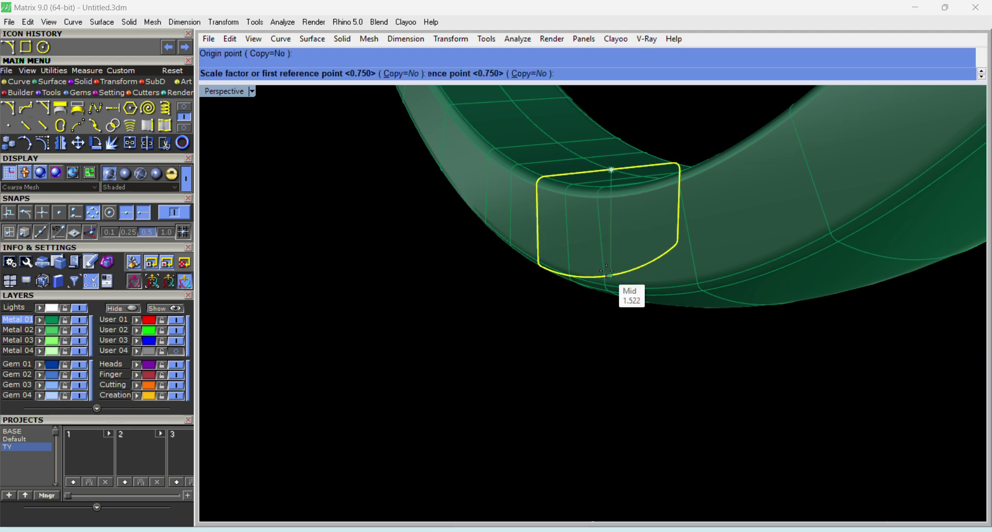
left_click(608, 272)
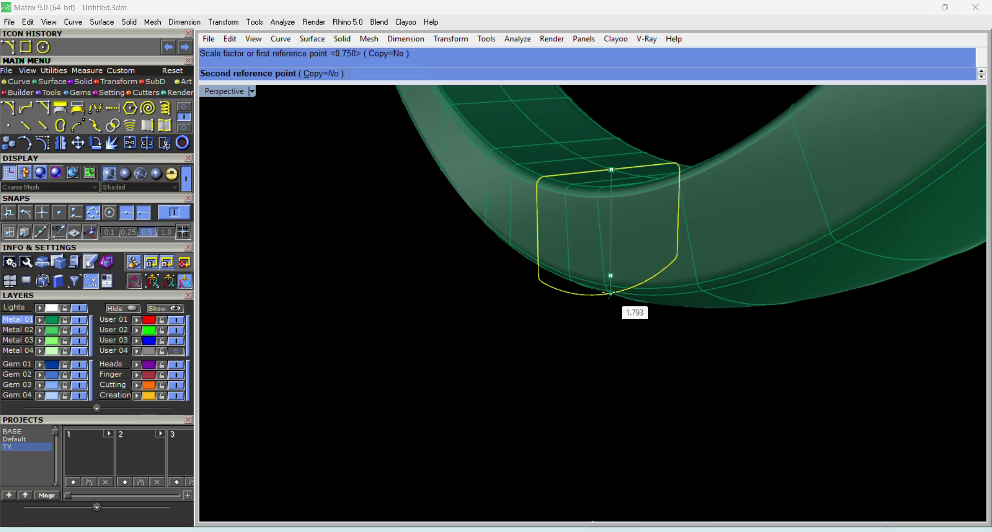
left_click(611, 294)
left_click(662, 362)
Check the taller band and undo the last Scale1D on the profile curve.
right_click_drag(662, 361, 615, 449)
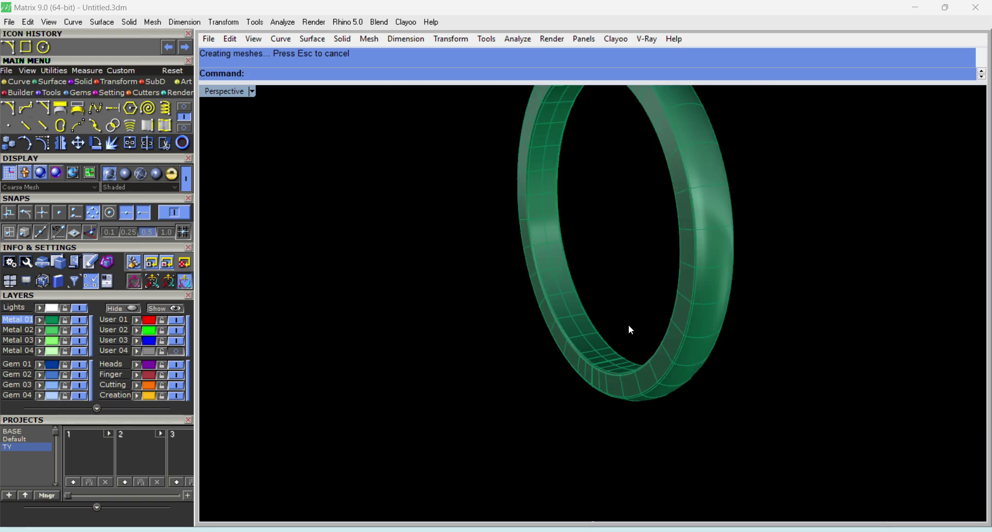
right_click_drag(631, 330, 669, 377)
scroll(664, 376, "up", 4)
key("ctrl+z")
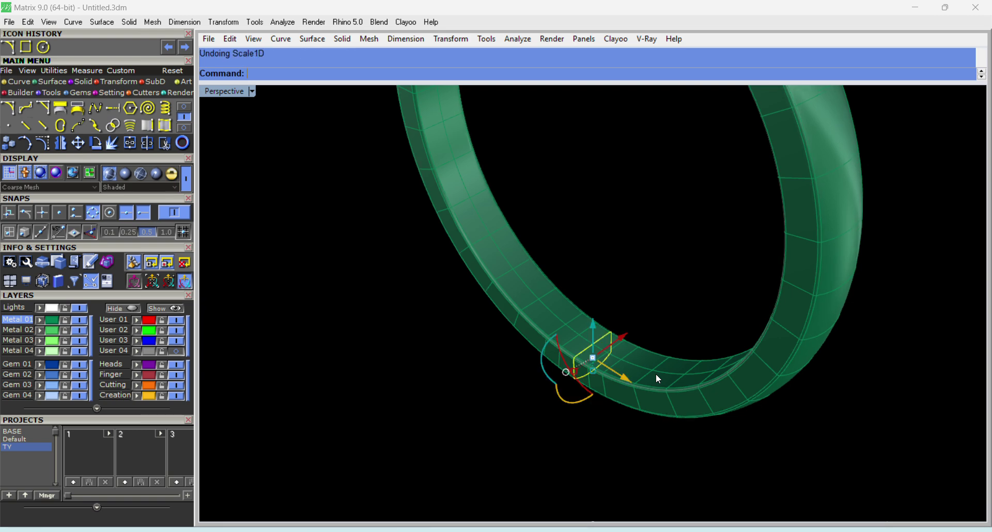
key("Escape")
right_click_drag(603, 412, 606, 381)
Switch to the four-view layout and zoom the viewports to the whole ring.
type("4")
key("Return")
type("4")
key("Return")
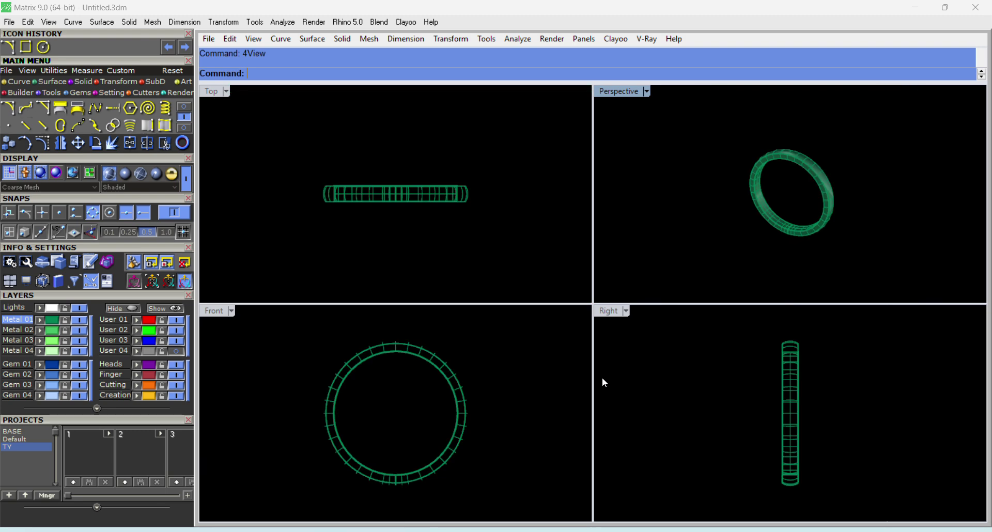
key("ctrl+a")
type("ZS")
key("Return")
key("Escape")
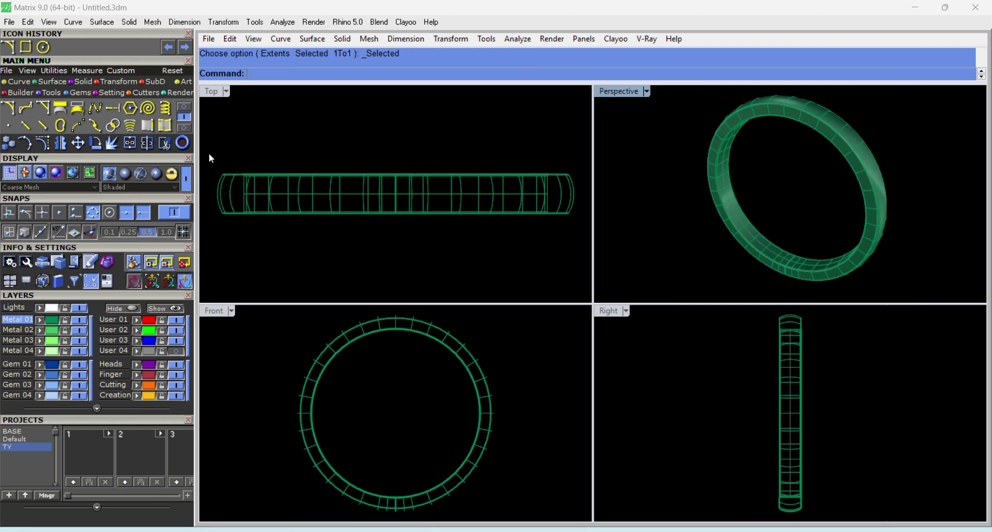
Set the Top, Front and Right viewports to Shaded display mode.
left_click(227, 91)
left_click(270, 48)
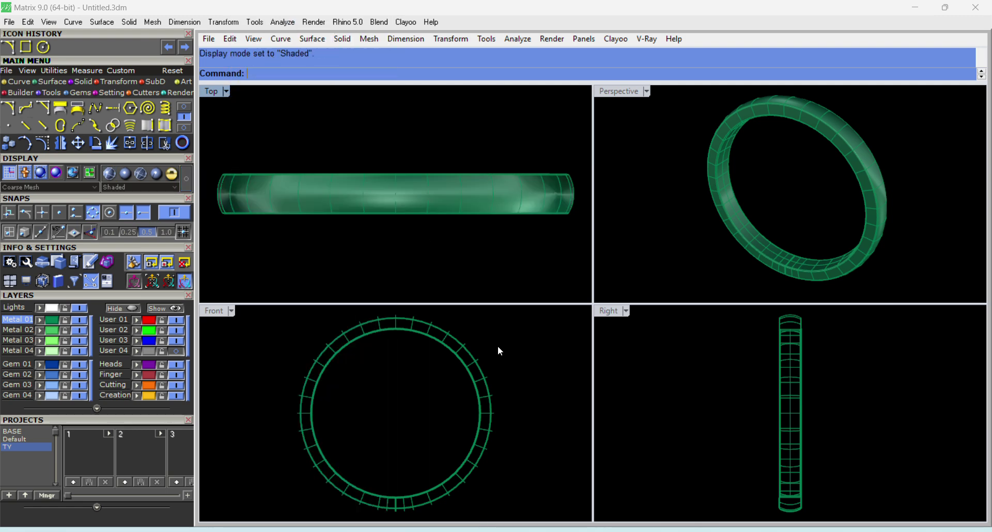
right_click(520, 373)
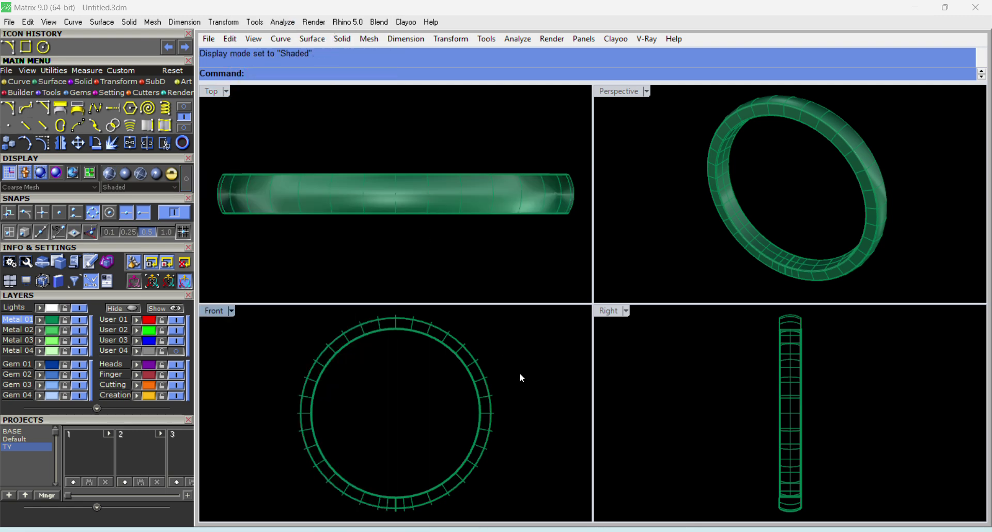
right_click(643, 400)
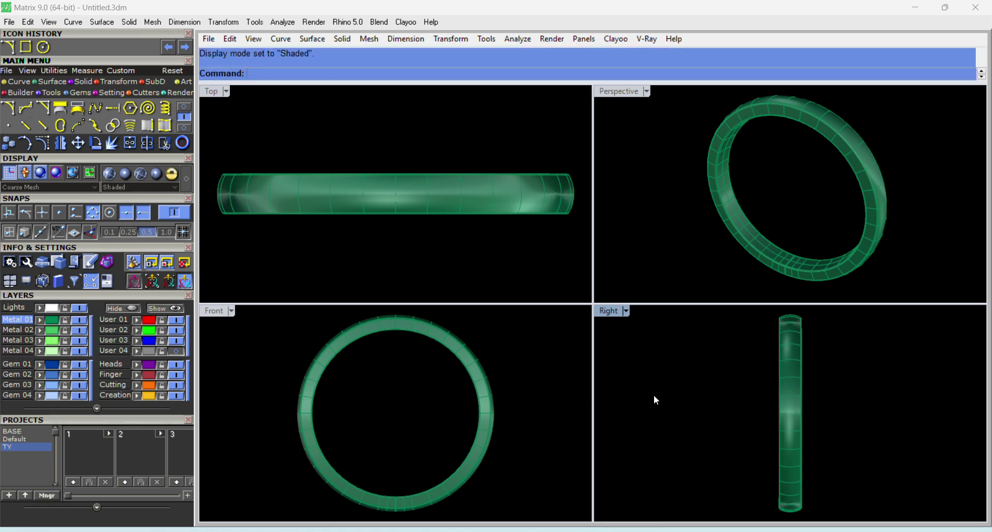
Show the User 04 layer with the reference picture and maximize the Top view to compare it with the band.
left_click(181, 349)
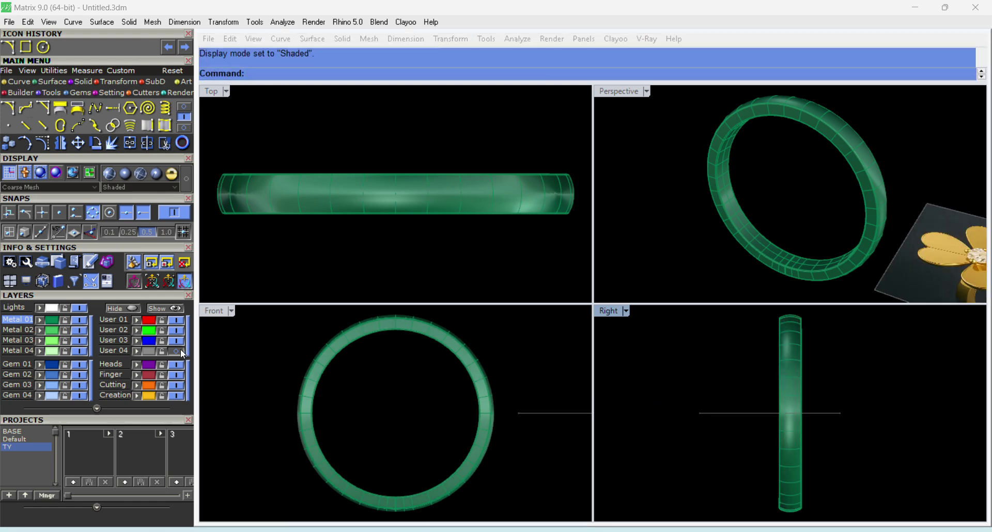
double_click(210, 93)
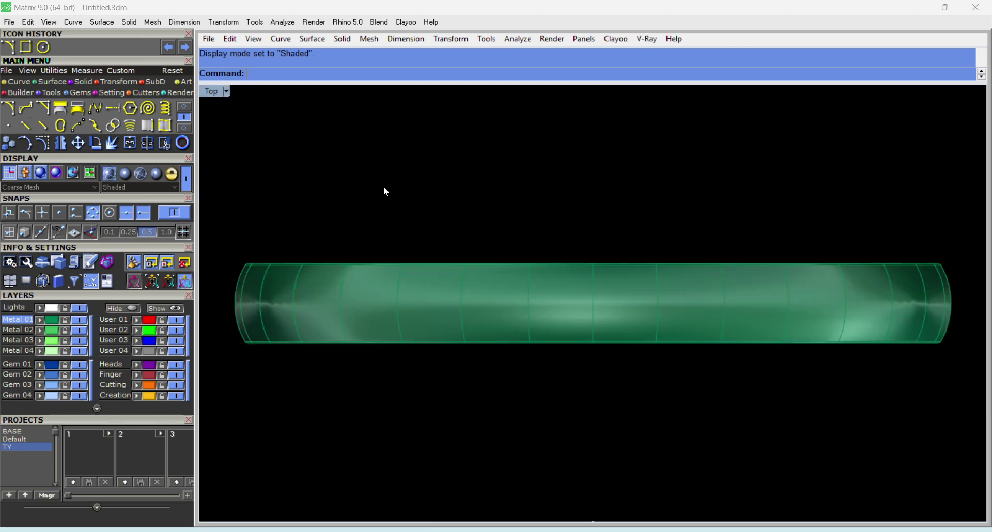
scroll(454, 321, "down", 4)
scroll(754, 394, "up", 1)
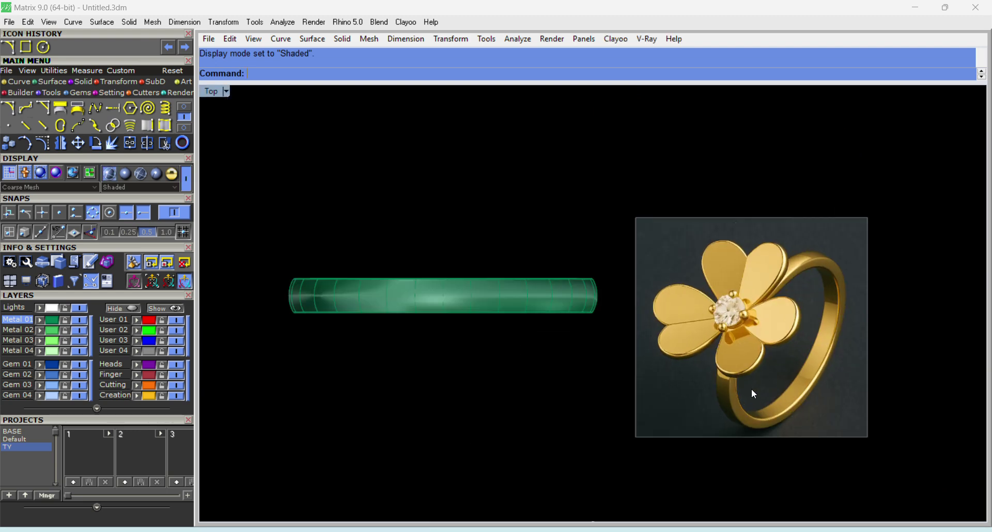
scroll(753, 394, "up", 1)
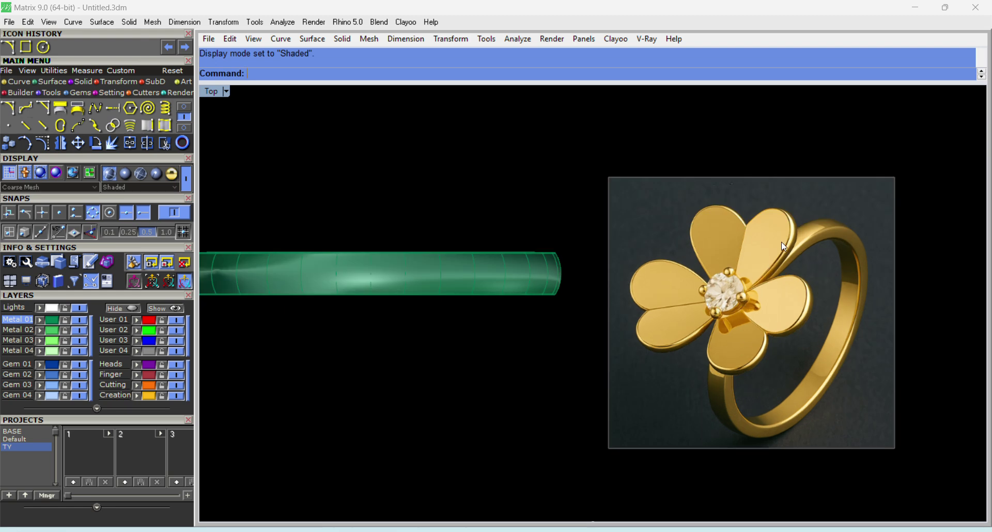
scroll(840, 275, "down", 1)
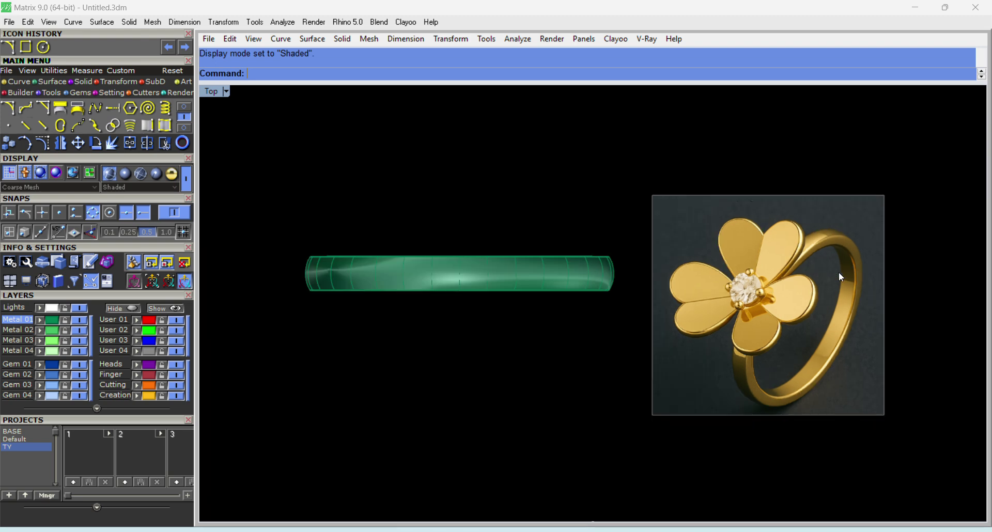
Load a round diamond 2.20 mm in diameter at the ring's centre with Gem Loader.
left_click(81, 93)
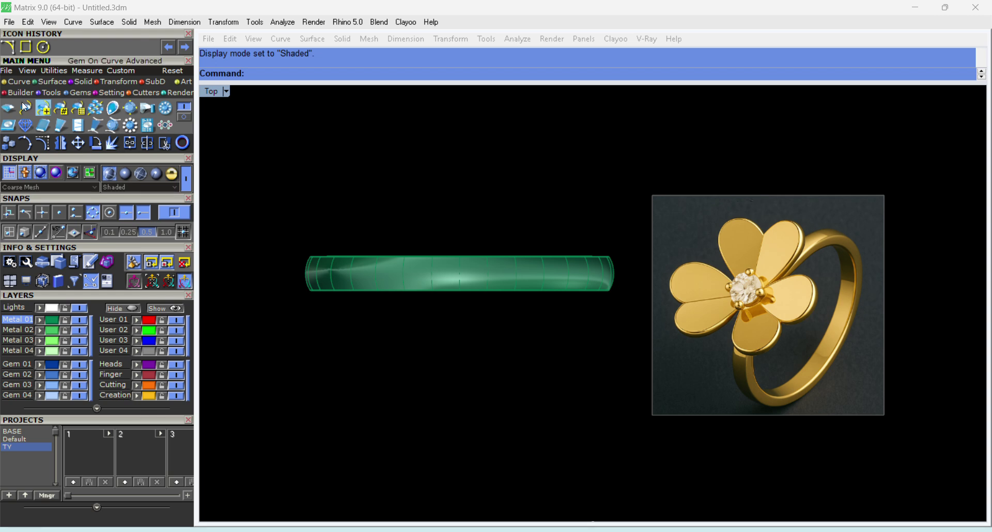
left_click(9, 109)
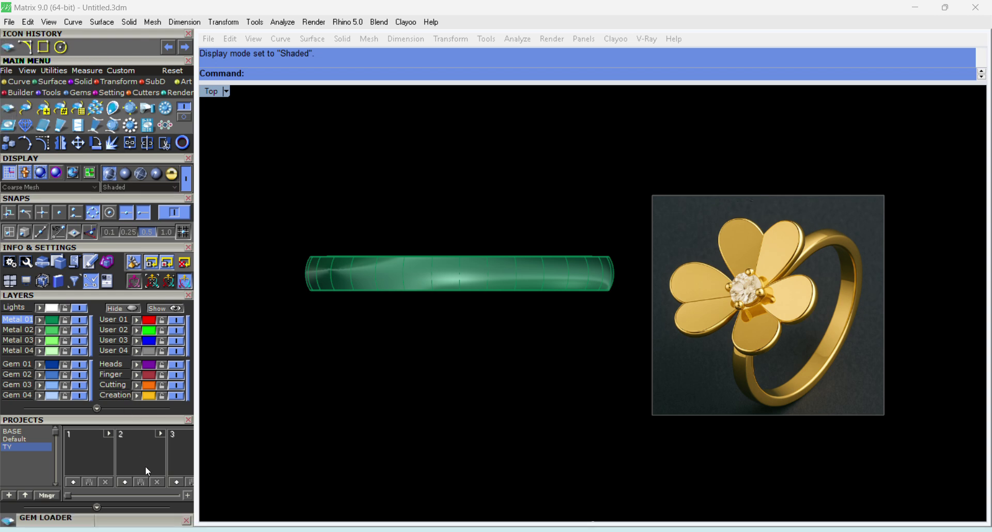
scroll(149, 526, "down", 5)
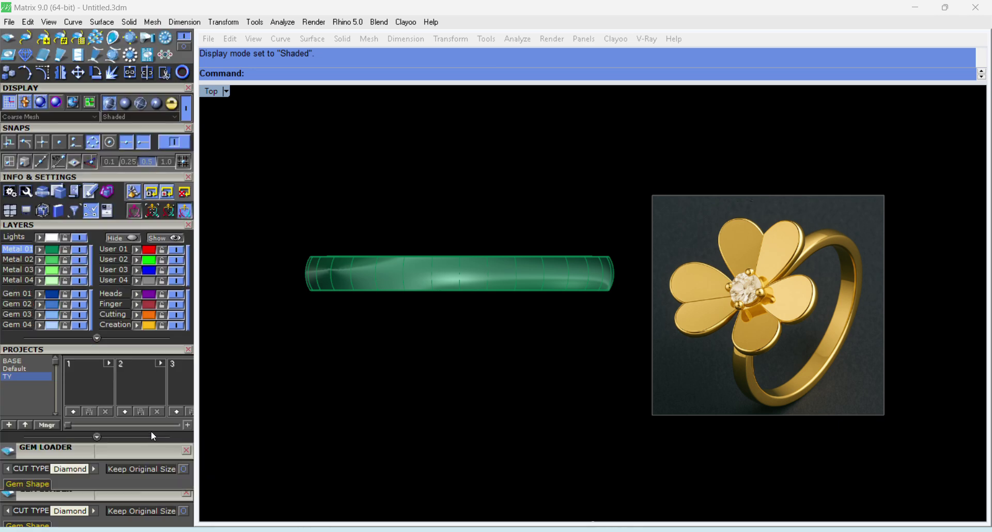
scroll(156, 351, "down", 3)
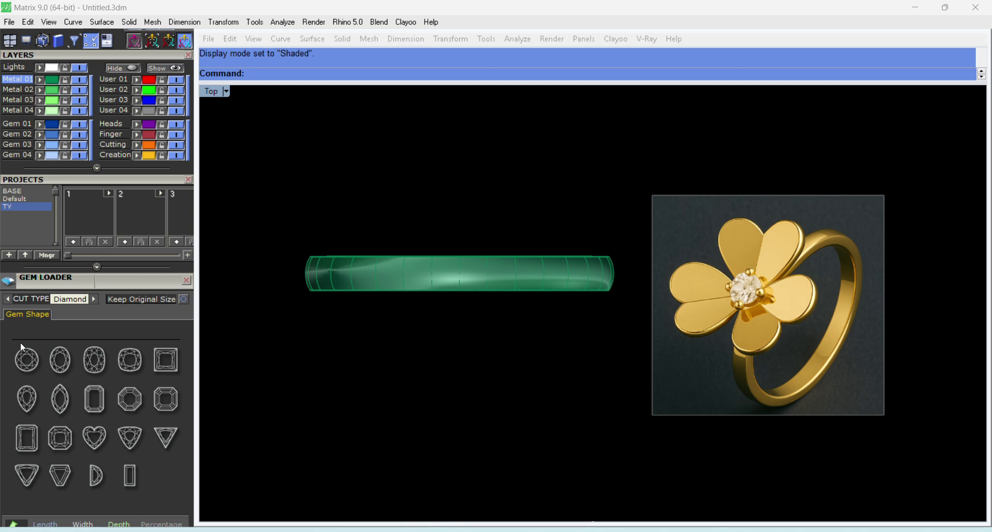
left_click(28, 361)
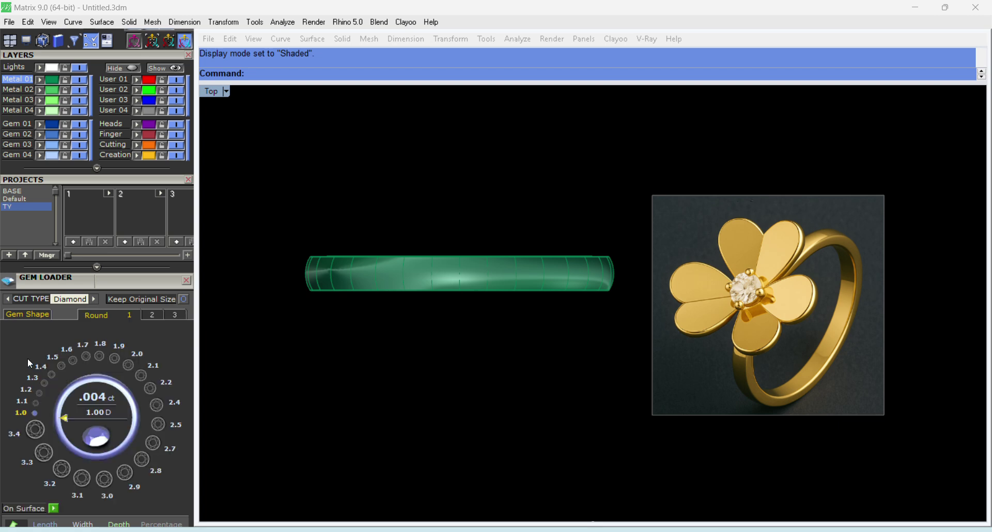
left_click(160, 421)
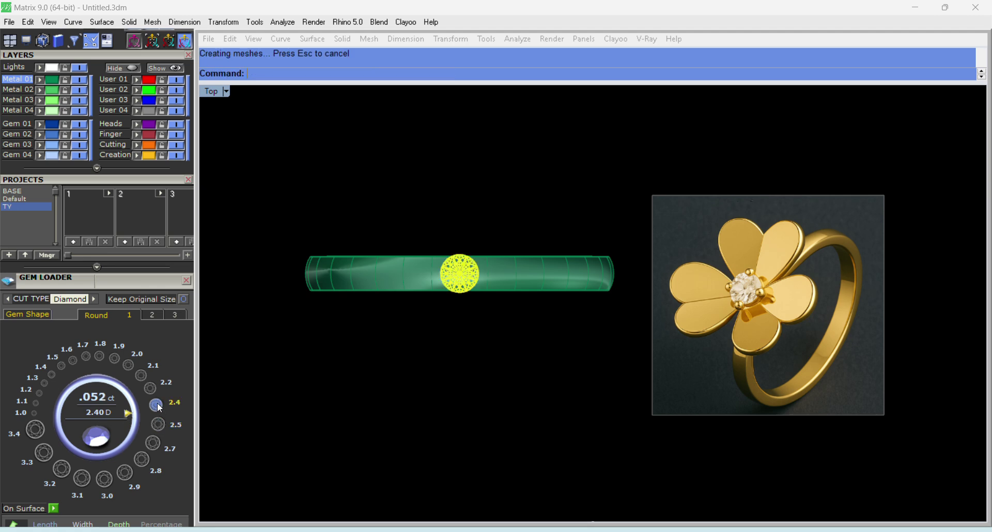
left_click(151, 389)
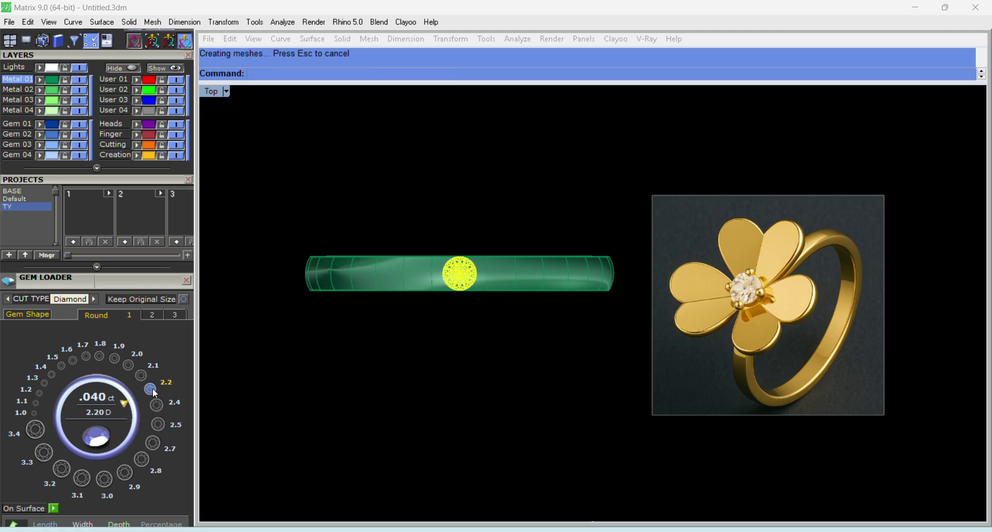
left_click(388, 428)
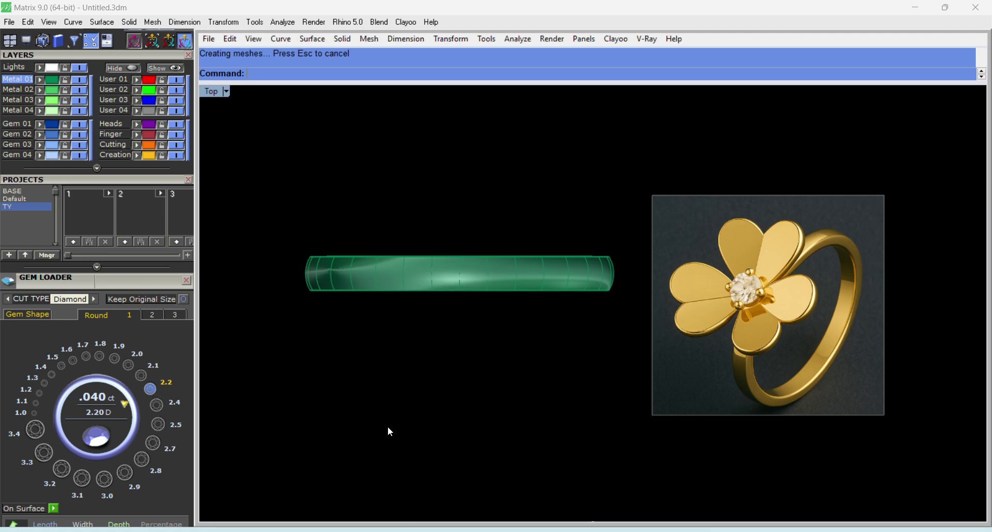
Load a heart-shaped diamond of 5.00 × 5.00 mm at the ring's centre, close Gem Loader and hide the Gem 01 layer.
left_click(86, 356)
left_click(27, 316)
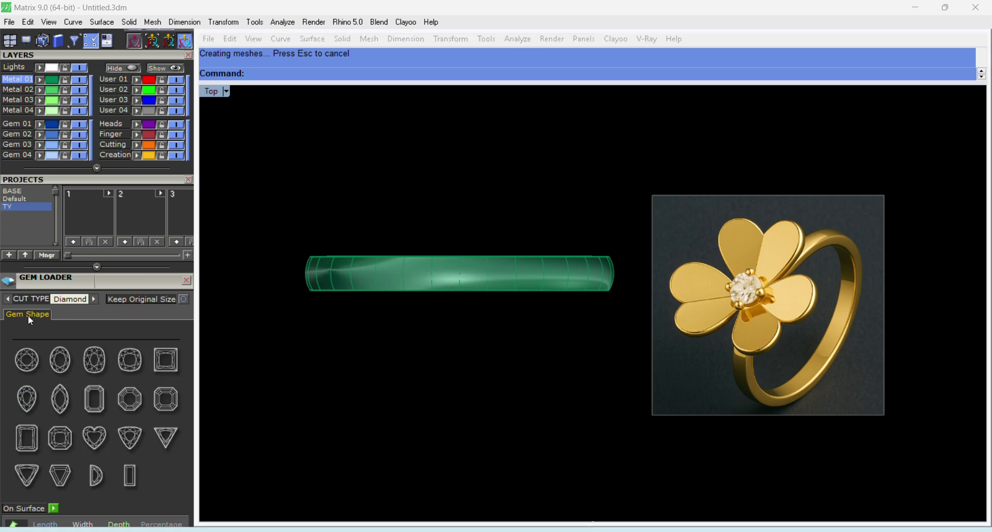
left_click(93, 438)
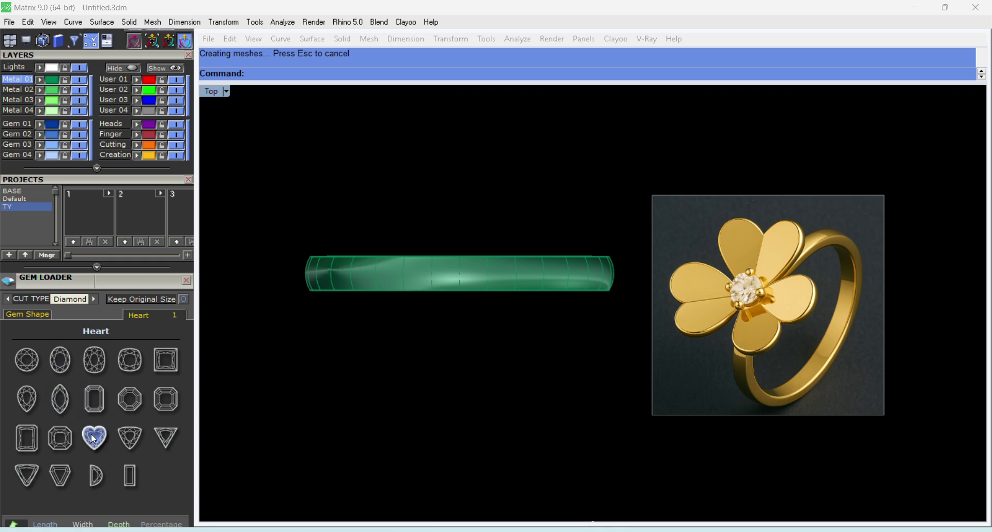
left_click(135, 380)
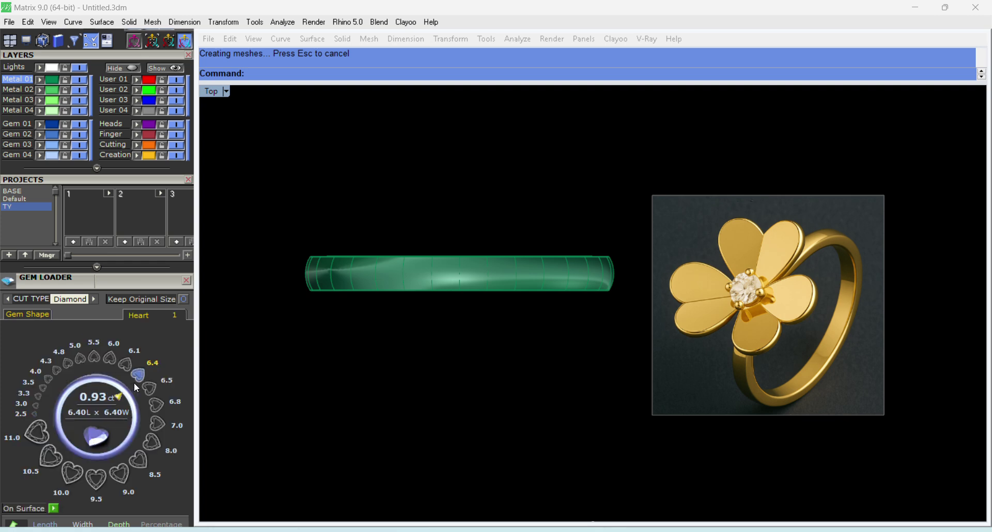
left_click(80, 358)
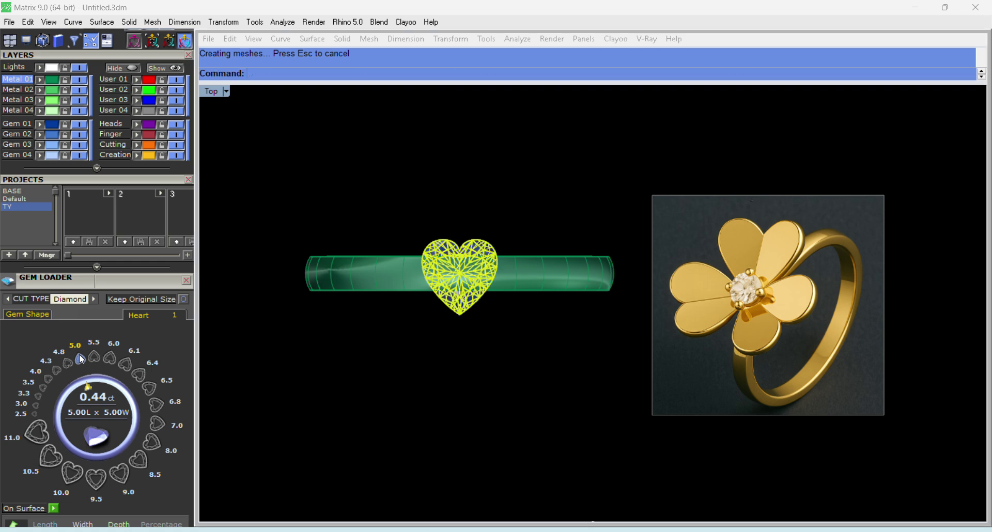
left_click(124, 365)
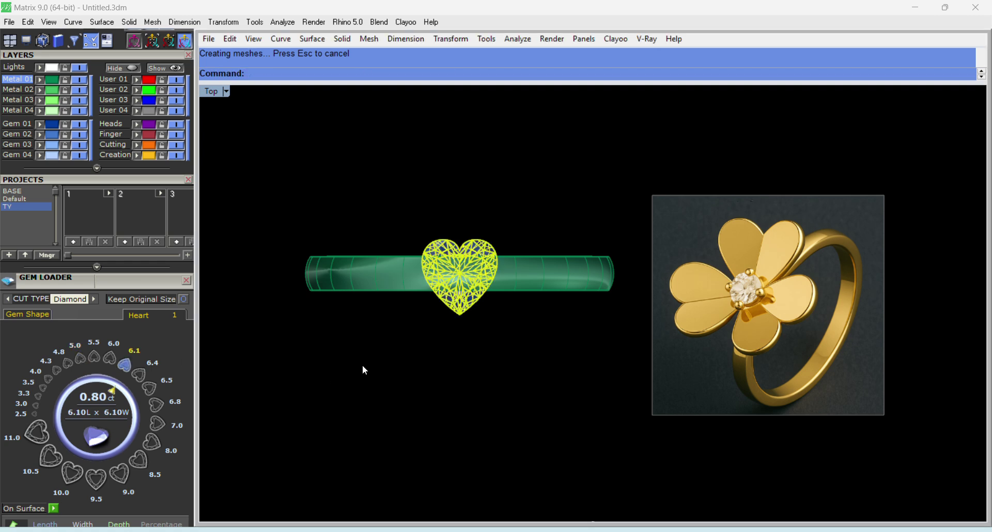
left_click(187, 280)
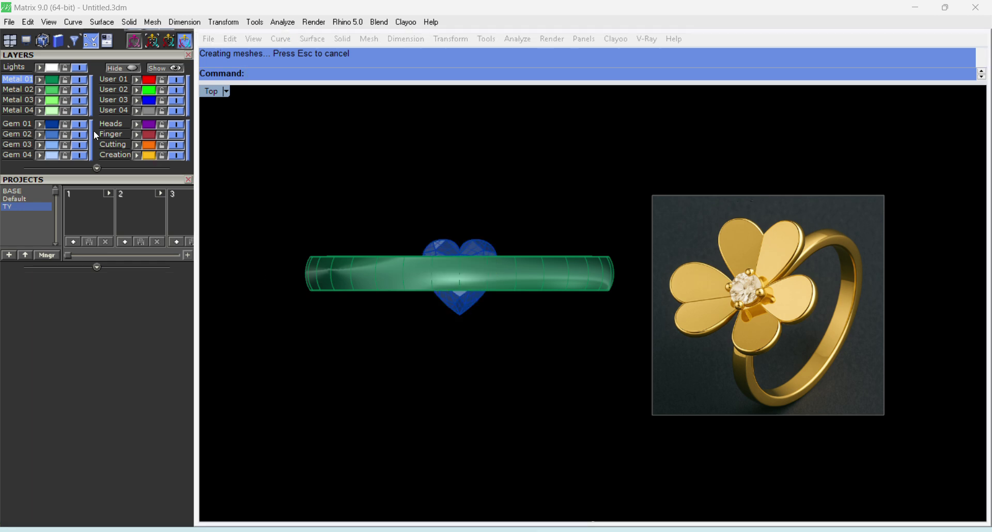
left_click(80, 125)
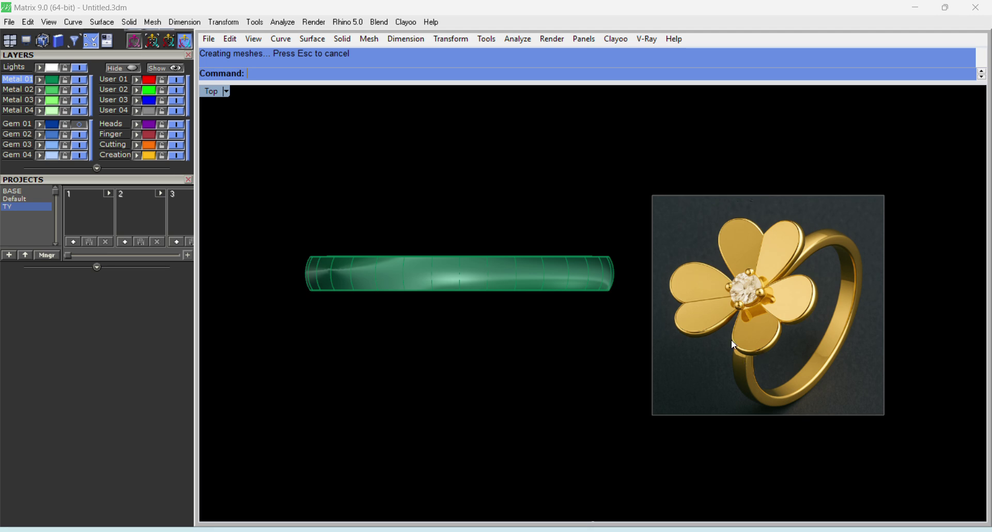
Maximize the Perspective view and examine the round diamond at the ring's centre and the prong setting in the reference picture.
scroll(717, 336, "up", 2)
scroll(591, 350, "down", 4)
key("ctrl+F4")
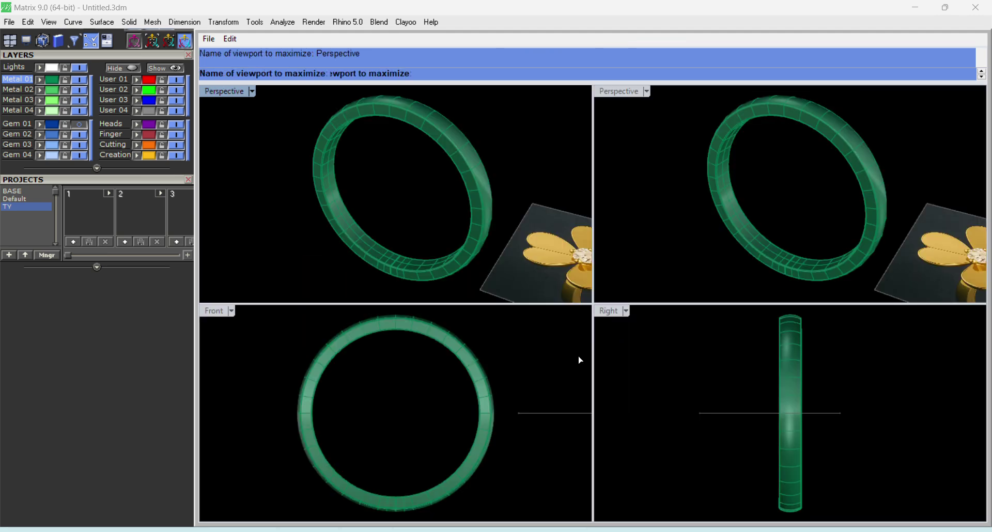
right_click_drag(490, 348, 549, 341)
scroll(599, 301, "up", 5)
left_click(597, 302)
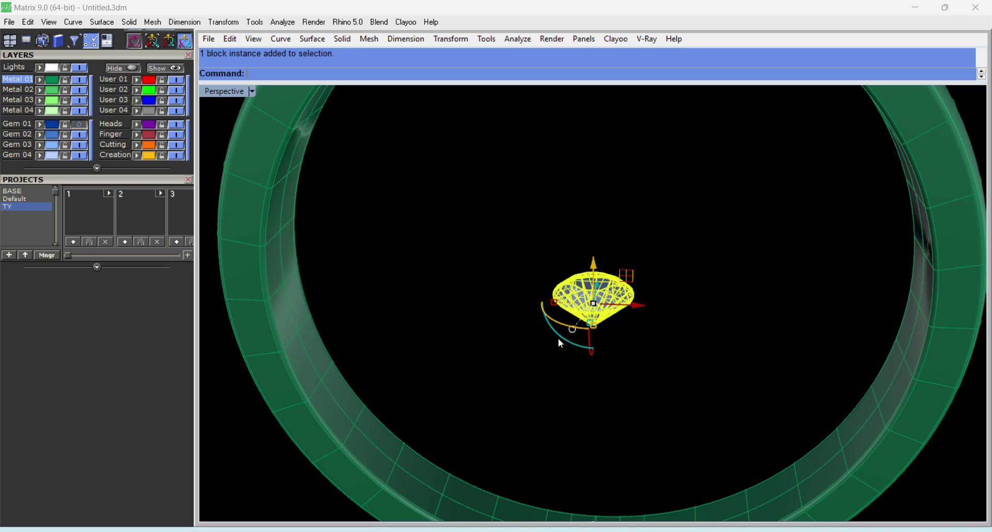
scroll(505, 370, "down", 5)
scroll(588, 370, "up", 5)
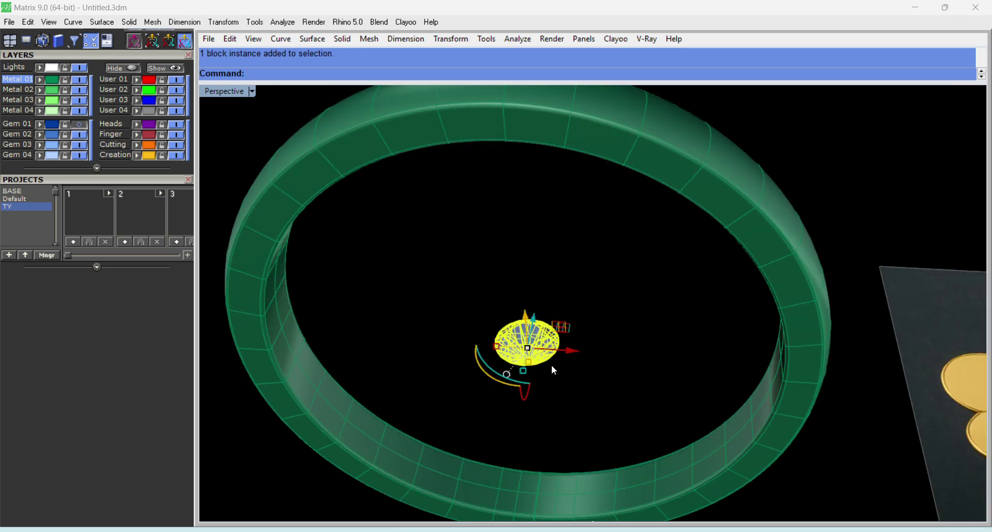
right_click_drag(579, 294, 537, 356)
scroll(584, 345, "down", 6)
left_click(537, 356)
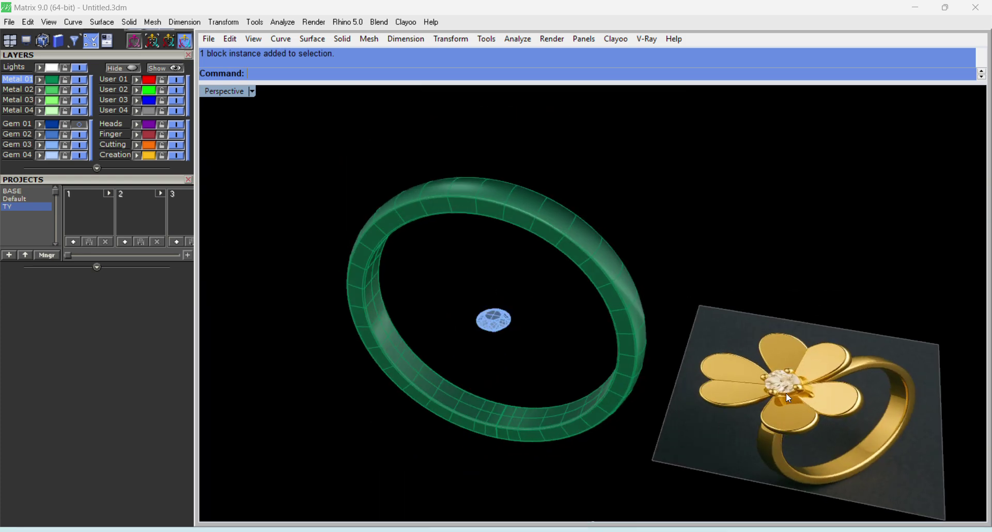
scroll(786, 392, "up", 8)
right_click_drag(804, 423, 803, 476)
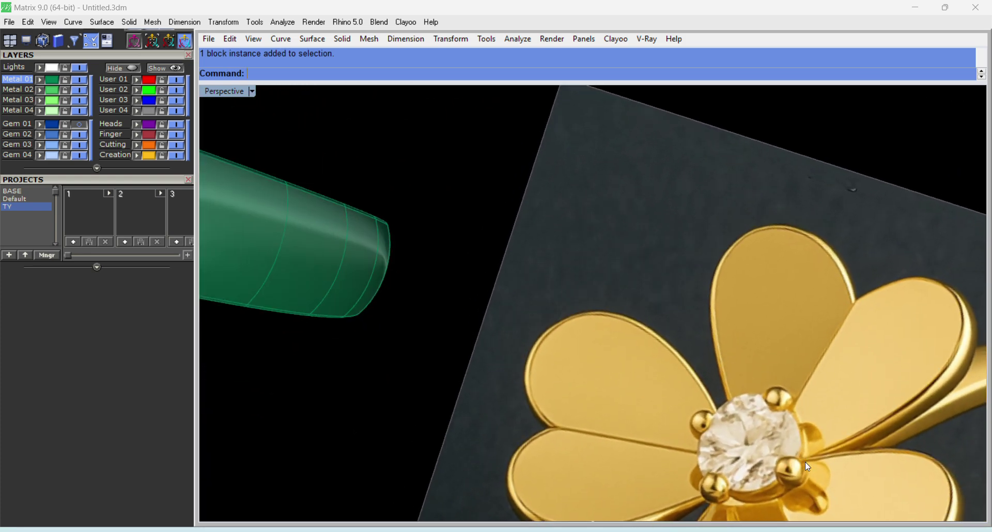
scroll(808, 466, "up", 5)
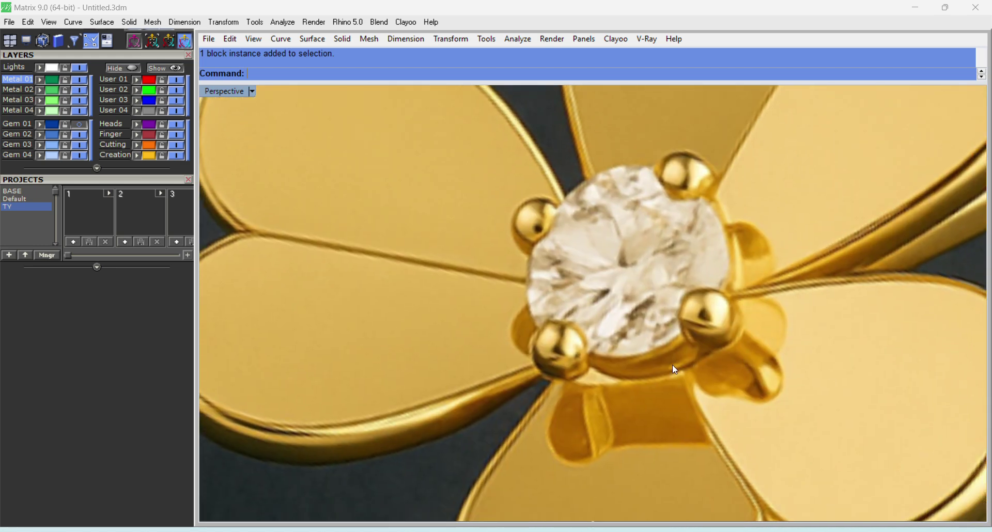
right_click_drag(724, 379, 787, 295)
scroll(788, 295, "down", 2)
scroll(793, 310, "down", 11)
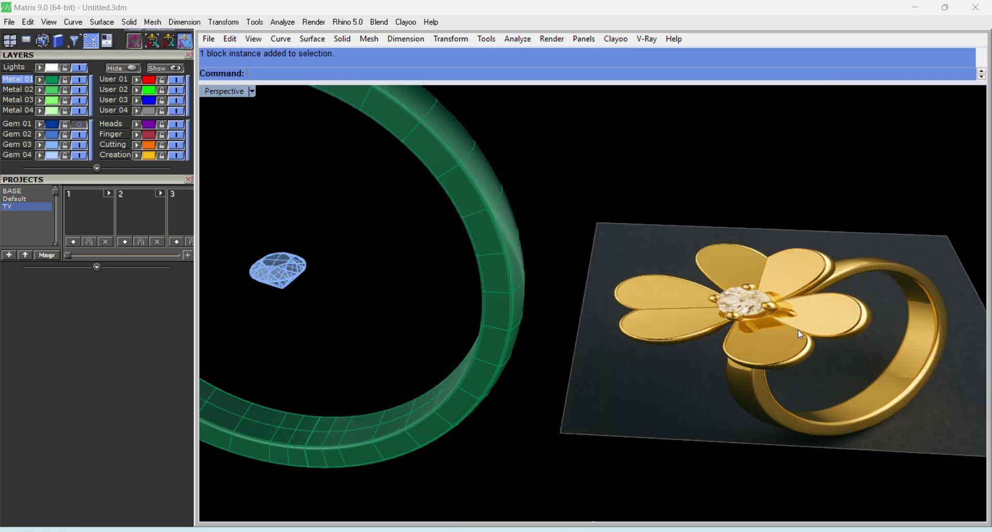
Move the round diamond straight up from the ring's centre onto the top of the band and zoom to it.
right_click_drag(443, 312, 413, 301)
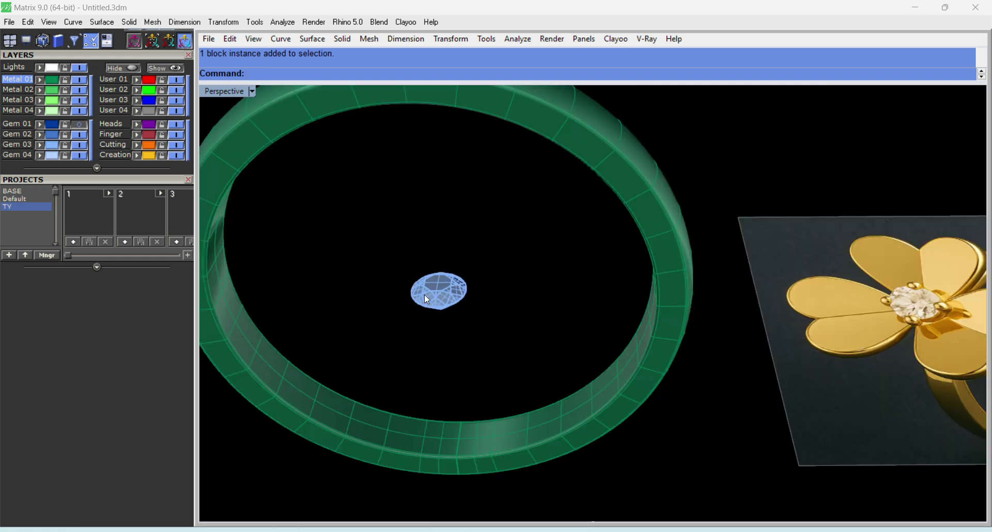
left_click(427, 295)
scroll(533, 344, "up", 3)
right_click_drag(529, 382, 550, 316)
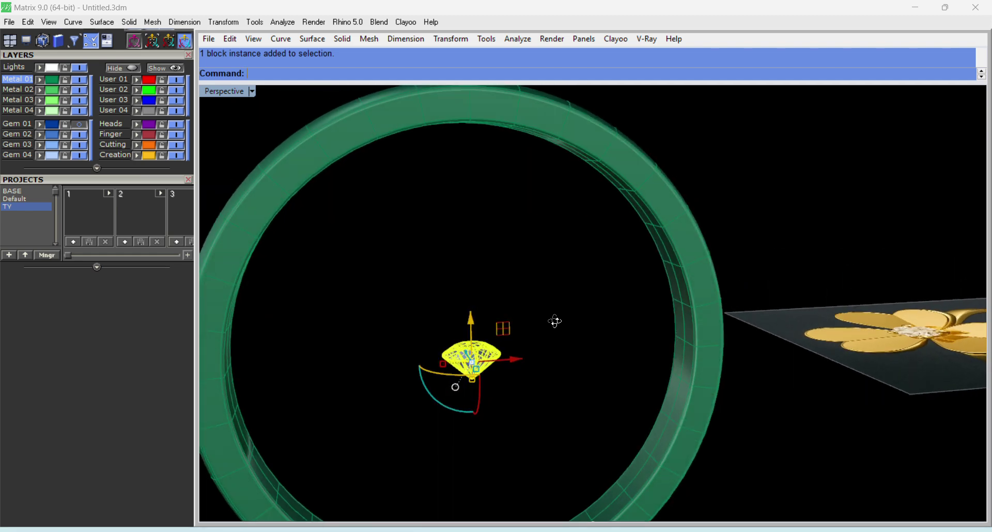
scroll(515, 315, "down", 2)
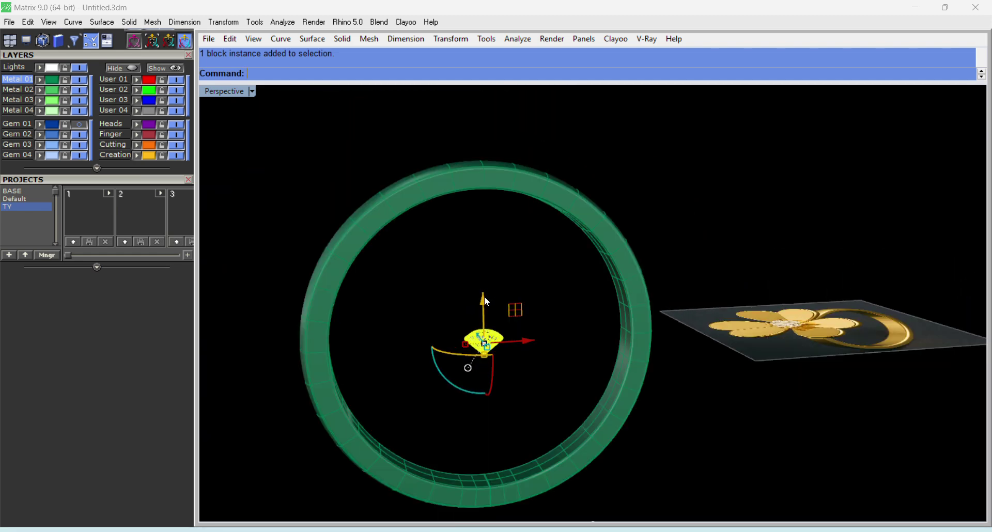
left_click_drag(486, 301, 510, 113)
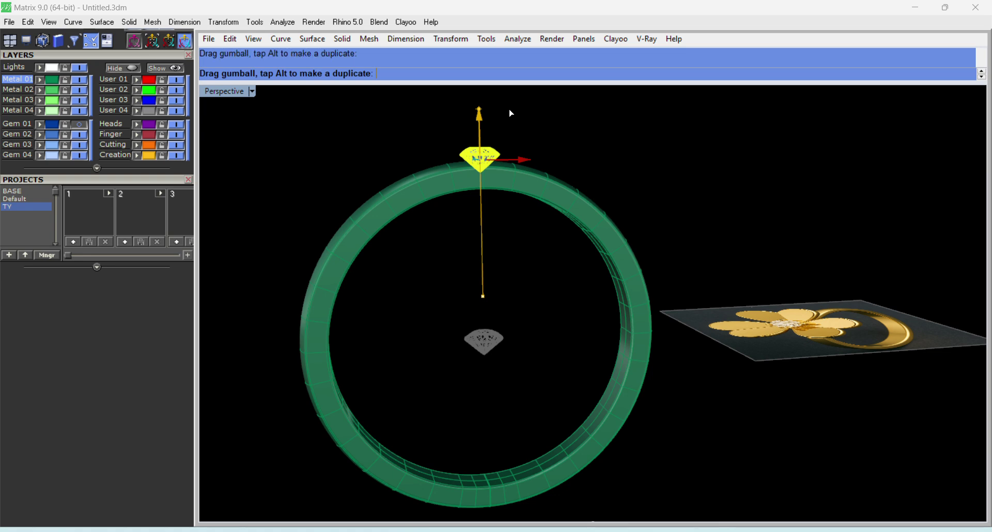
type("zs")
key("Return")
key("Escape")
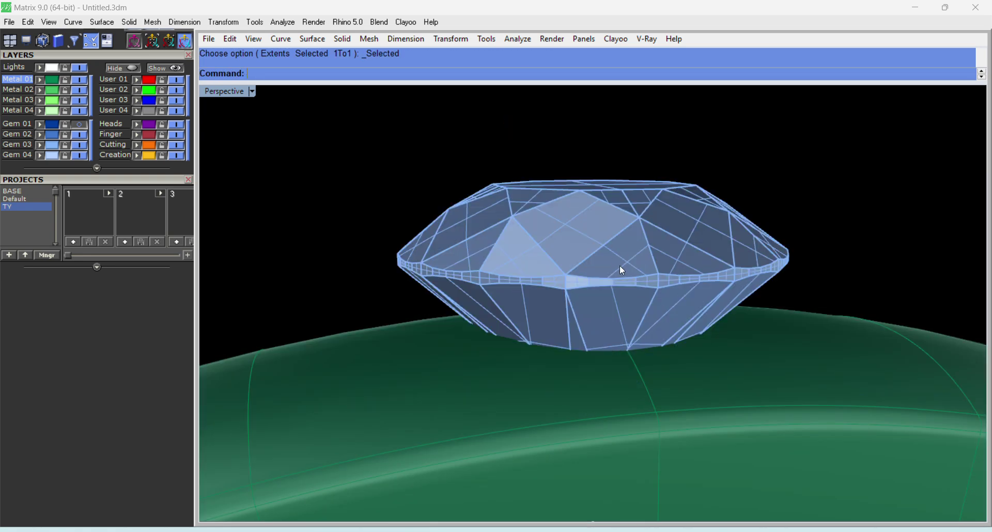
Raise the round diamond slightly so that only its lower tip sinks into the top of the band.
right_click_drag(620, 266, 579, 300)
scroll(454, 272, "down", 10)
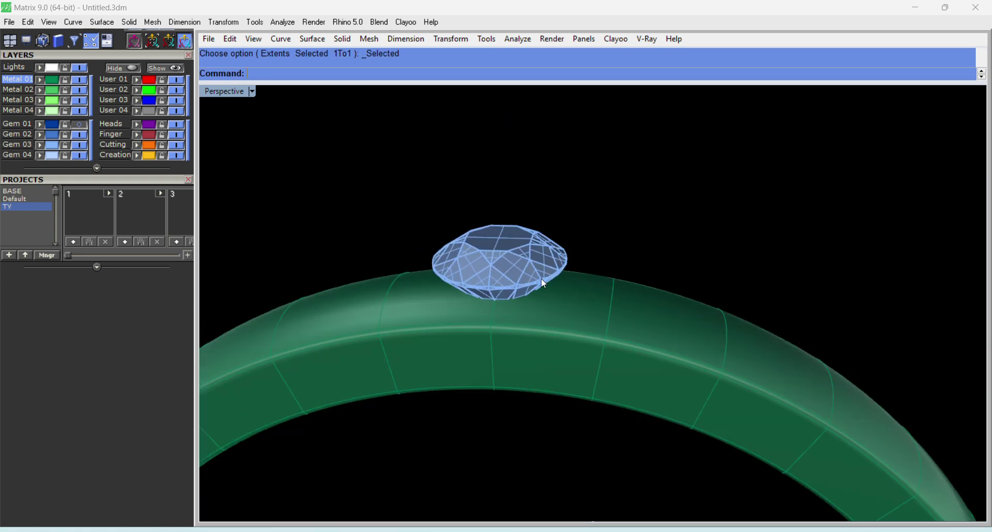
left_click(508, 274)
scroll(508, 270, "up", 3)
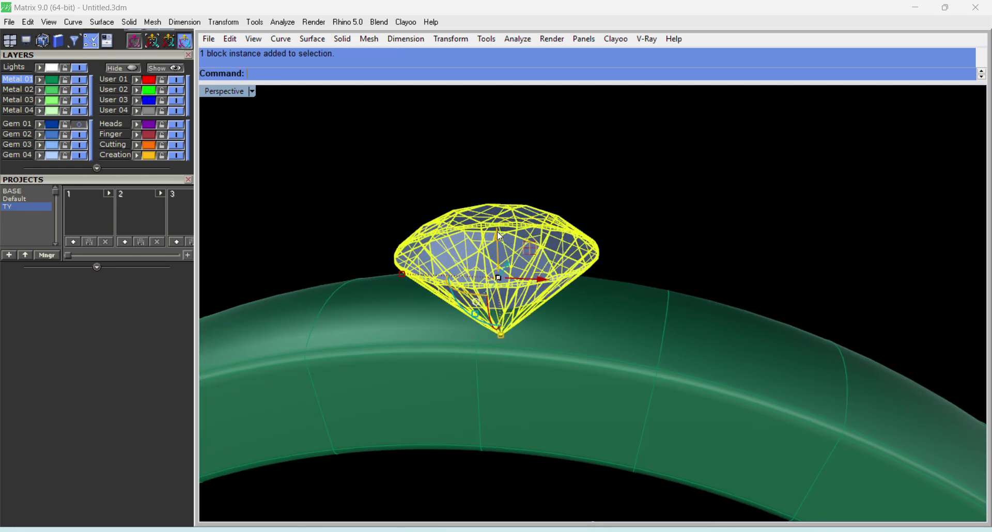
left_click_drag(496, 233, 508, 209)
left_click(695, 243)
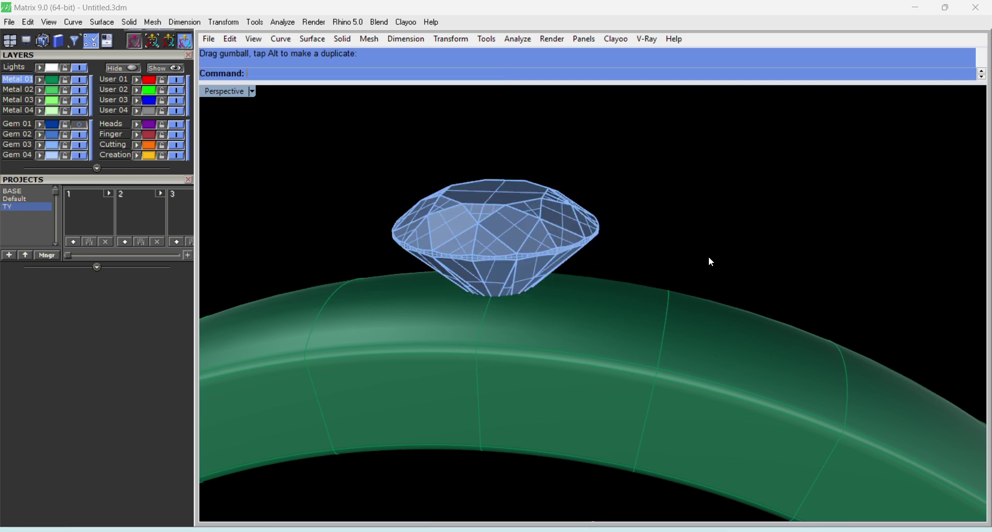
left_click(560, 262)
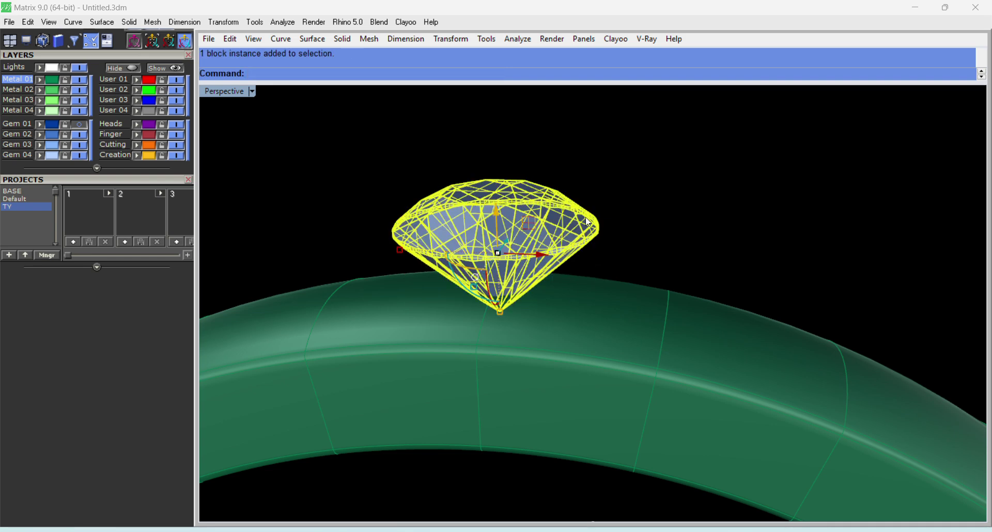
right_click_drag(592, 207, 598, 220)
left_click(639, 243)
scroll(601, 257, "up", 5)
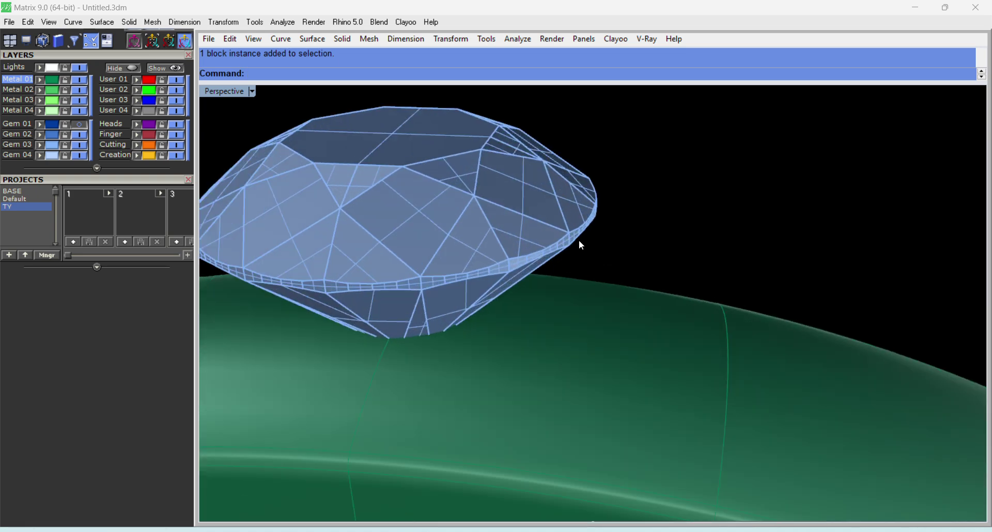
scroll(575, 272, "down", 5)
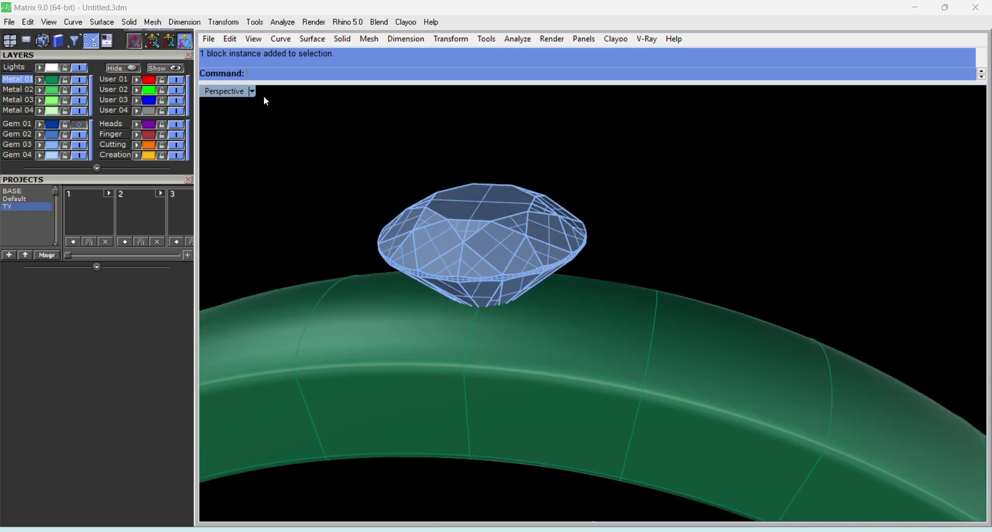
Restore the four-viewport layout and draw a circle of diameter 2.2 centred on the origin in the Top view.
double_click(222, 93)
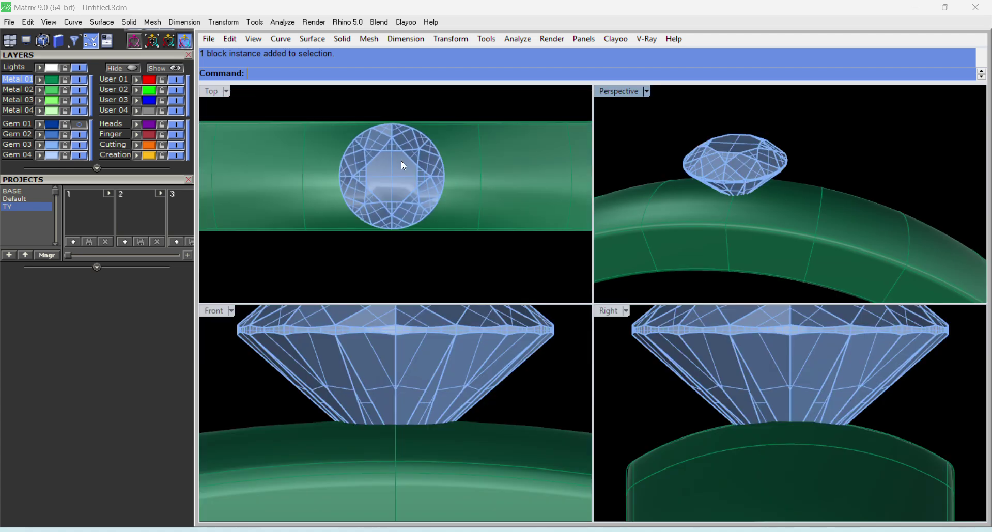
scroll(406, 171, "down", 3)
scroll(434, 403, "down", 8)
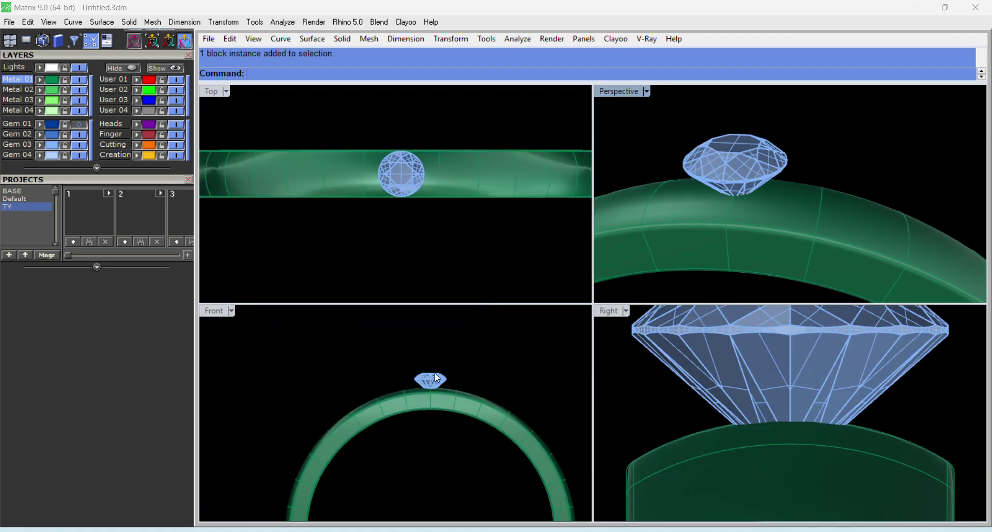
scroll(435, 374, "down", 5)
scroll(443, 176, "up", 3)
scroll(407, 177, "down", 3)
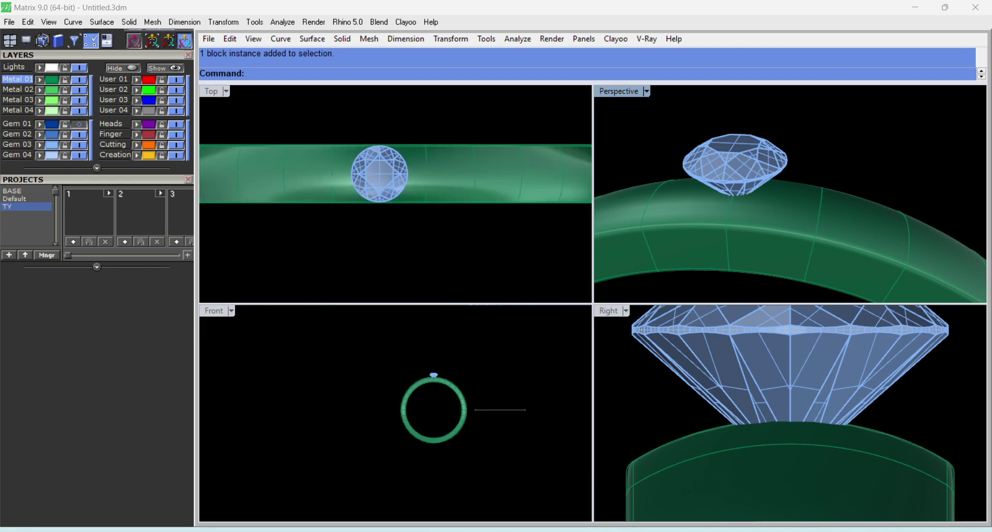
type("c")
key("Return")
type("0")
key("Return")
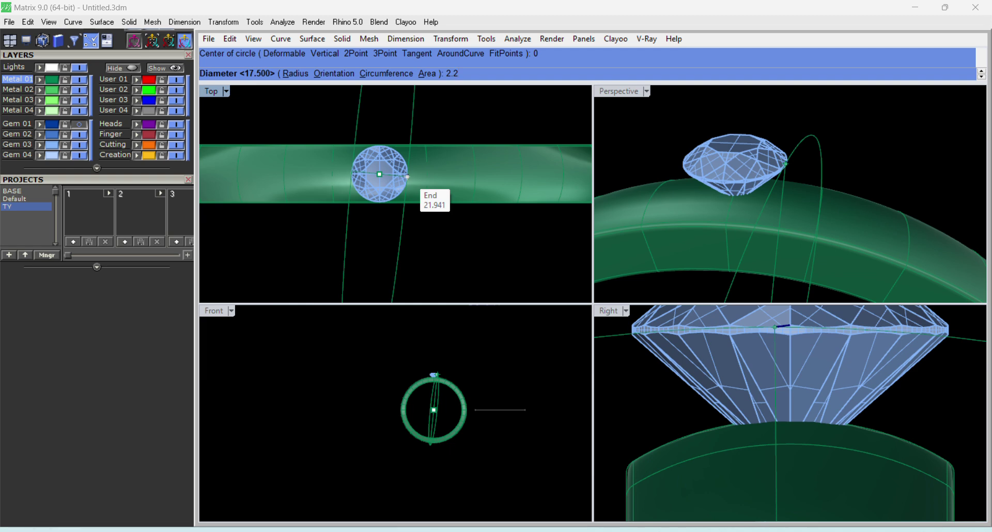
key("Return")
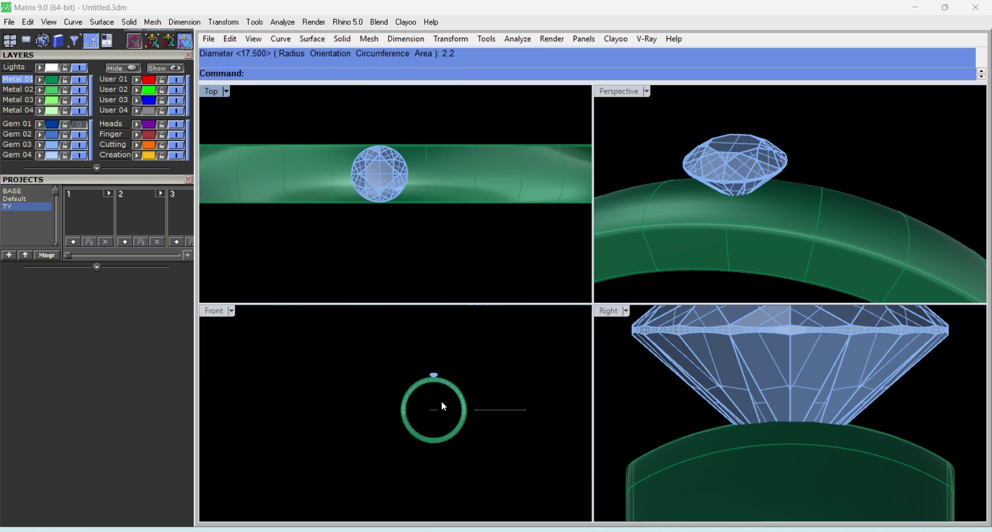
In a maximized Front view, move the circle straight up to just below the round diamond's girdle.
left_click(433, 410)
scroll(429, 414, "up", 4)
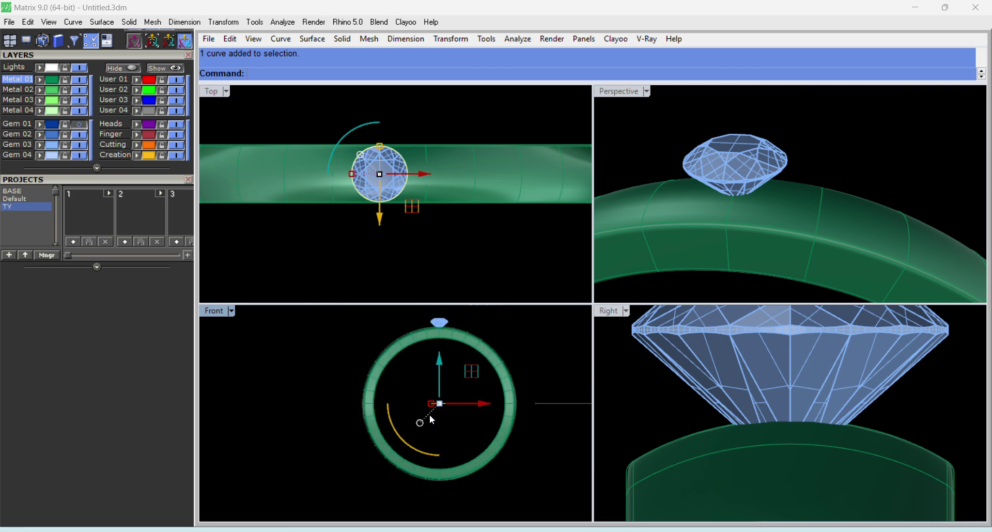
right_click_drag(308, 348, 284, 396)
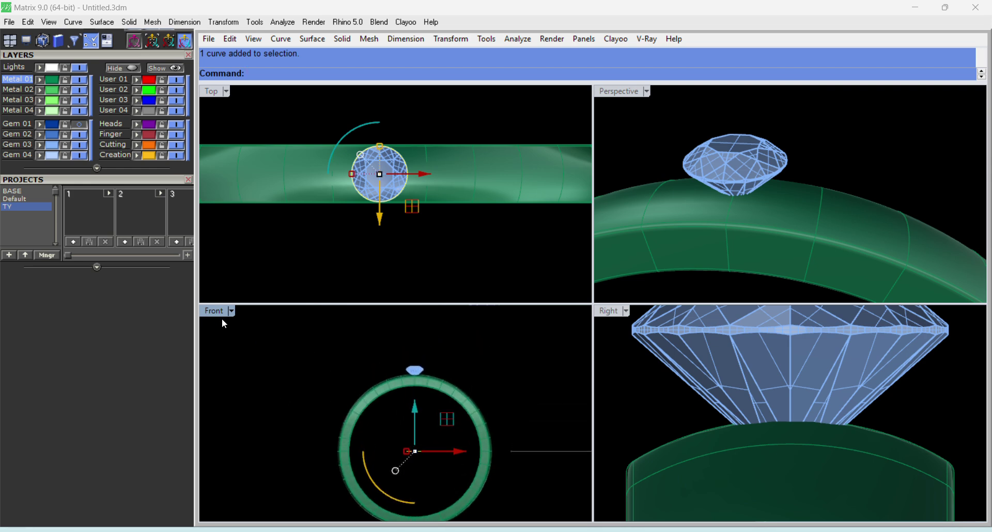
double_click(218, 312)
scroll(667, 325, "up", 3)
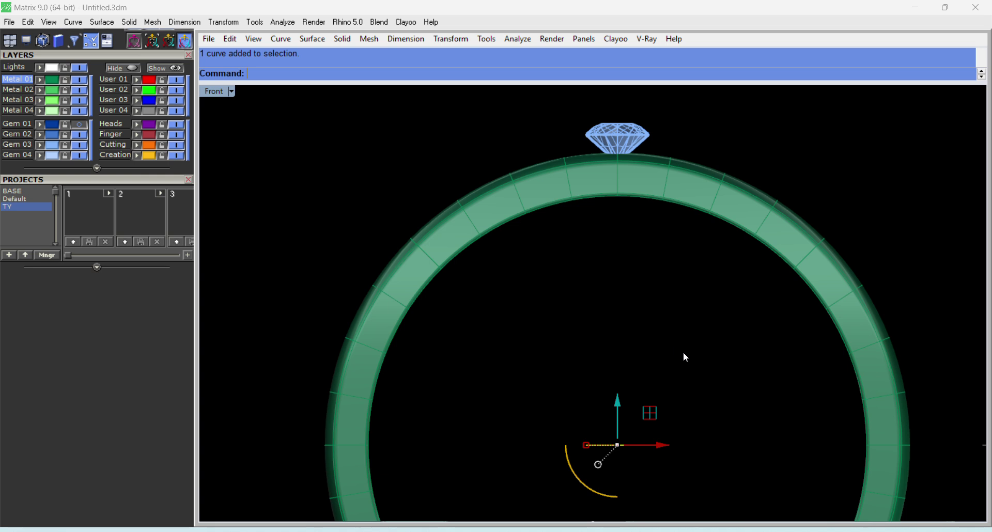
right_click_drag(685, 357, 567, 371)
left_click_drag(547, 402, 605, 101)
scroll(561, 125, "up", 10)
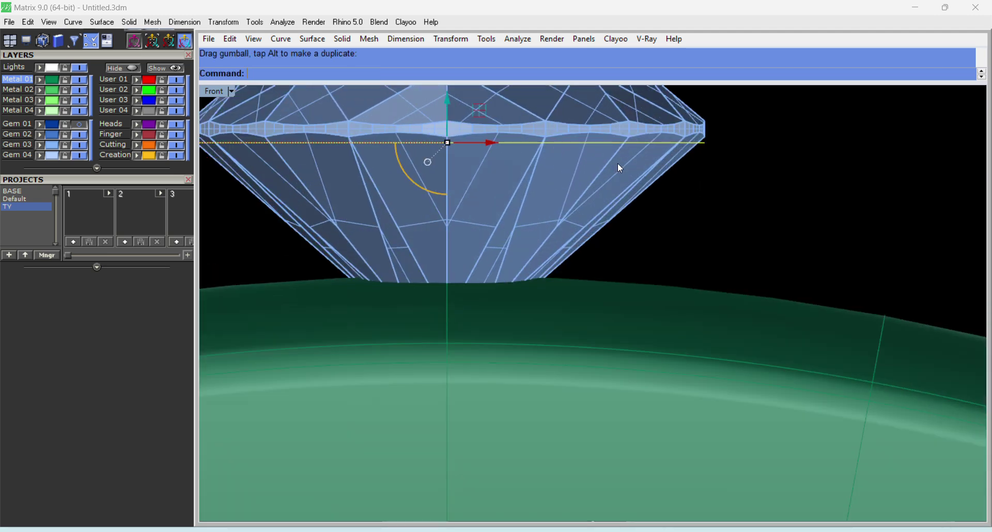
scroll(560, 180, "down", 5)
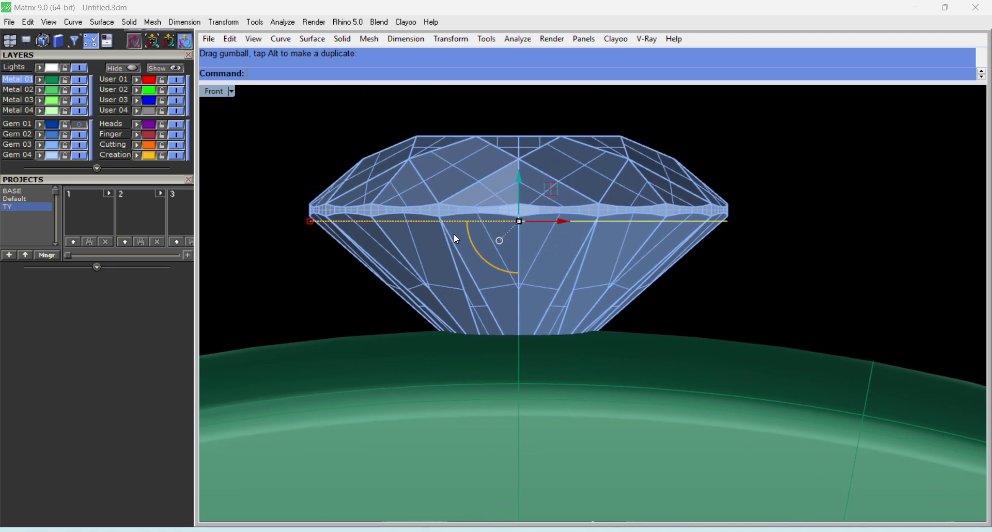
scroll(525, 206, "down", 2)
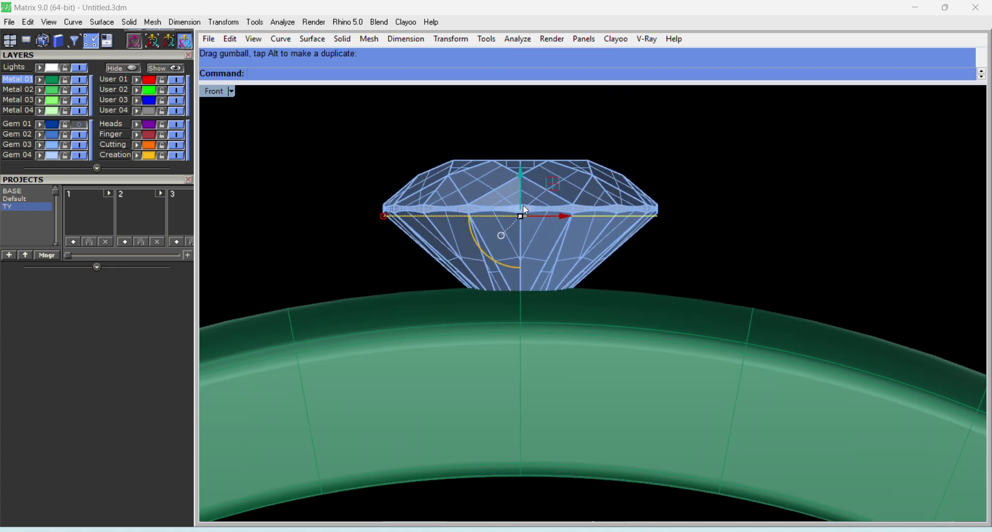
Extrude the circle under the diamond down into the band as an open surface with Solid=No, working in the maximized Perspective view.
key("ctrl+F4")
scroll(563, 290, "up", 3)
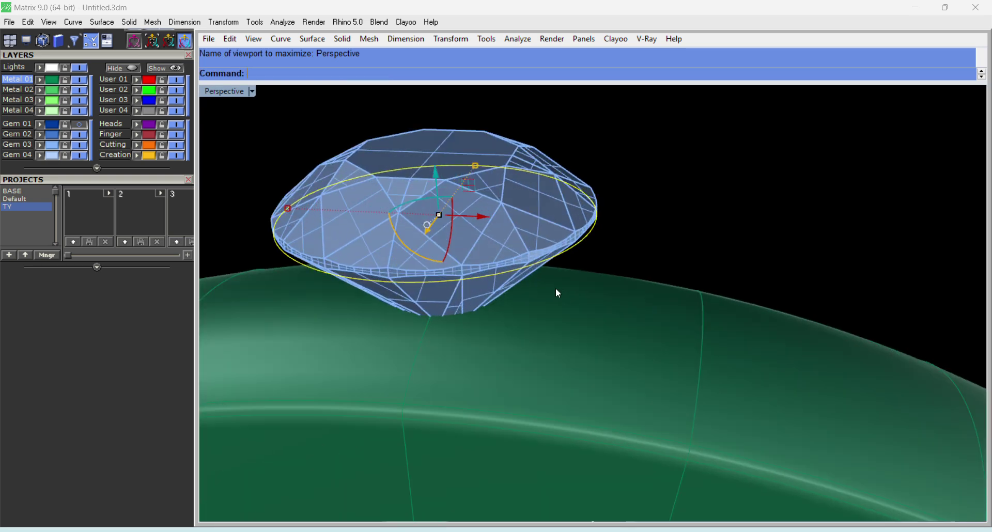
right_click_drag(558, 293, 565, 271)
type("xtrudecrv")
key("Return")
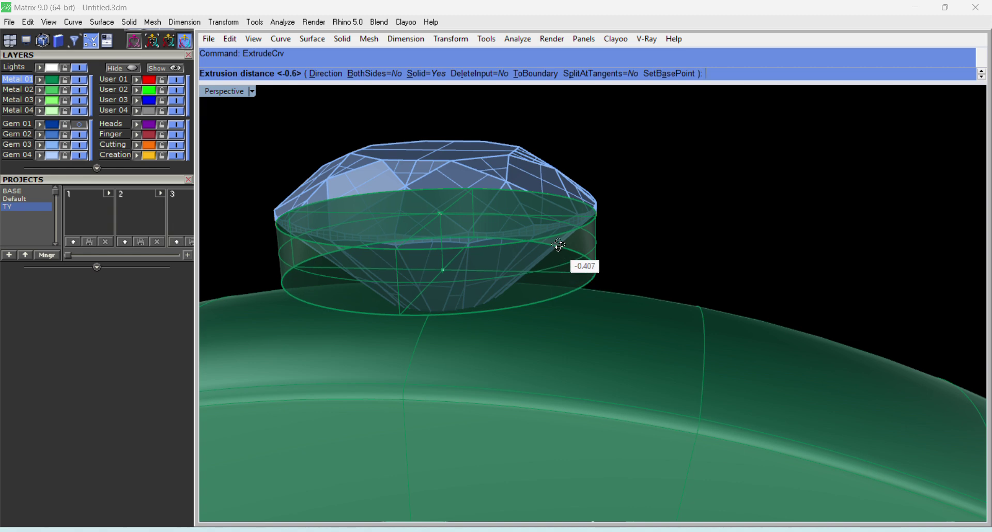
right_click_drag(561, 255, 555, 244)
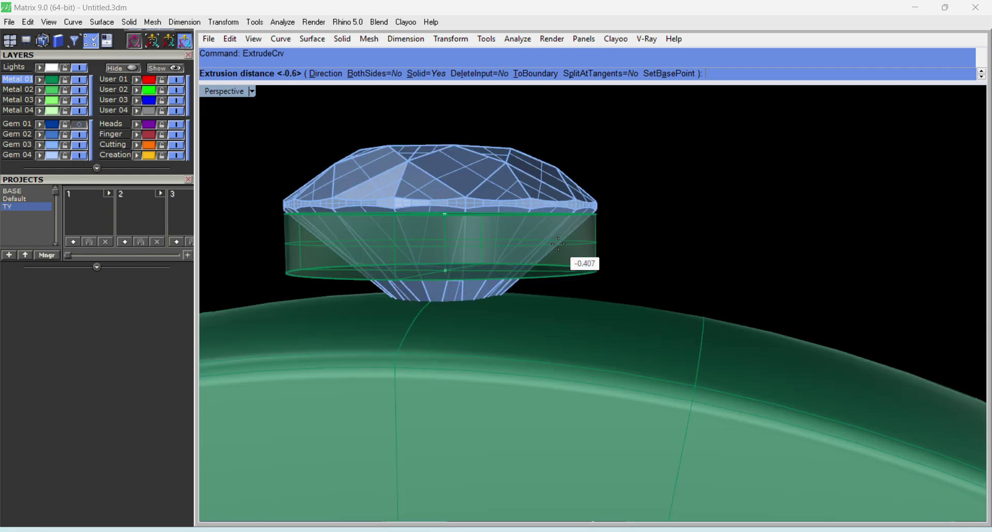
left_click(421, 74)
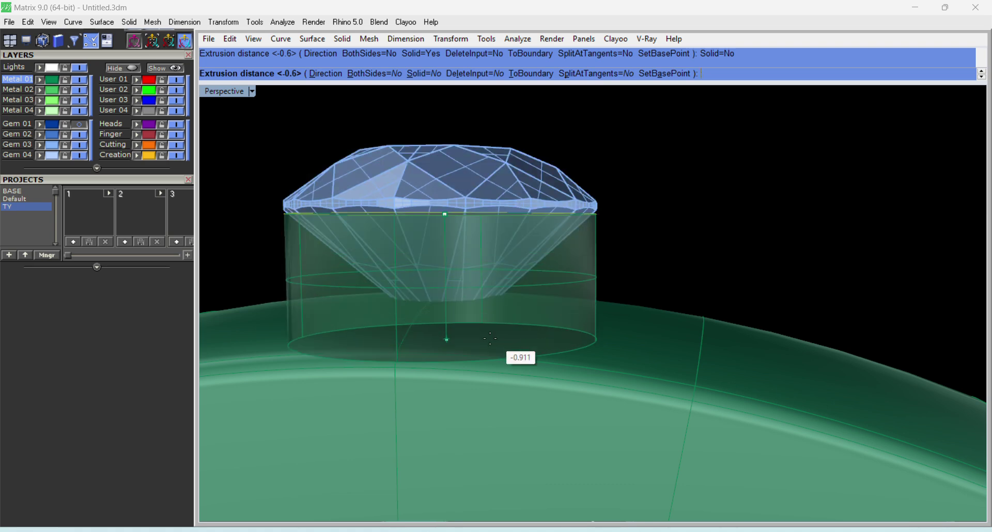
type("5")
key("Return")
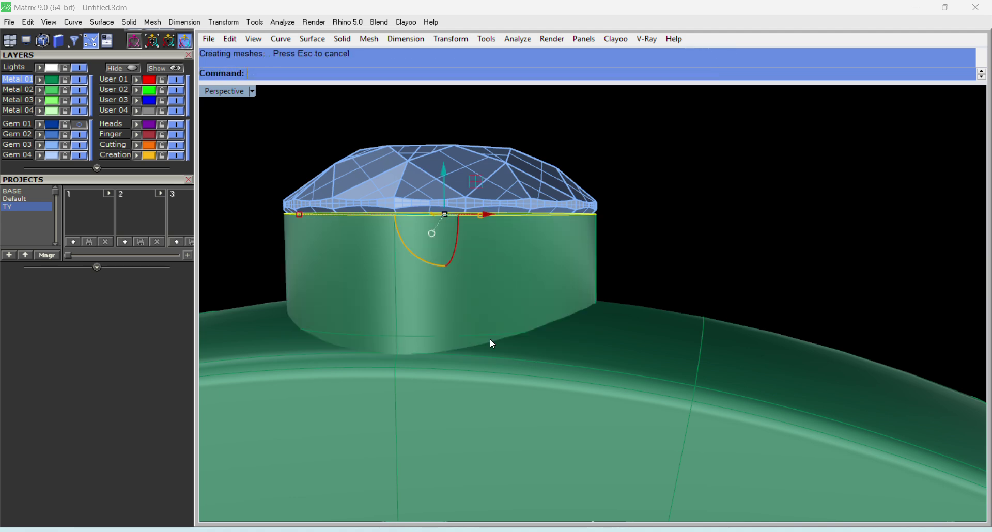
scroll(568, 258, "down", 5)
right_click_drag(591, 254, 533, 310)
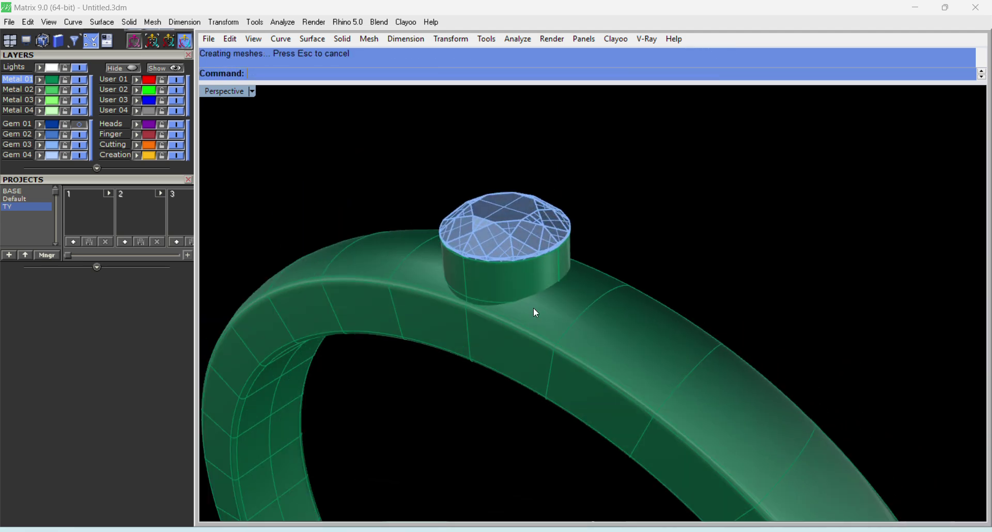
Hide the round diamond and the band so that the cylindrical setting surface is isolated.
scroll(498, 282, "up", 4)
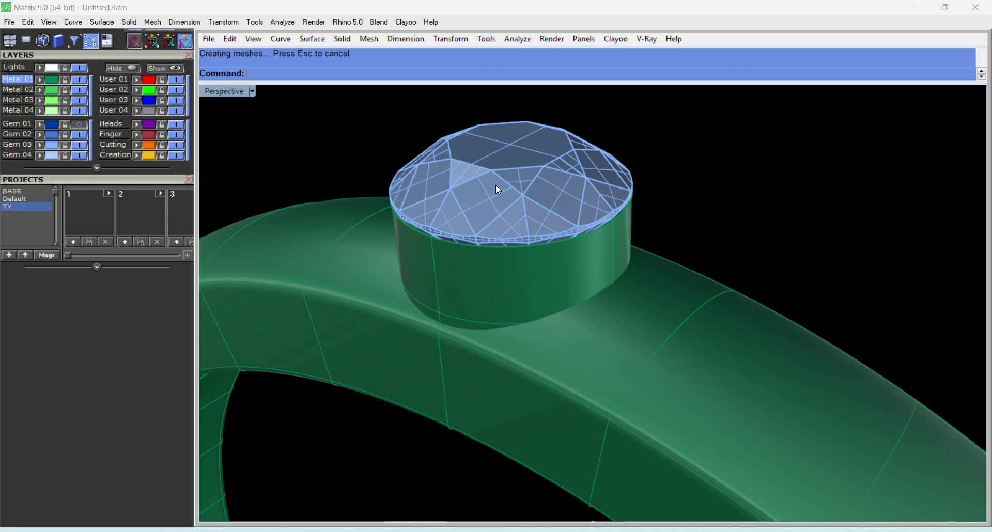
left_click(496, 187)
left_click(597, 366, "shift")
key("ctrl+h")
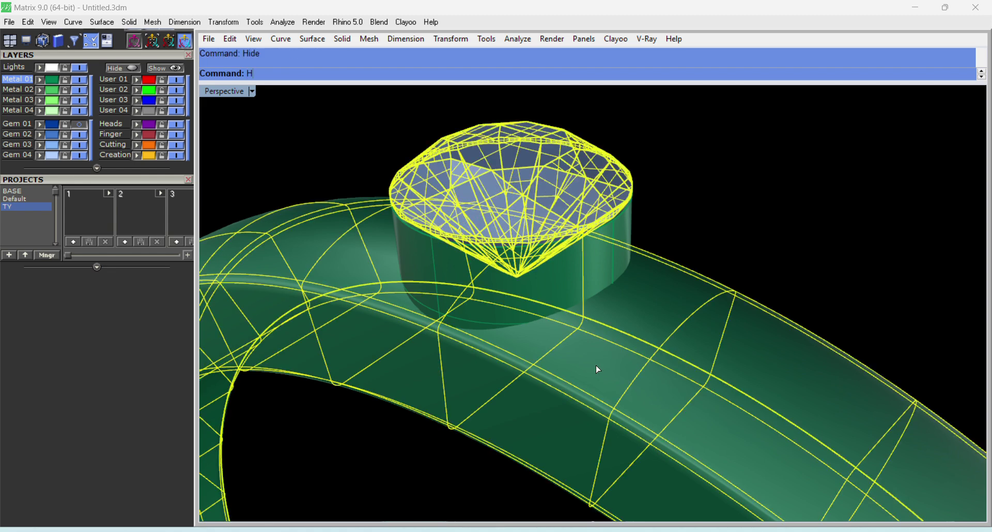
right_click_drag(602, 254, 602, 287)
Offset the cylindrical surface inward by 0.45 with Solid=Yes to make a thick-walled bezel.
left_click(602, 287)
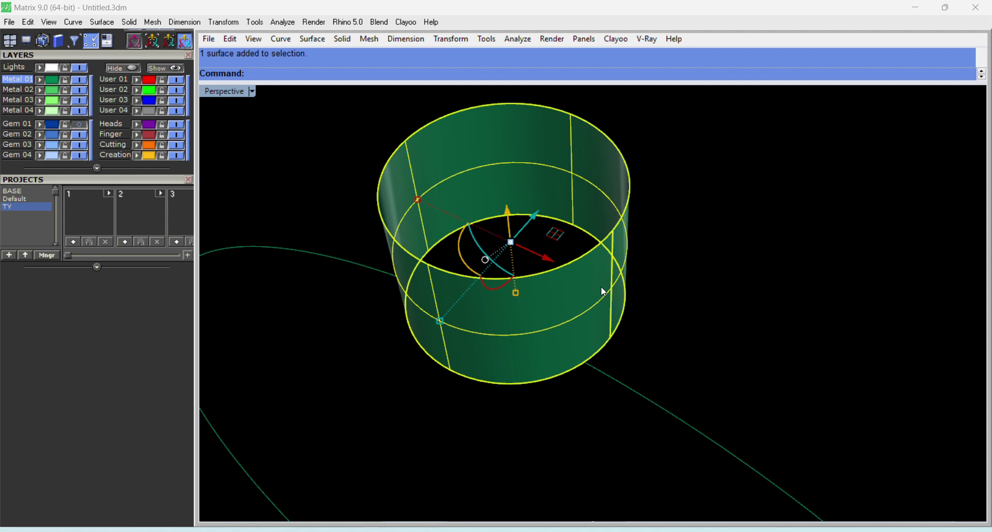
key("Return")
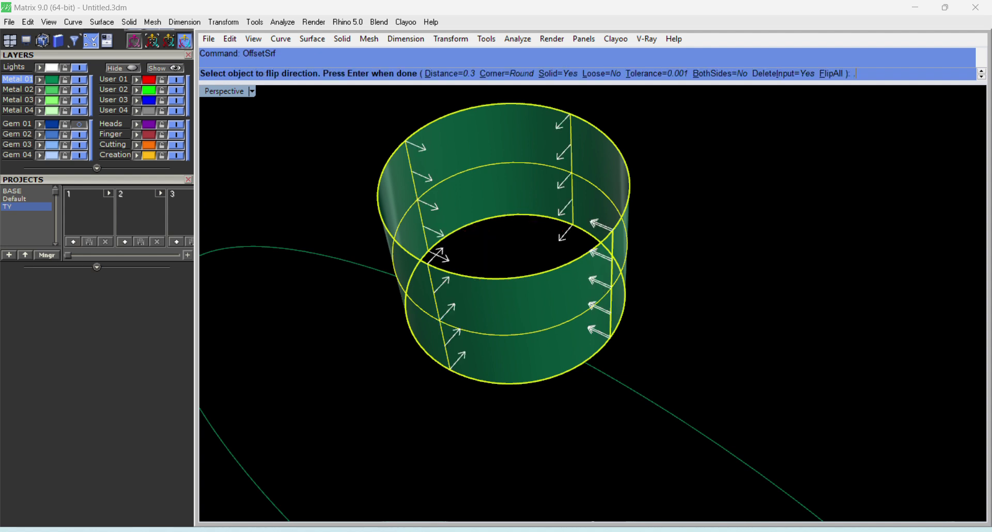
key("Return")
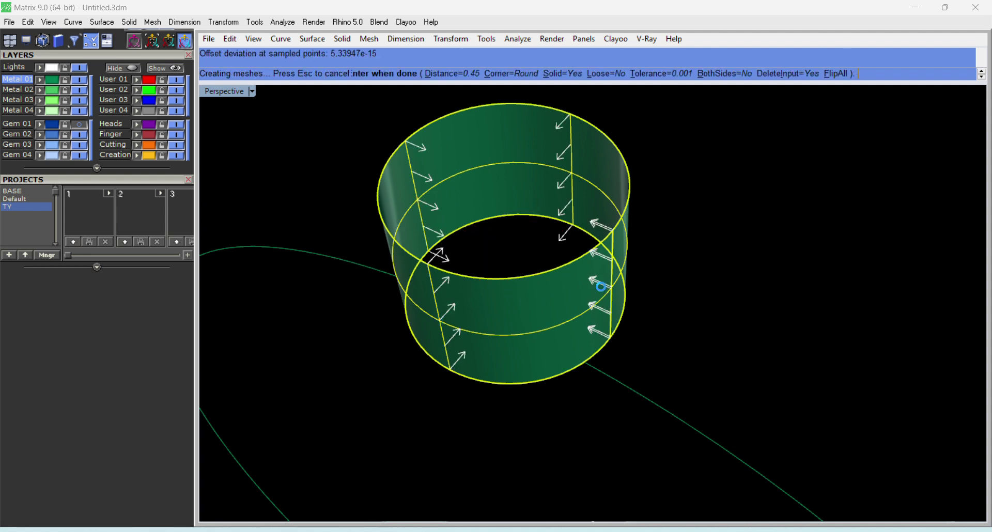
right_click_drag(560, 312, 646, 272)
scroll(543, 228, "up", 3)
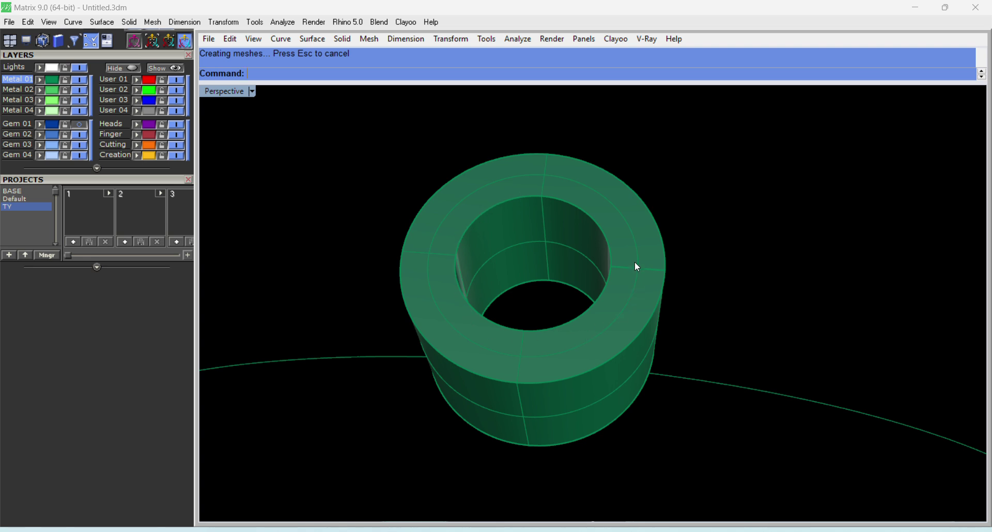
right_click_drag(621, 294, 629, 255)
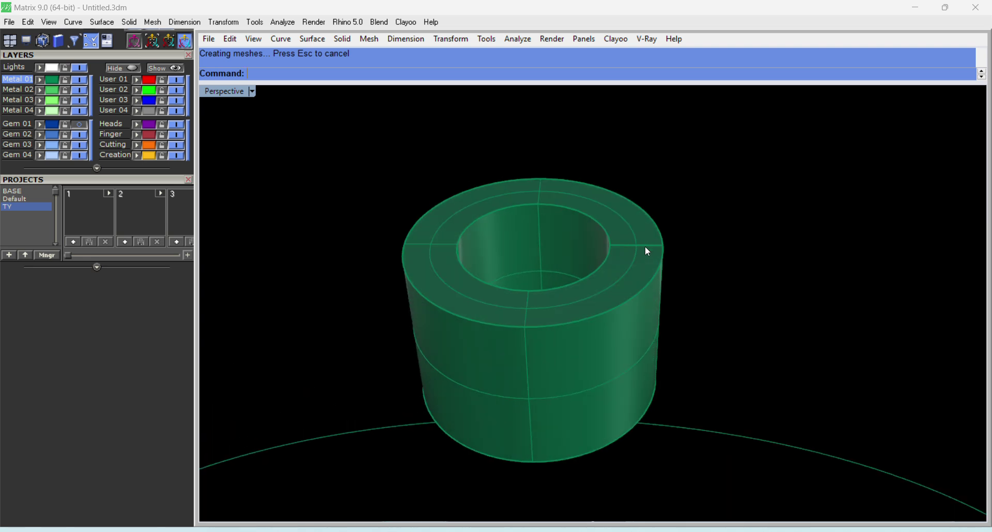
scroll(645, 246, "up", 3)
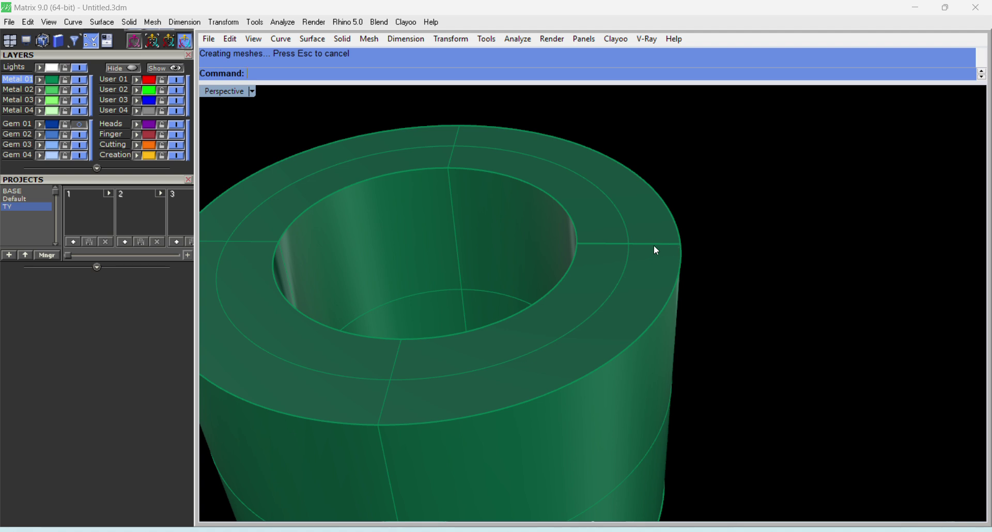
scroll(539, 239, "down", 3)
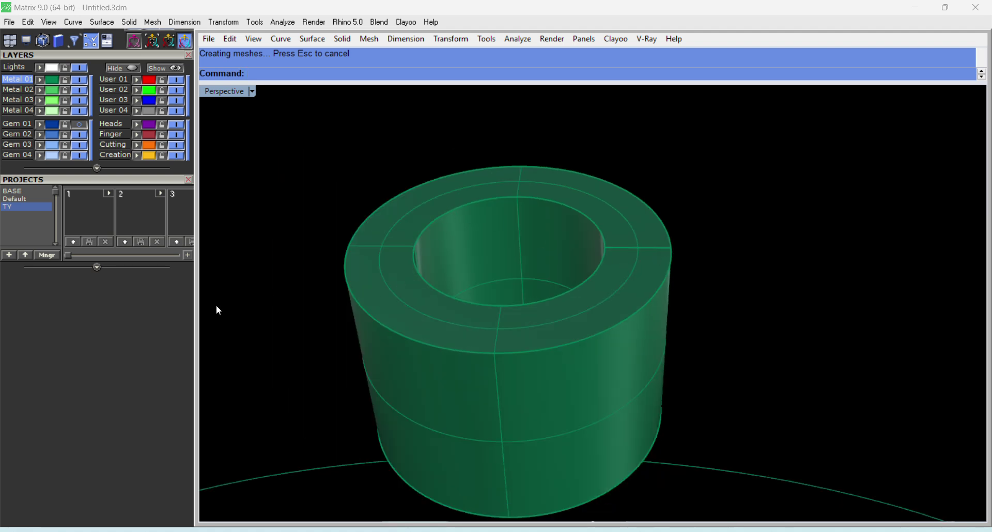
Chamfer the upper inner edge of the bezel with a distance of 0.3 to form the stone seat.
left_click(134, 316)
scroll(136, 352, "up", 5)
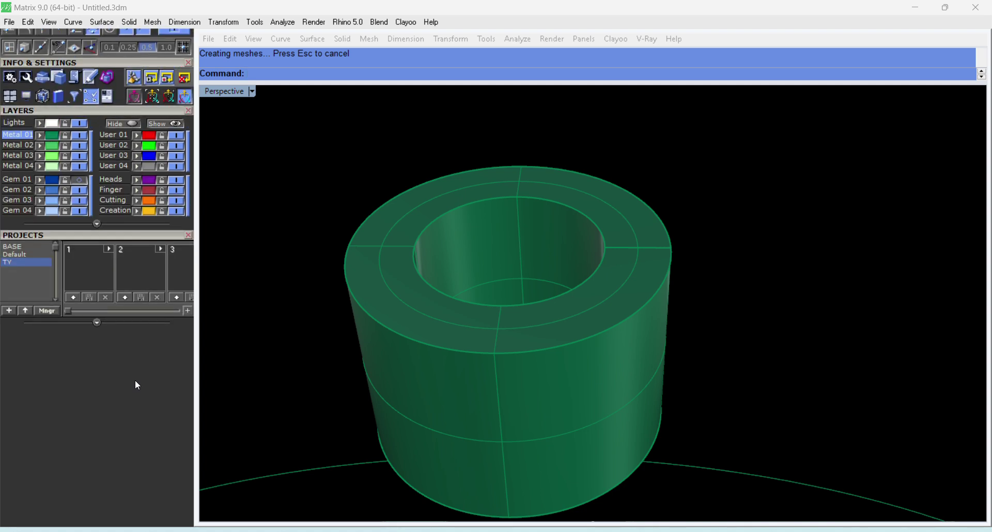
left_click(129, 22)
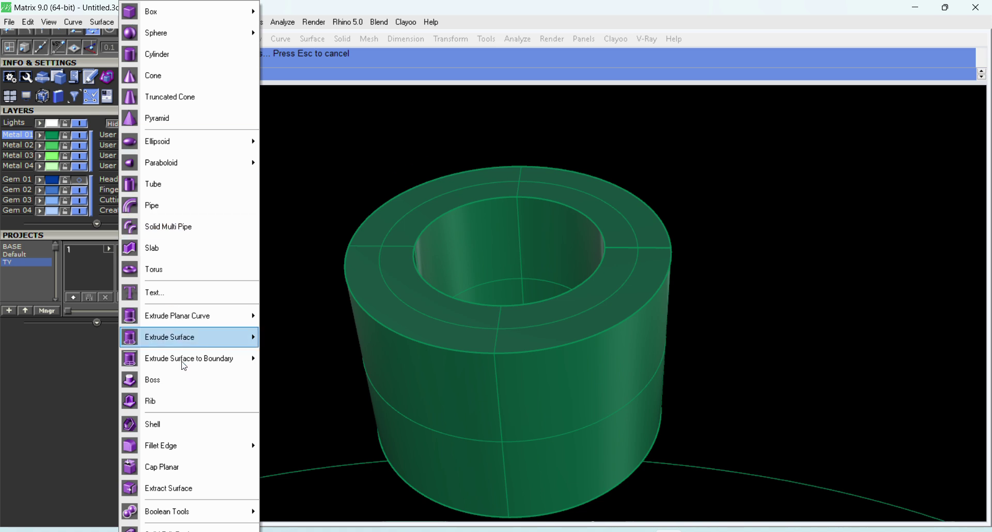
mouse_move(185, 444)
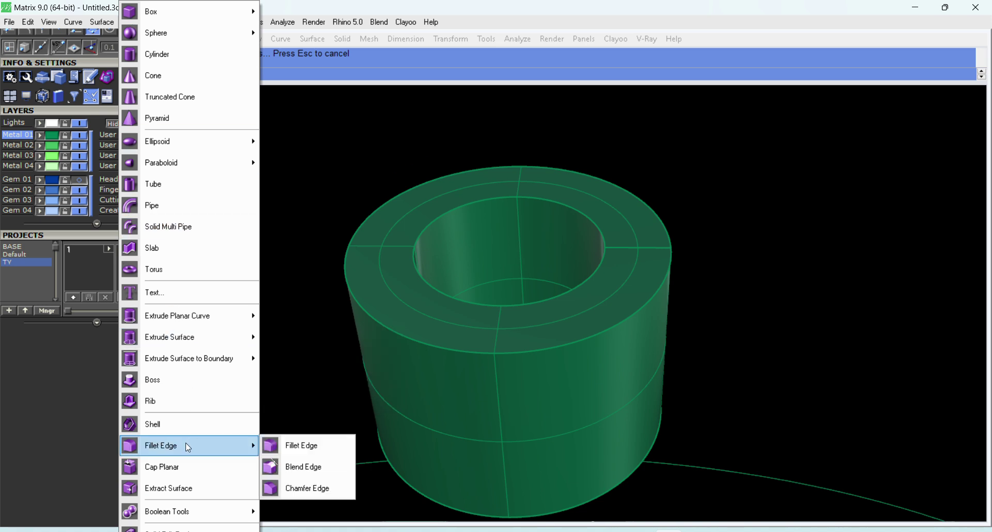
left_click(307, 488)
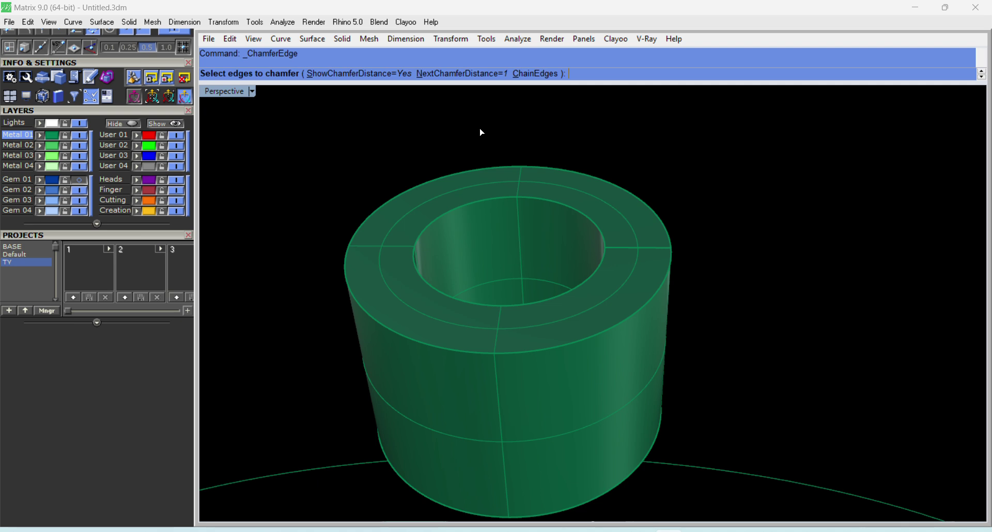
left_click(498, 75)
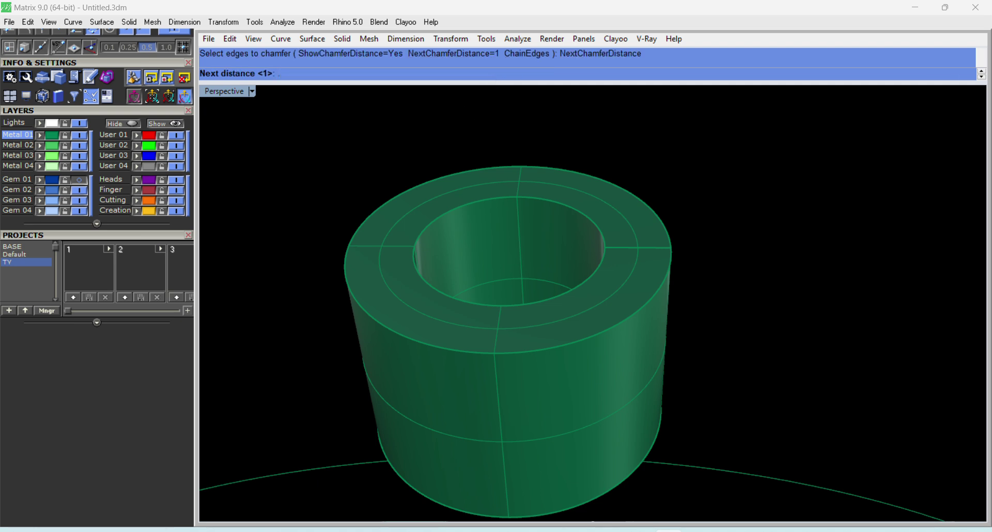
key("Return")
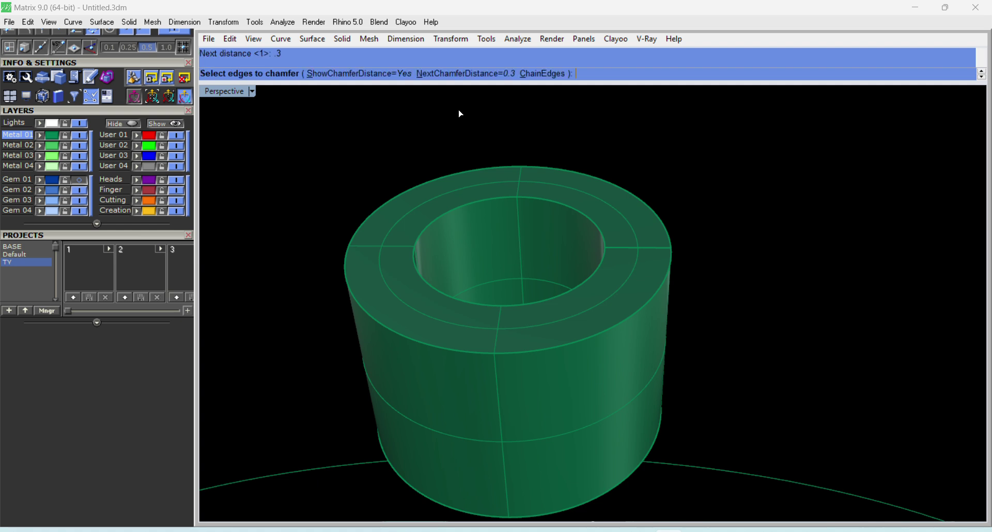
left_click(489, 203)
key("Return")
key("Return")
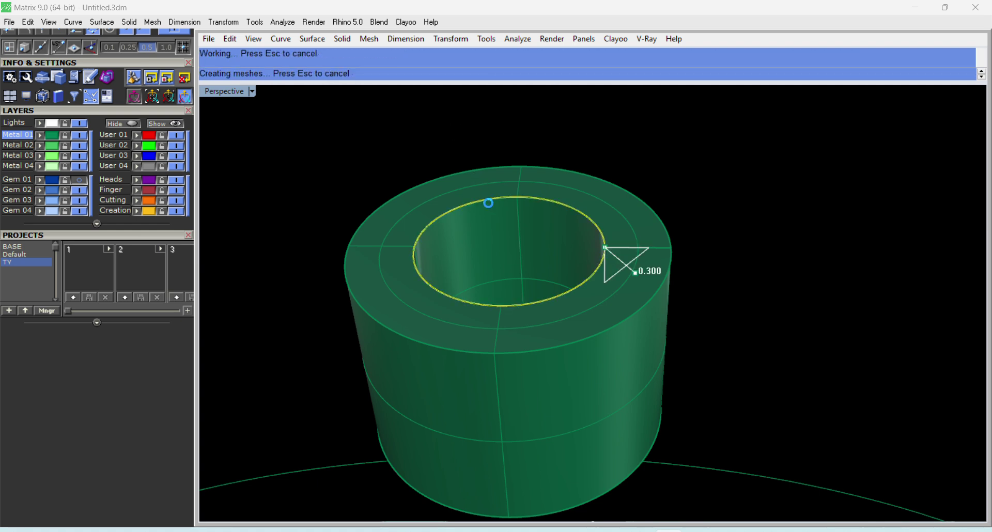
scroll(672, 258, "up", 5)
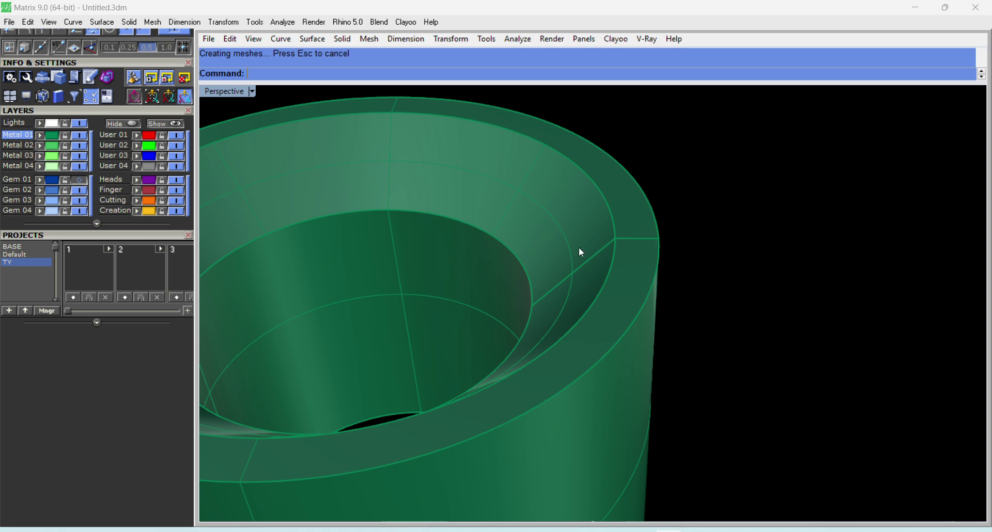
scroll(640, 244, "down", 5)
scroll(605, 228, "up", 6)
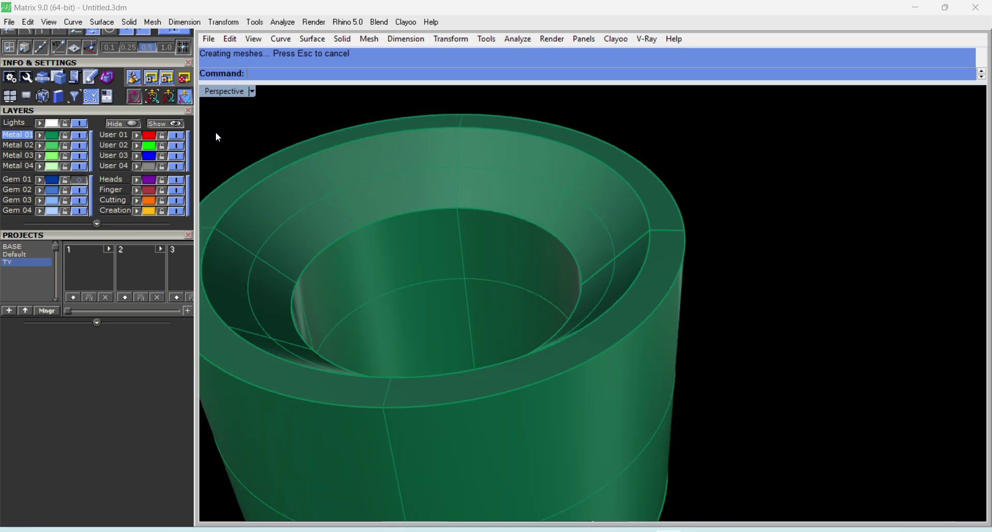
Show the hidden diamond and band, and raise the diamond slightly so that its girdle sits just above the bezel rim.
scroll(757, 335, "up", 6)
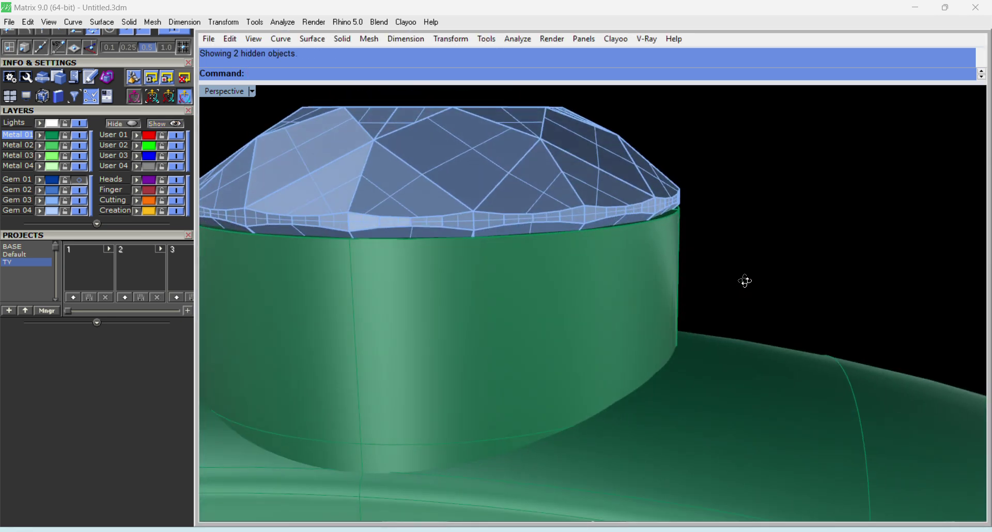
scroll(742, 310, "down", 4)
left_click(556, 257)
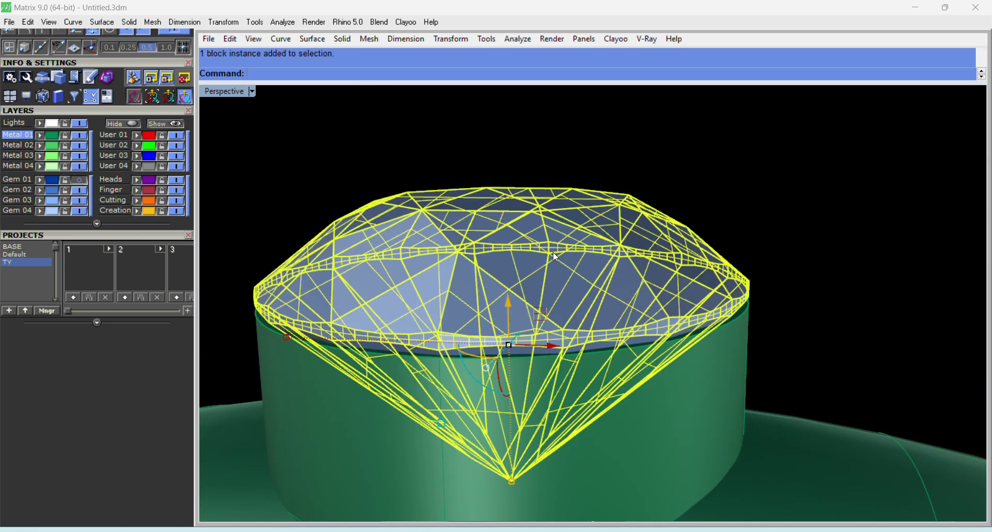
left_click_drag(511, 310, 516, 290)
left_click(859, 330)
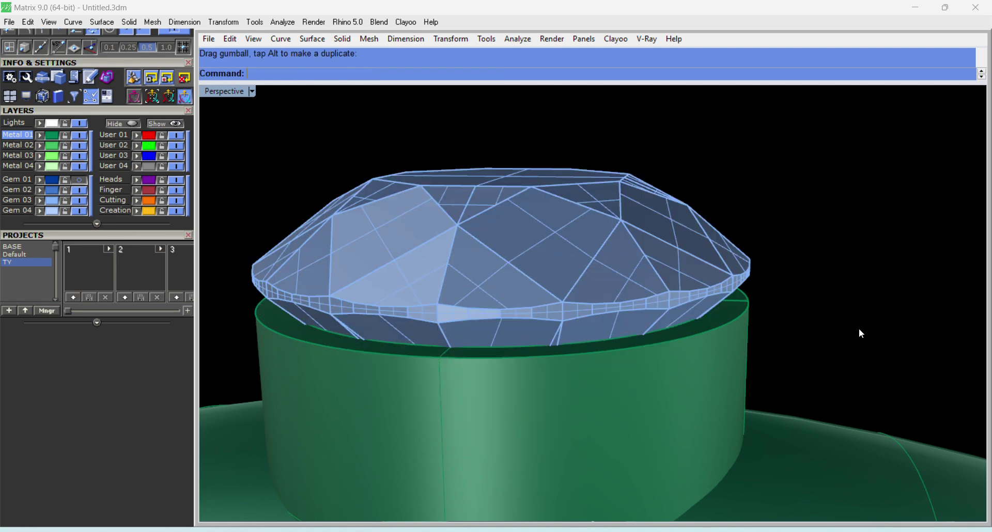
Select the leftover construction curves and hide them.
scroll(830, 349, "up", 5)
scroll(582, 271, "down", 5)
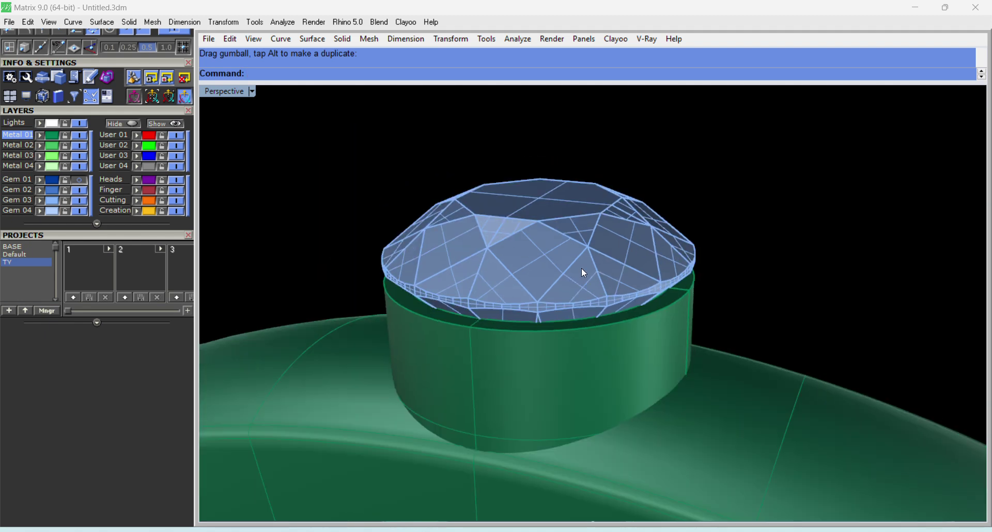
right_click_drag(585, 303, 617, 306)
scroll(558, 255, "down", 2)
key("F2")
key("ctrl+h")
Examine the prongs around the centre diamond in the reference picture and compare them with the modelled ring.
scroll(603, 294, "up", 3)
scroll(622, 279, "up", 4)
scroll(503, 221, "down", 14)
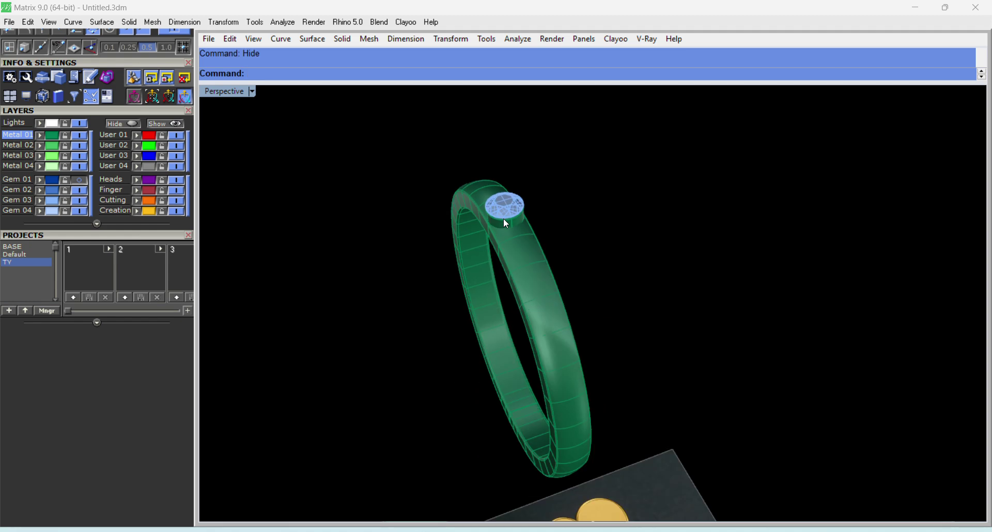
right_click_drag(491, 297, 602, 347)
scroll(603, 350, "up", 6)
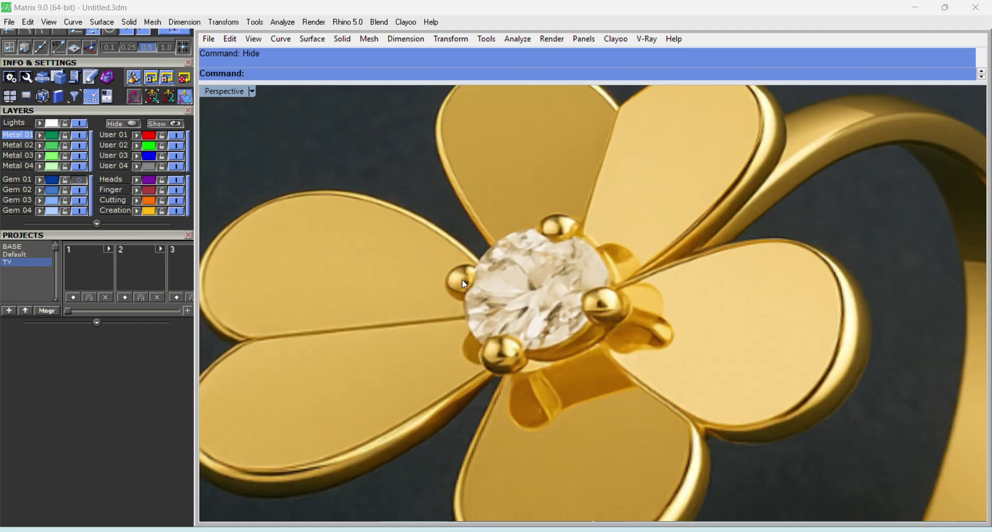
right_click_drag(669, 360, 640, 348)
scroll(697, 349, "down", 8)
scroll(648, 355, "down", 3)
right_click_drag(762, 352, 600, 326)
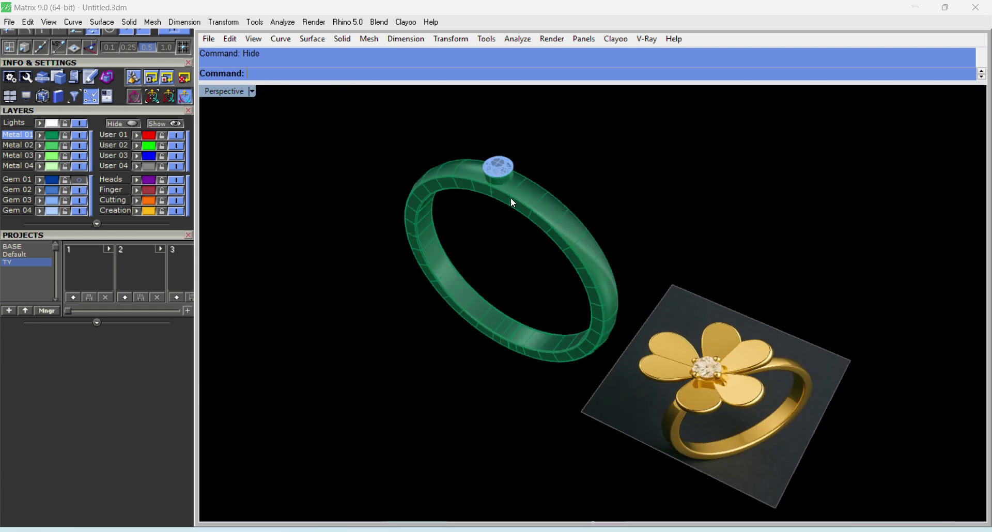
Duplicate the vertical seam edge on the outer wall of the bezel as a curve.
scroll(511, 168, "up", 14)
right_click_drag(532, 287, 535, 226)
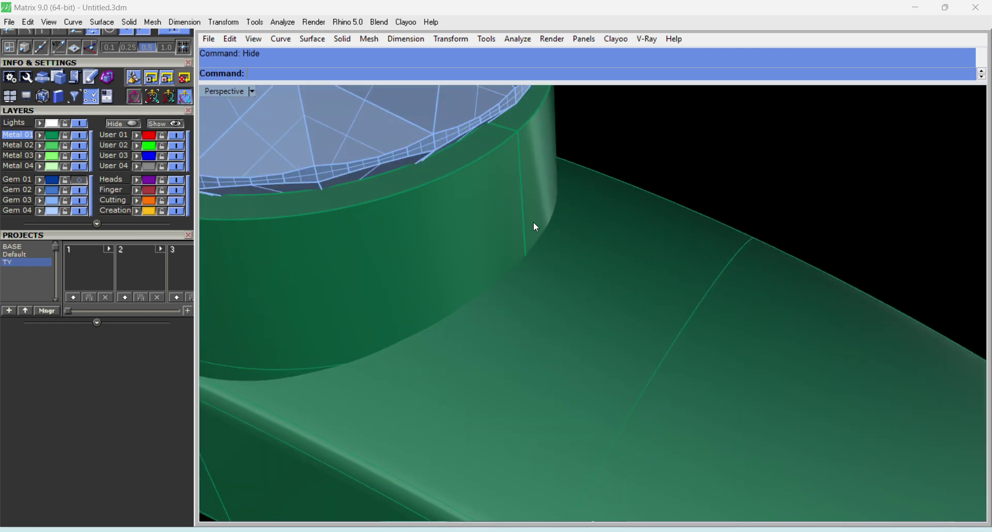
left_click(497, 239)
key("Return")
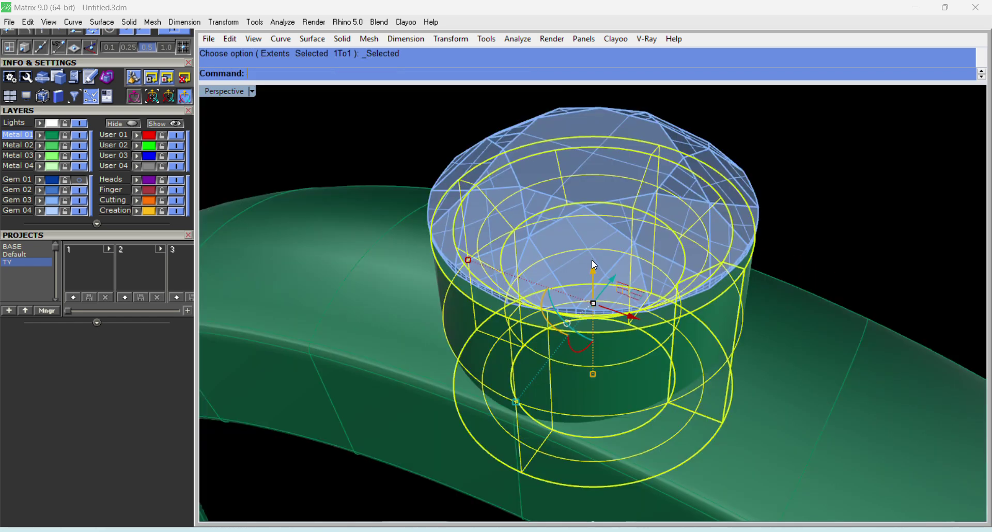
key("Escape")
key("Return")
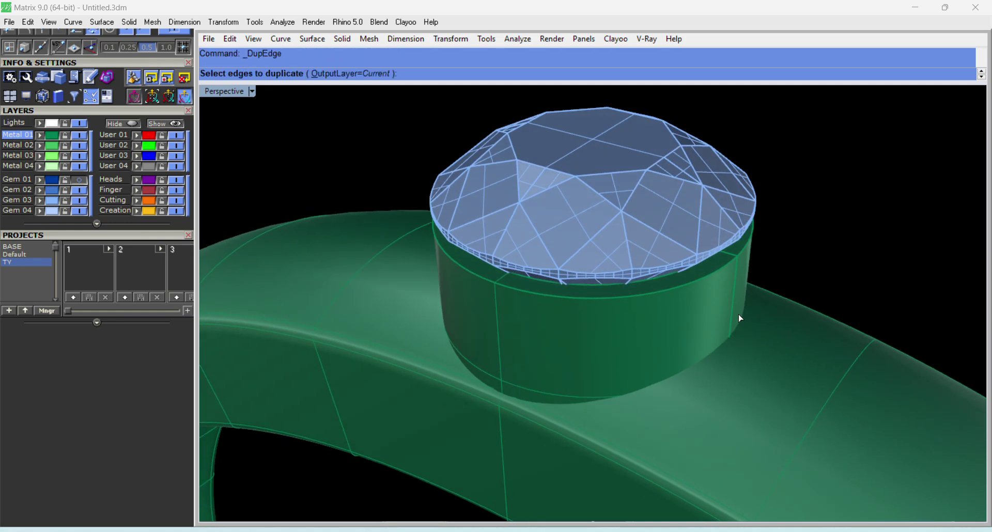
left_click(734, 306)
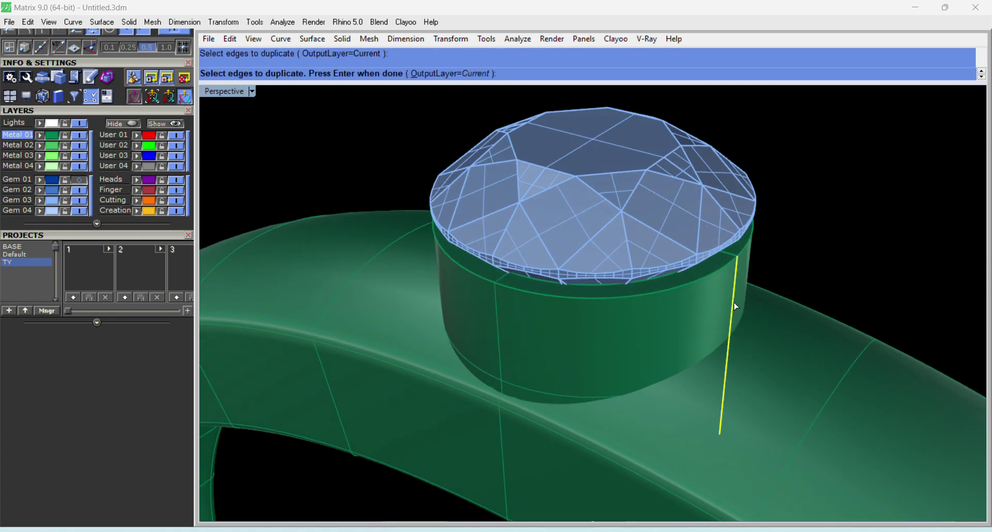
key("Return")
Turn on the duplicated line's control points and move its upper point straight up to just above the top of the diamond.
right_click_drag(682, 339, 710, 203)
key("F10")
left_click_drag(715, 137, 747, 261)
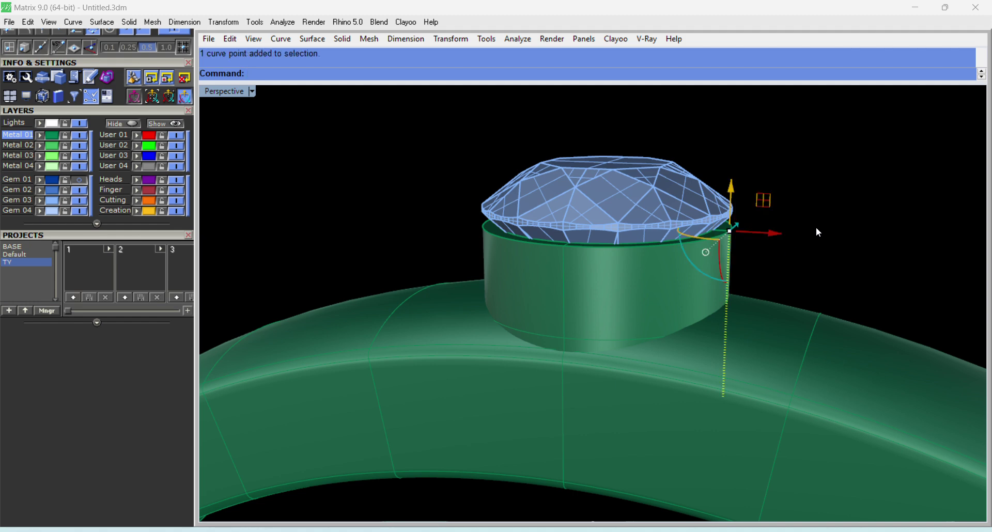
right_click_drag(816, 227, 709, 280)
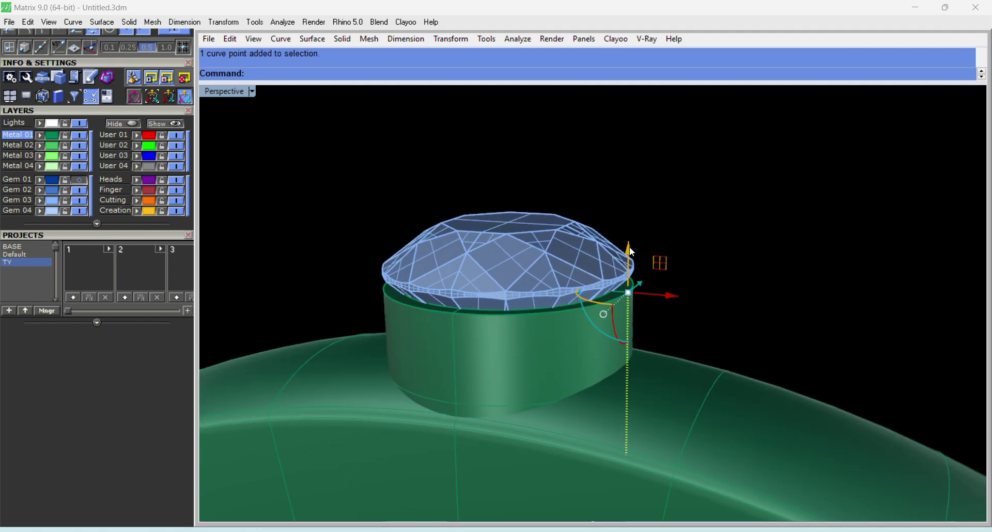
left_click_drag(628, 248, 650, 145)
left_click(783, 228)
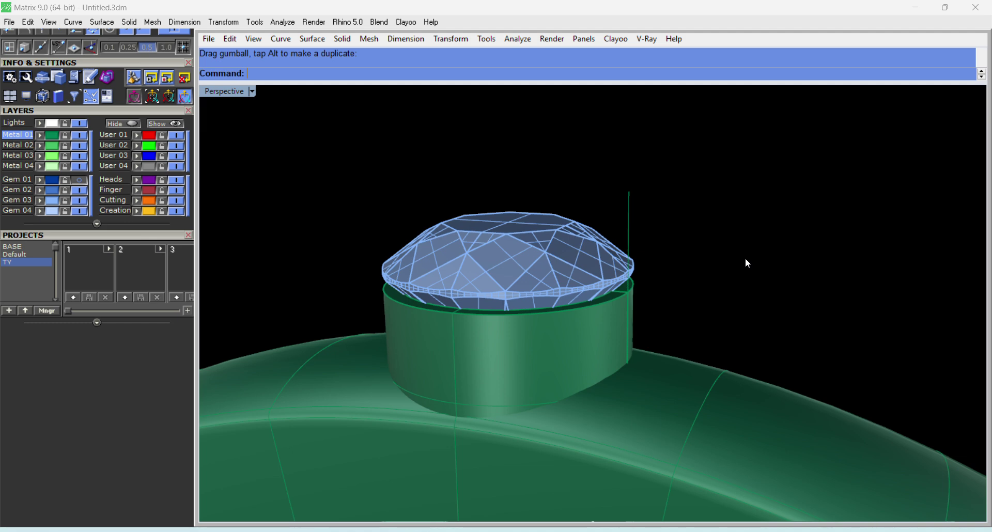
Create a flat-capped pipe 0.6 in diameter along the vertical line beside the diamond to form a prong.
left_click_drag(632, 202, 626, 208)
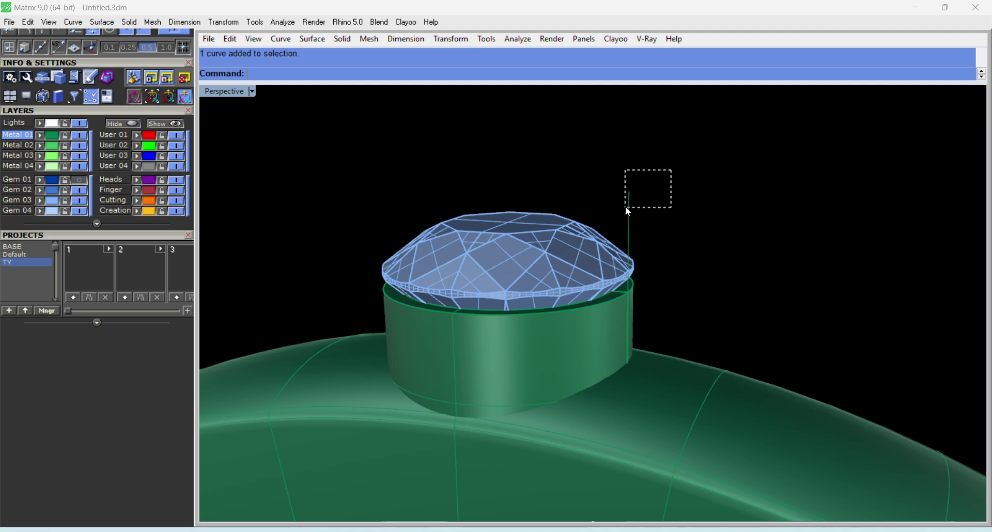
right_click_drag(705, 234, 707, 266)
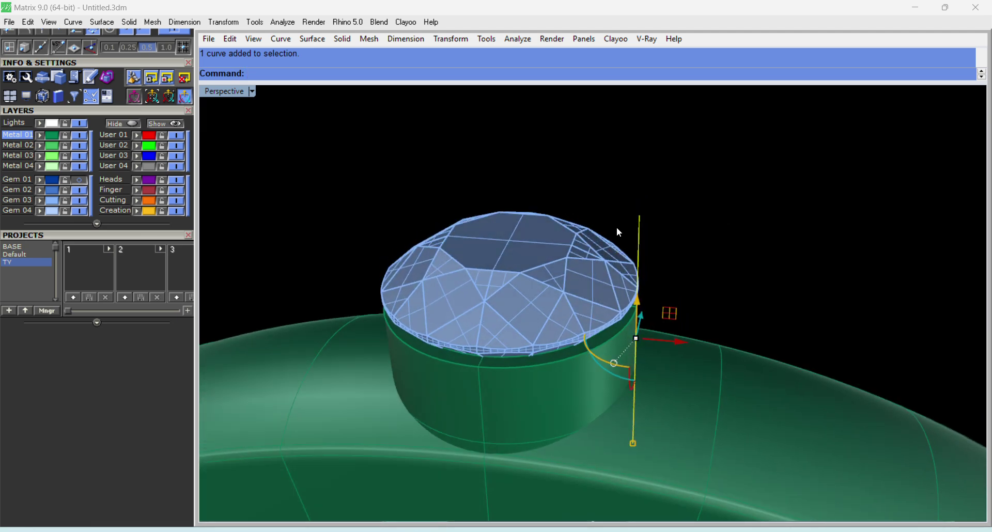
key("Escape")
left_click(639, 229)
type("Pipe")
key("Return")
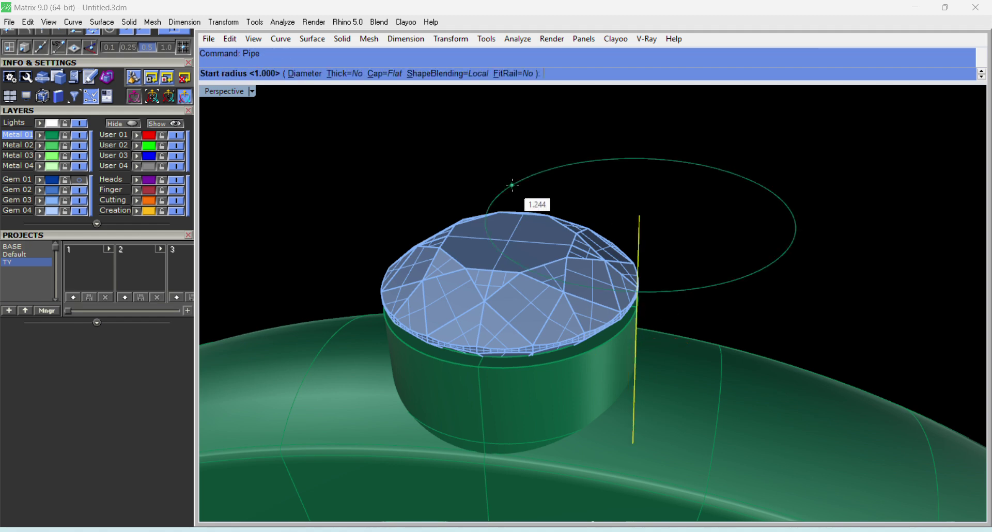
left_click(301, 83)
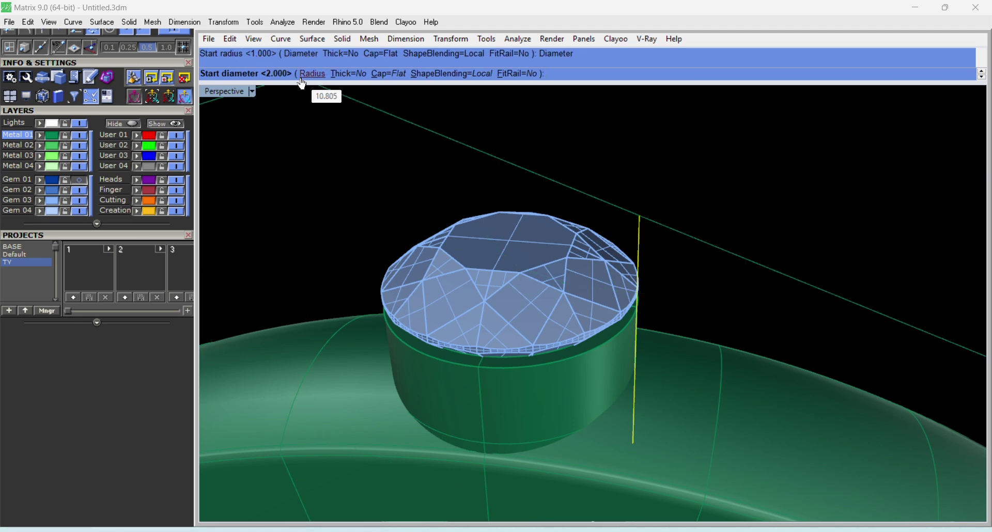
type(".6")
key("Return")
left_click(627, 205)
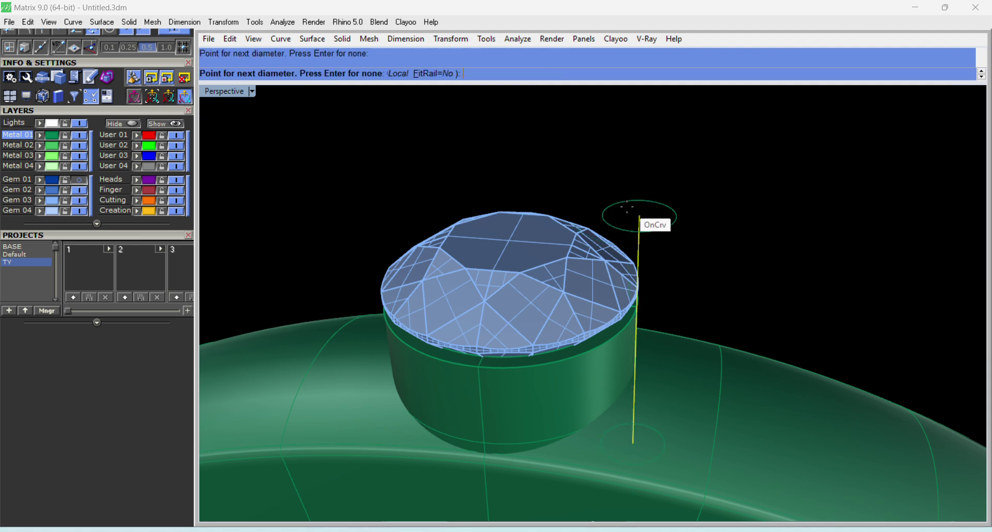
key("Return")
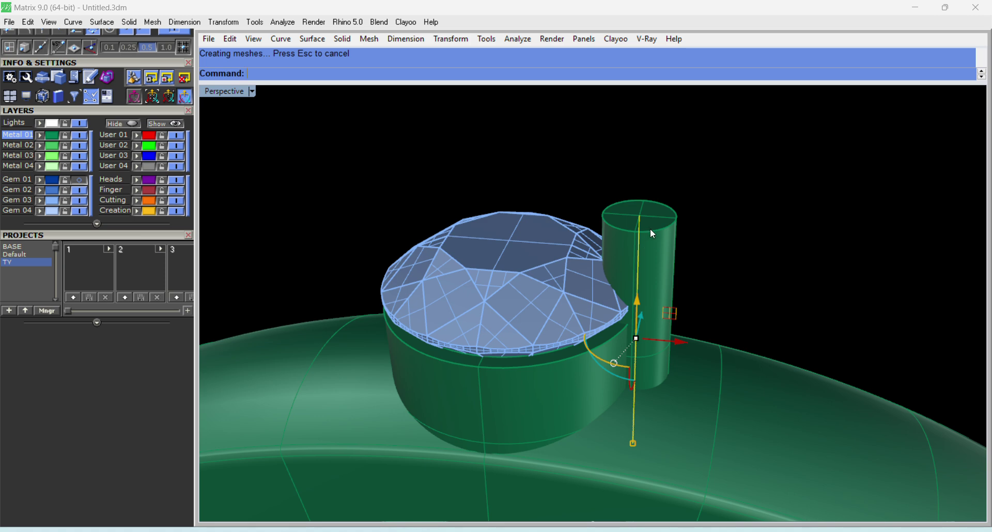
Move the prong together with its centre line 0.3 outward, away from the diamond.
right_click_drag(722, 255, 714, 171)
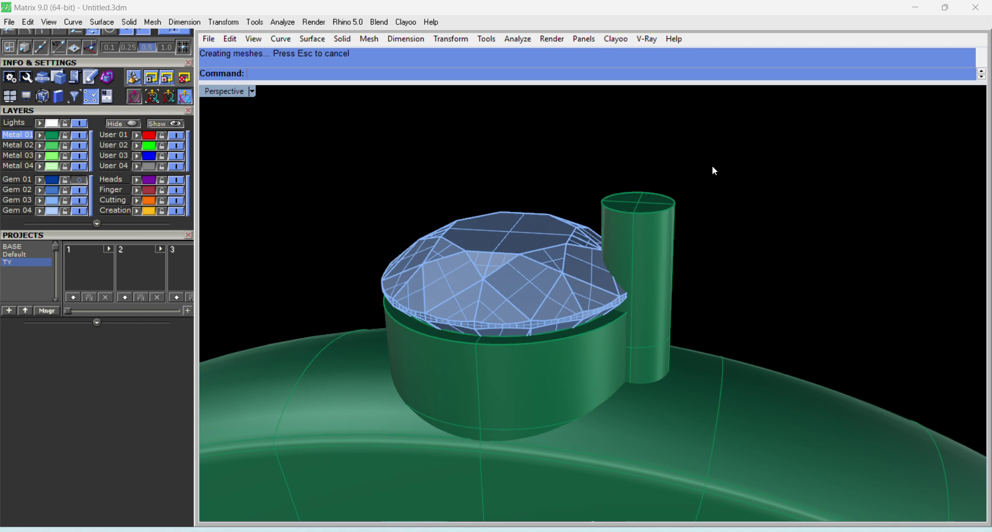
left_click_drag(659, 221, 622, 228)
scroll(692, 248, "up", 5)
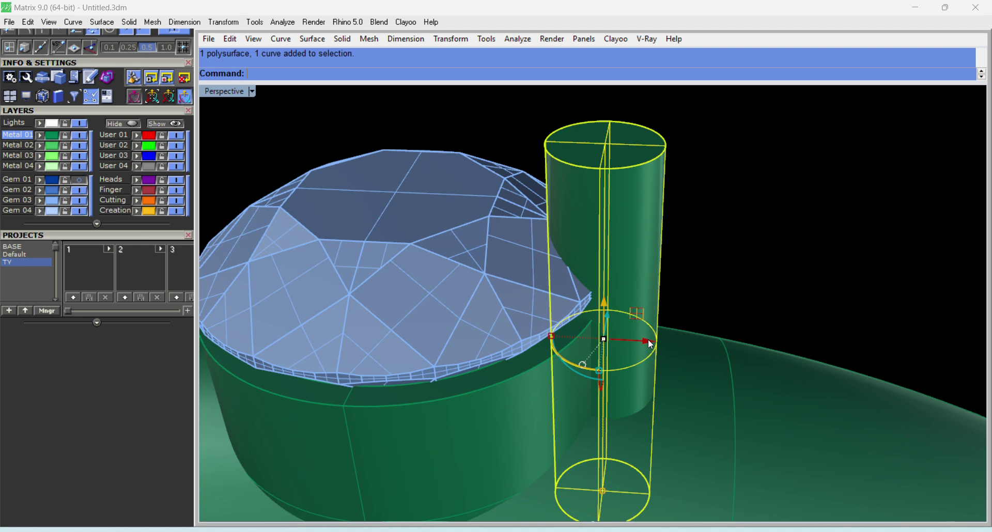
left_click(648, 340)
type(".3")
key("Return")
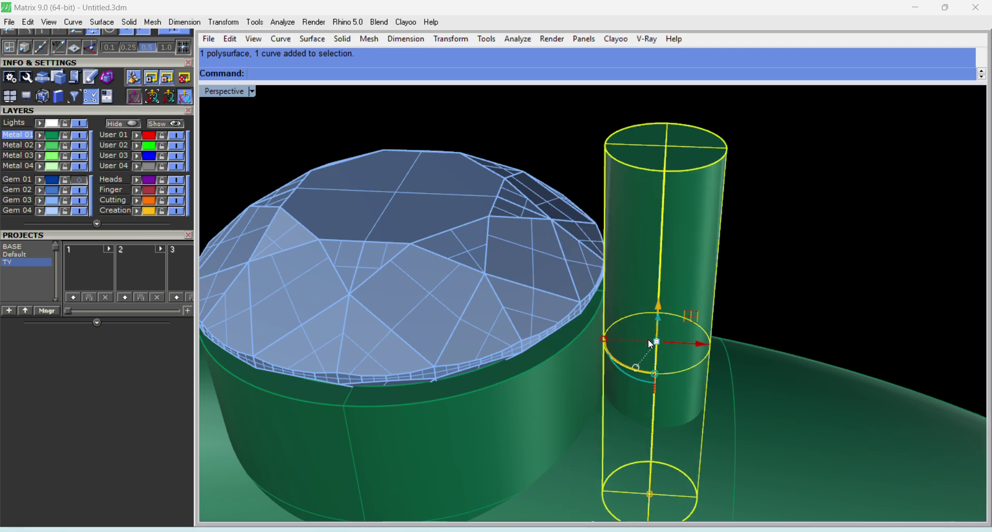
key("Escape")
Move the prong and its centre line slightly back toward the diamond so the prong overlaps the stone's edge.
right_click_drag(633, 337, 652, 322)
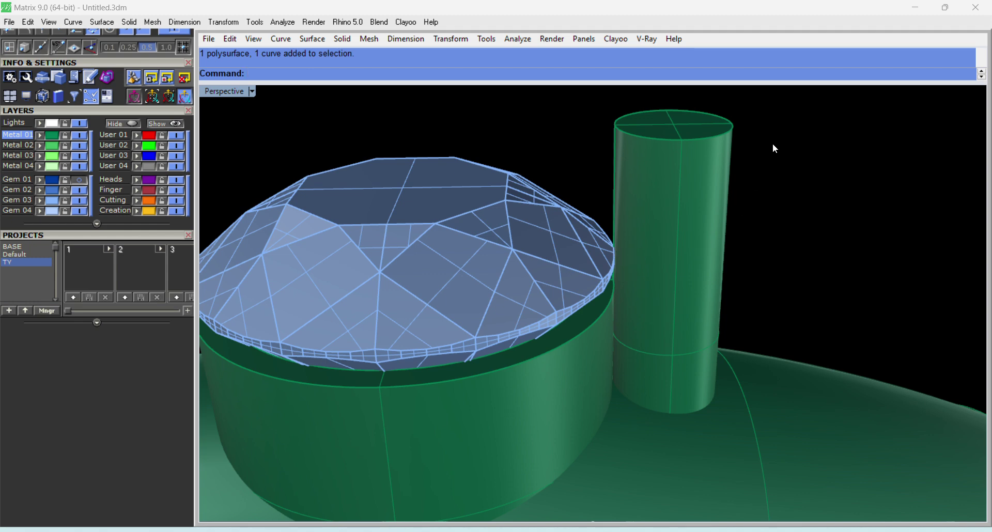
left_click_drag(778, 136, 610, 170)
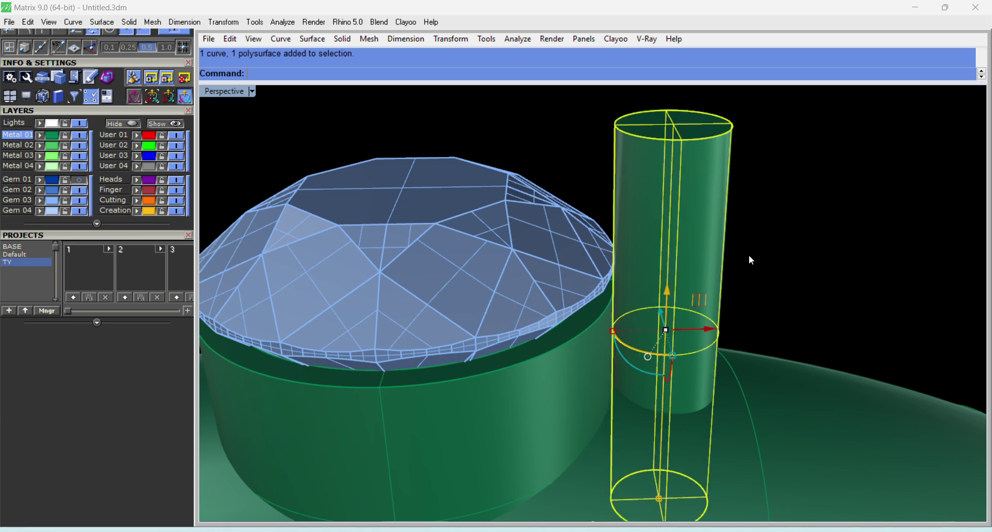
left_click(712, 328)
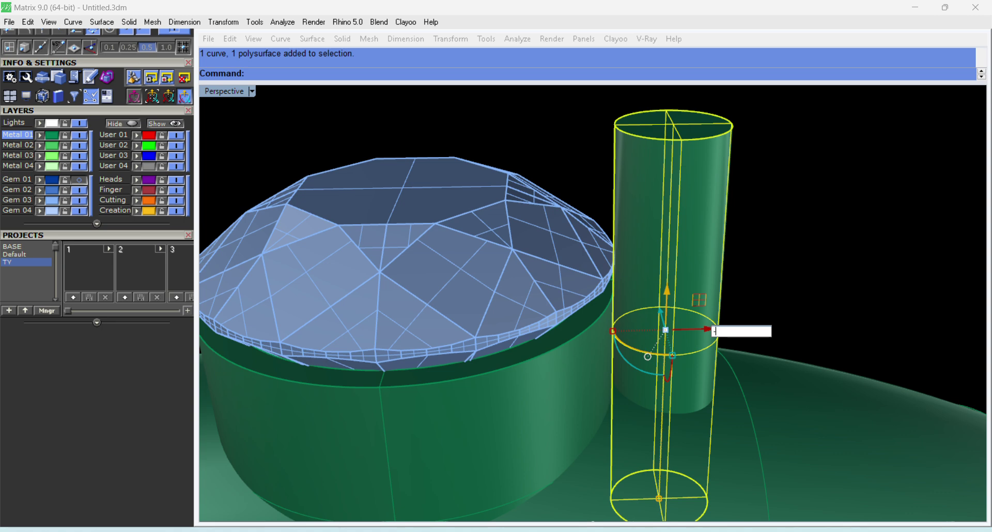
type("-.2")
key("Return")
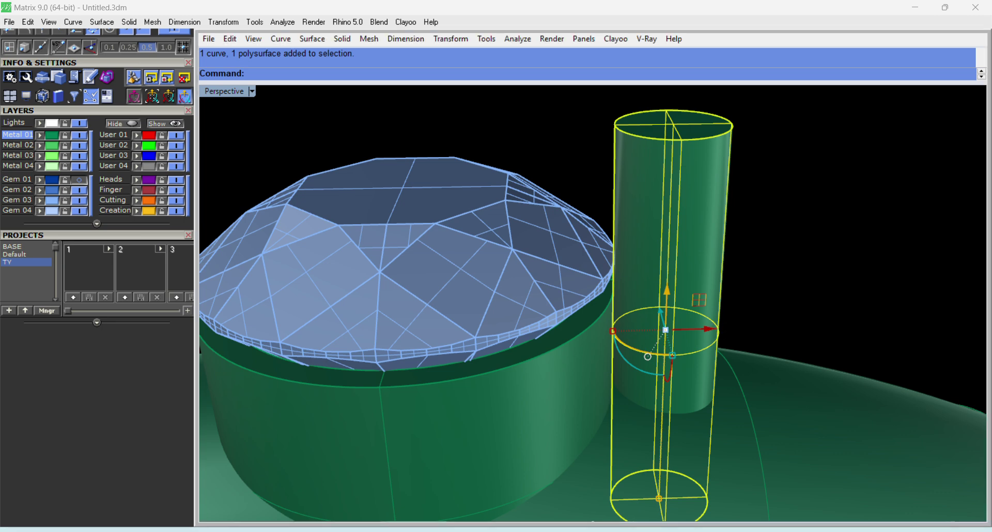
key("Escape")
scroll(711, 331, "down", 5)
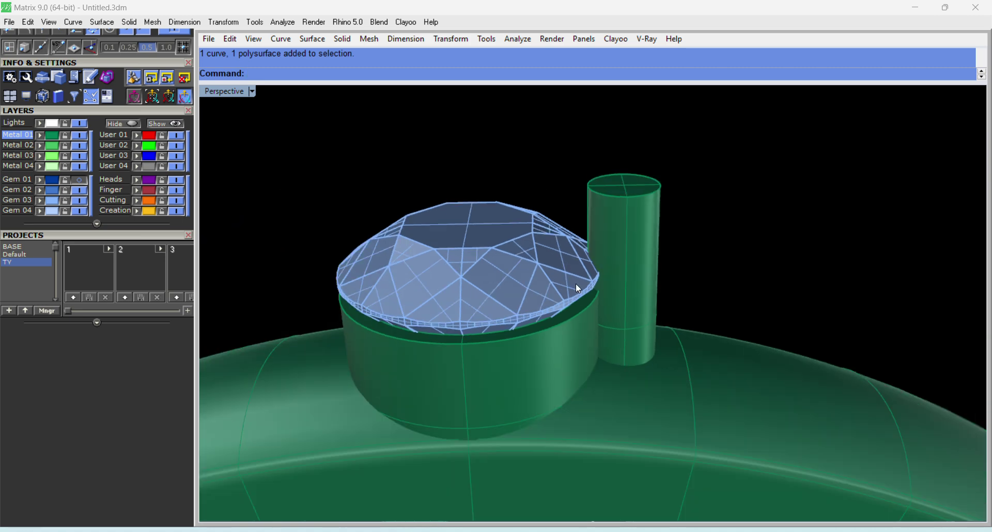
Fillet the upper circular edge of the prong with a radius of 0.15.
right_click_drag(576, 283, 630, 302)
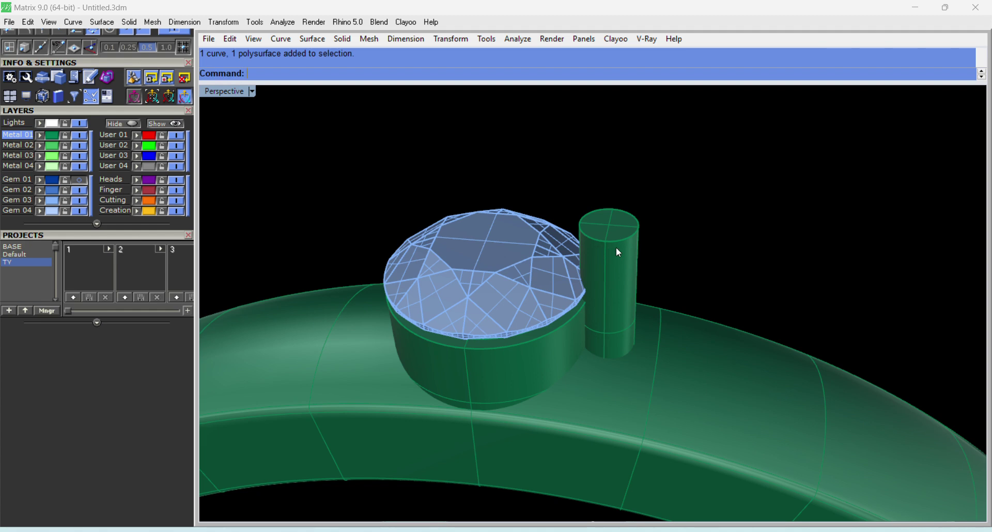
right_click_drag(660, 284, 652, 273)
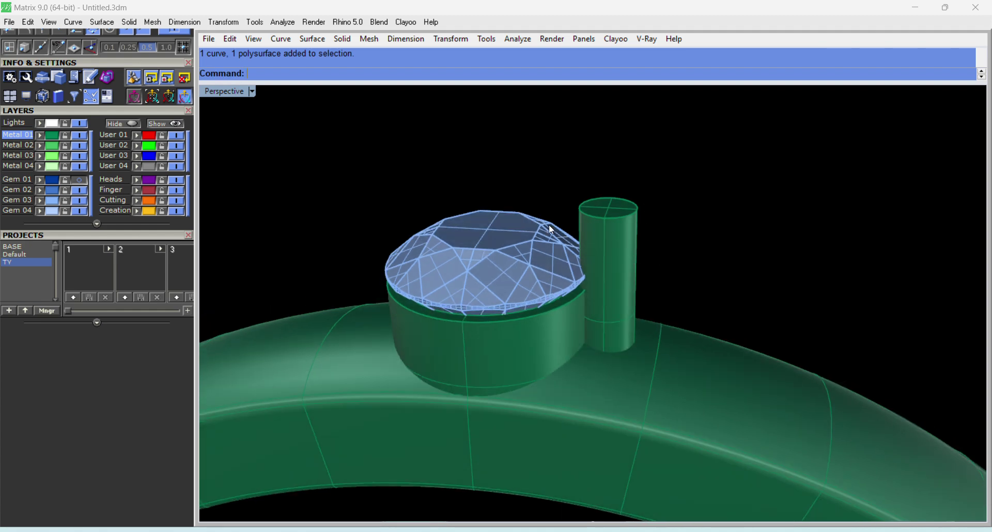
left_click(130, 25)
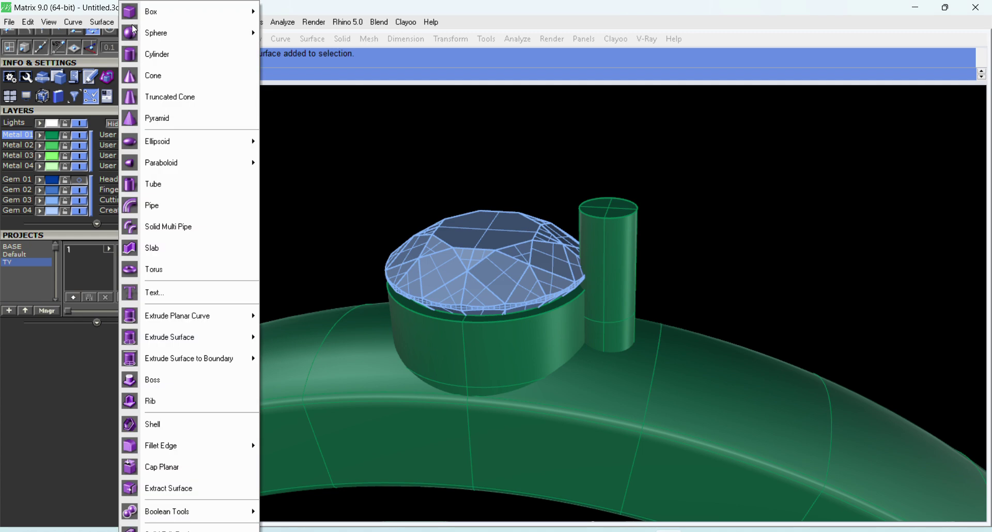
mouse_move(200, 445)
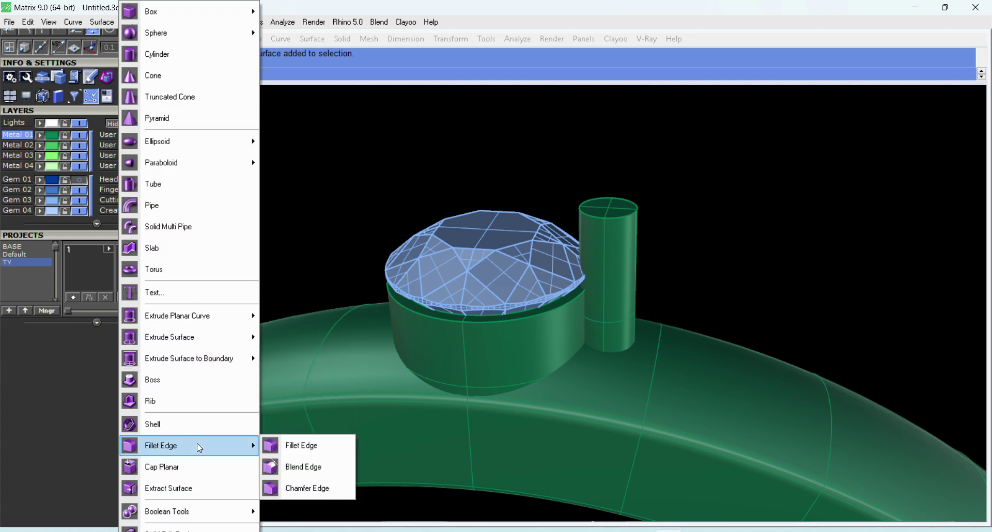
left_click(296, 446)
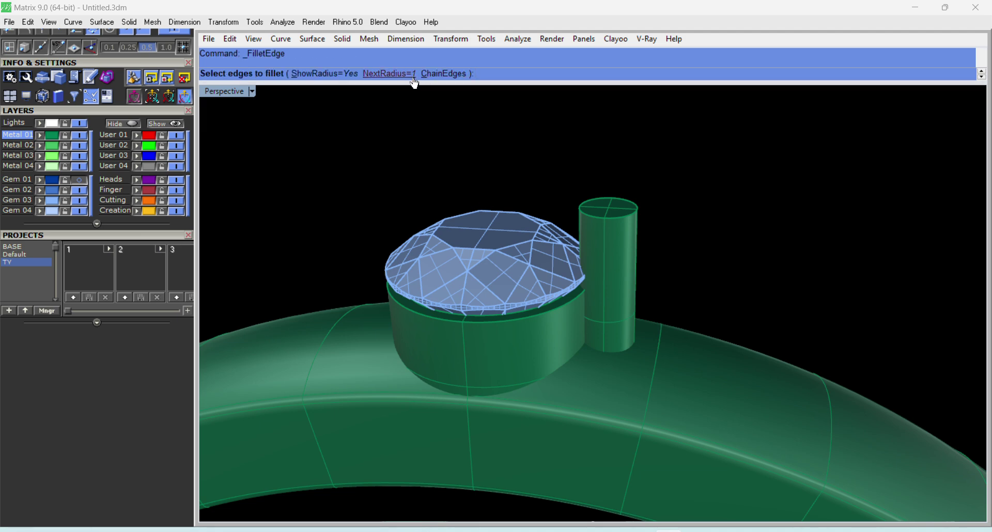
left_click(413, 78)
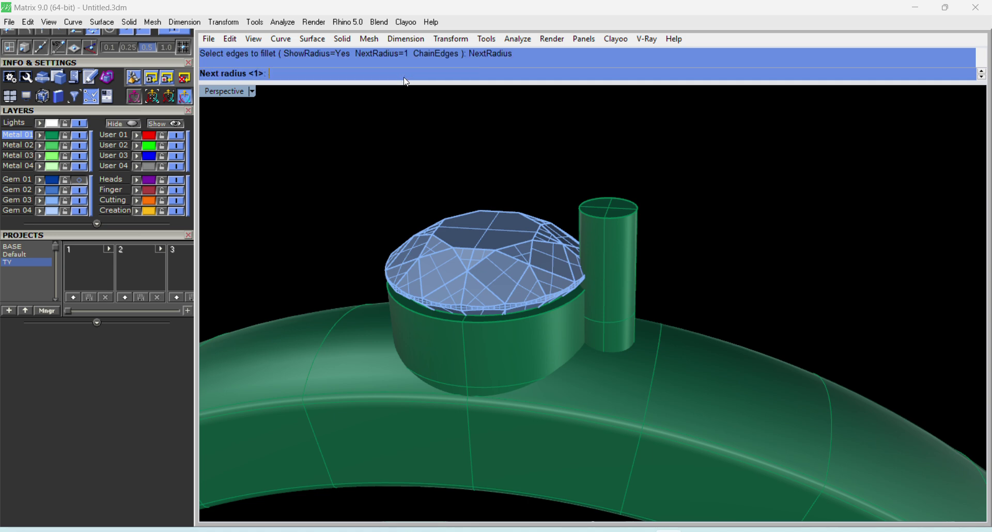
type(".15")
key("Return")
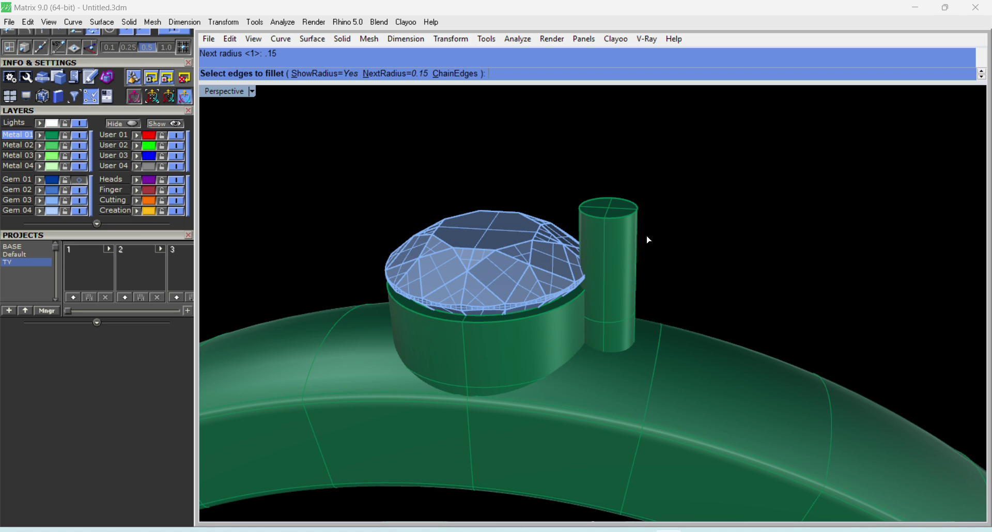
scroll(650, 246, "up", 5)
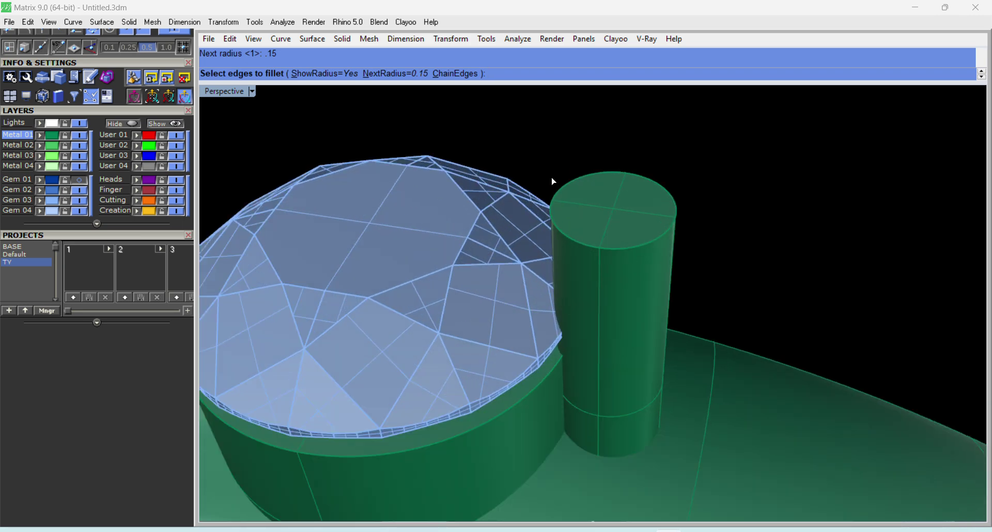
left_click(675, 204)
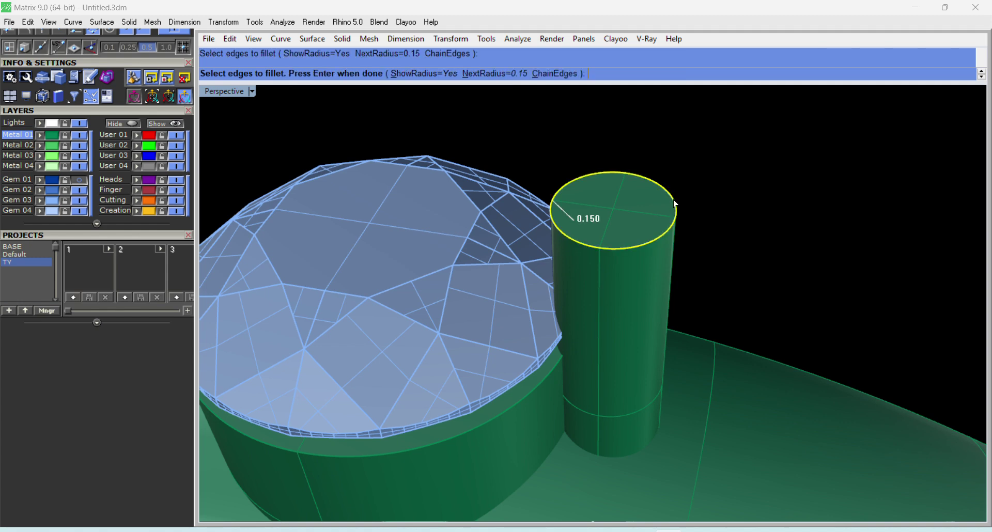
right_click_drag(557, 276, 589, 226)
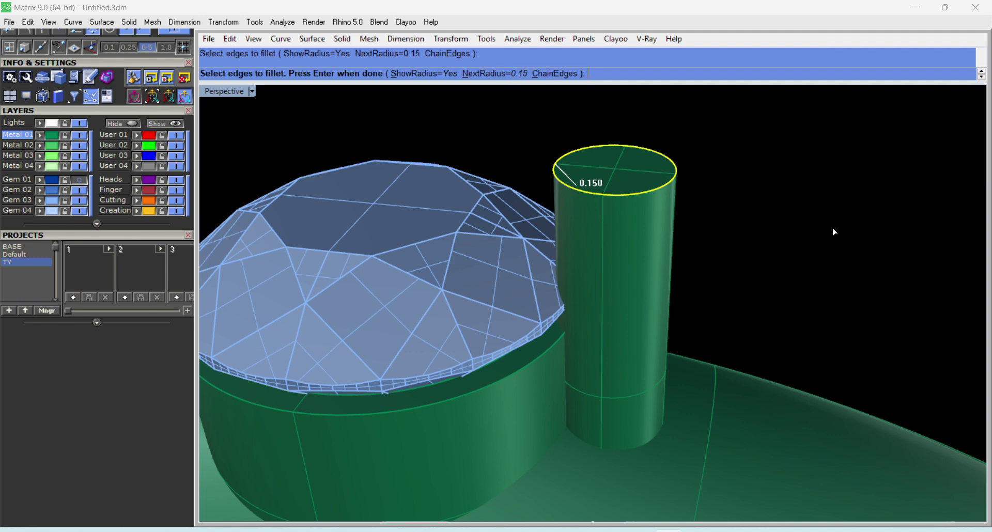
key("Return")
key("Return")
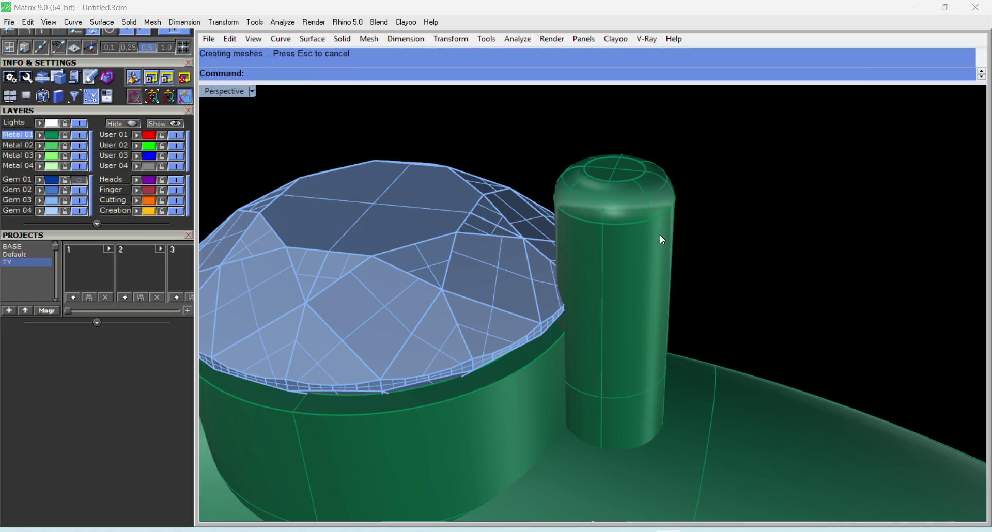
Examine the prong positions around the diamond in the reference picture and compare them with the modelled prong in the Top view.
scroll(642, 301, "down", 5)
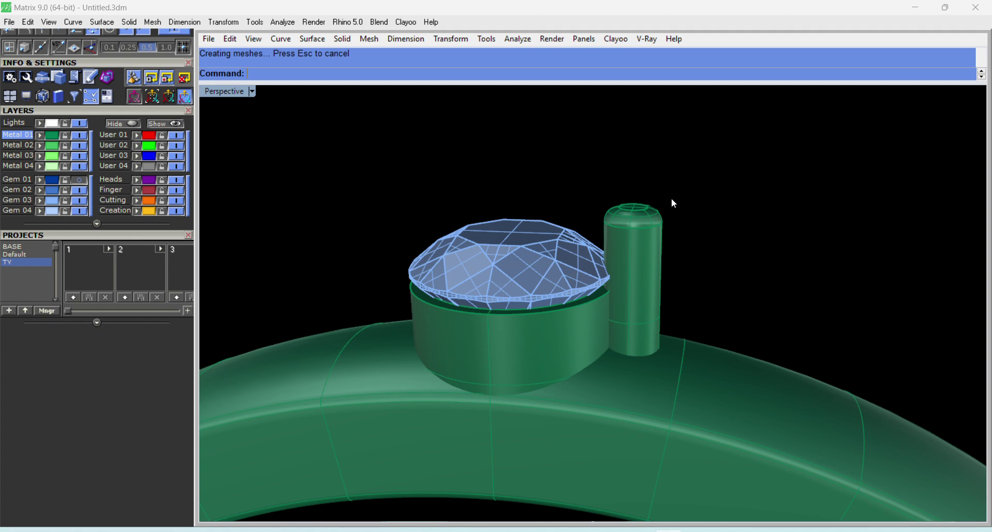
right_click_drag(671, 199, 583, 274)
scroll(584, 266, "down", 15)
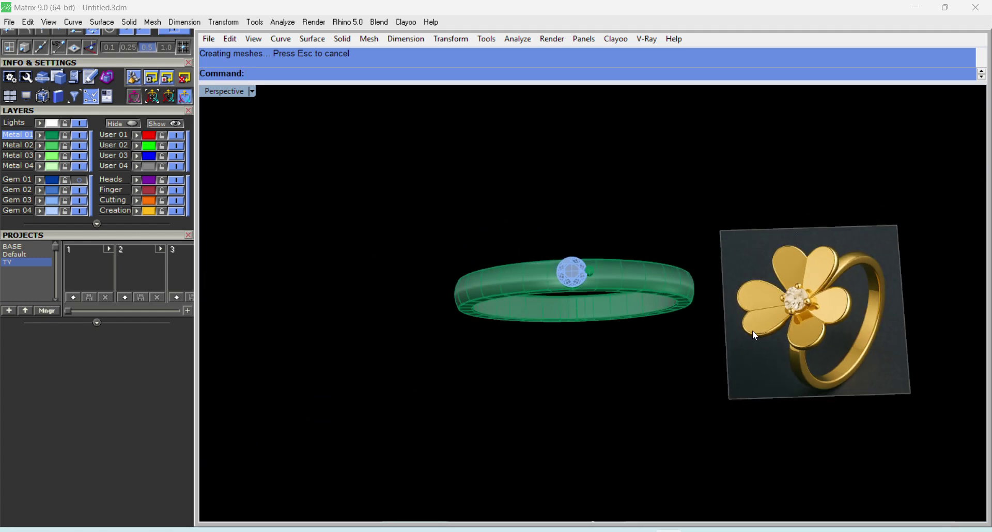
scroll(596, 267, "up", 5)
scroll(584, 272, "up", 6)
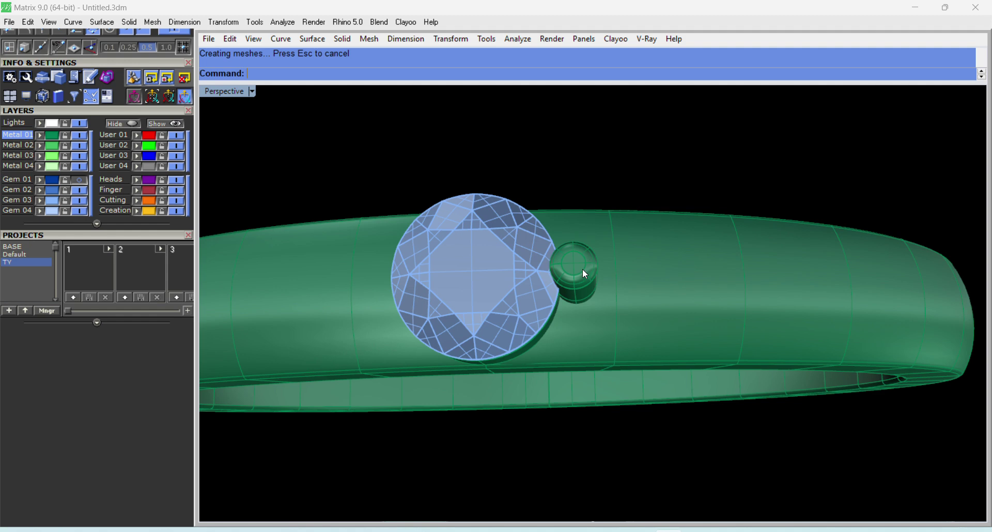
scroll(582, 269, "down", 5)
key("ctrl+F1")
scroll(592, 247, "down", 8)
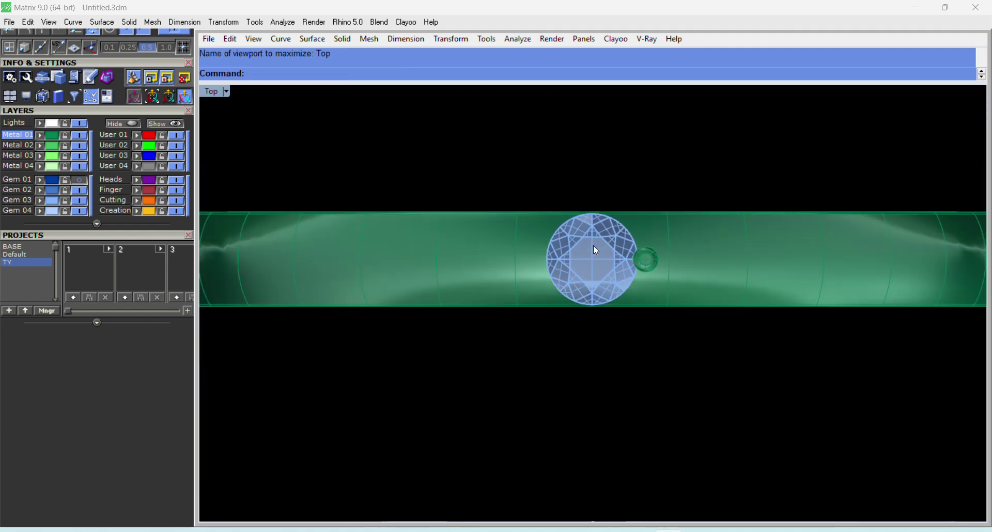
scroll(599, 252, "down", 3)
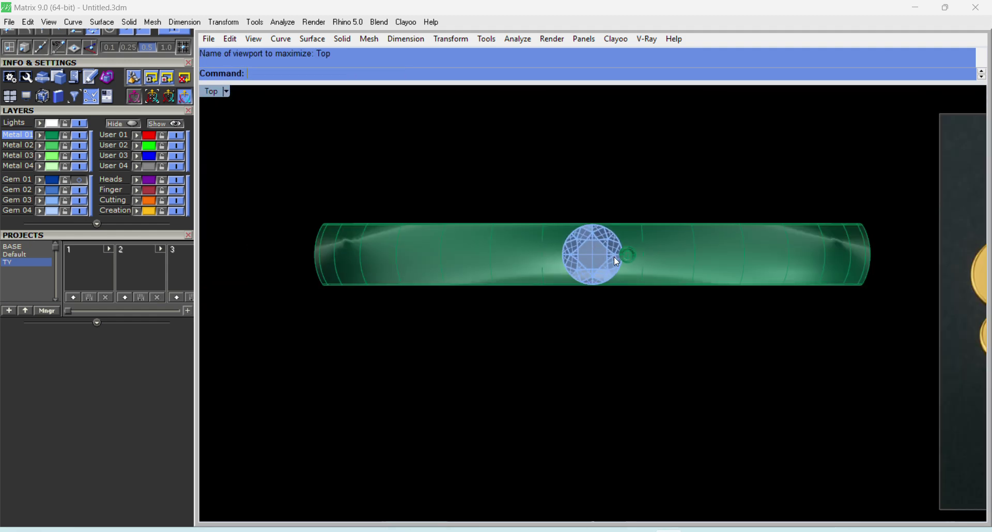
right_click_drag(725, 279, 551, 262)
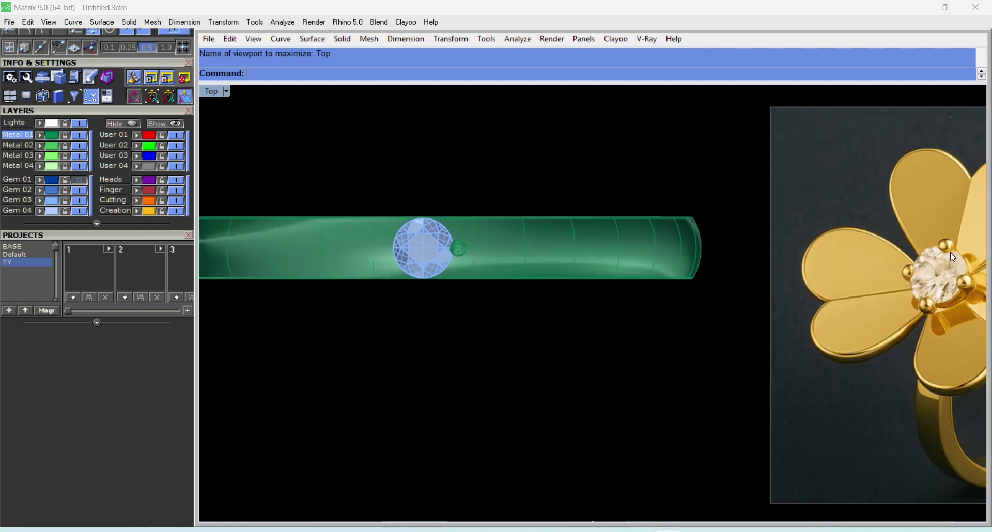
scroll(489, 276, "up", 6)
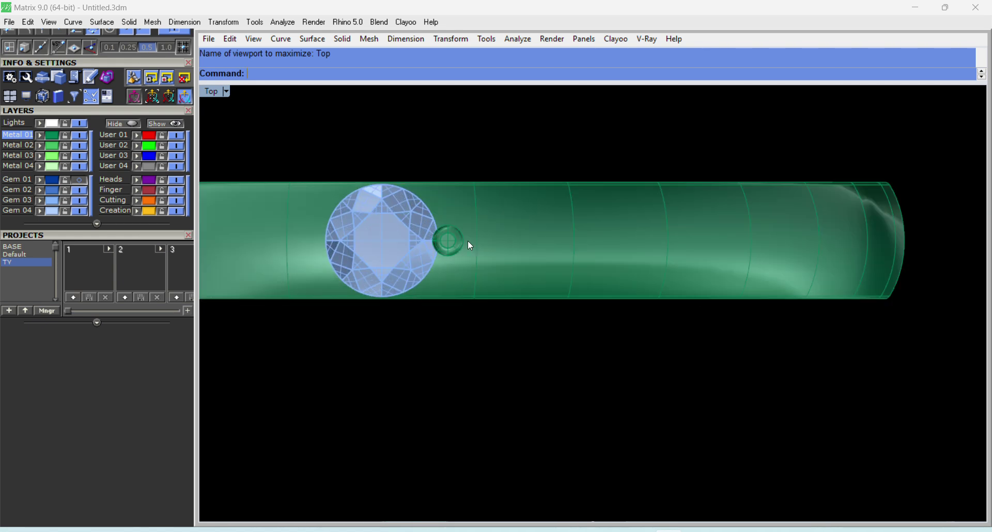
Rotate the prong and its centre line about the origin in the Top view to a diagonal position on the diamond's edge.
scroll(462, 287, "down", 3)
left_click_drag(436, 363, 498, 217)
scroll(520, 252, "up", 1)
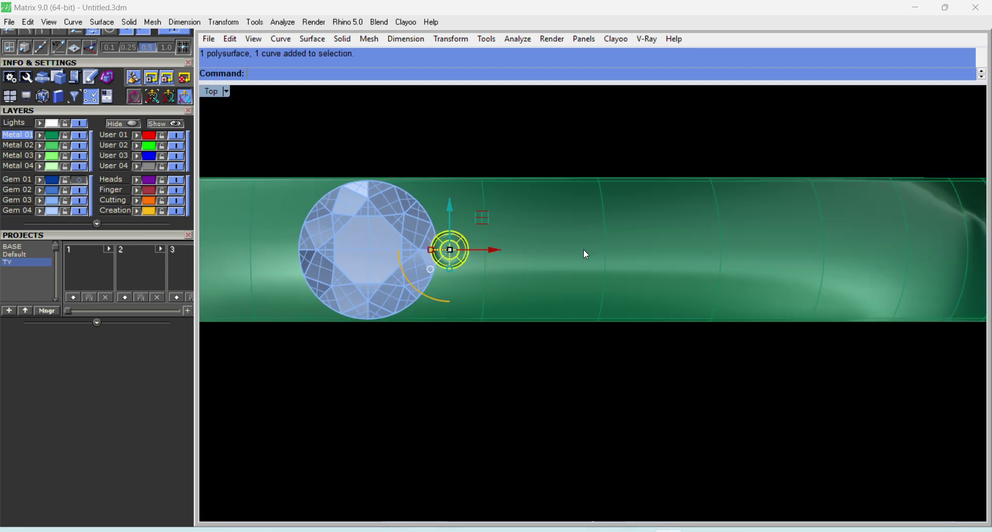
scroll(587, 254, "down", 1)
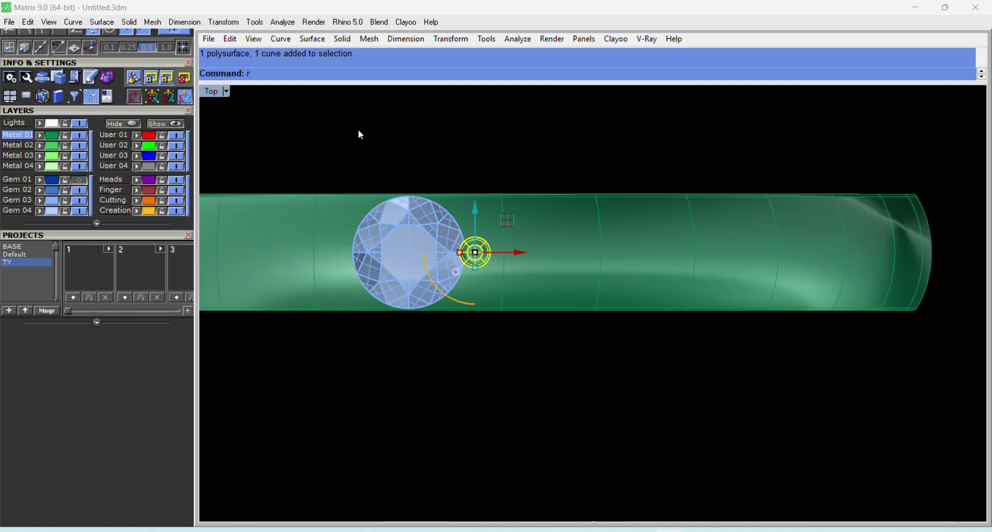
key("ctrl+r")
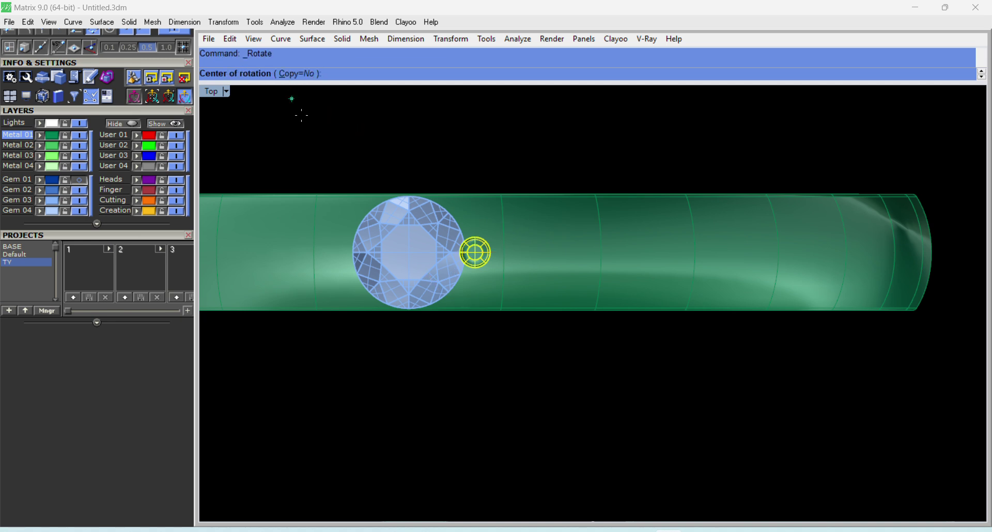
type("0")
key("Return")
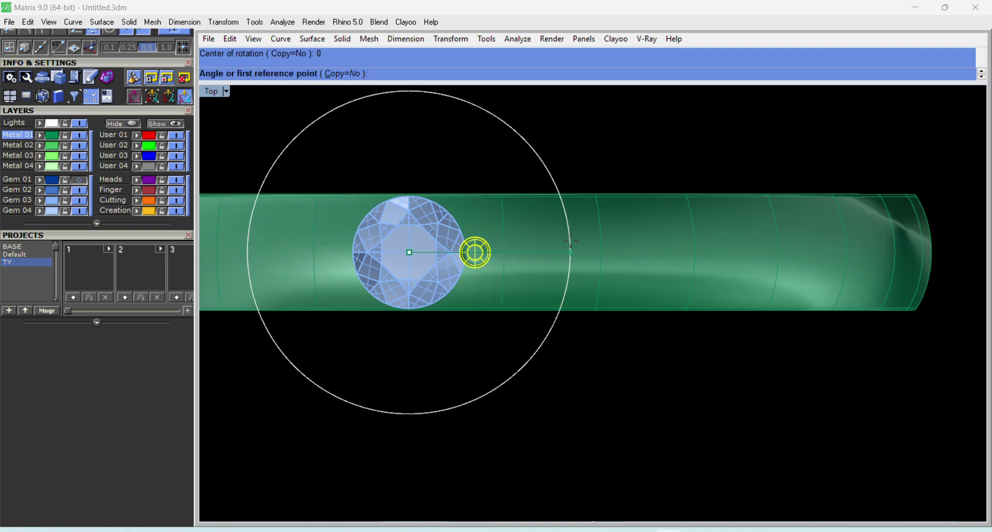
left_click(571, 241)
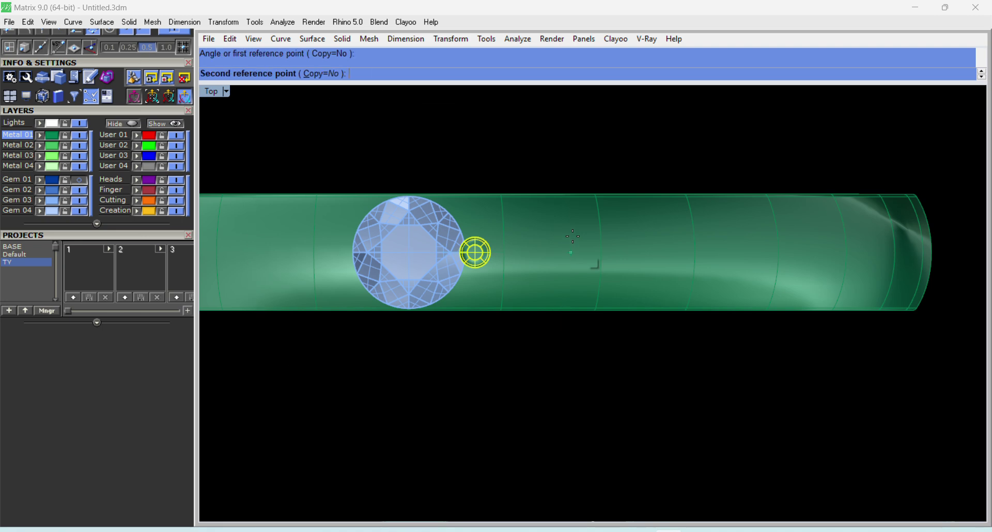
left_click(545, 146)
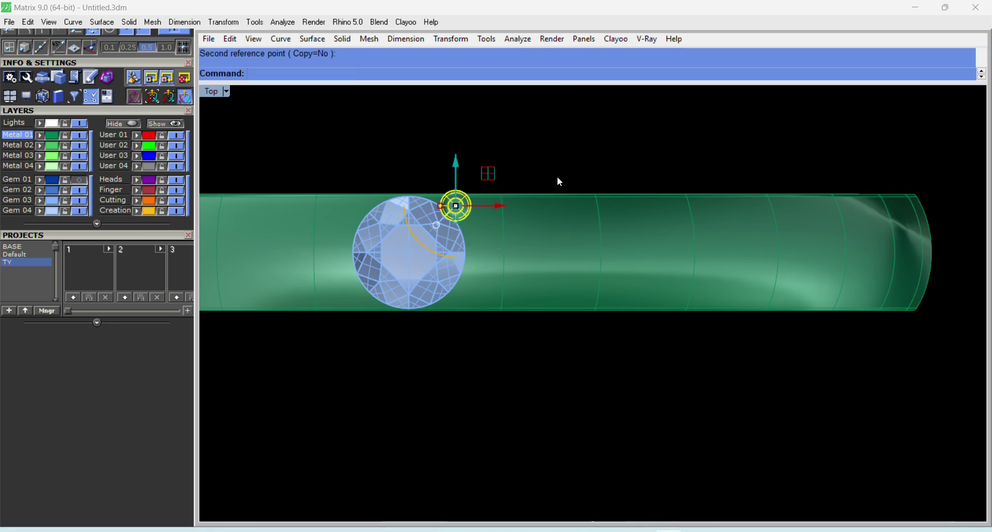
Polar array the prong and its centre line about the origin with 4 items over 360 degrees.
scroll(520, 201, "down", 4)
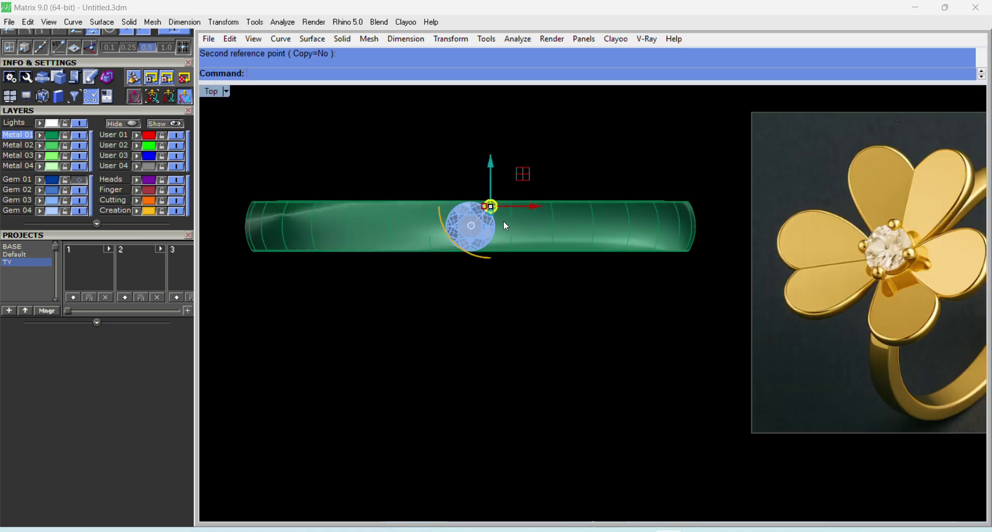
scroll(504, 220, "up", 3)
scroll(504, 214, "up", 1)
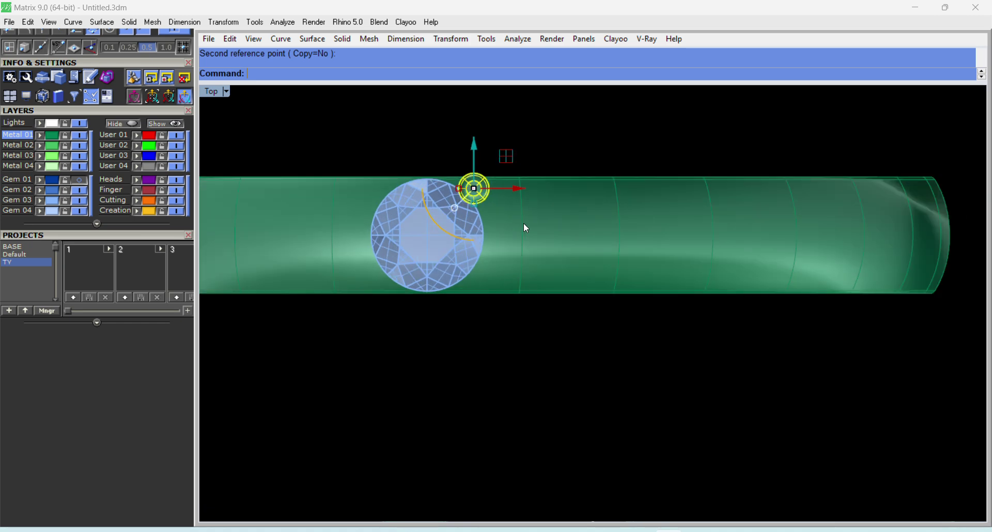
type("ap")
key("Return")
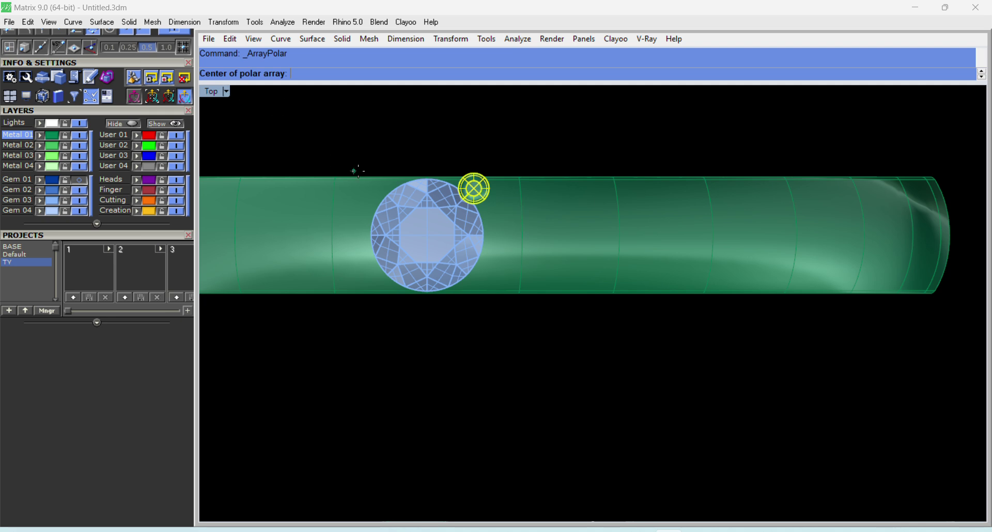
type("0")
key("Return")
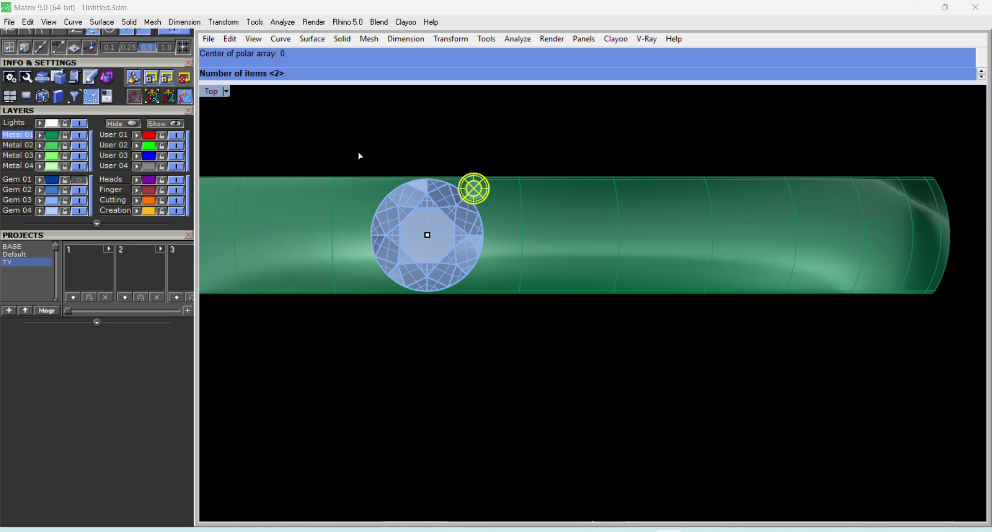
type("4")
key("Return")
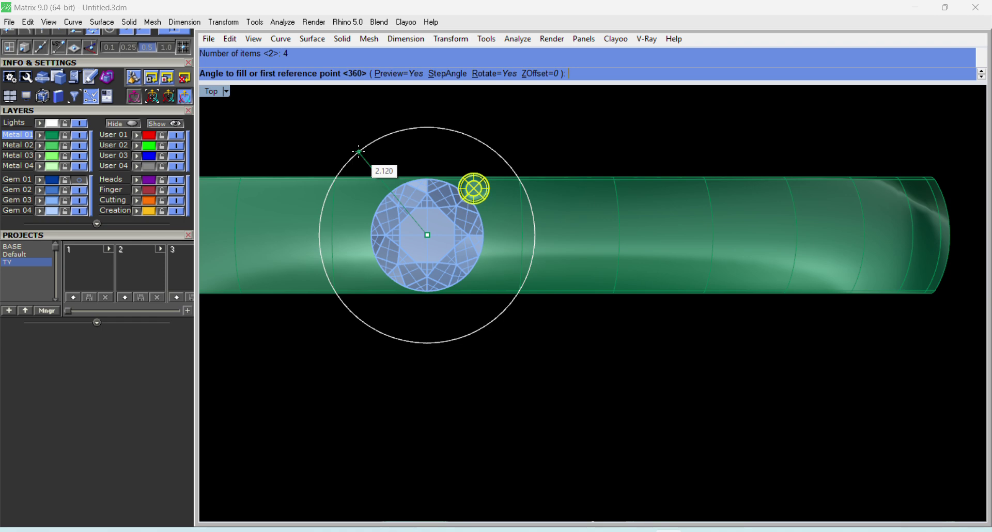
key("Return")
key("Return")
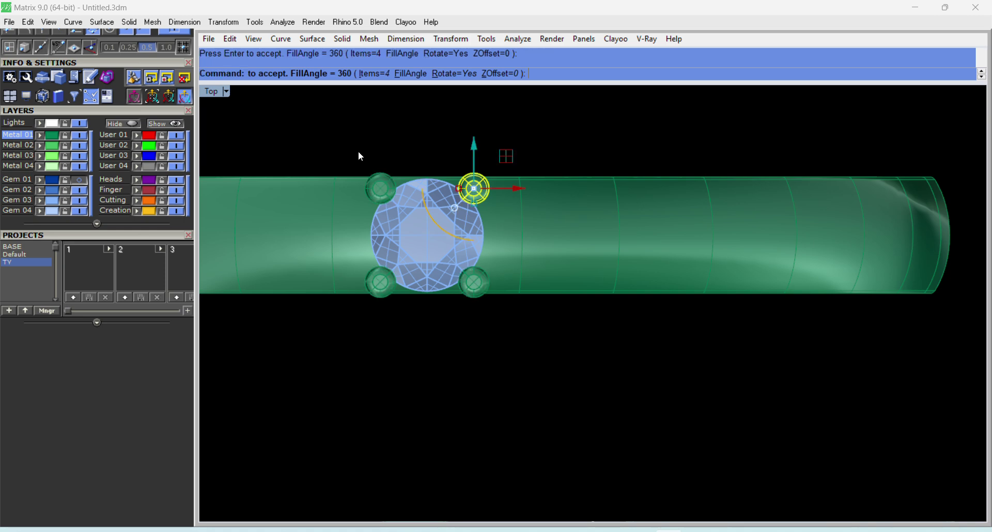
key("Escape")
Select all the centre-line curves of the prongs and hide them.
scroll(499, 221, "down", 3)
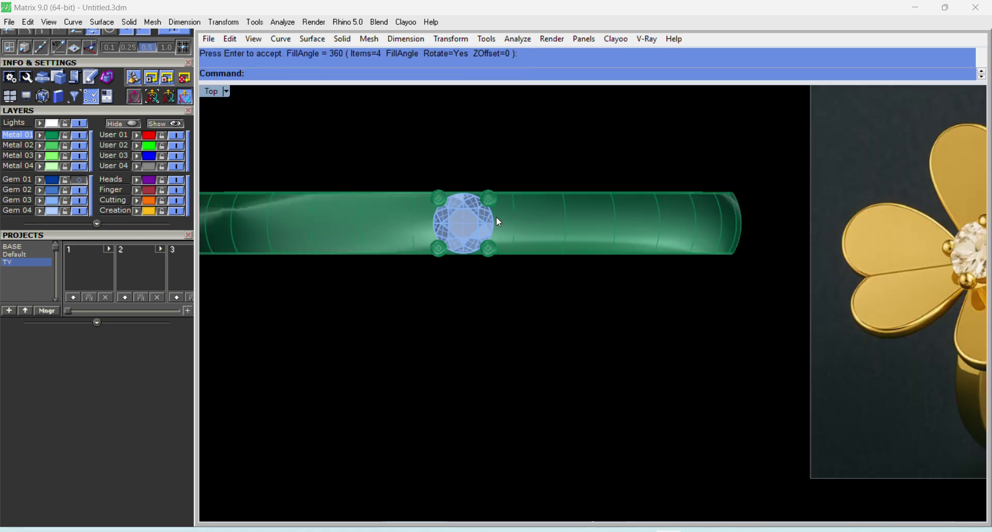
scroll(513, 254, "down", 2)
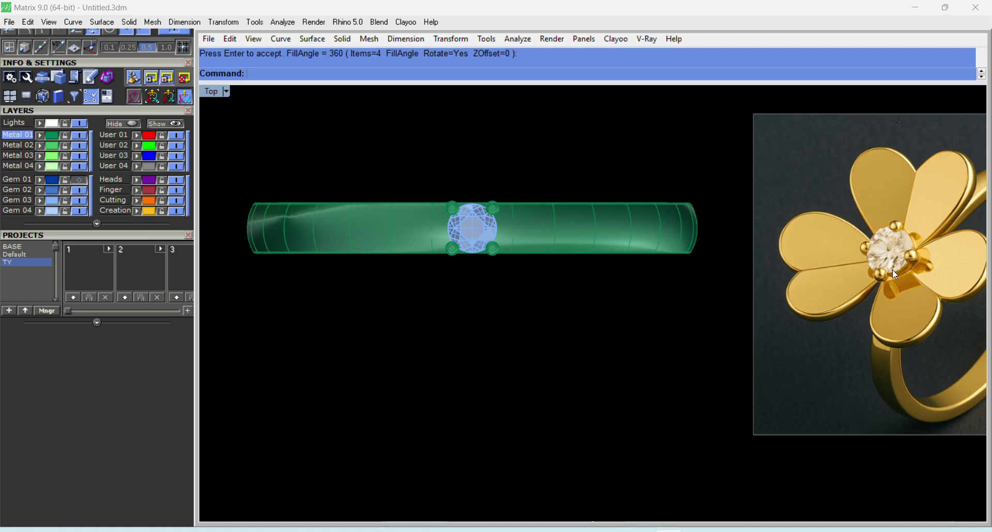
scroll(495, 241, "up", 2)
scroll(483, 224, "down", 4)
left_click(482, 224)
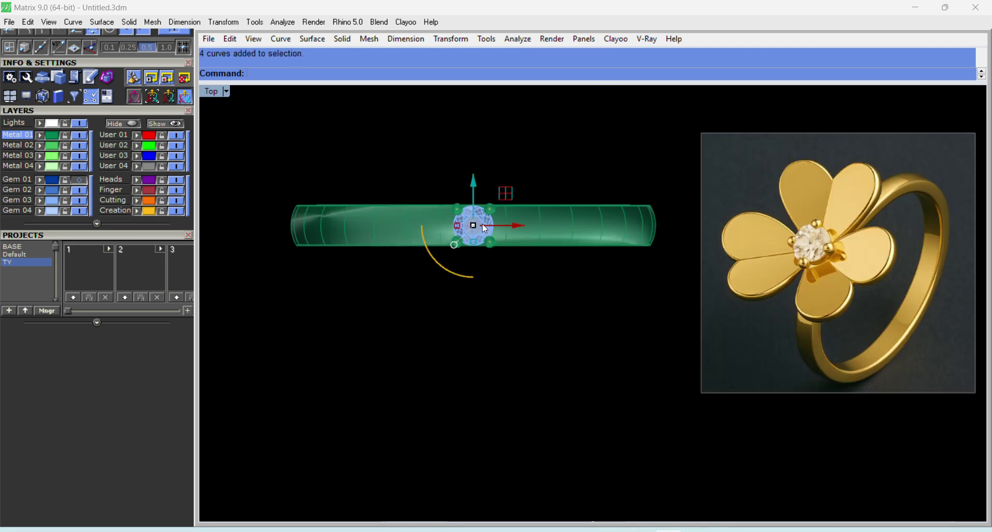
key("ctrl+h")
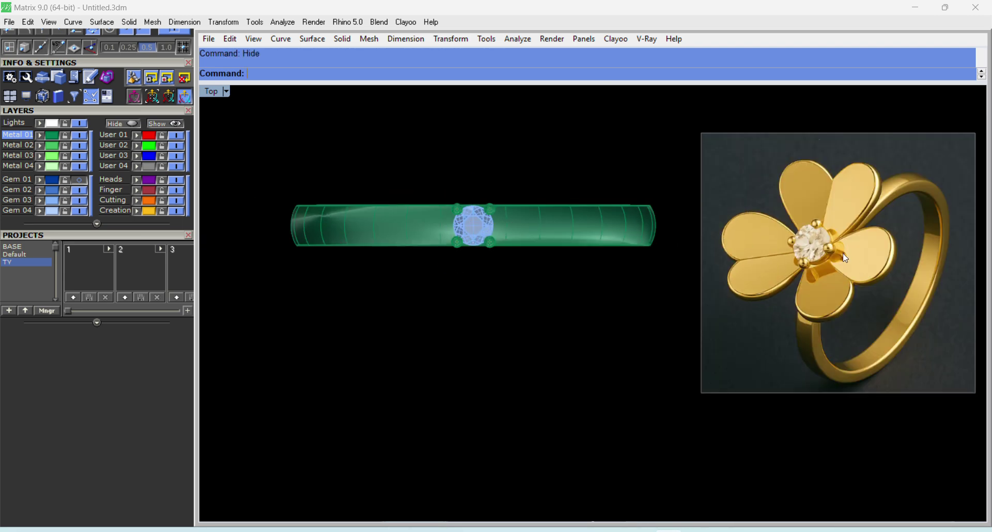
Turn on the Gem 01 layer to show the heart-shaped gem and check its size against the ring and reference petals.
right_click_drag(864, 263, 856, 291)
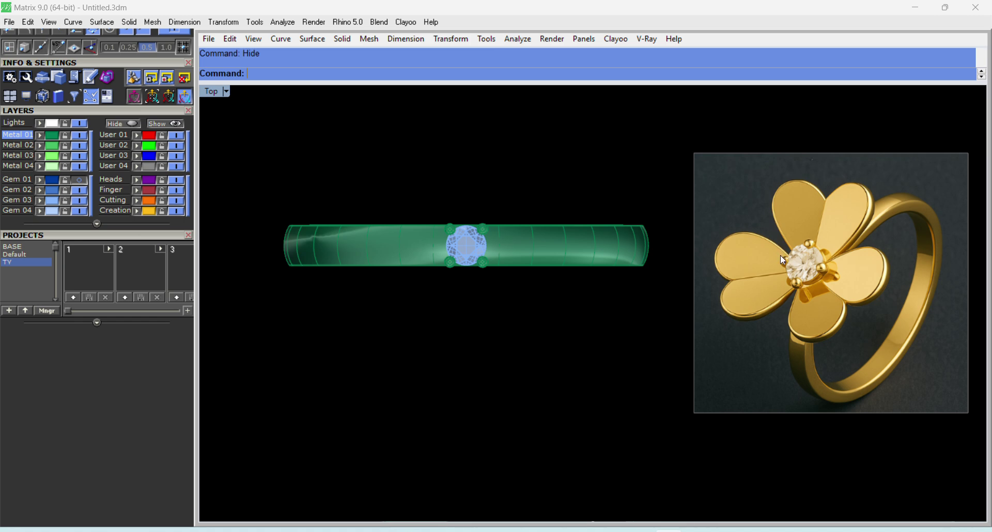
left_click(84, 179)
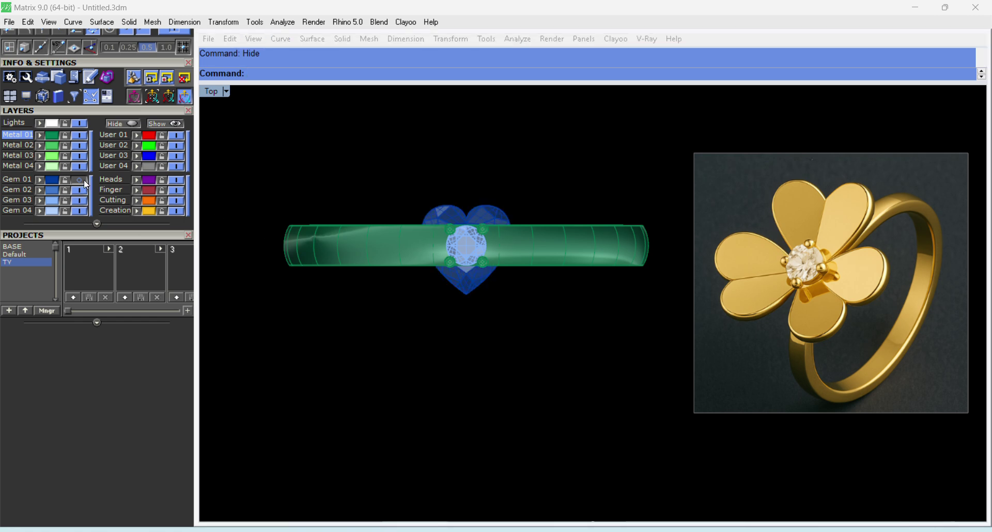
left_click(488, 208)
scroll(489, 212, "up", 4)
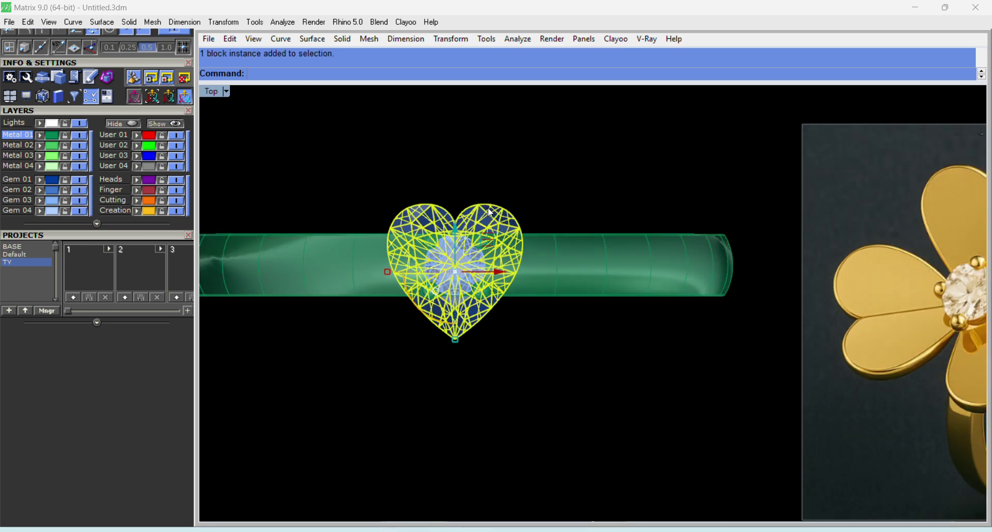
scroll(491, 214, "down", 3)
scroll(496, 206, "down", 3)
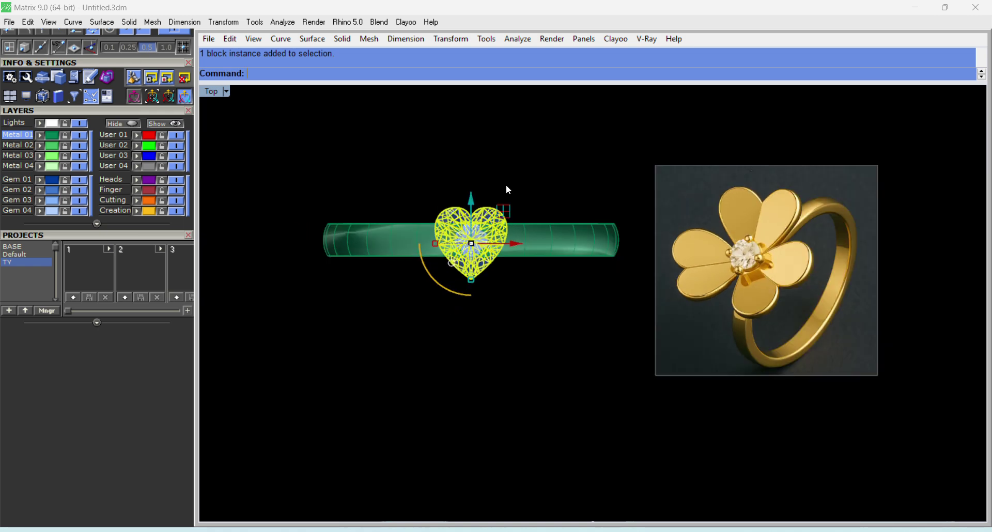
left_click(514, 188)
Examine the heart-shaped gem inside the ring from several angles in the Perspective view.
key("ctrl+F4")
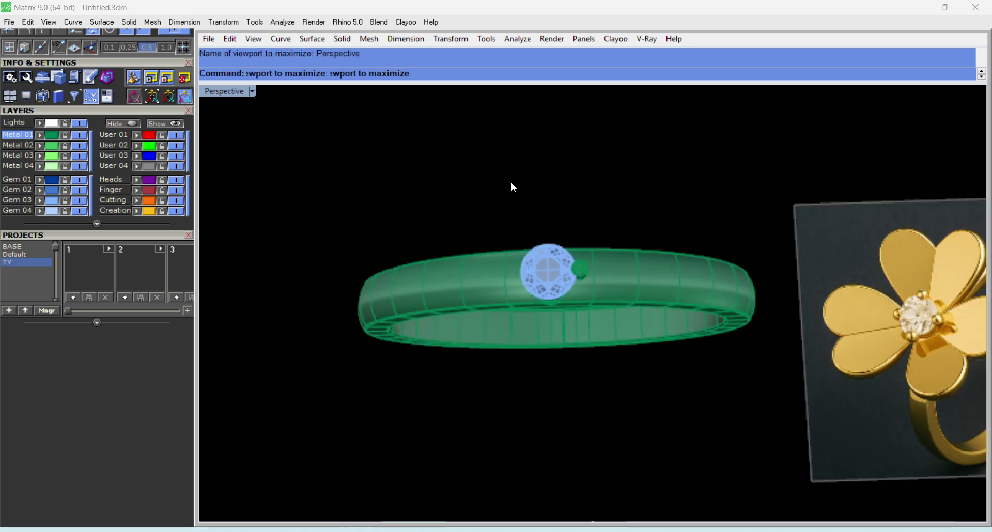
right_click_drag(511, 186, 618, 314)
scroll(598, 339, "up", 5)
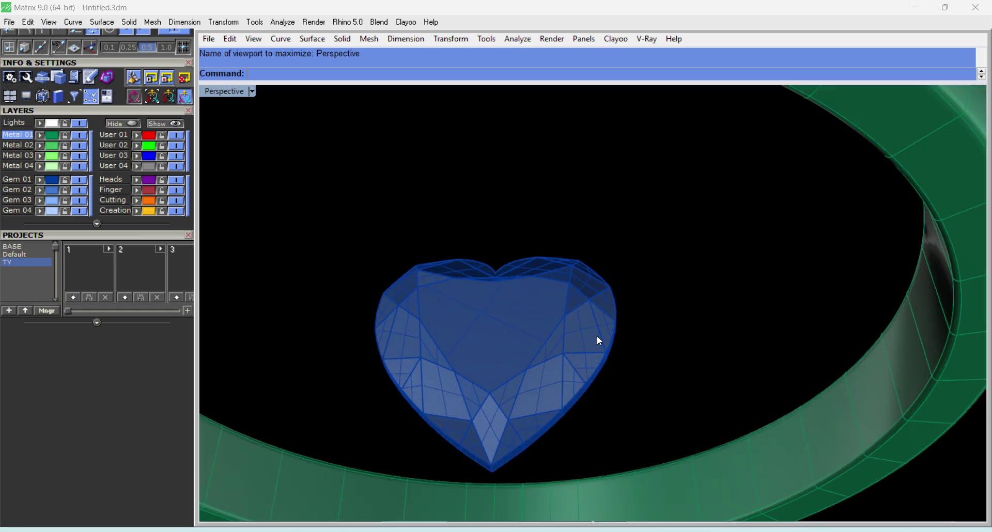
scroll(512, 297, "down", 3)
right_click_drag(600, 370, 551, 360)
scroll(538, 361, "up", 8)
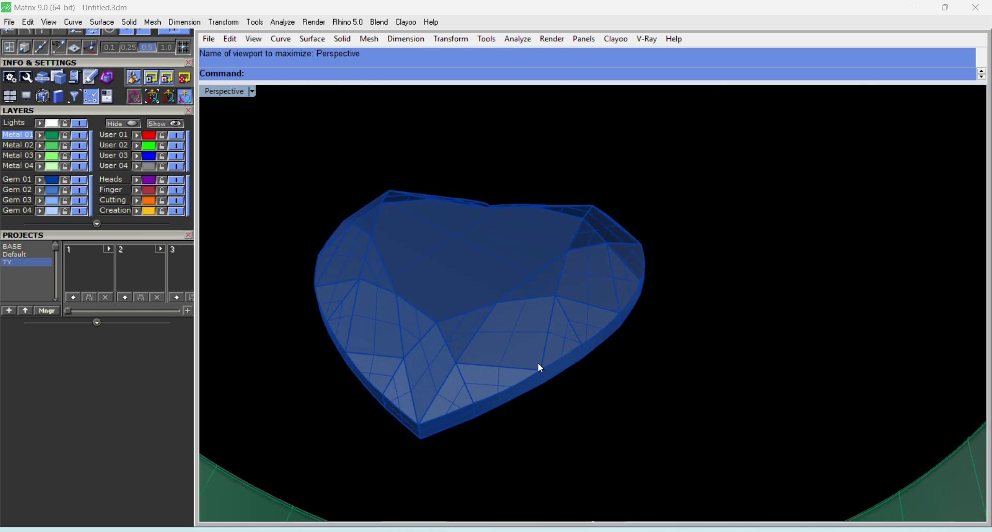
scroll(516, 279, "down", 5)
left_click(516, 277)
scroll(516, 277, "down", 5)
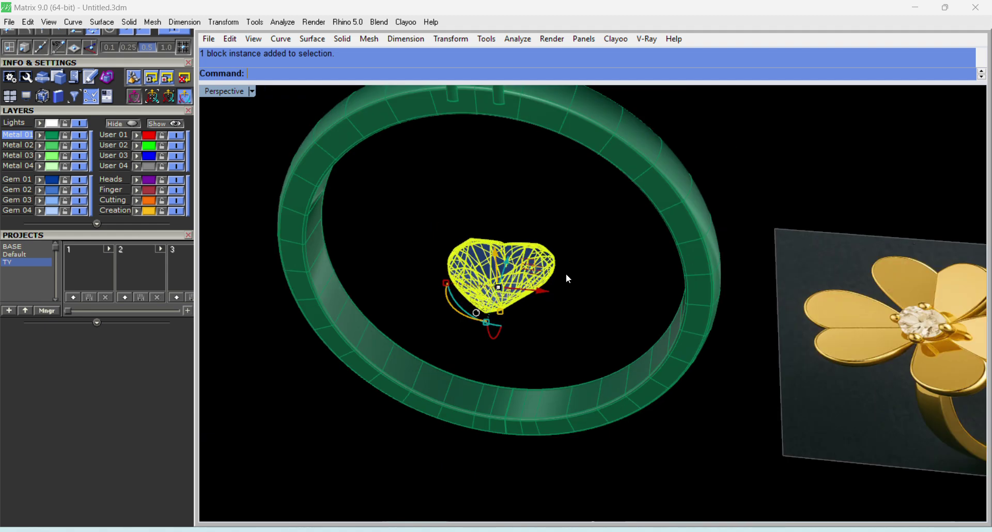
key("Escape")
right_click_drag(608, 265, 572, 335)
scroll(527, 297, "up", 5)
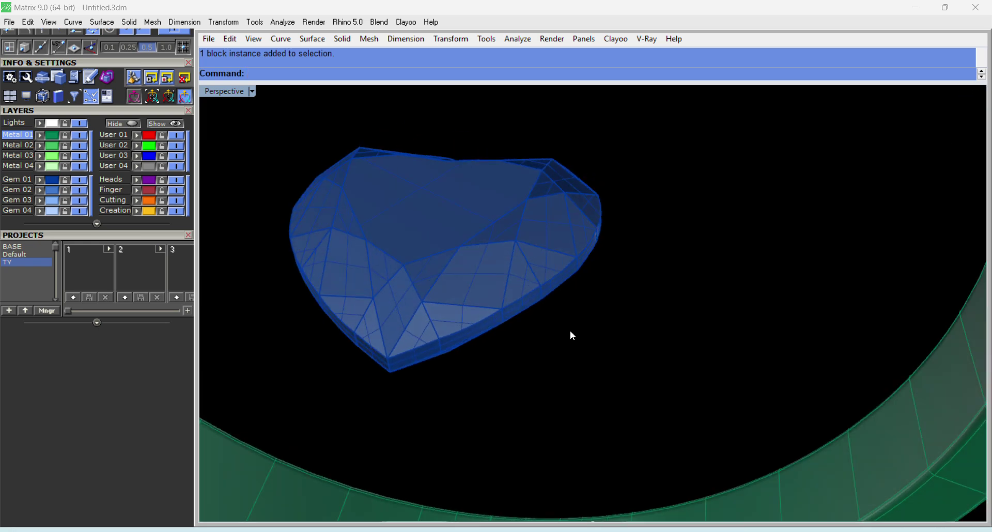
scroll(598, 259, "down", 3)
right_click_drag(545, 276, 533, 301)
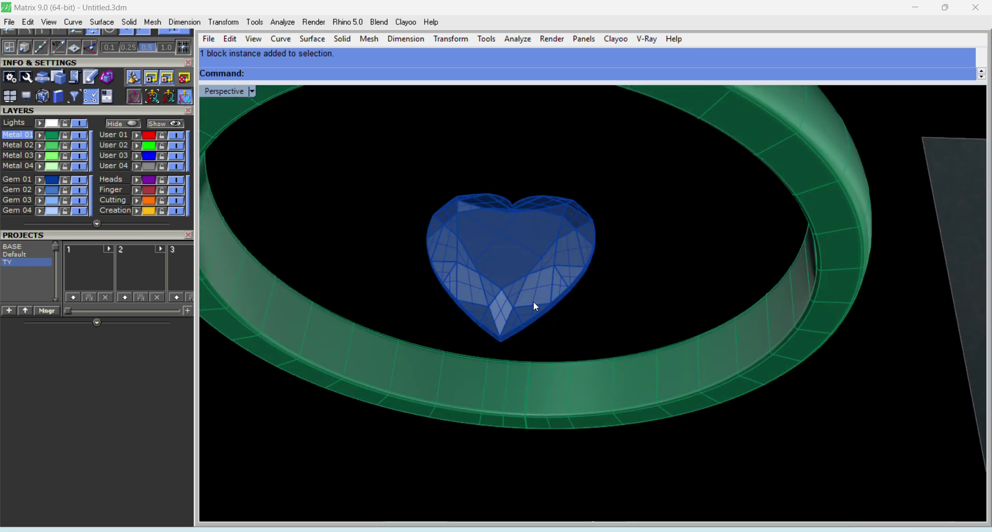
scroll(534, 295, "up", 3)
left_click(531, 281)
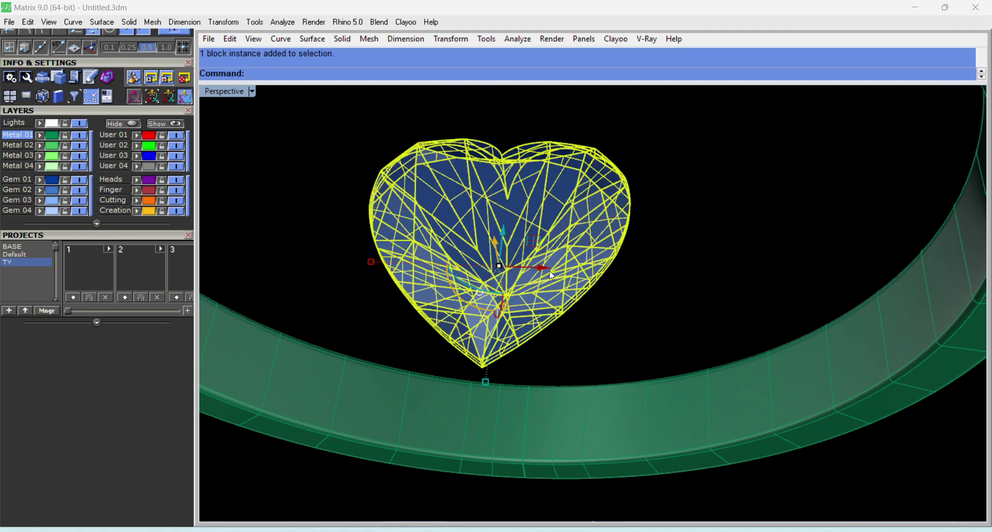
right_click_drag(550, 270, 591, 219)
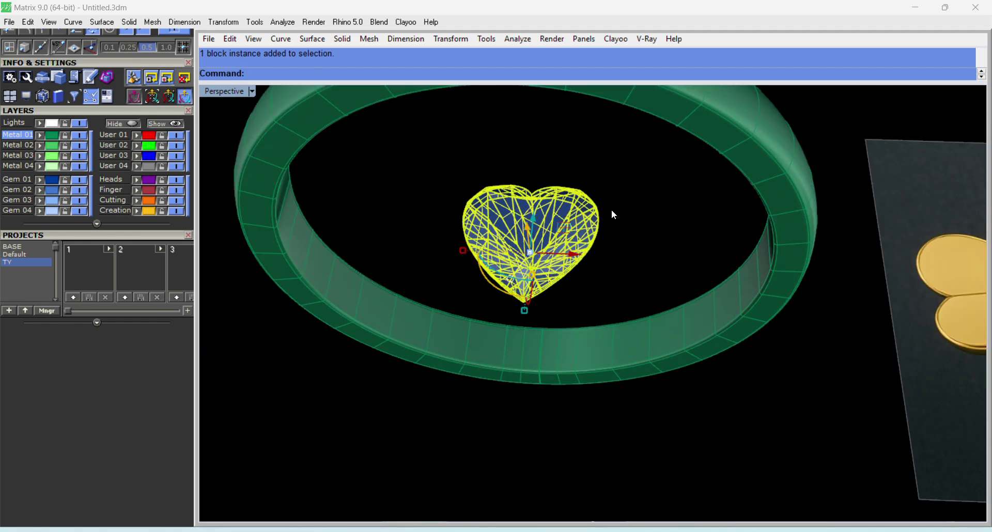
Create a heart-shaped outline curve from the selected heart gem with Gem Profile.
key("F6")
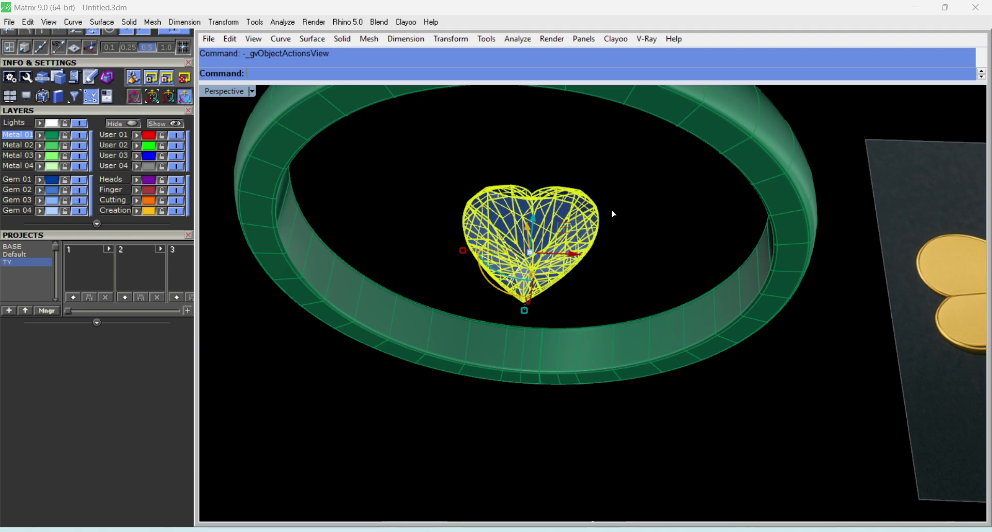
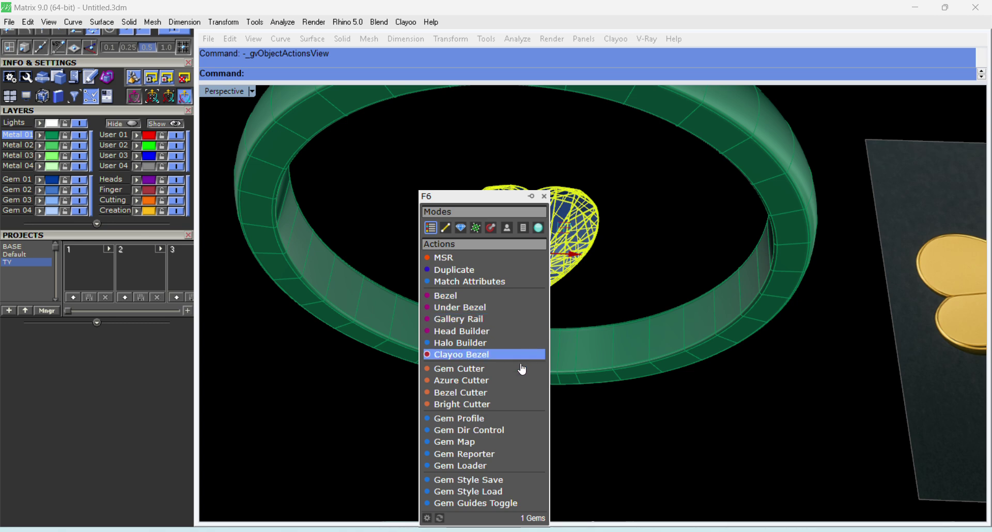
left_click(458, 419)
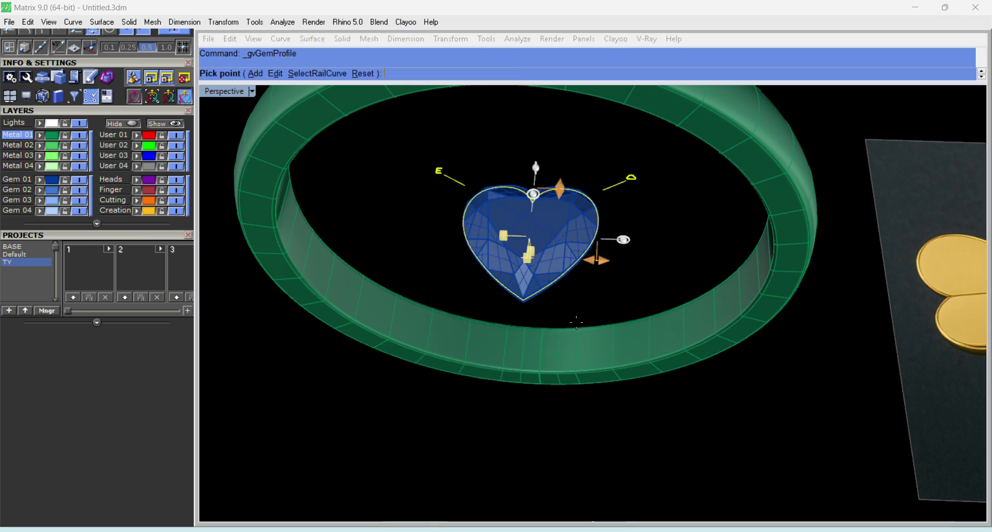
scroll(576, 323, "up", 5)
scroll(547, 299, "down", 2)
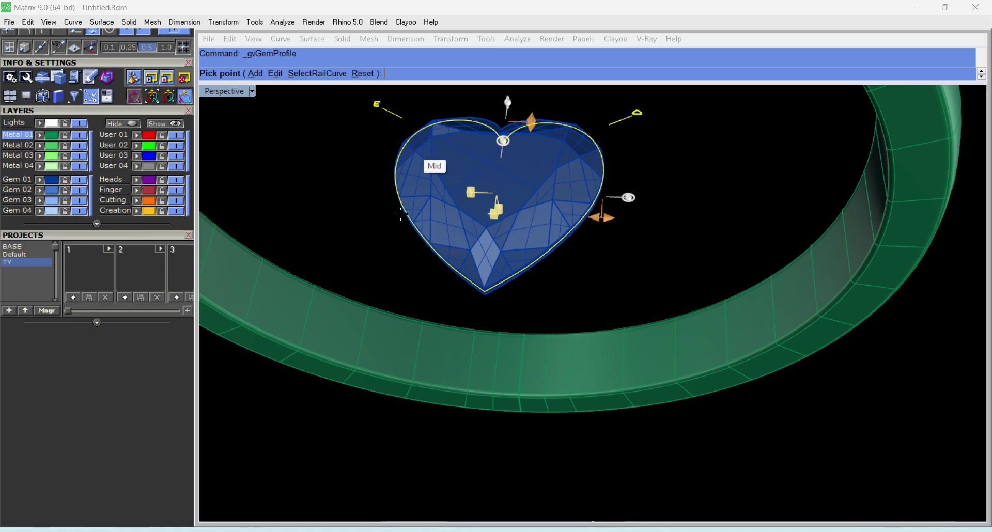
right_click_drag(556, 283, 556, 246)
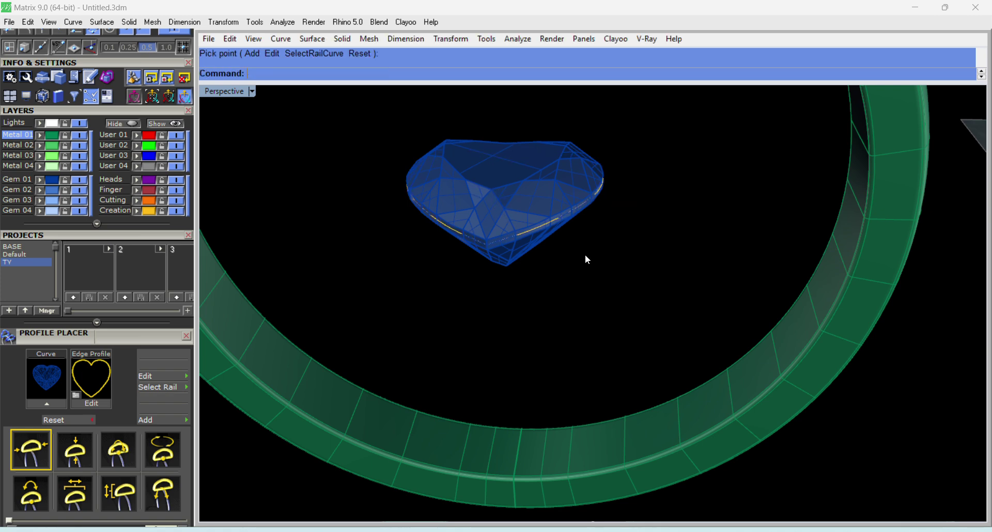
mouse_move(626, 202)
right_mouse_down()
mouse_move(631, 281)
mouse_move(625, 226)
mouse_move(594, 162)
mouse_move(631, 202)
right_mouse_up()
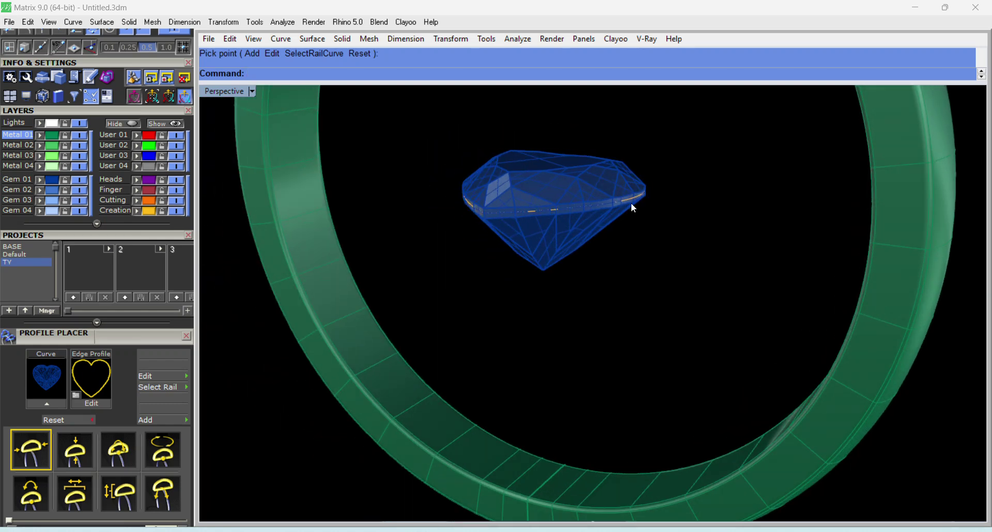
Check the outline curve along the heart gem's girdle and hide the Gem 01 layer.
scroll(631, 202, "up", 6)
left_click(616, 223)
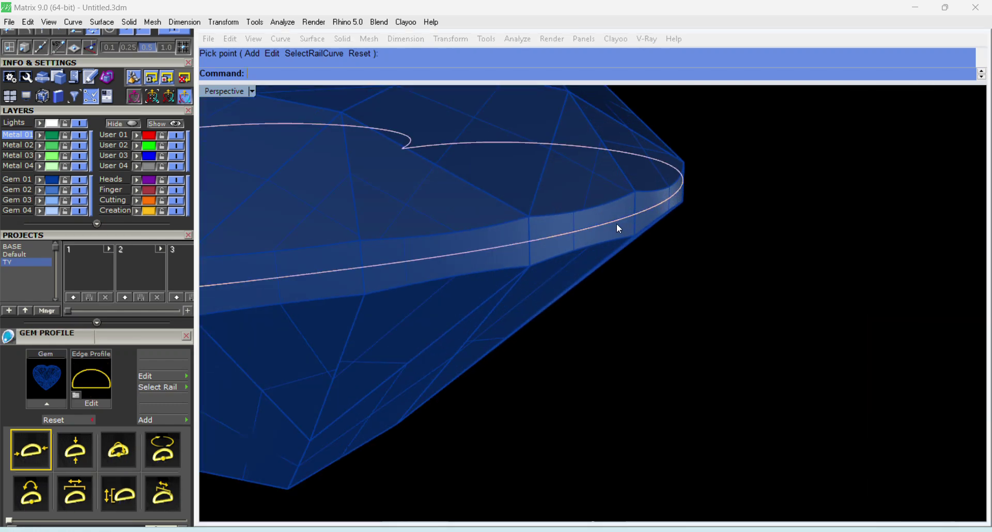
left_click(707, 284)
scroll(628, 266, "down", 8)
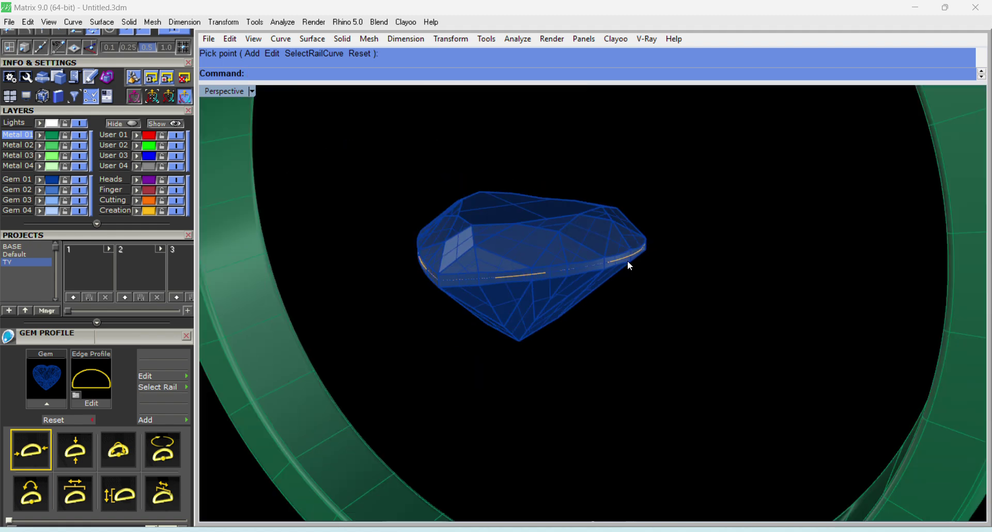
right_click_drag(534, 210, 540, 274)
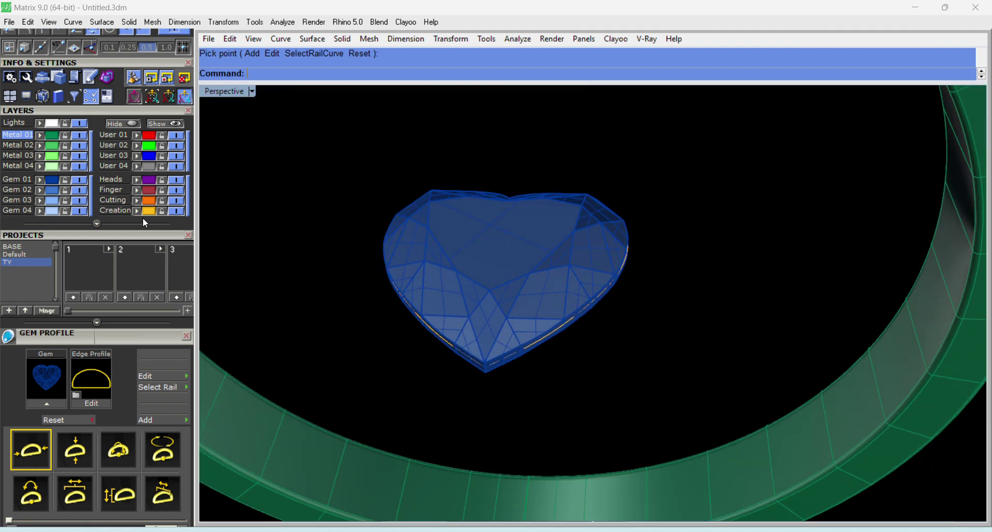
left_click(84, 179)
right_click_drag(465, 232, 593, 250)
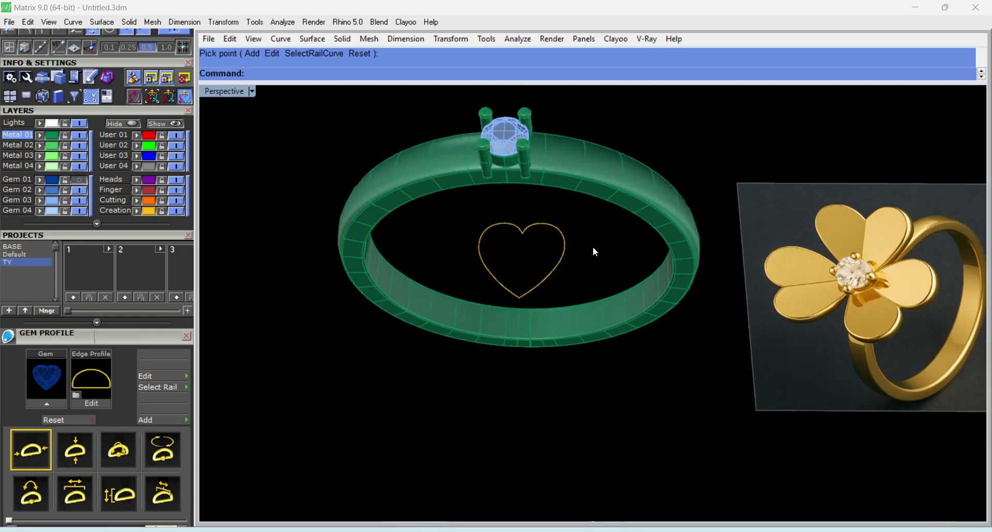
Move the heart curve up about 2.73 in the Top view so its tip reaches the round gem's centre.
left_click(555, 271)
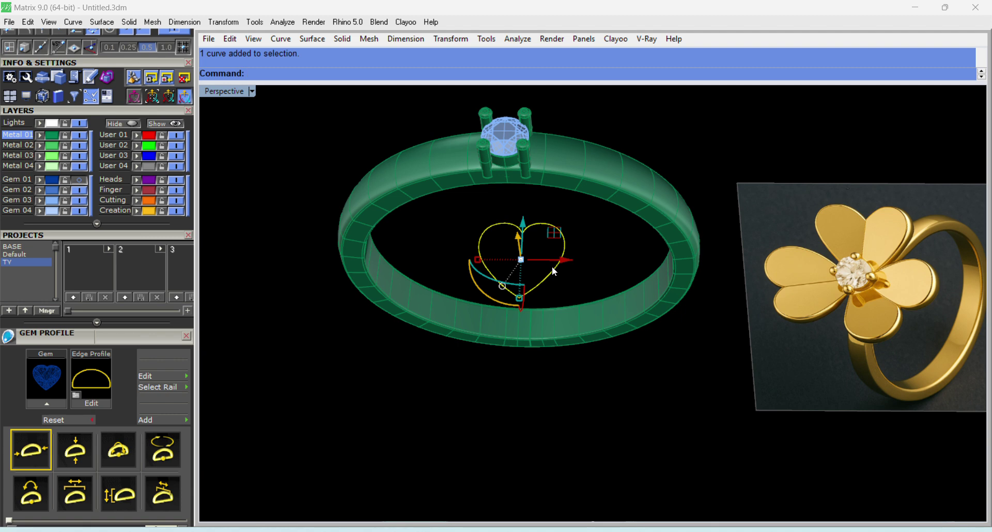
key("ctrl+F1")
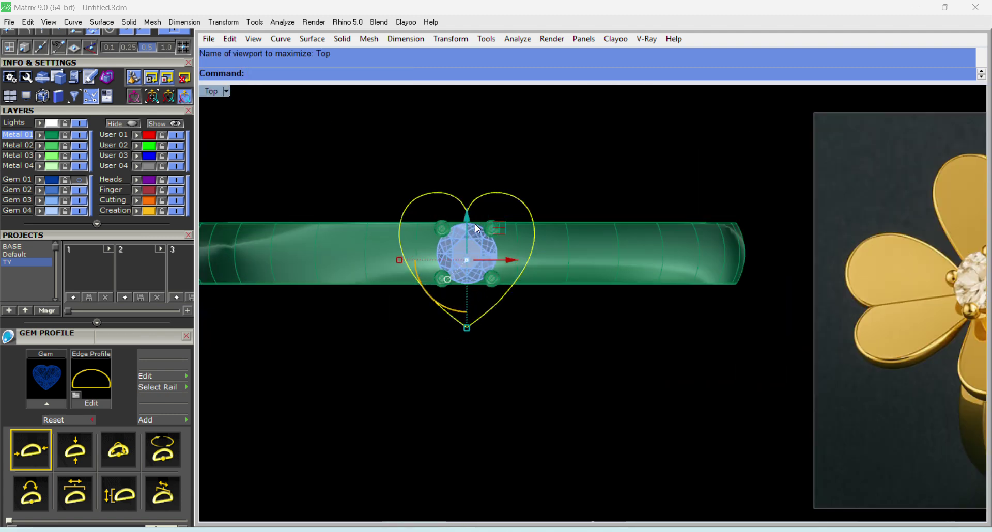
scroll(477, 228, "down", 4)
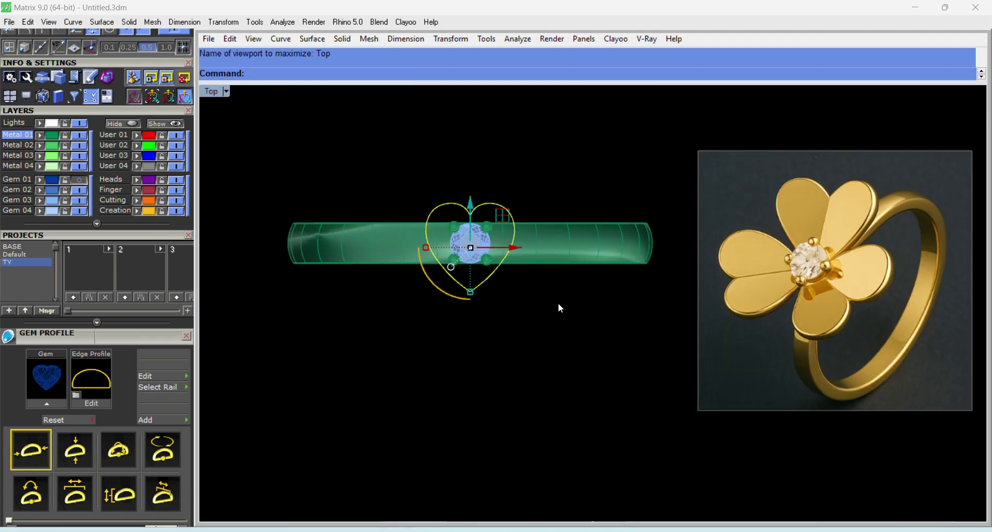
type("m")
key("Return")
left_click(575, 339)
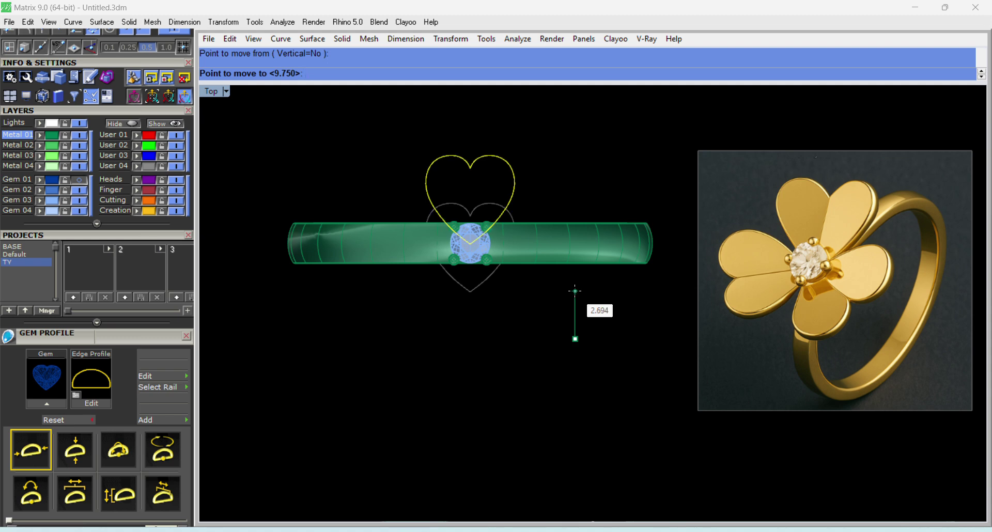
left_click(575, 290)
Nudge the heart curve up by about 0.01 to bring its tip onto the round gem's exact centre.
scroll(520, 283, "up", 10)
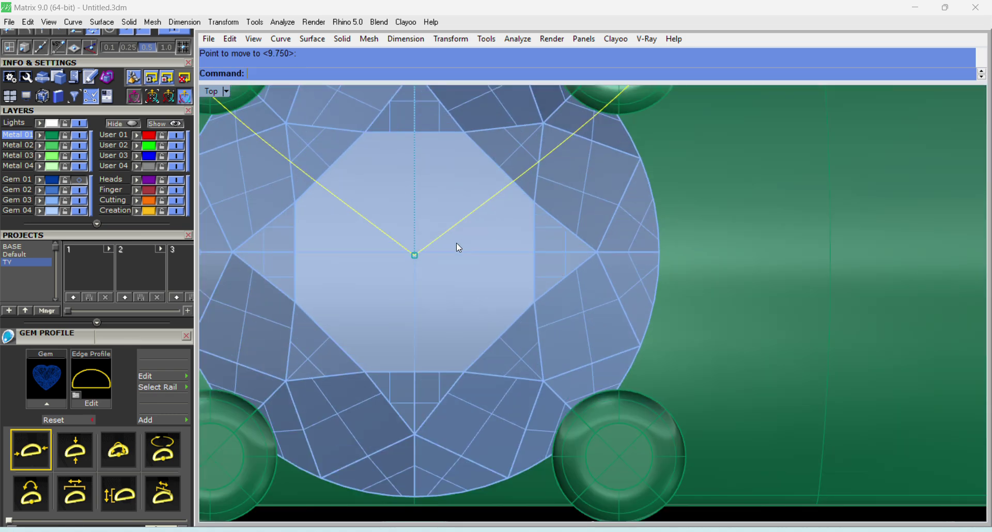
scroll(420, 255, "up", 6)
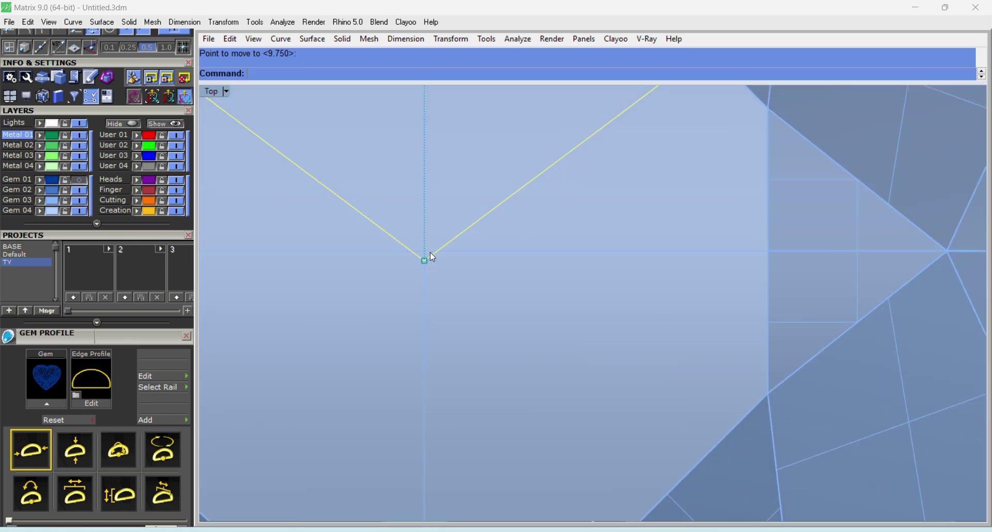
key("Return")
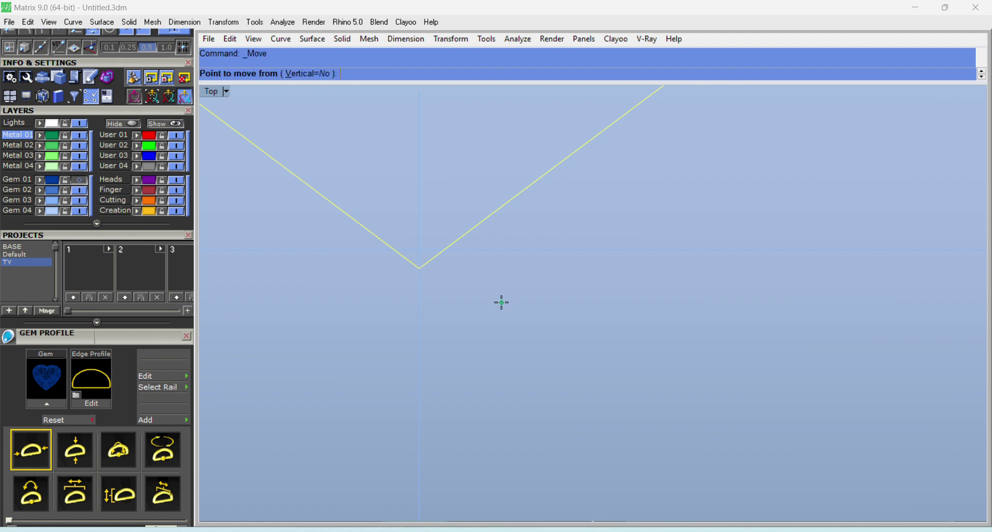
left_click(501, 296)
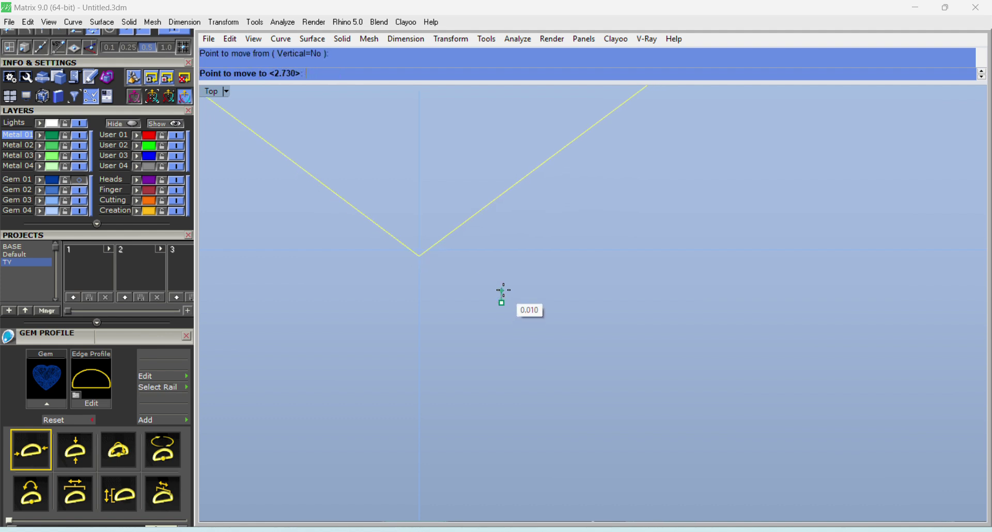
key("Escape")
Polar-array the heart curve around the origin with 3 items over 360 degrees.
scroll(482, 255, "down", 10)
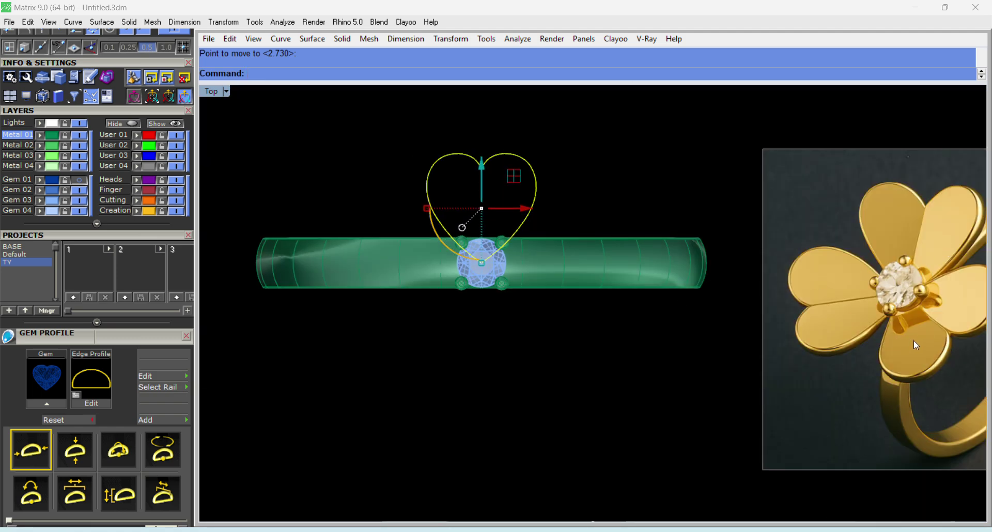
key("ctrl+p")
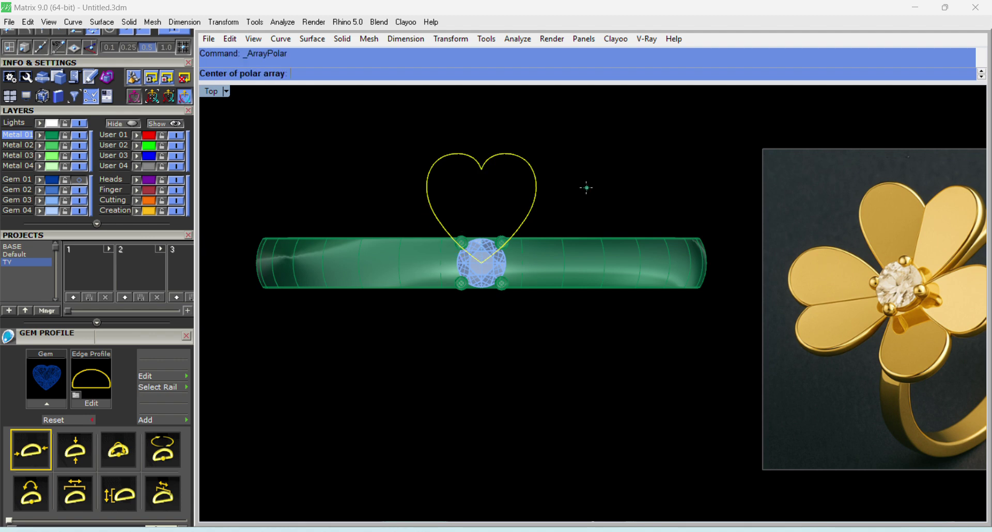
type("0")
key("Return")
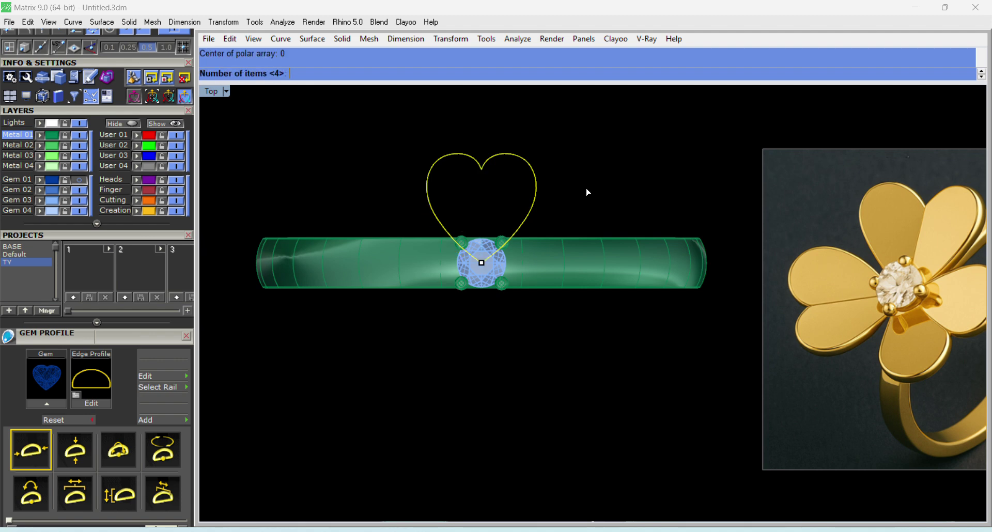
type("3")
key("Return")
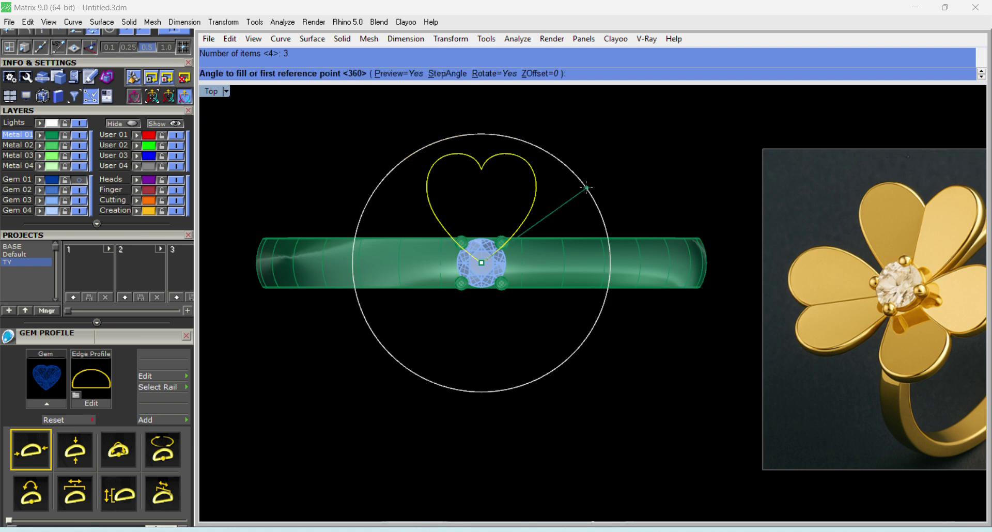
key("Return")
key("Return")
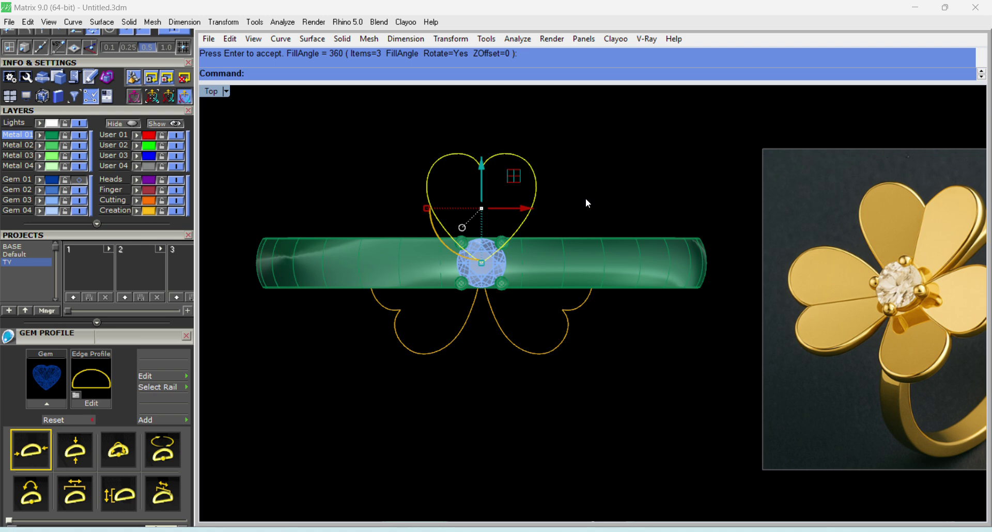
Select all three heart curves and compare their shape and size with the petals in the reference ring image.
left_click(432, 351, "shift")
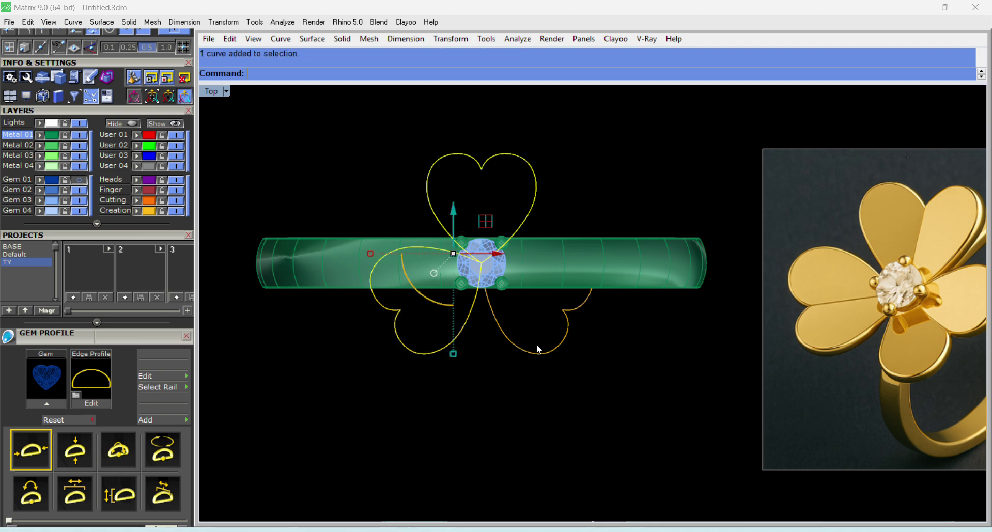
left_click(558, 356, "shift")
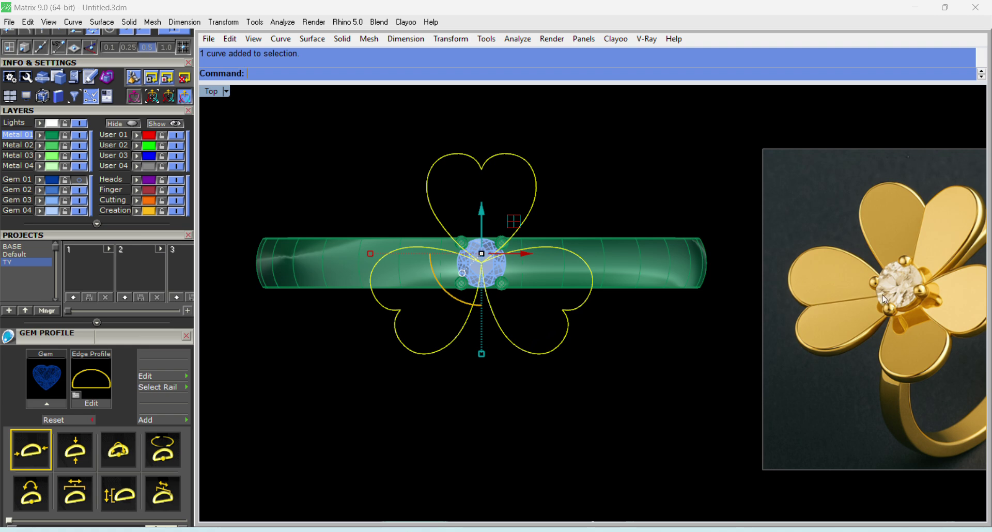
right_click_drag(603, 274, 548, 272)
scroll(462, 265, "up", 5)
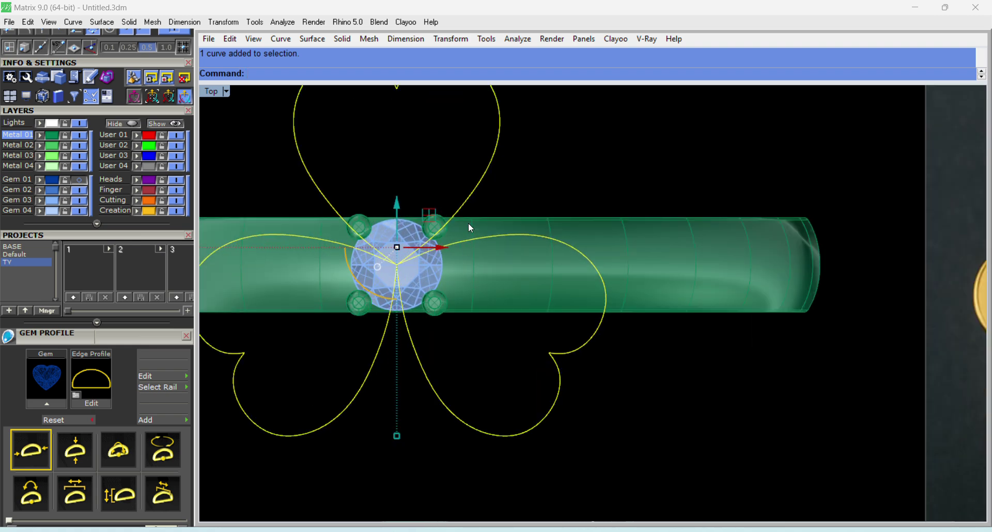
scroll(463, 238, "down", 2)
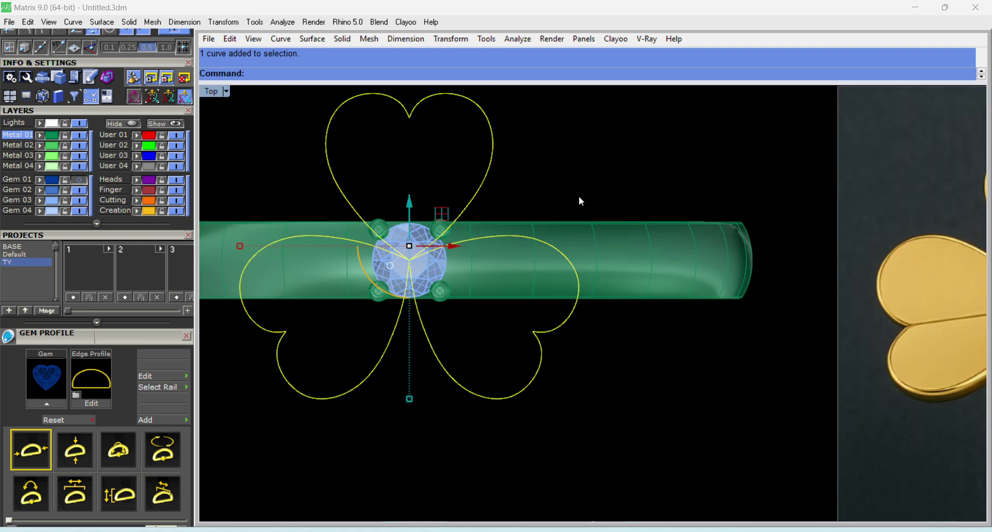
scroll(579, 197, "down", 4)
scroll(799, 256, "up", 4)
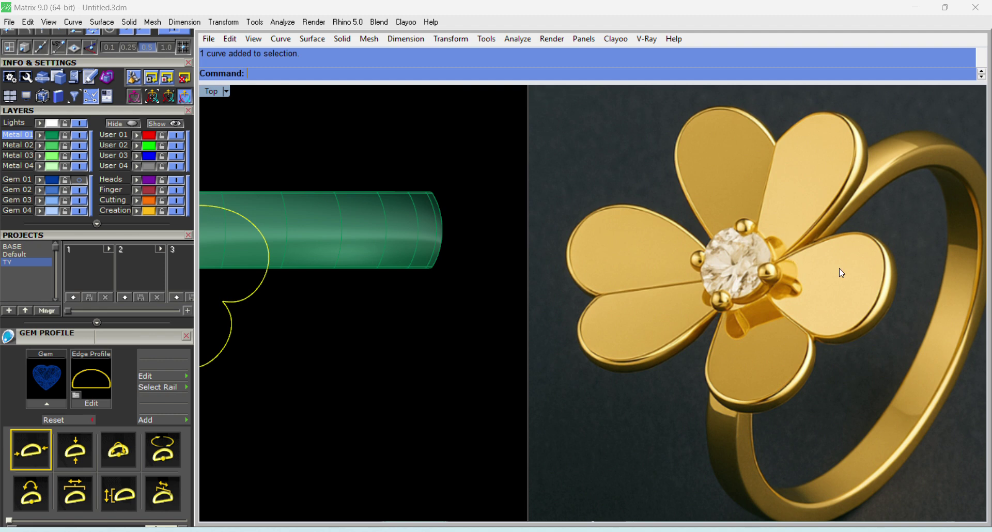
scroll(839, 269, "down", 3)
scroll(370, 227, "up", 3)
scroll(414, 225, "down", 4)
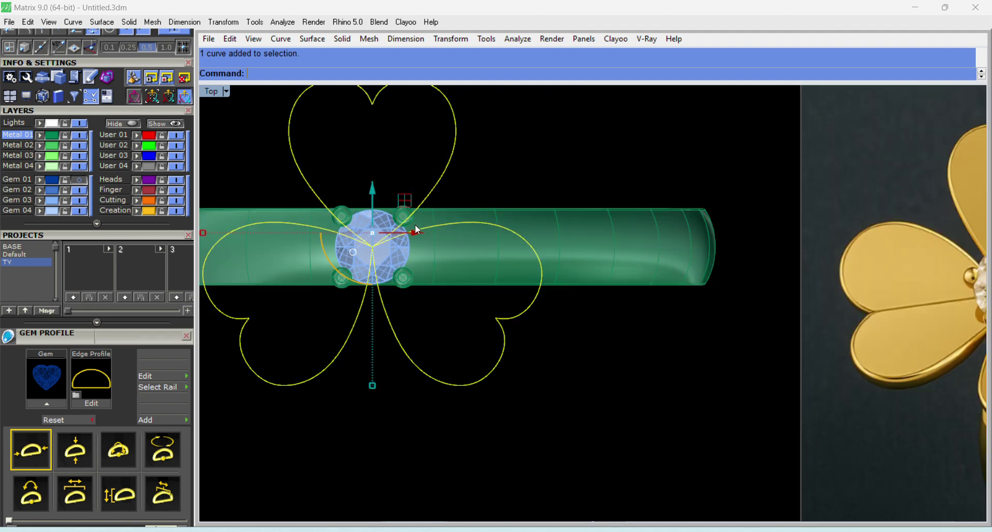
scroll(452, 228, "down", 2)
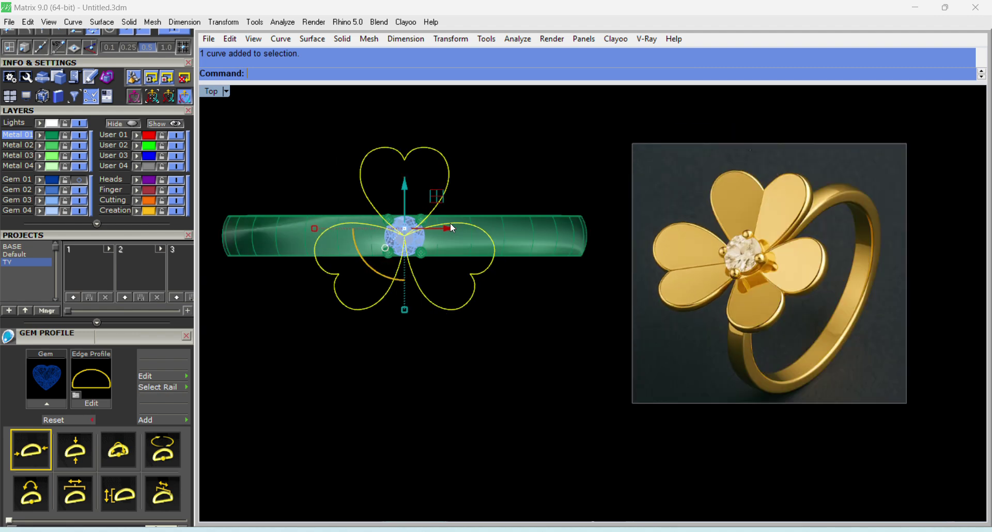
scroll(429, 217, "up", 2)
Scale the original upper heart curve up slightly and uniformly so the arrayed hearts update with it.
left_click_drag(499, 132, 458, 160)
right_click_drag(485, 185, 508, 201)
scroll(326, 203, "up", 3)
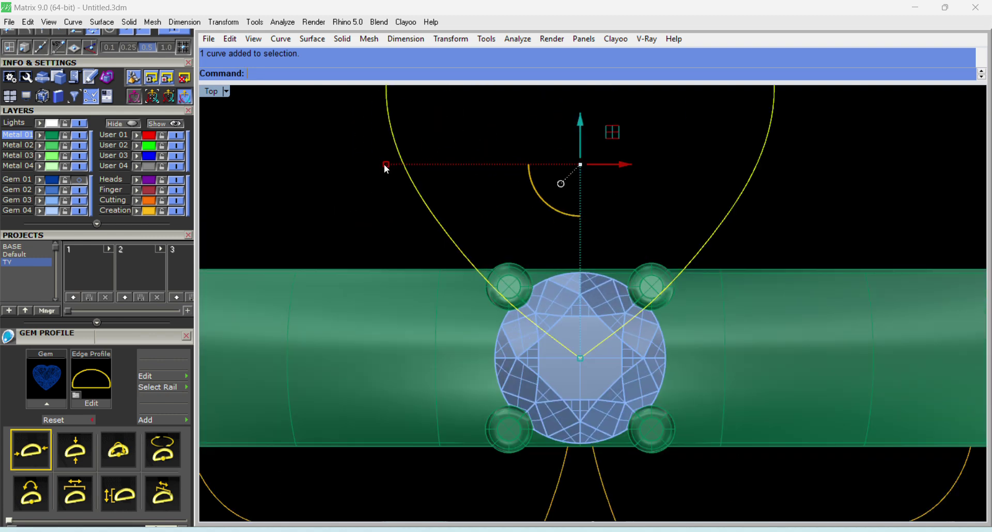
left_click_drag(385, 165, 378, 176, "shift")
scroll(377, 174, "down", 4)
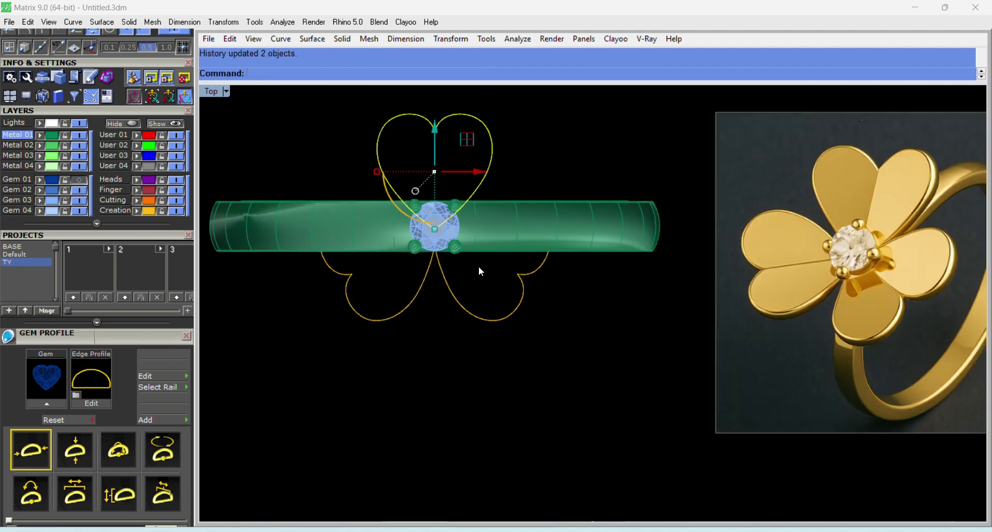
Select the lower two heart curves along with the upper one and compare the resized petals with the reference image.
left_click_drag(482, 283, 404, 316)
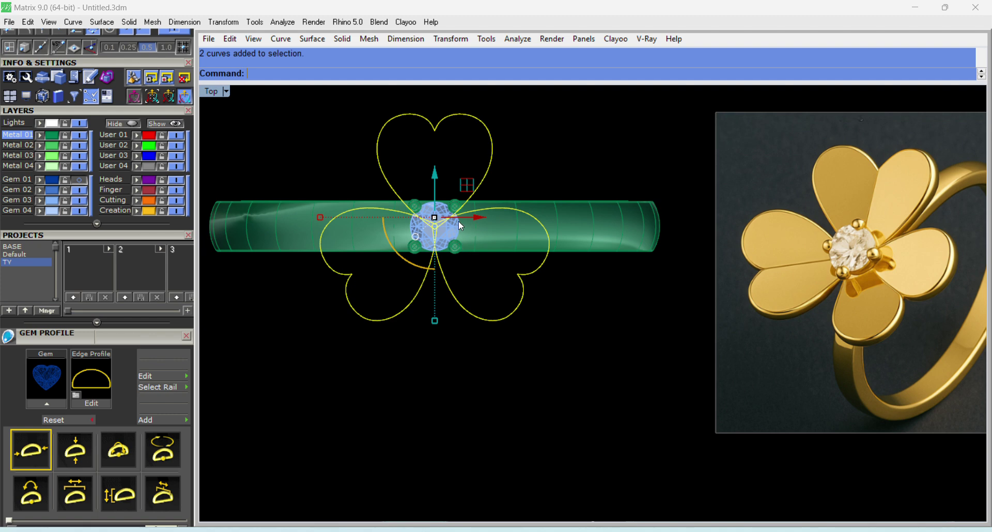
scroll(460, 222, "up", 3)
scroll(462, 219, "down", 3)
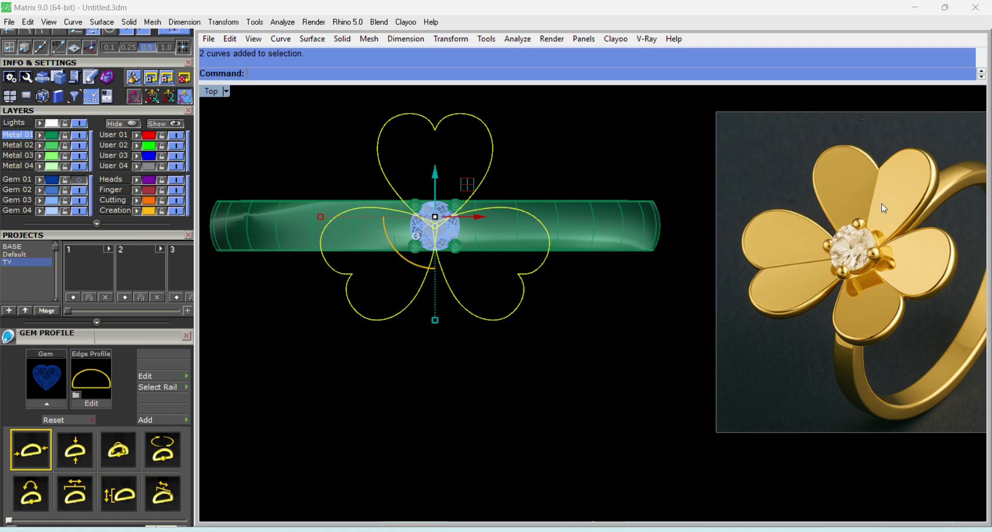
left_click(537, 144)
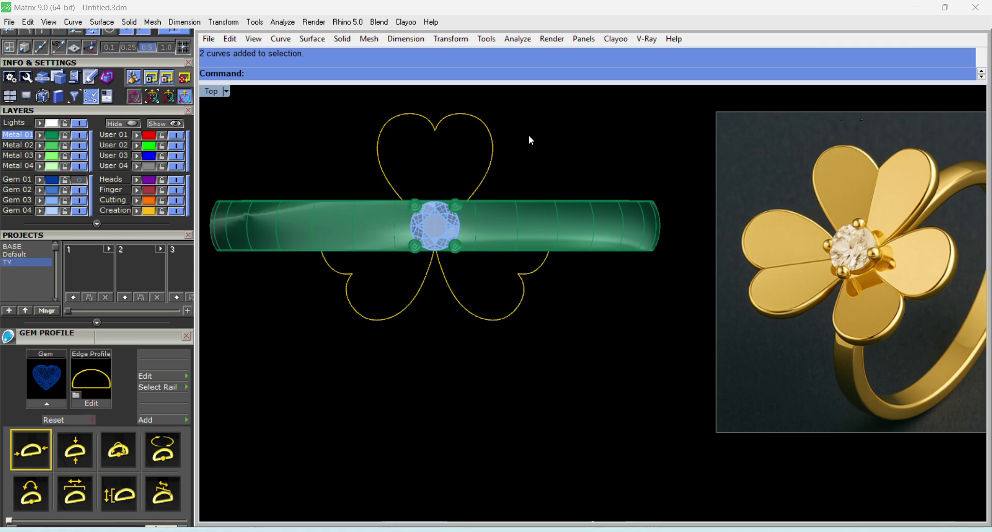
Hide the two lower heart curves, the ring band and the gem with its prongs, leaving only the upper heart curve displayed.
left_click_drag(529, 122, 483, 149)
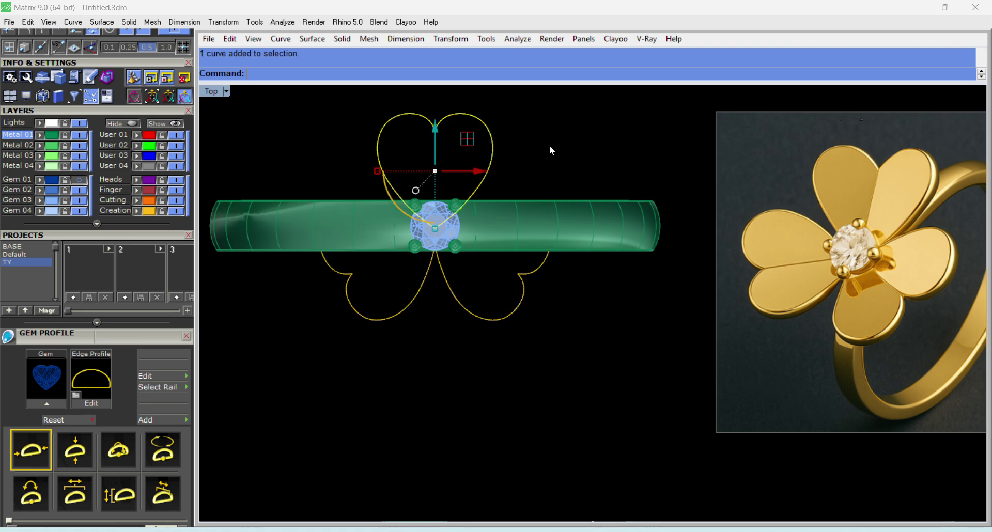
key("Escape")
left_click_drag(493, 283, 386, 322)
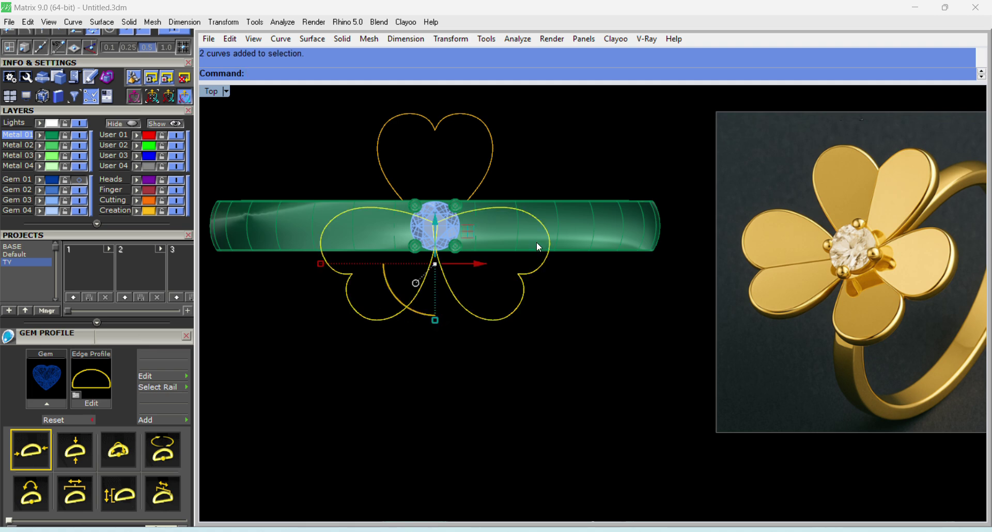
left_click(608, 202, "shift")
left_click_drag(335, 386, 501, 198, "shift")
key("ctrl+h")
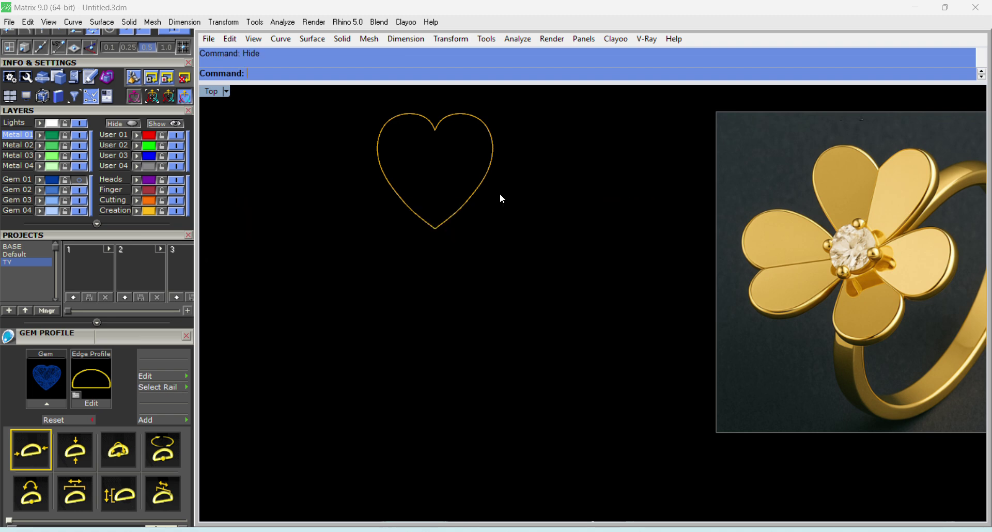
Draw a vertical both-sides line centred on the origin through the heart, extending about 6.9 mm each way.
right_click_drag(528, 230, 539, 240)
type("l")
key("Return")
type("0")
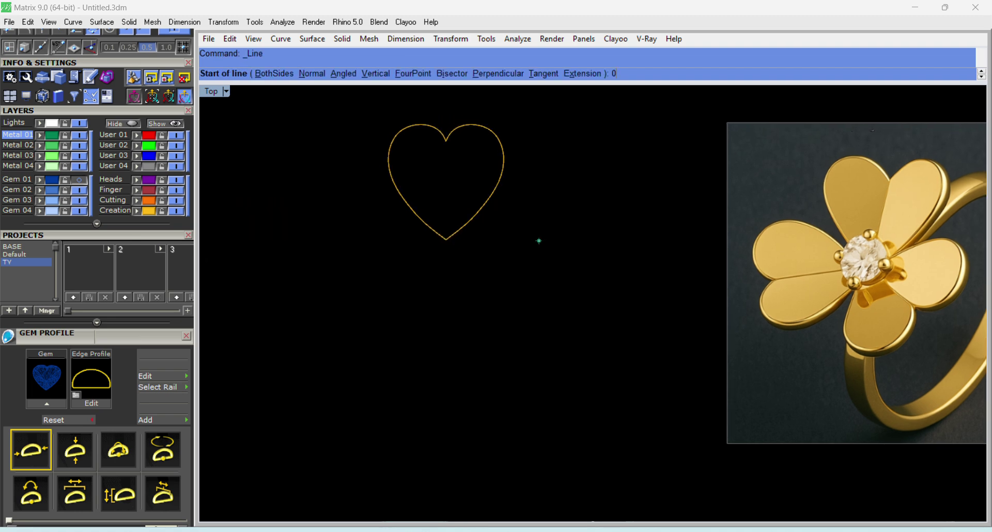
key("Return")
type("b")
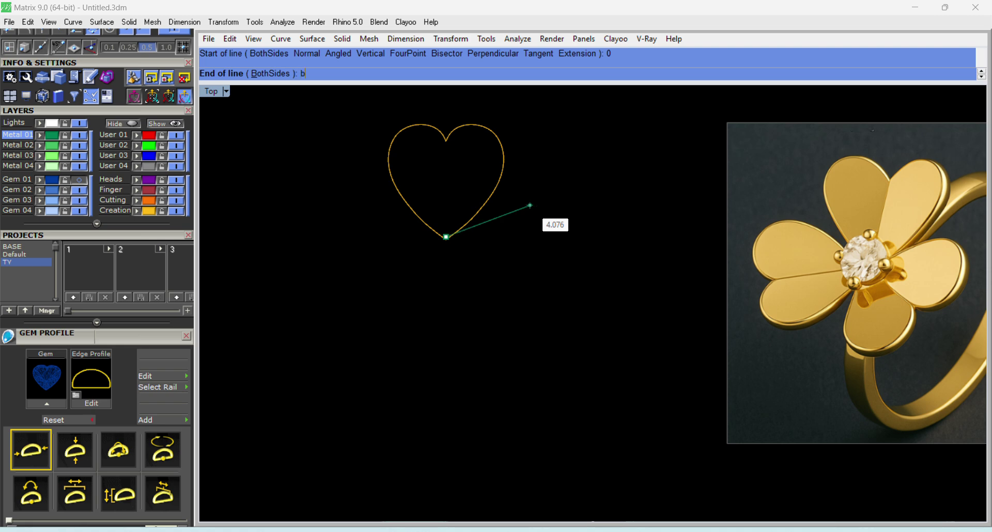
key("Return")
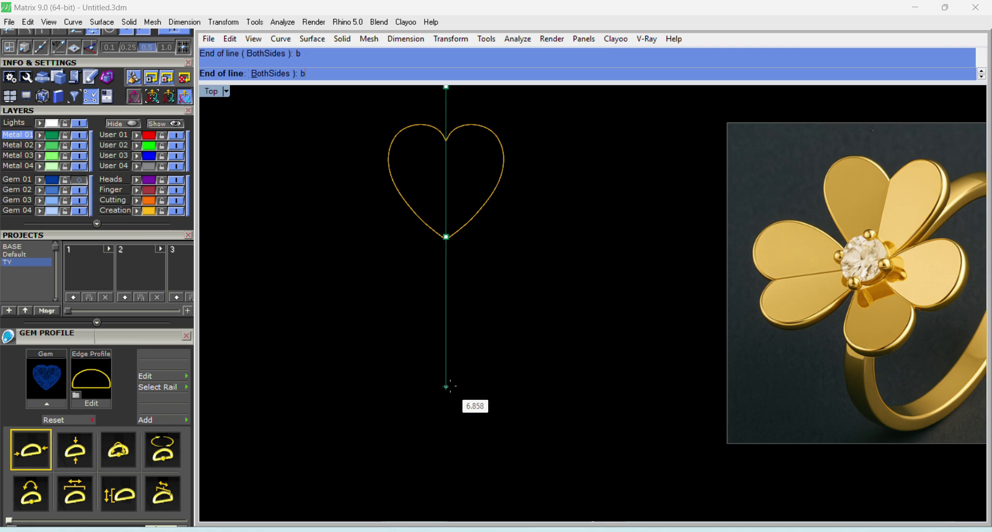
left_click(446, 386)
Trim away the left half of the heart curve with the vertical line and delete that cutting line.
left_click_drag(561, 190, 417, 258)
scroll(455, 195, "up", 2)
key("ctrl+t")
left_click(389, 208)
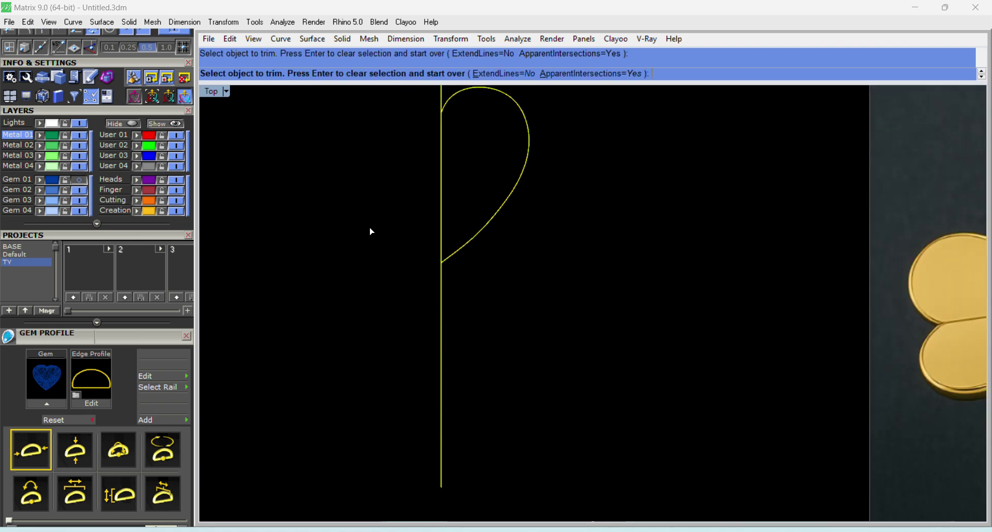
key("Return")
left_click(441, 333)
scroll(489, 332, "down", 6)
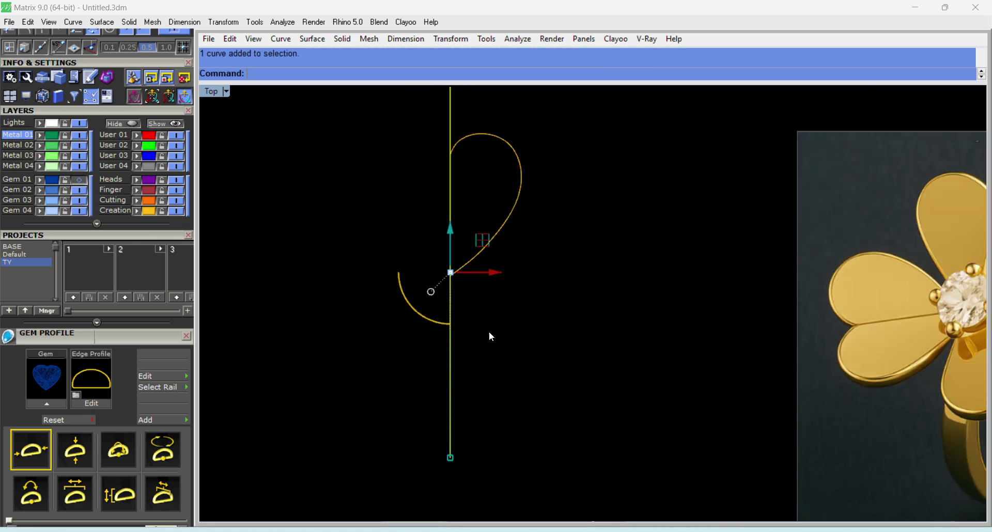
key("Delete")
Switch to the four-viewport layout and zoom all views to the remaining half-heart curve.
left_click(510, 227)
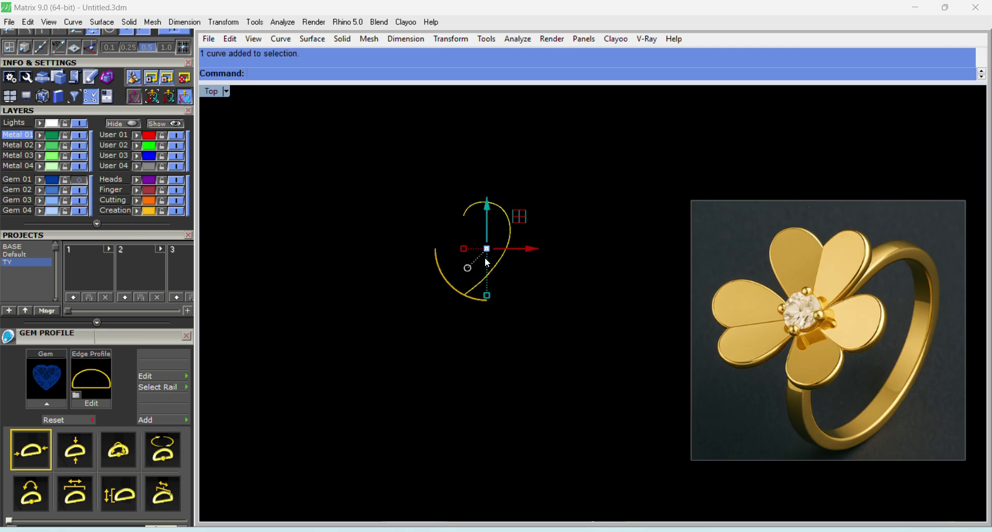
double_click(211, 91)
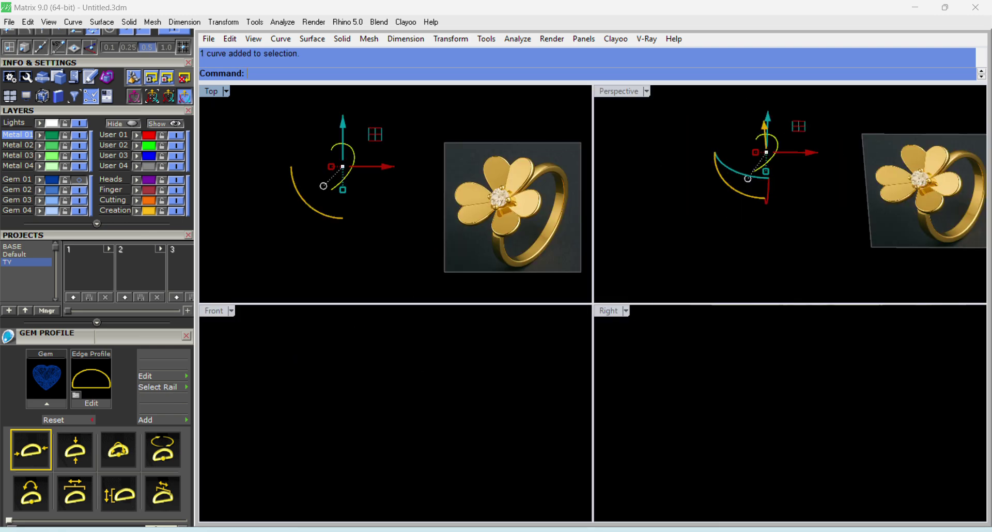
type("zsa")
key("Return")
scroll(422, 370, "down", 6)
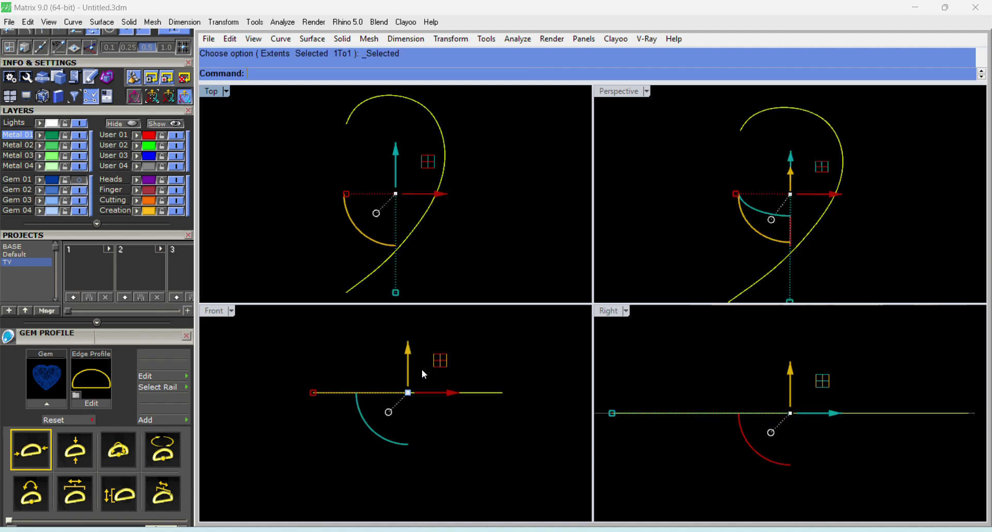
right_click_drag(775, 217, 798, 161)
left_click(827, 170)
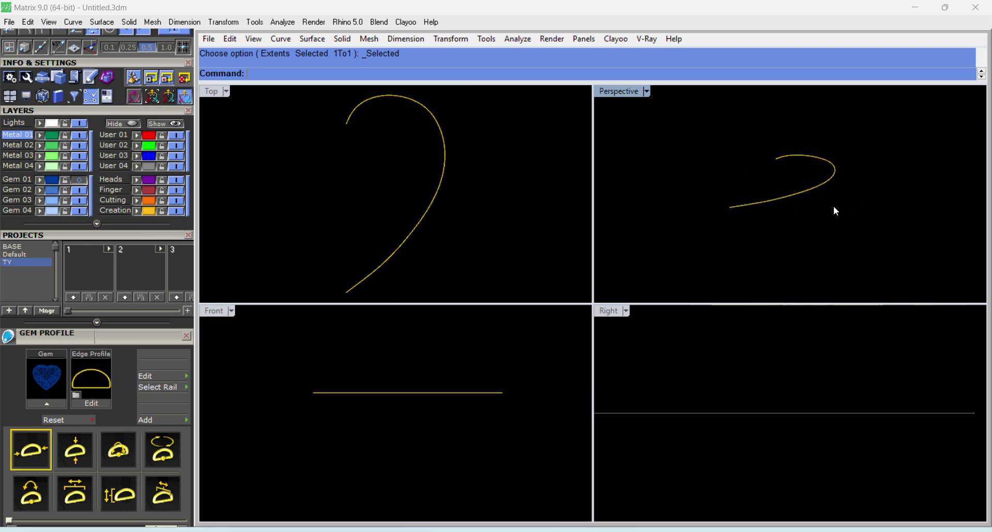
Rotate the half-heart curve about 10 degrees upward around the origin in the Front view.
left_click_drag(834, 208, 797, 186)
type("r")
key("Return")
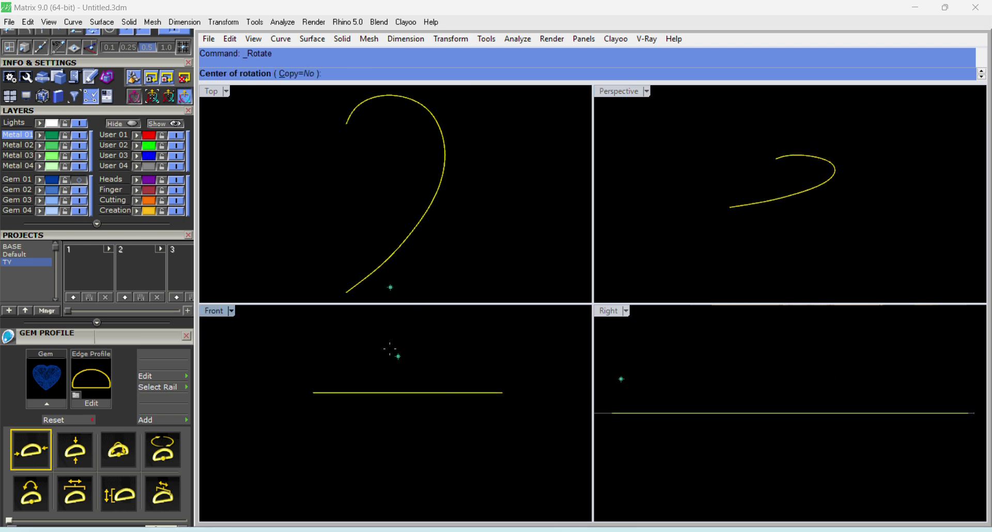
type("0")
key("Return")
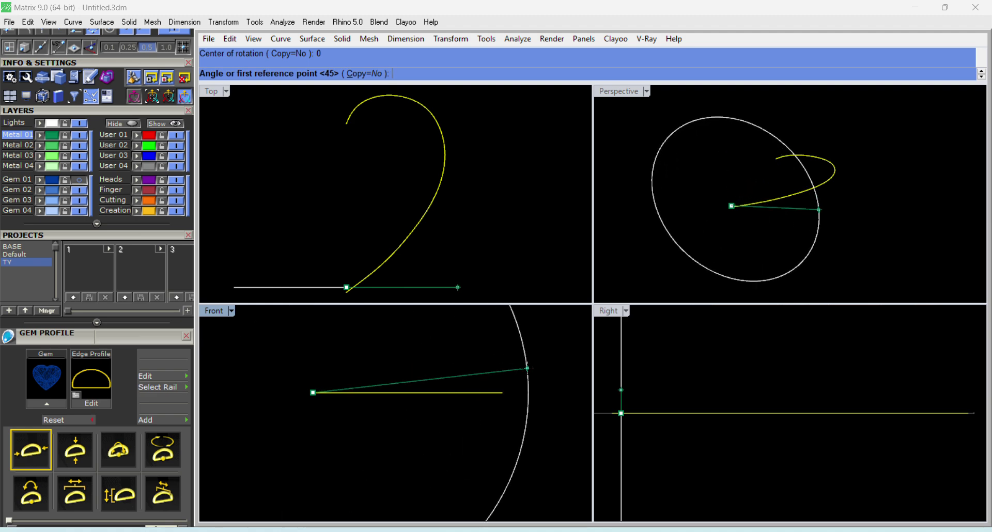
left_click(527, 367)
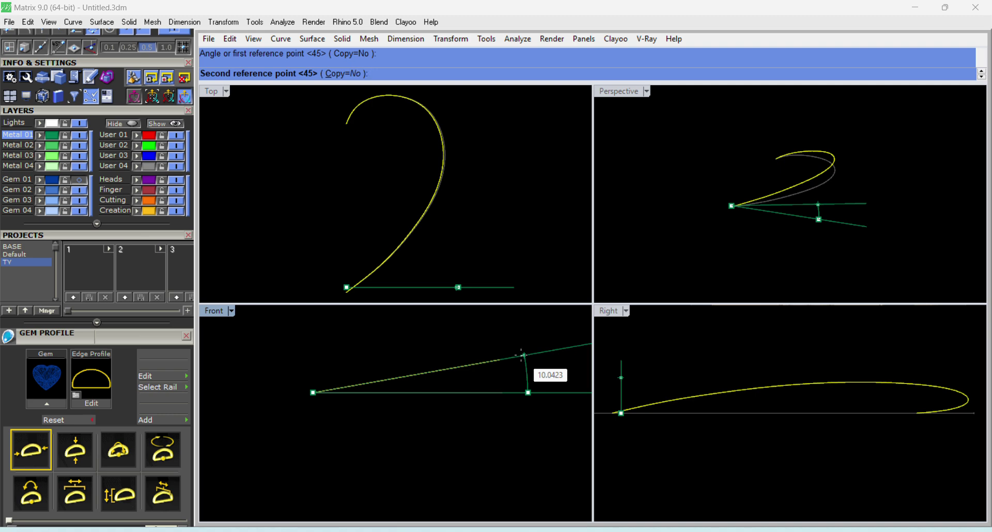
left_click(522, 355)
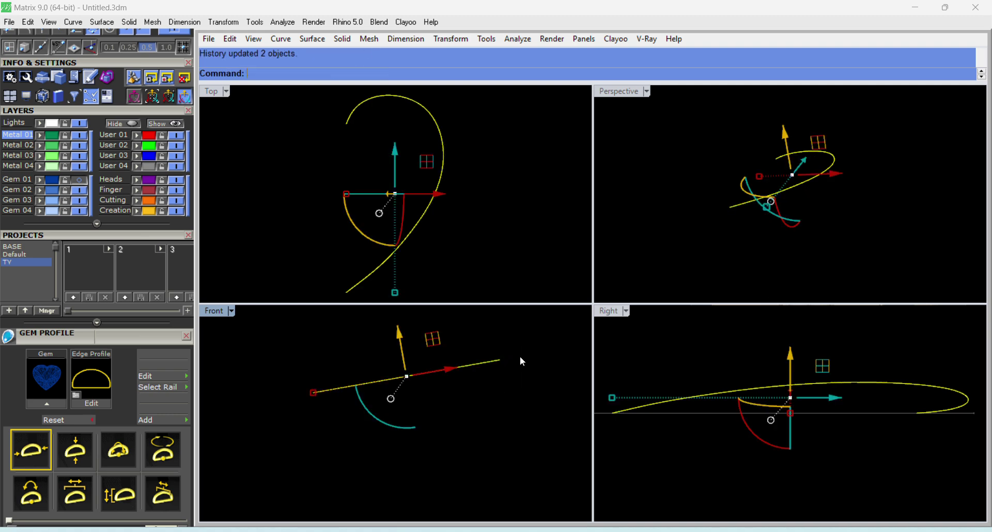
left_click(520, 355)
Mirror the tilted half-heart curve across the vertical axis through the origin in the Top view.
left_click(413, 226)
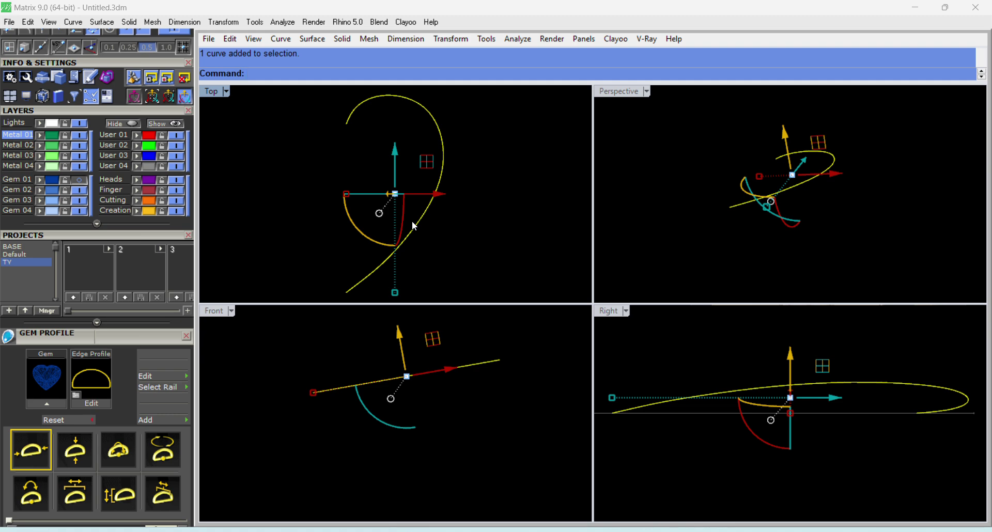
key("ctrl+m")
type("0")
key("Return")
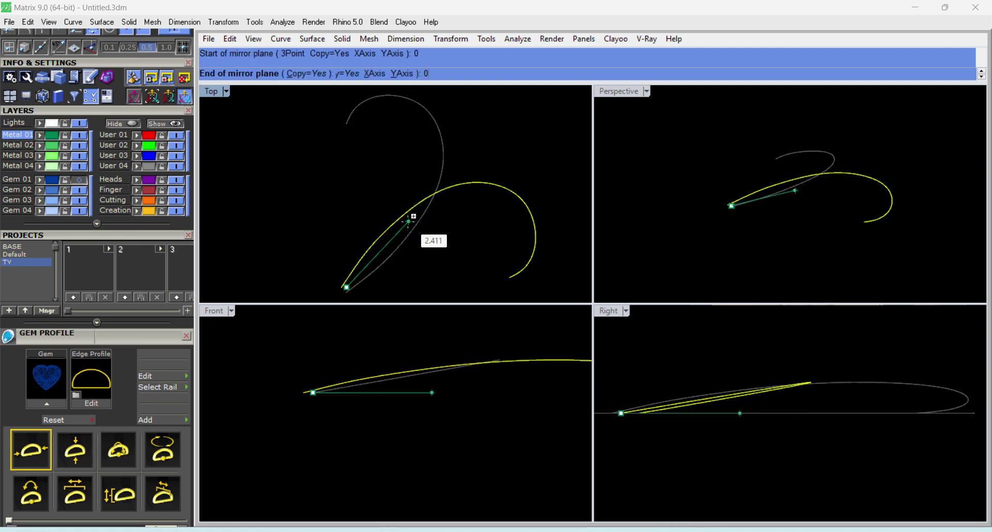
left_click(383, 173)
key("Escape")
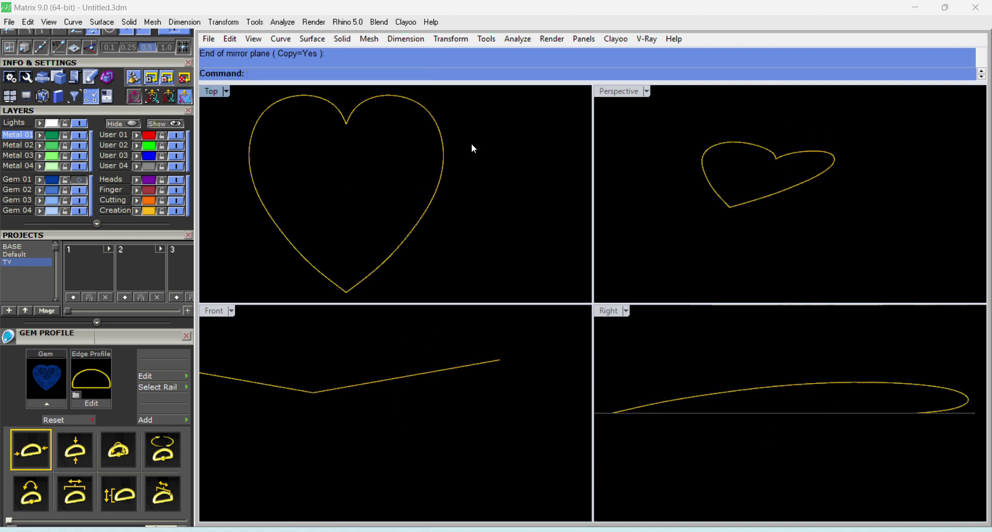
Draw a straight line from the notch of the heart to its lower tip.
scroll(472, 145, "down", 2)
key("l")
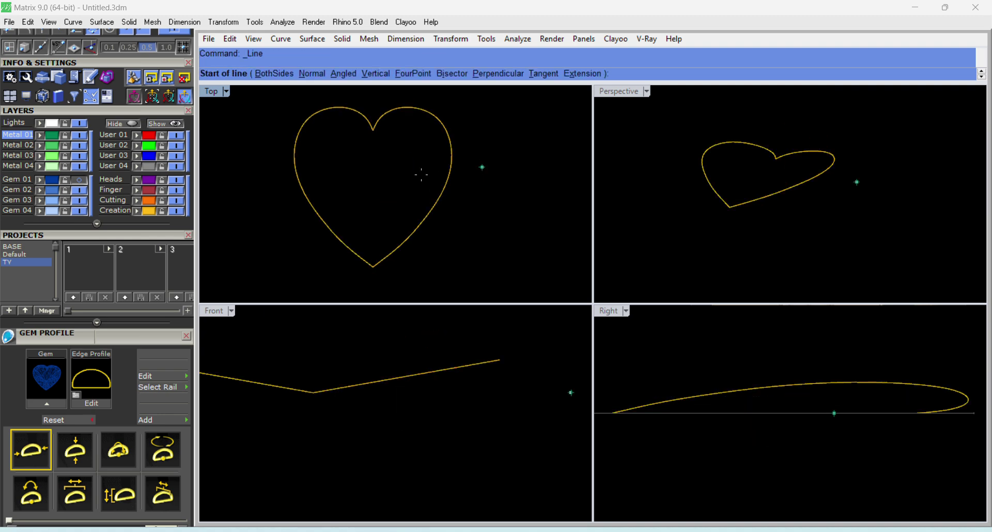
left_click(373, 137)
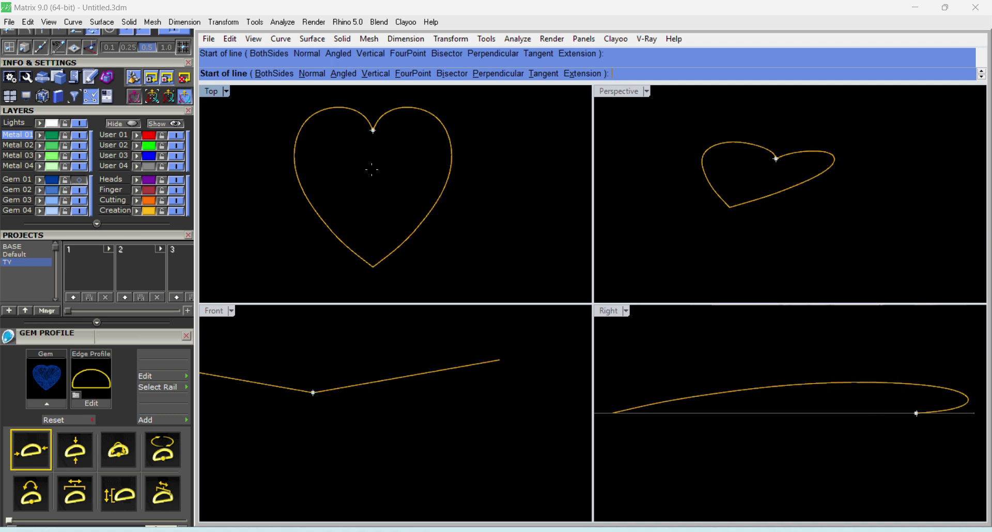
left_click(373, 267)
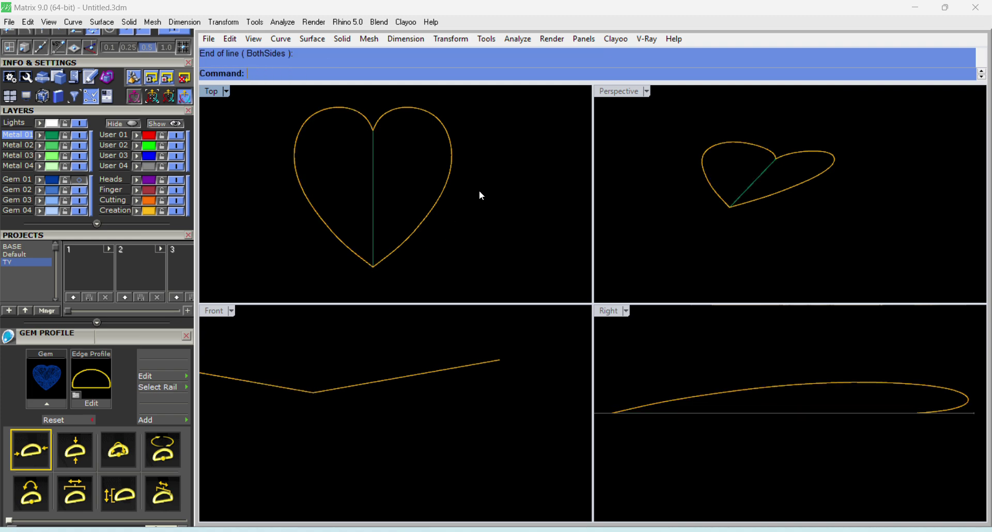
Create a Patch surface from the right half-heart curve and the centre line.
left_click_drag(497, 169, 370, 206)
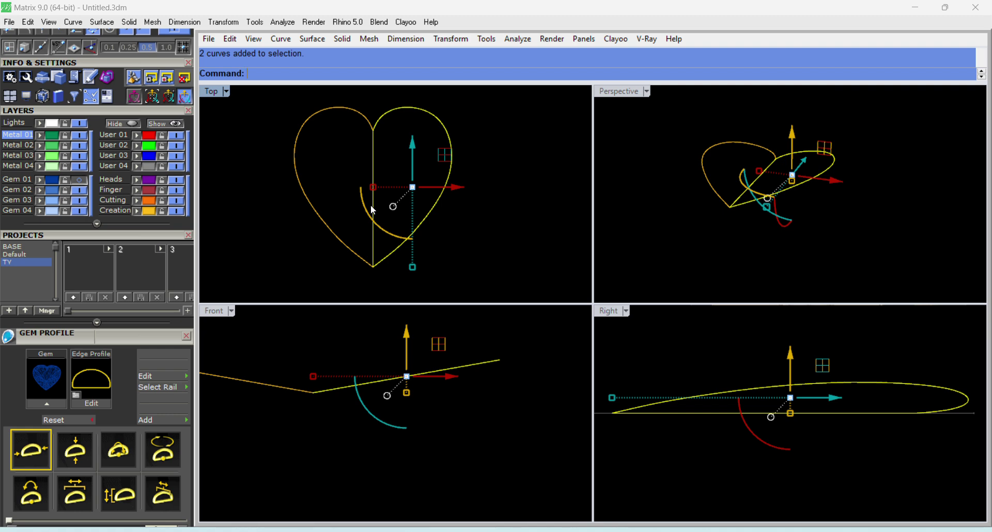
type("patch")
key("Return")
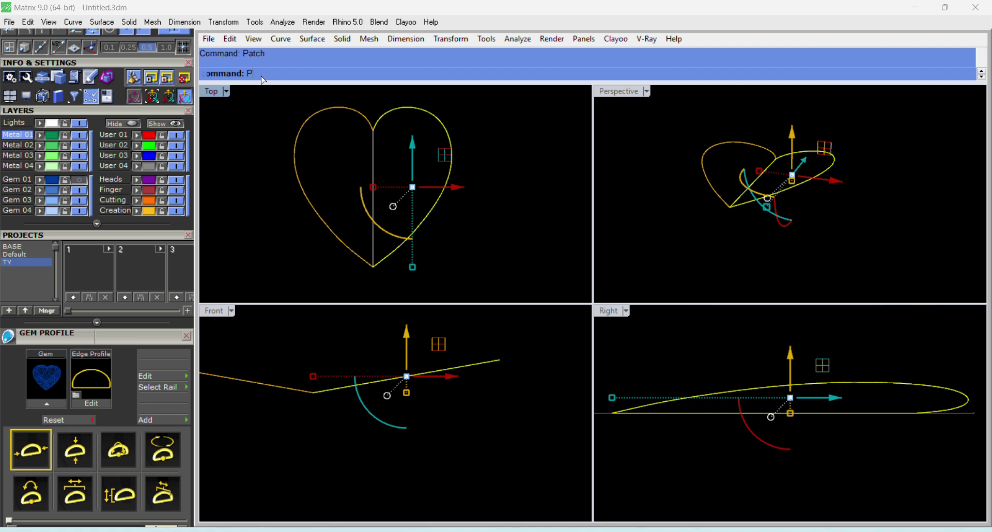
key("Return")
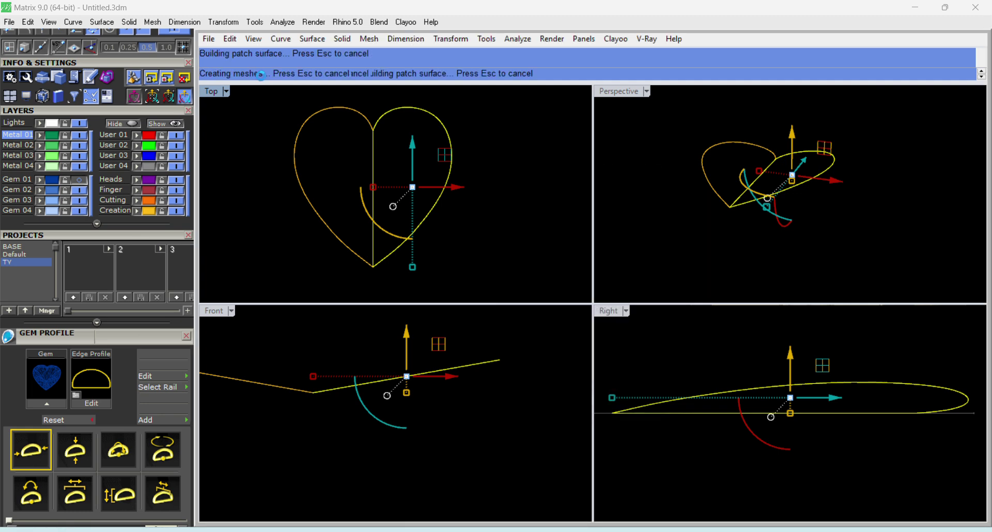
Mirror the patch surface across the vertical axis through the origin to fill the left half of the heart.
left_click(395, 178)
type("mm")
key("Return")
type("0")
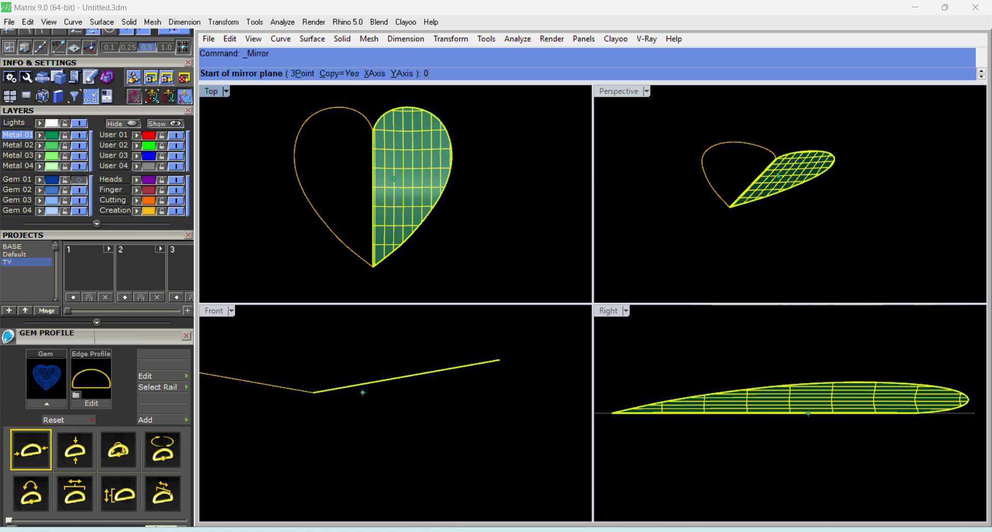
key("Return")
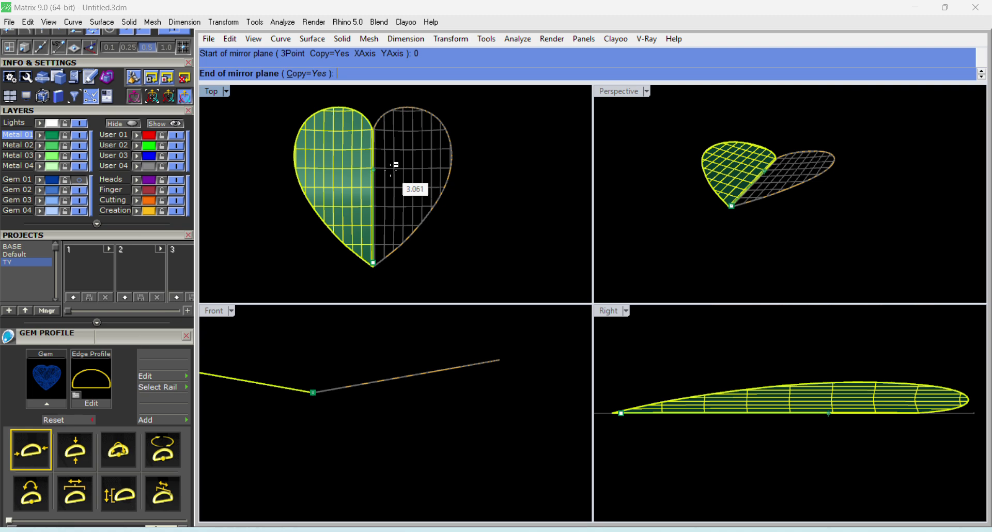
left_click(393, 176)
key("Escape")
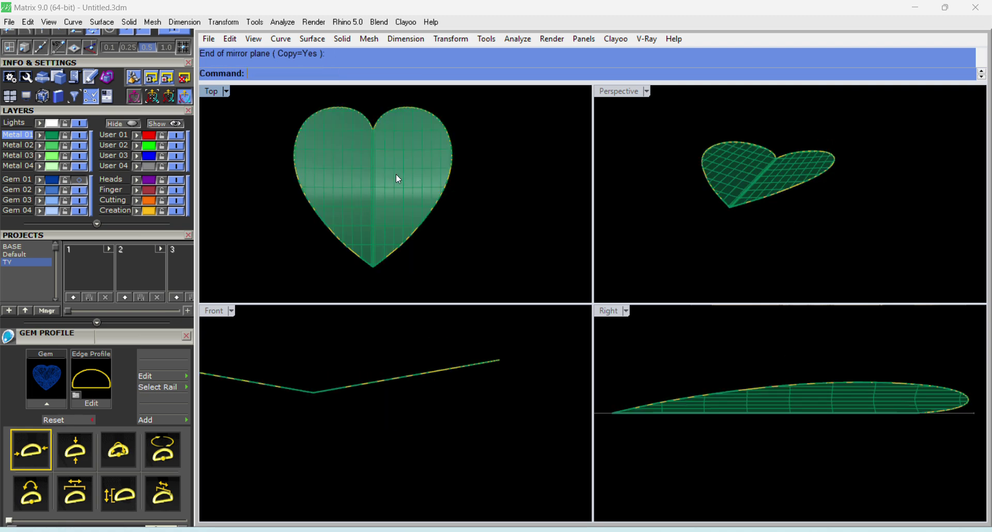
Polar-array both halves of the heart surface around the origin with 3 items over 360 degrees.
scroll(402, 173, "down", 2)
right_click_drag(346, 399, 432, 402)
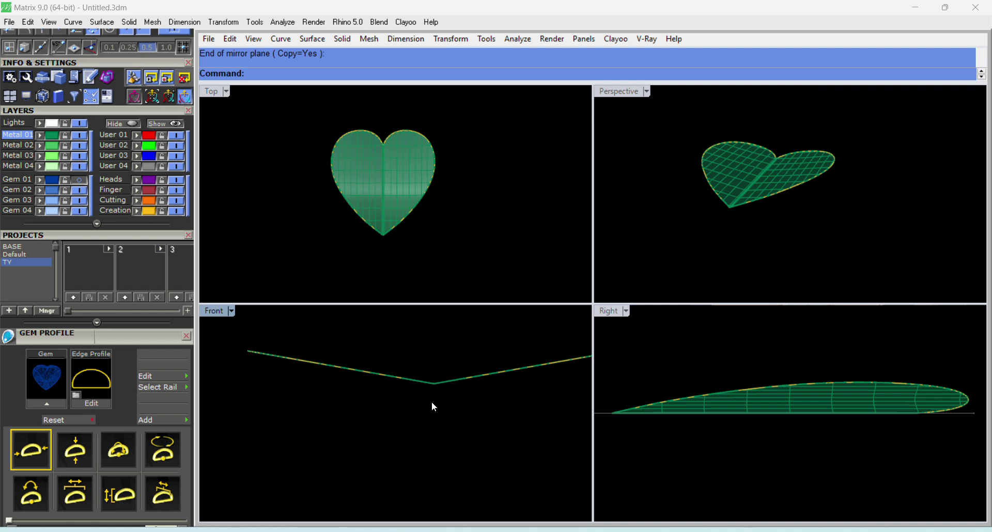
scroll(392, 217, "up", 3)
left_click(370, 197)
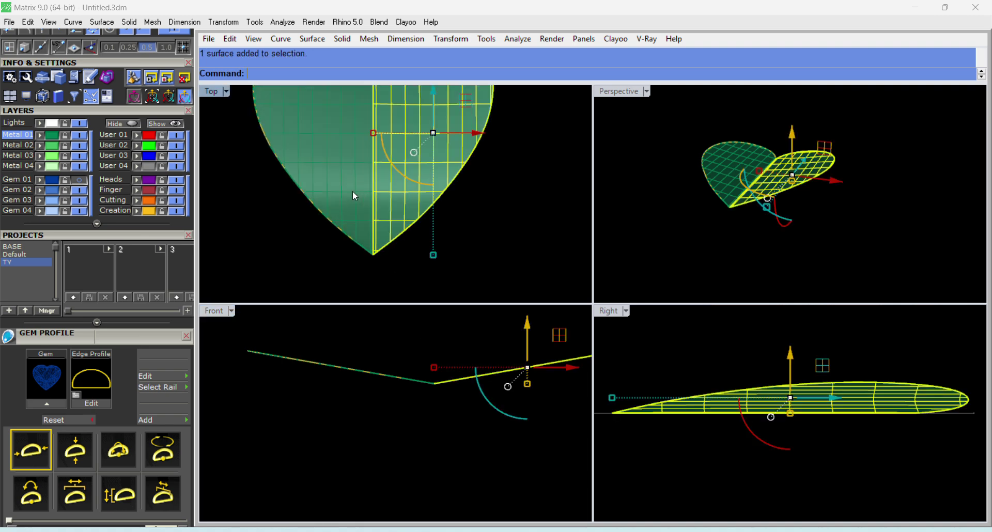
scroll(353, 192, "down", 4)
scroll(399, 210, "down", 3)
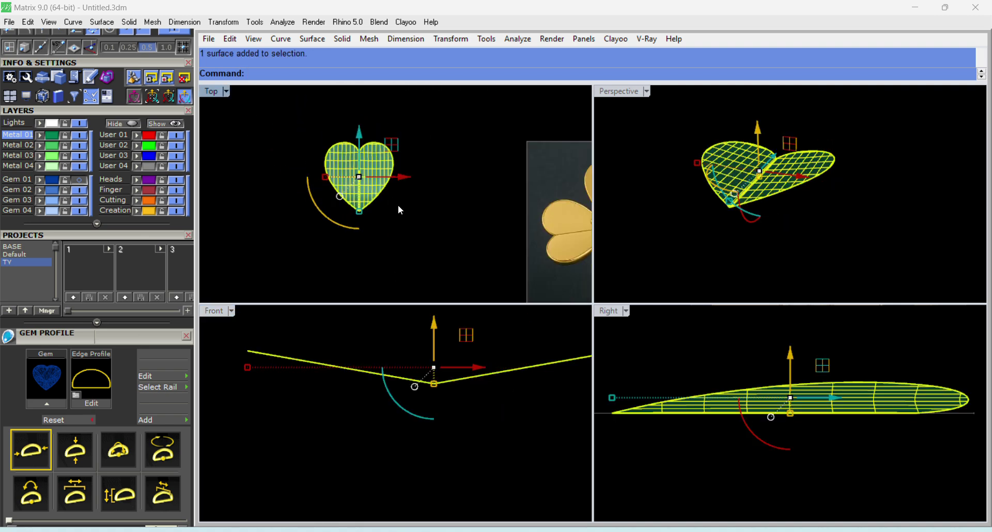
right_click_drag(456, 221, 438, 199)
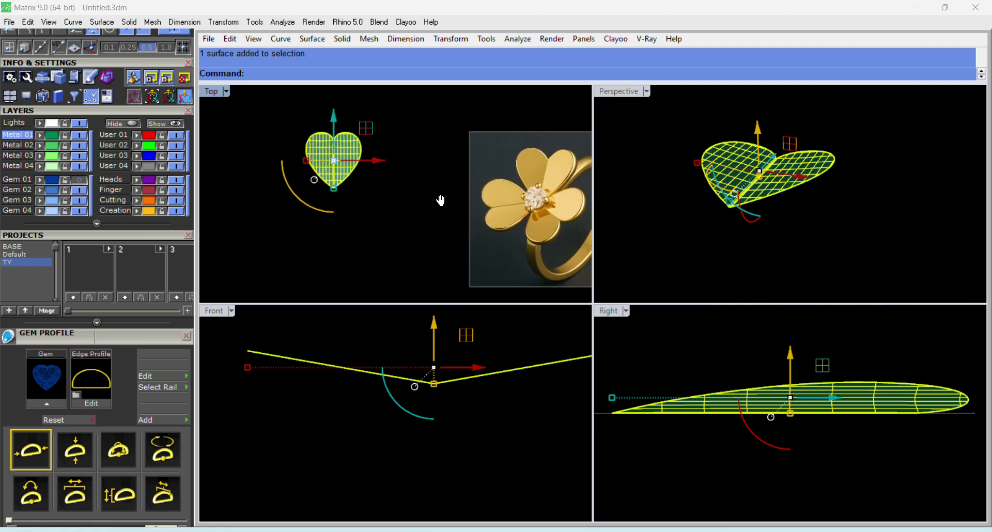
scroll(415, 184, "up", 1)
type("ap")
key("Return")
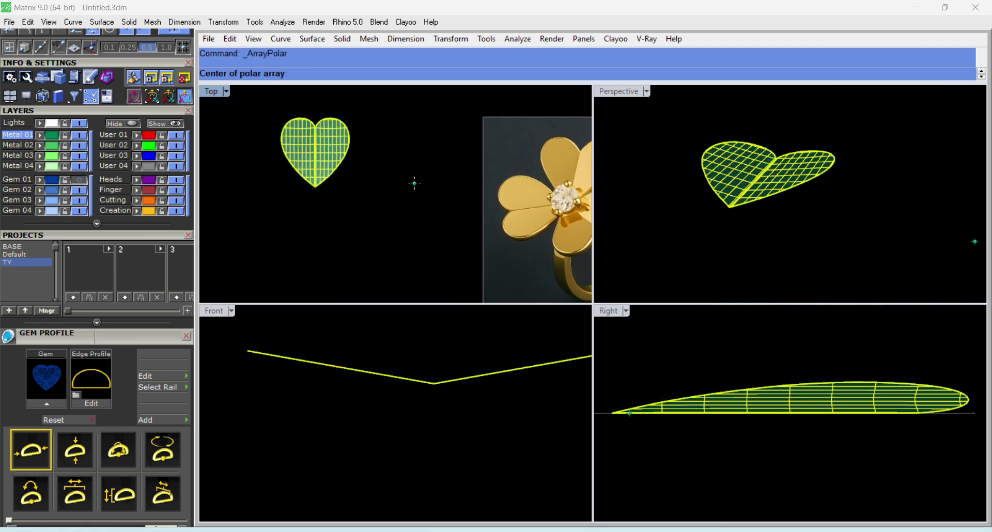
type("0")
key("Return")
key("Return")
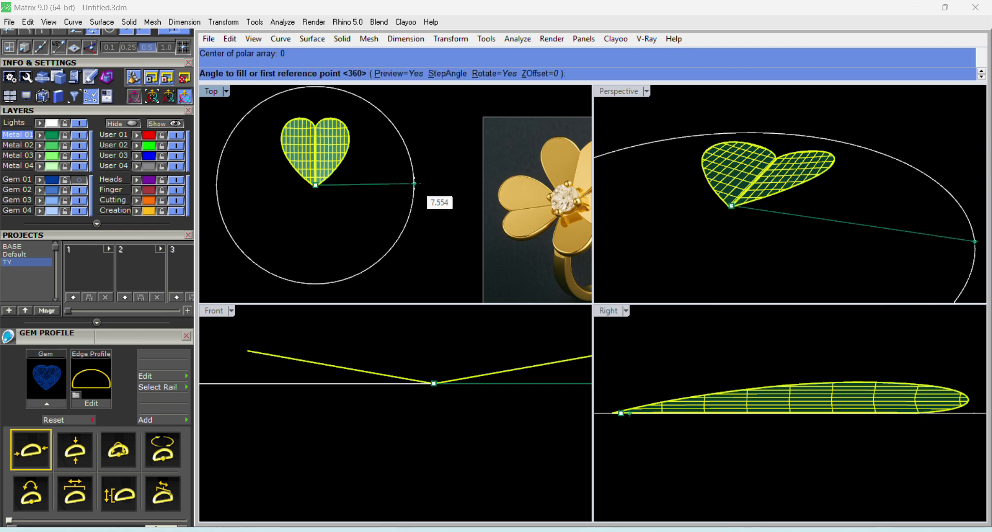
key("Return")
key("Return")
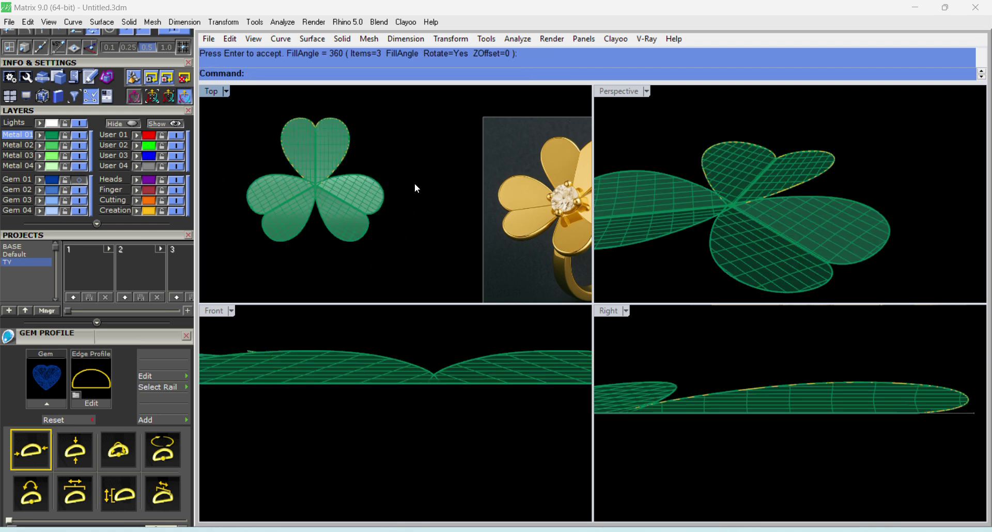
Rotate the upper heart petal and its curves upward by 10 degrees about the origin in the Right view.
scroll(411, 391, "down", 1)
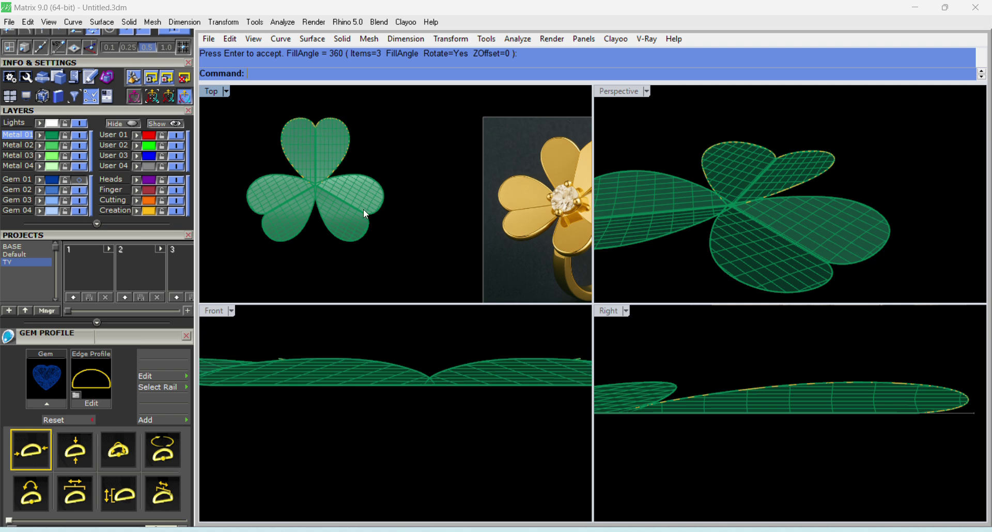
scroll(363, 209, "down", 3)
scroll(502, 183, "up", 2)
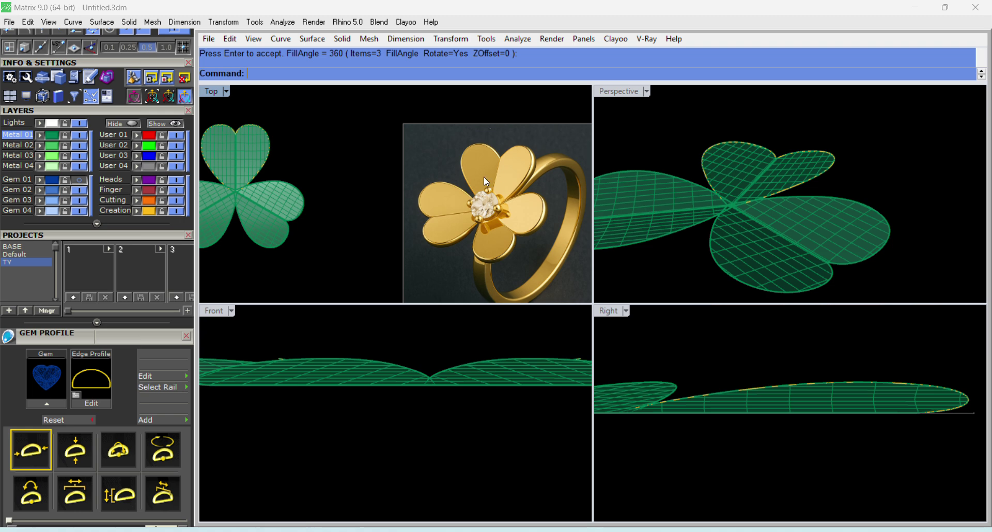
scroll(519, 180, "down", 1)
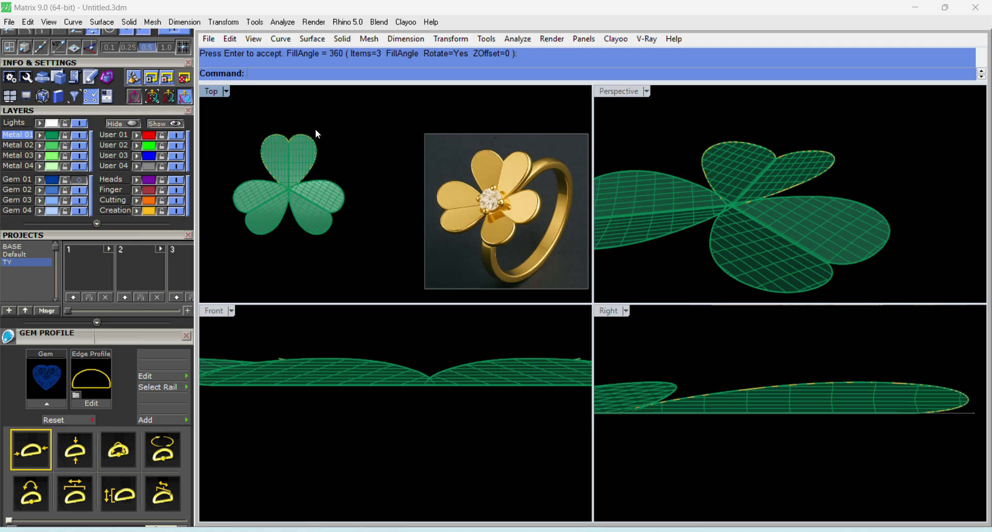
left_click(265, 148)
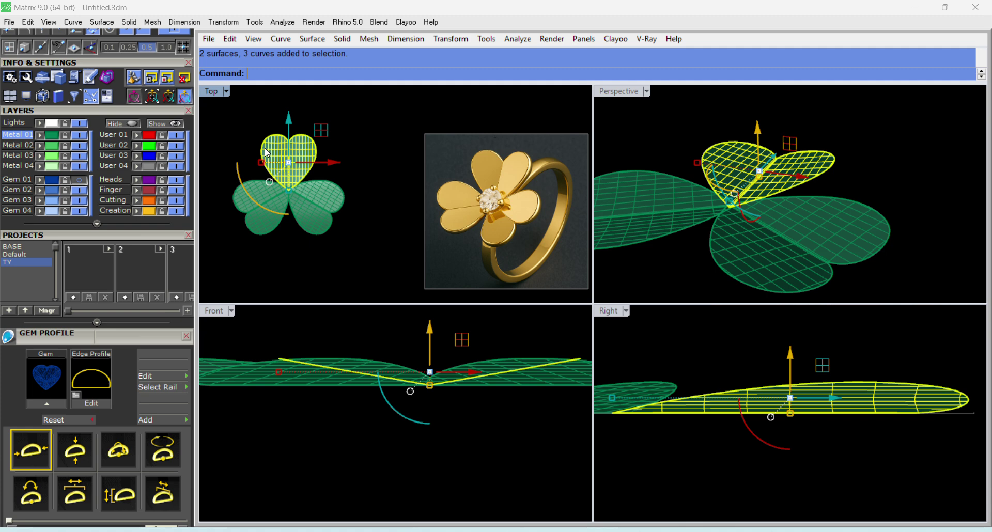
scroll(265, 170, "up", 2)
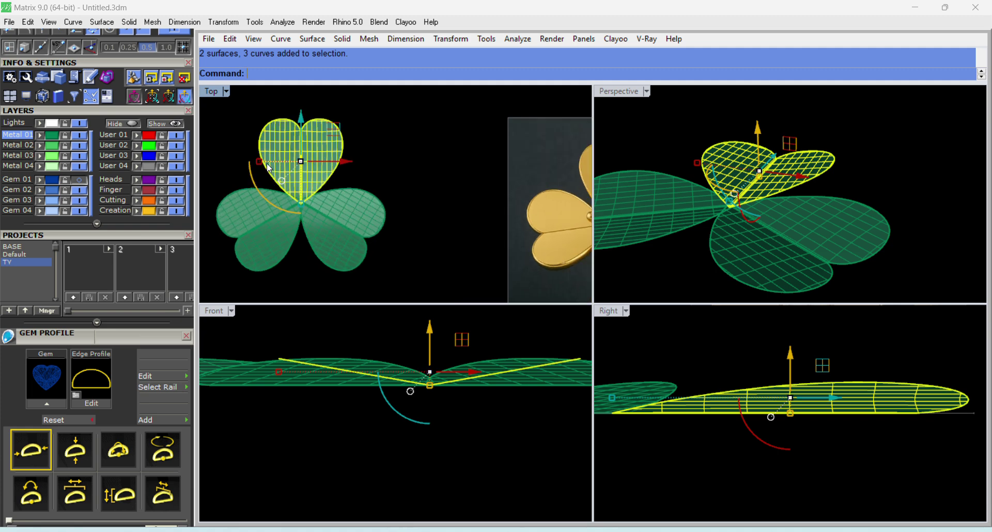
right_click(728, 387)
right_click_drag(727, 387, 777, 386)
type("0")
key("Return")
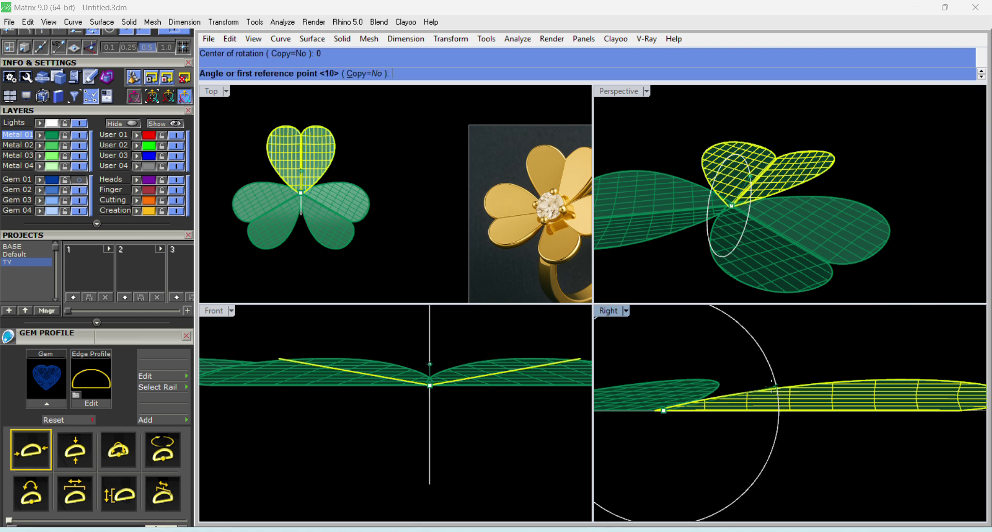
scroll(780, 385, "down", 2)
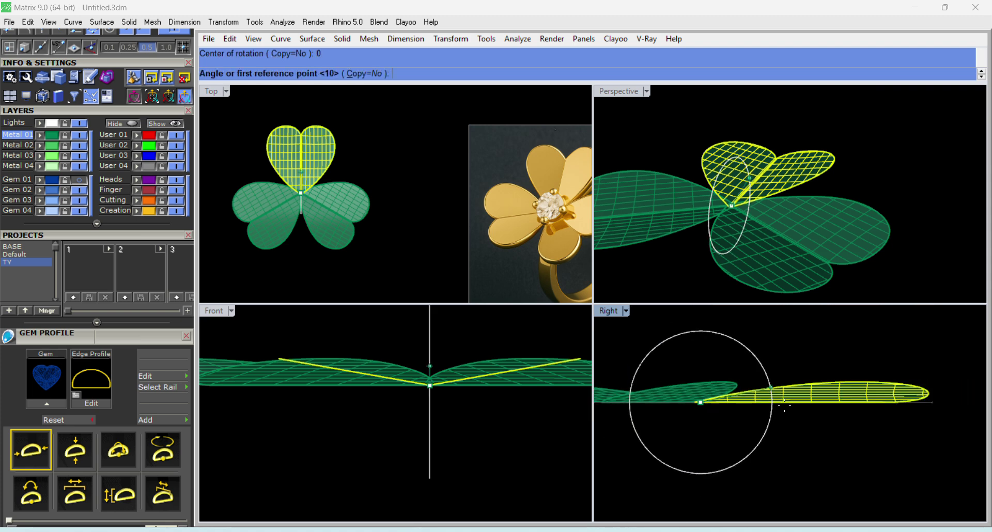
left_click(873, 462)
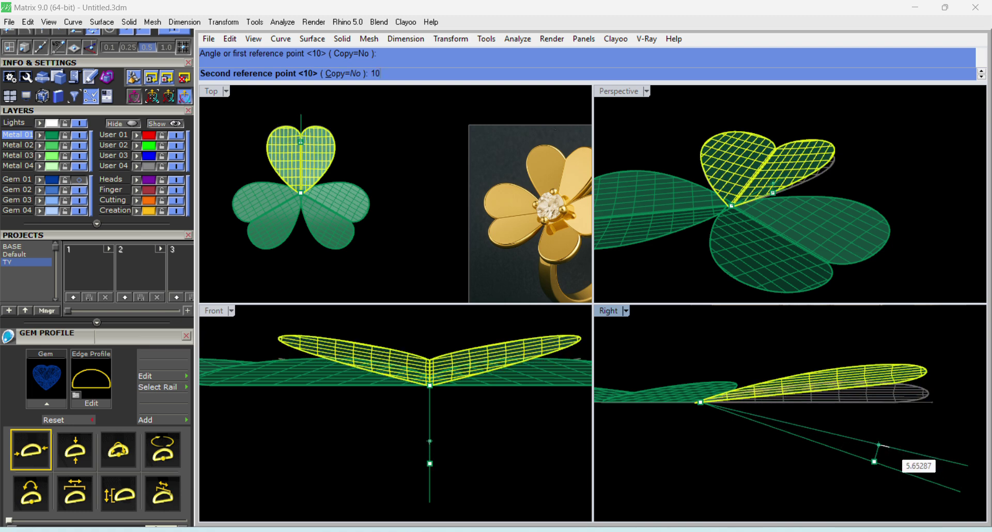
key("Return")
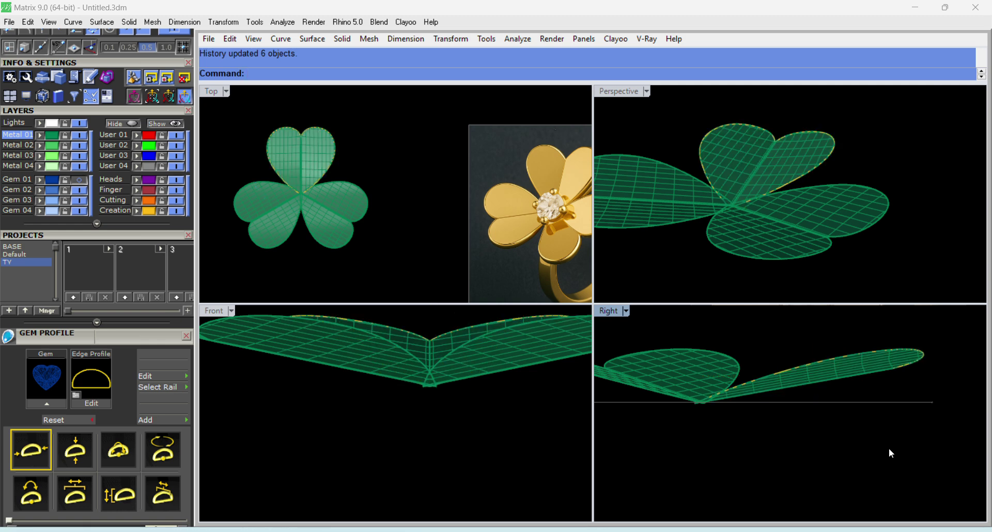
Join the two halves of the original heart petal into one polysurface.
scroll(297, 189, "up", 2)
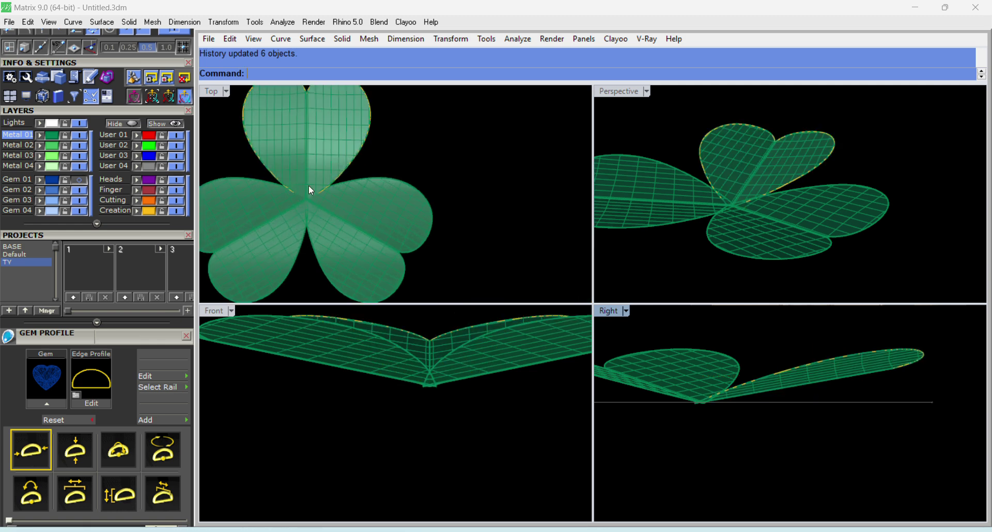
right_click_drag(813, 226, 841, 236)
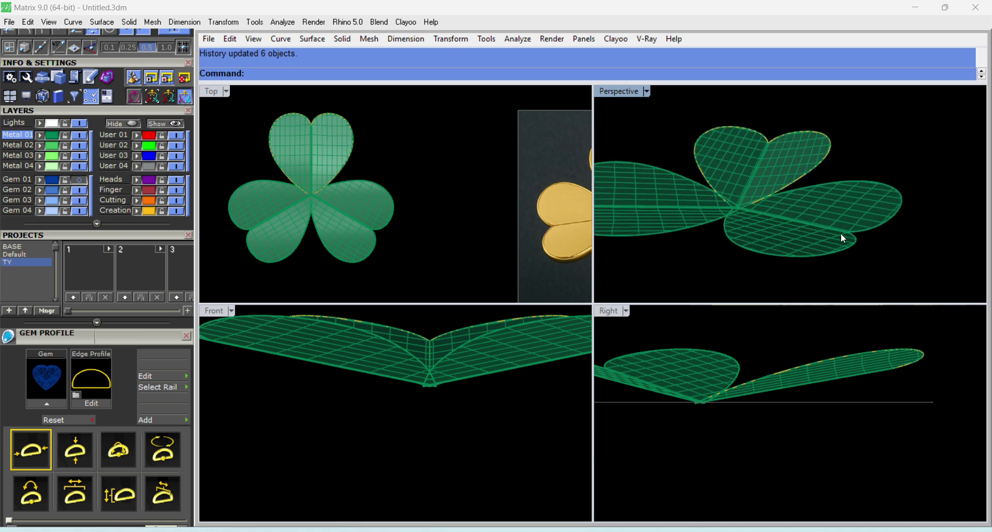
scroll(510, 186, "down", 5)
left_click(458, 197)
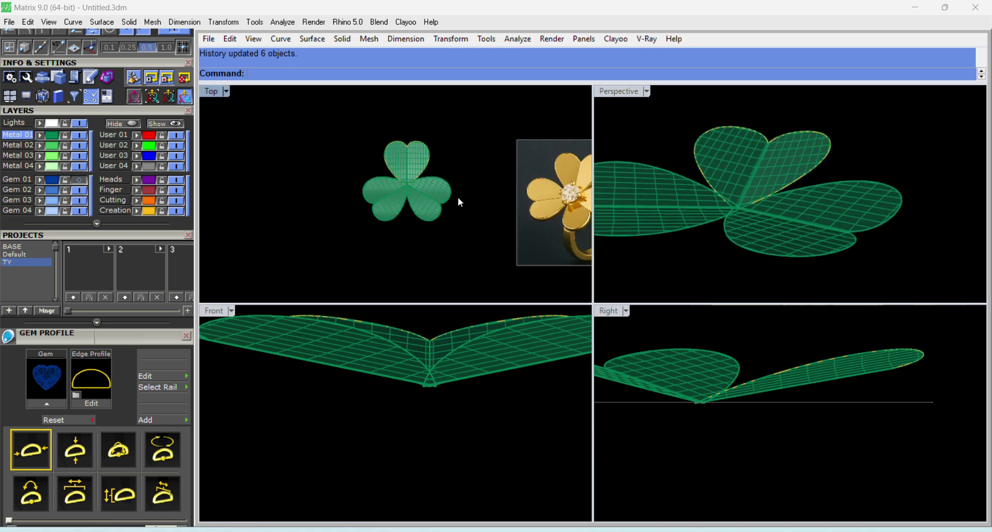
key("Right")
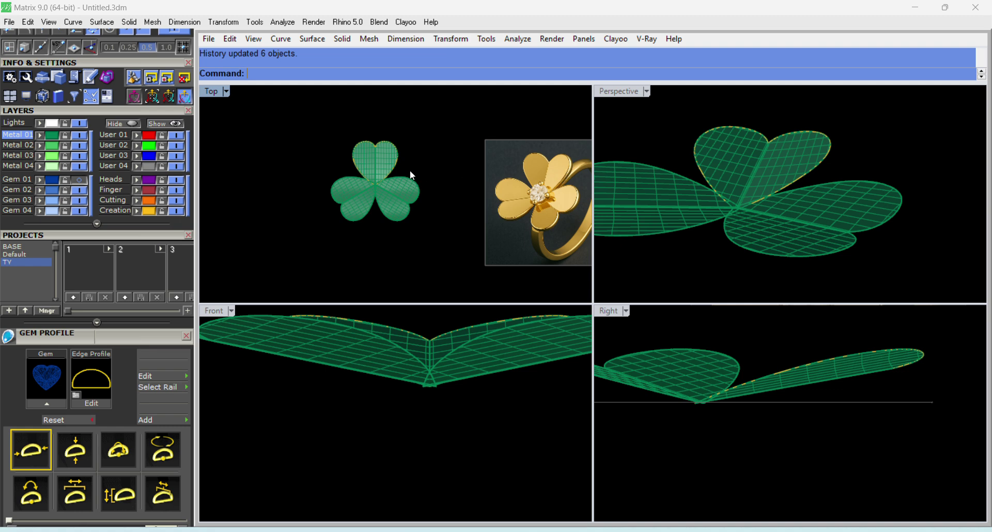
scroll(393, 166, "up", 5)
left_click(382, 157)
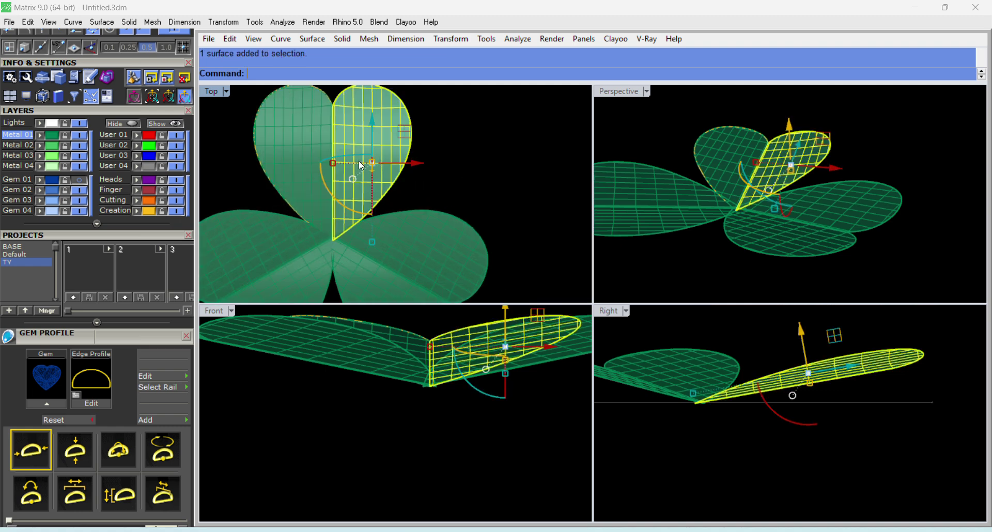
left_click(298, 162, "shift")
double_click(625, 93)
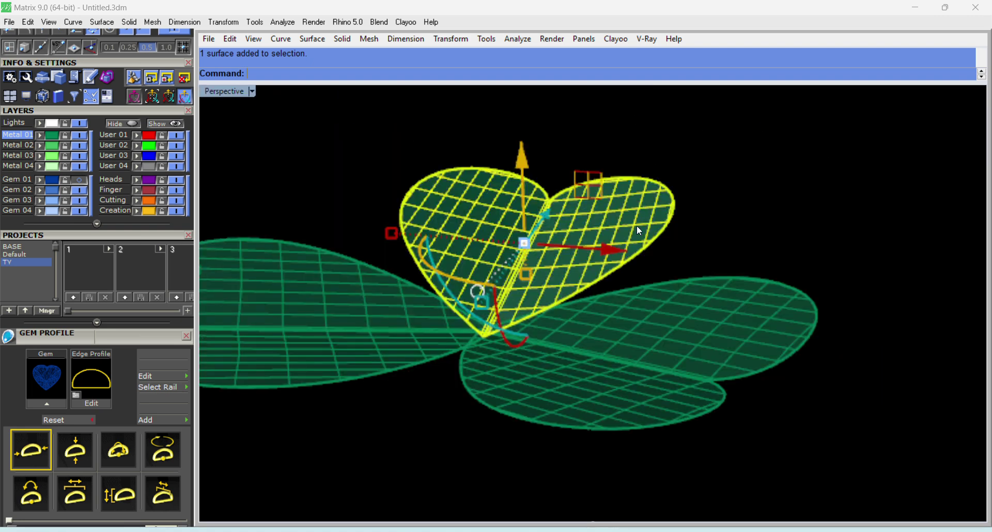
scroll(554, 229, "down", 5)
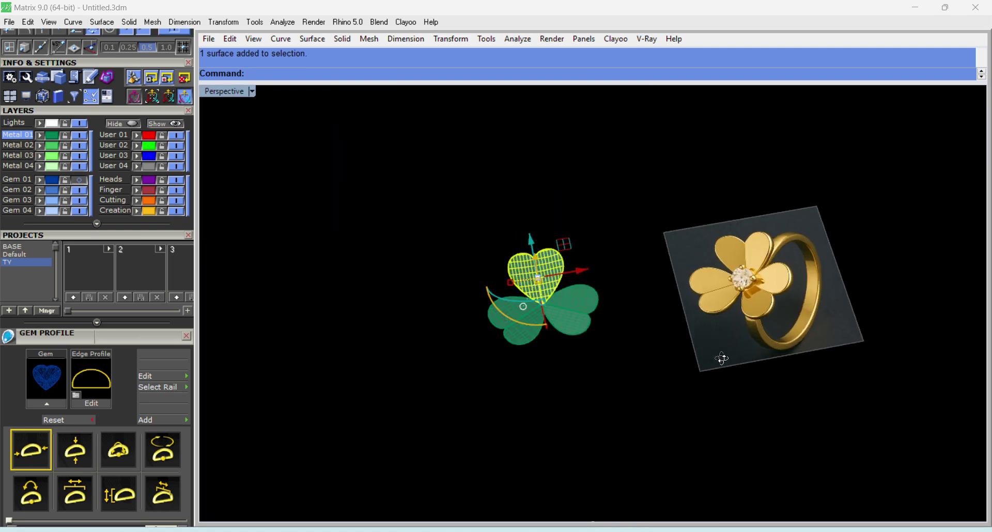
scroll(587, 291, "up", 4)
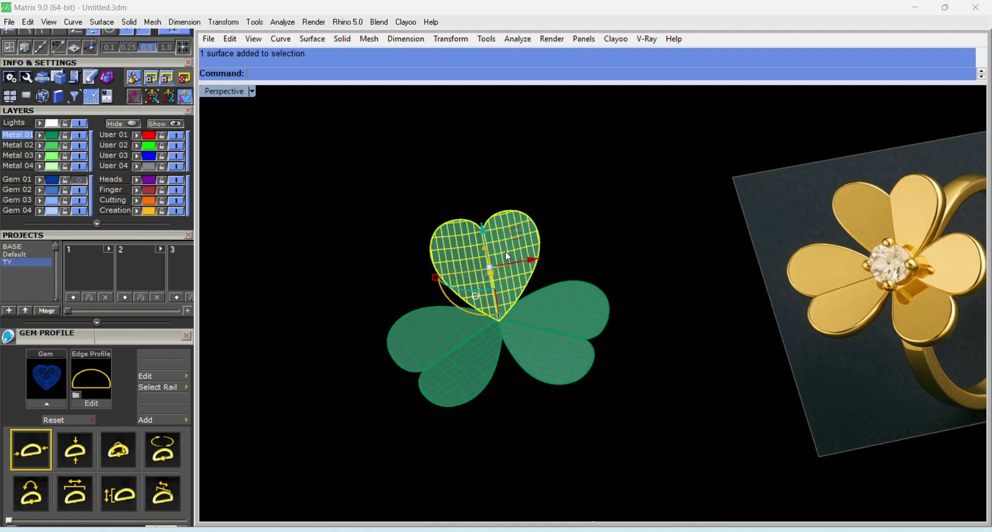
key("ctrl+j")
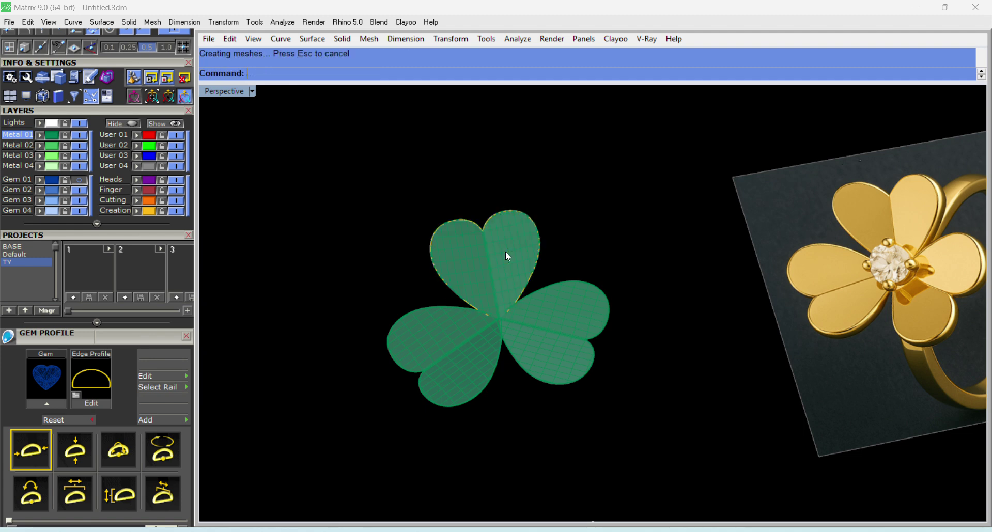
Thicken the joined heart petal downward with OffsetSrf, using round corners, solid output and deletion of the input surface.
left_click(507, 252)
type("offsetsrf")
key("Return")
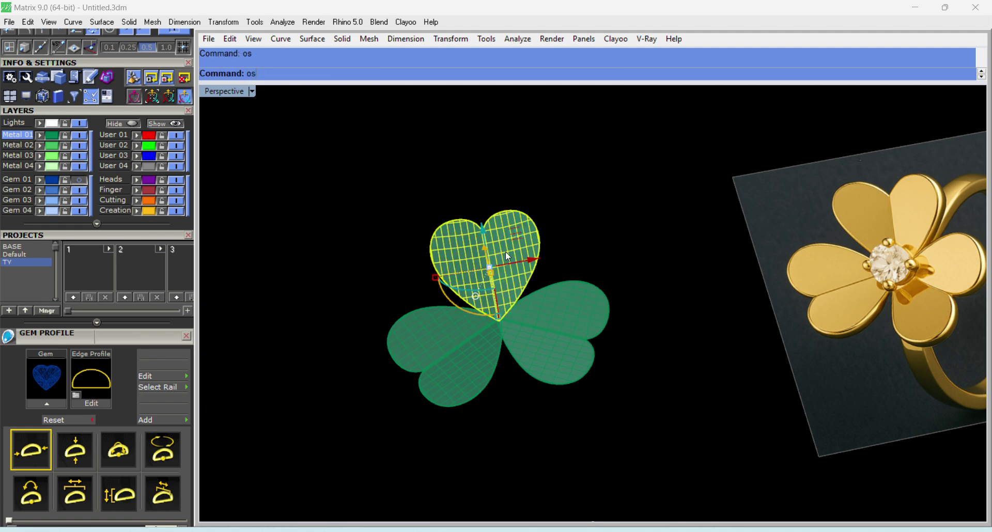
right_click_drag(616, 334, 579, 295)
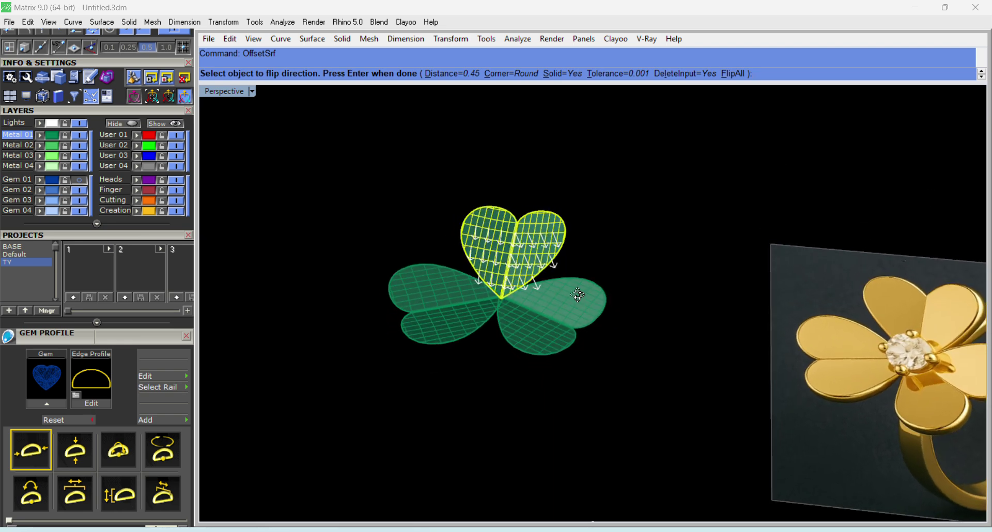
scroll(550, 271, "up", 3)
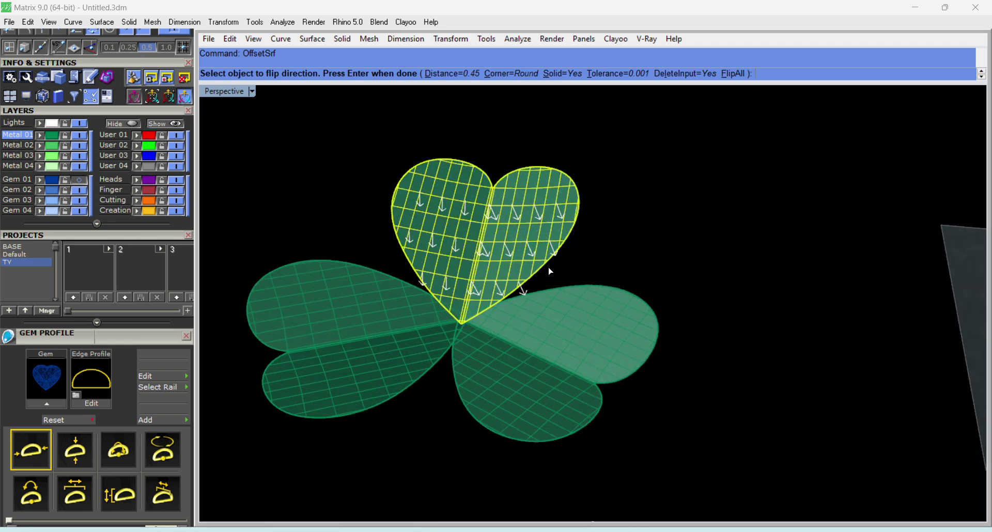
left_click(453, 74)
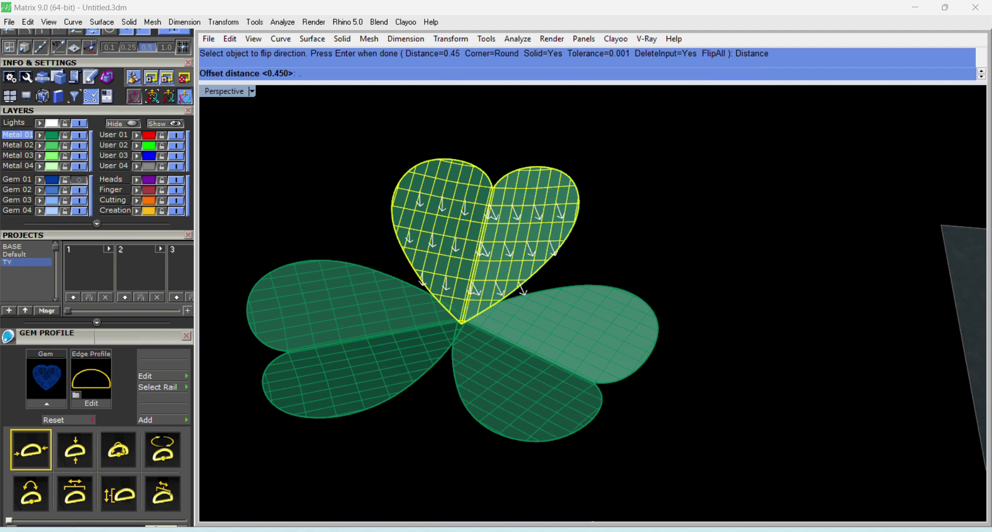
key("Return")
key("Return")
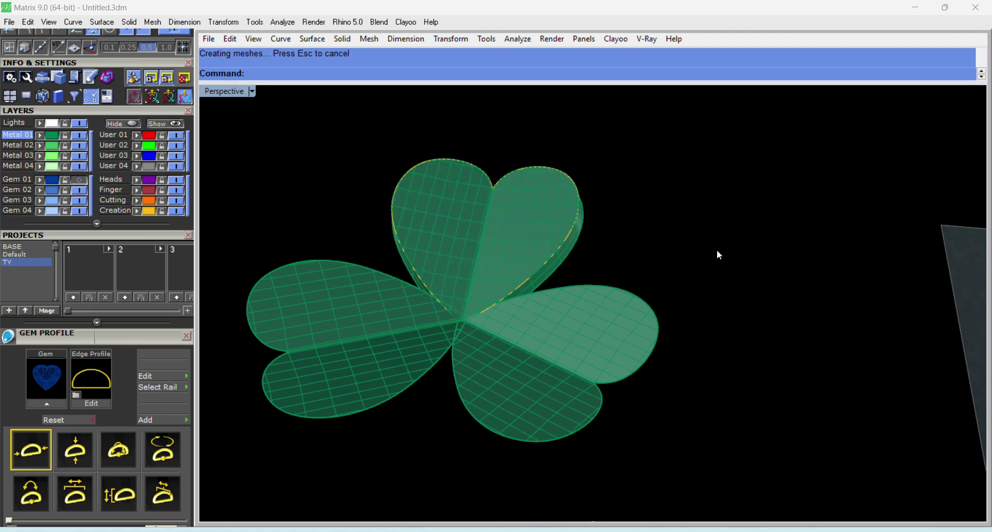
Move everything except the thickened heart petal to the User 01 layer and hide that layer.
key("ctrl+a")
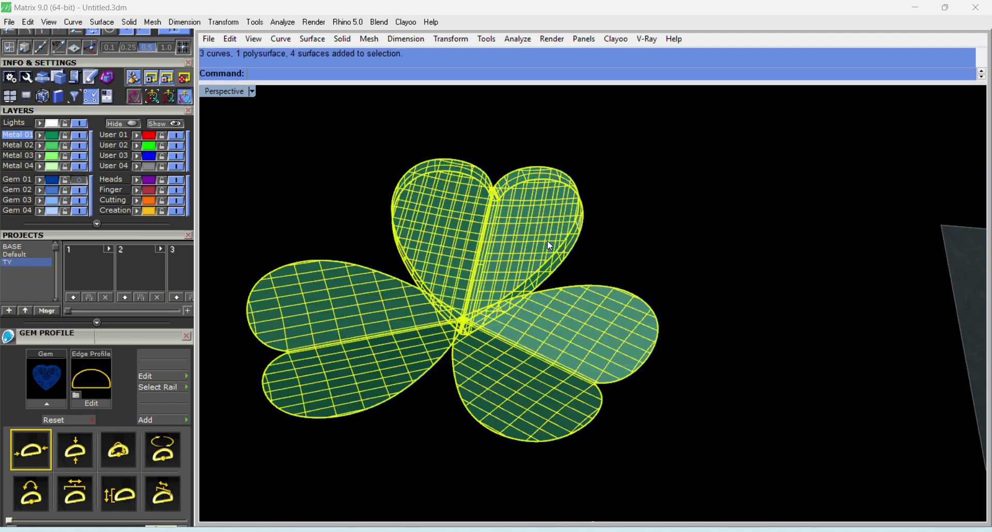
left_click(528, 229, "ctrl")
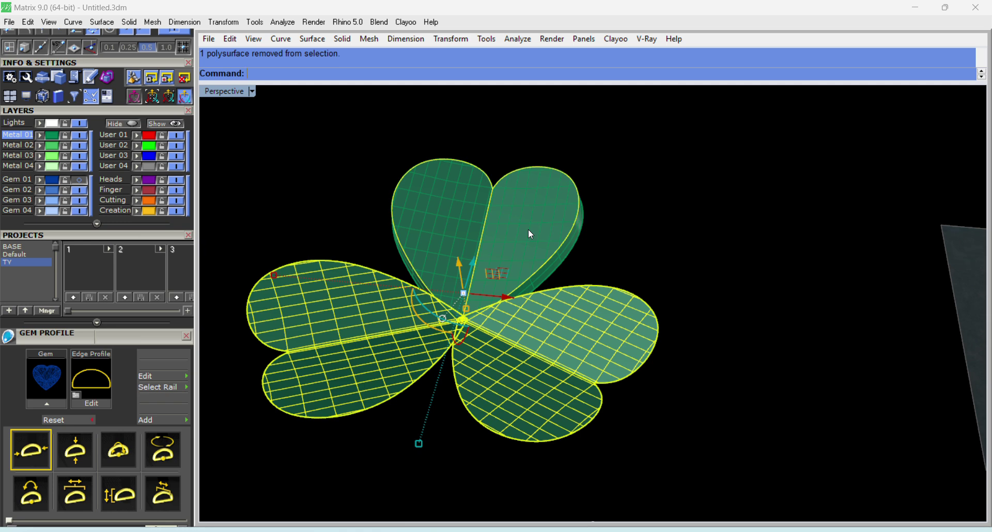
left_click(136, 136)
left_click(183, 135)
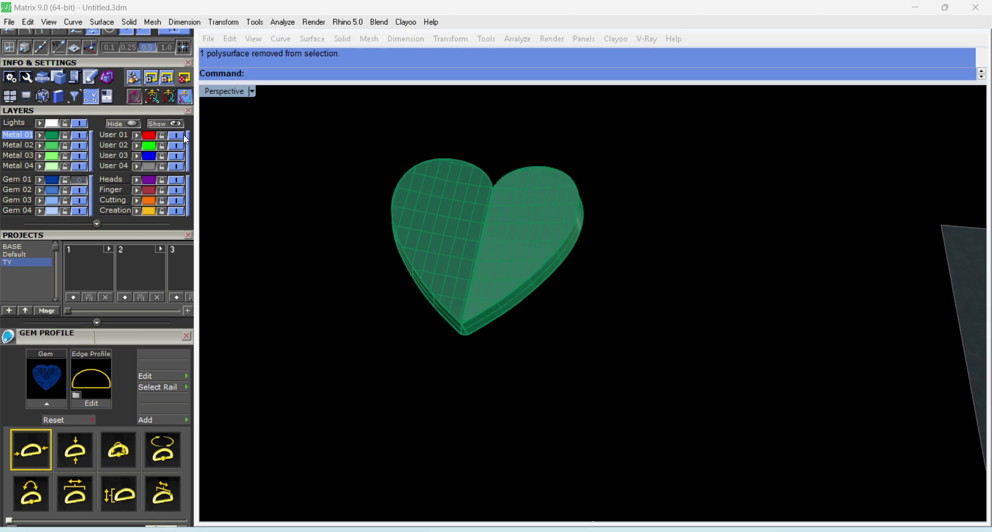
Examine the thickened heart petal from above and underneath, checking its side walls and notch against the reference ring.
right_click_drag(448, 302, 506, 228)
left_click(508, 230)
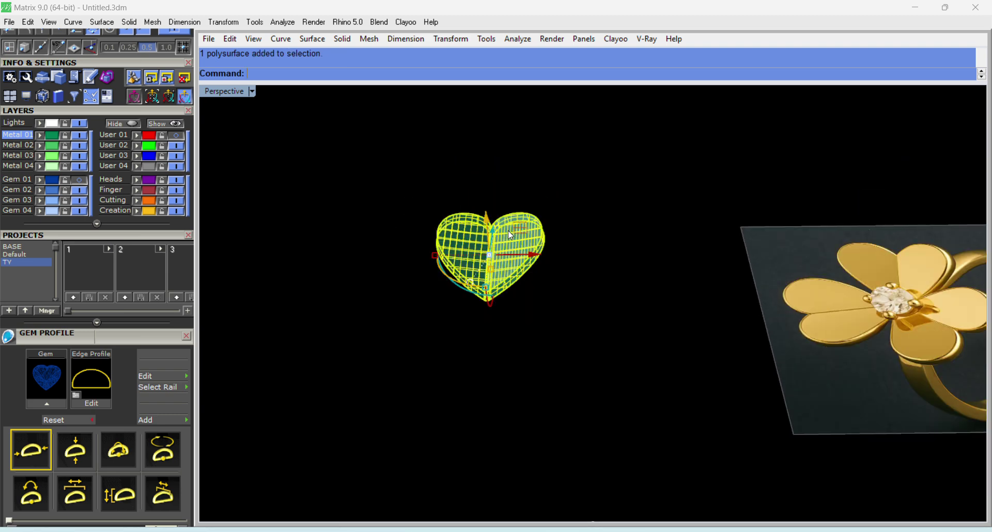
key("Escape")
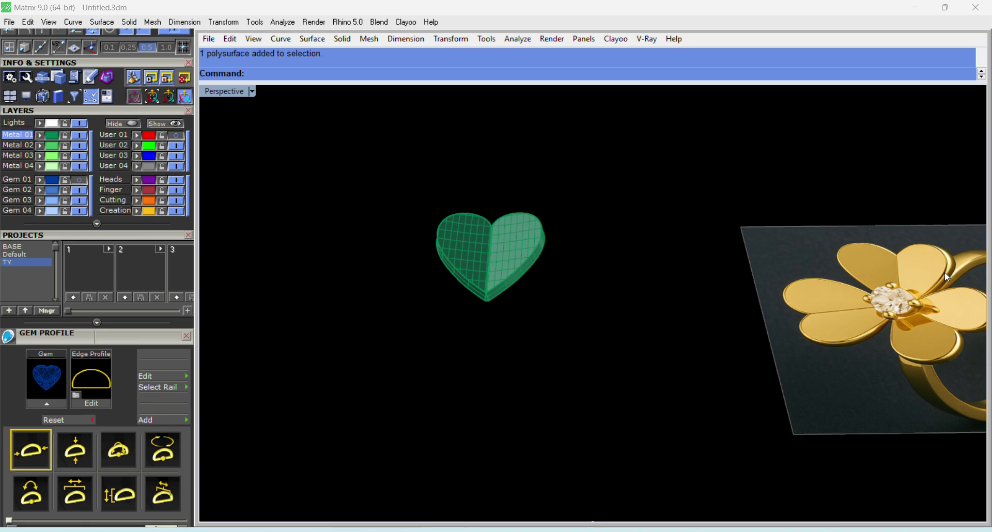
right_click_drag(938, 374, 933, 441)
scroll(509, 211, "up", 7)
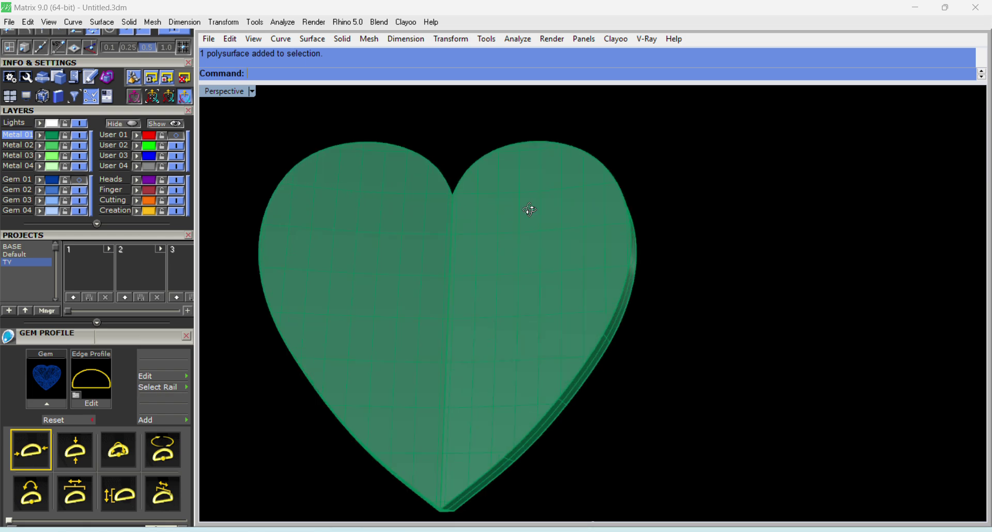
right_click_drag(533, 324, 505, 211)
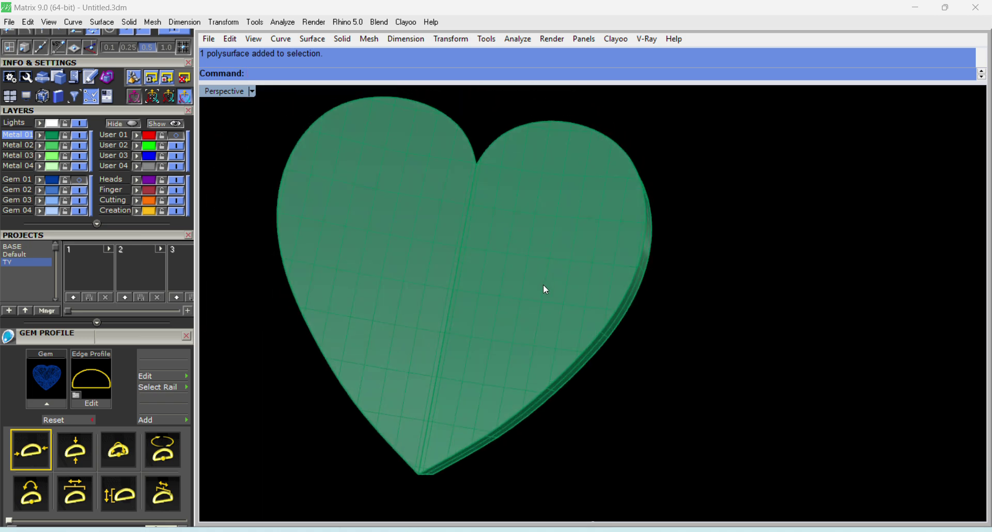
right_click_drag(545, 286, 465, 290)
scroll(450, 290, "up", 5)
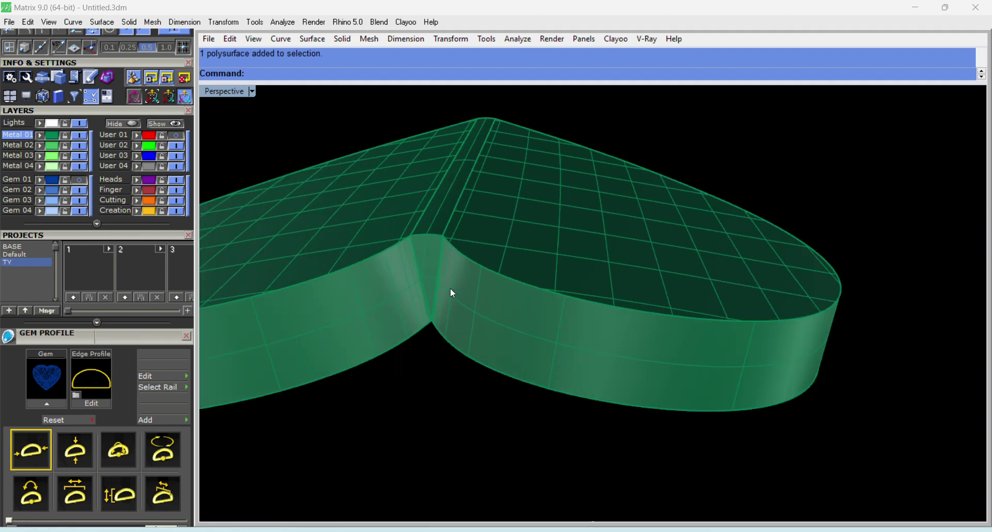
scroll(612, 222, "down", 7)
scroll(543, 279, "up", 5)
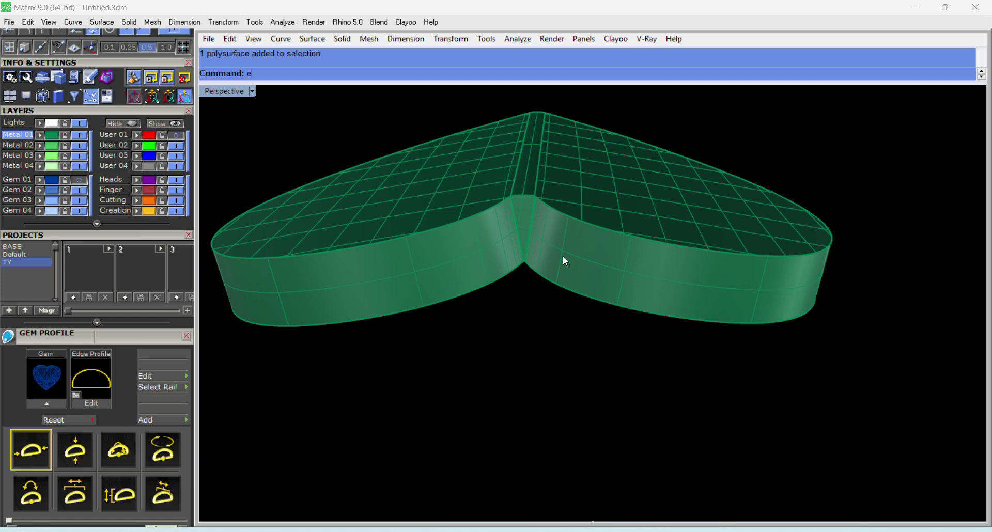
Extract all side-wall surfaces from the thickened heart petal with copying turned off and delete them.
type("xtractsrf")
key("Return")
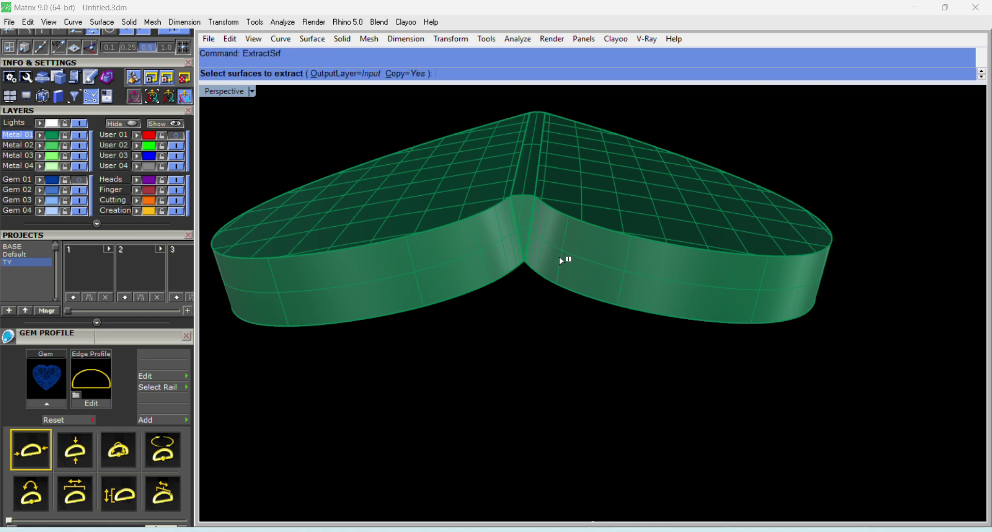
left_click(398, 74)
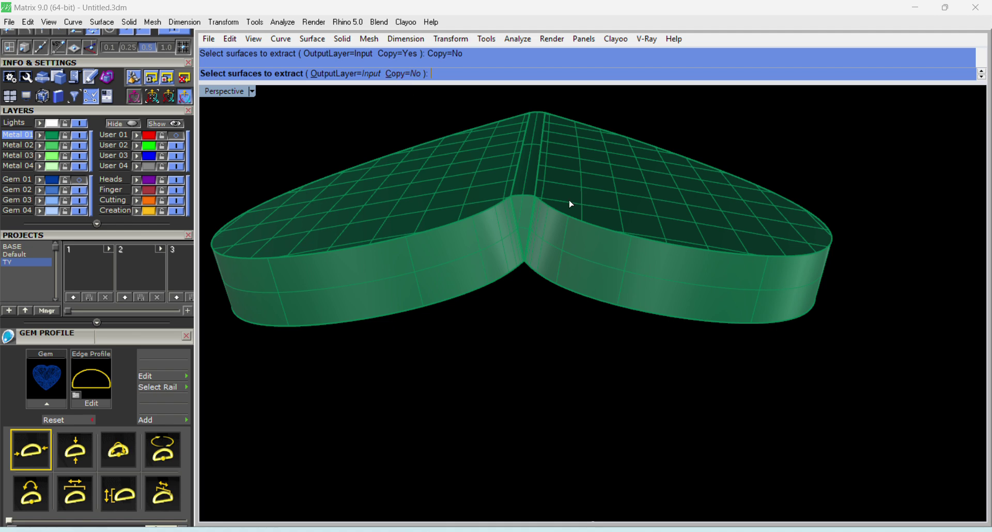
left_click(590, 269)
scroll(523, 226, "up", 5)
left_click(507, 197)
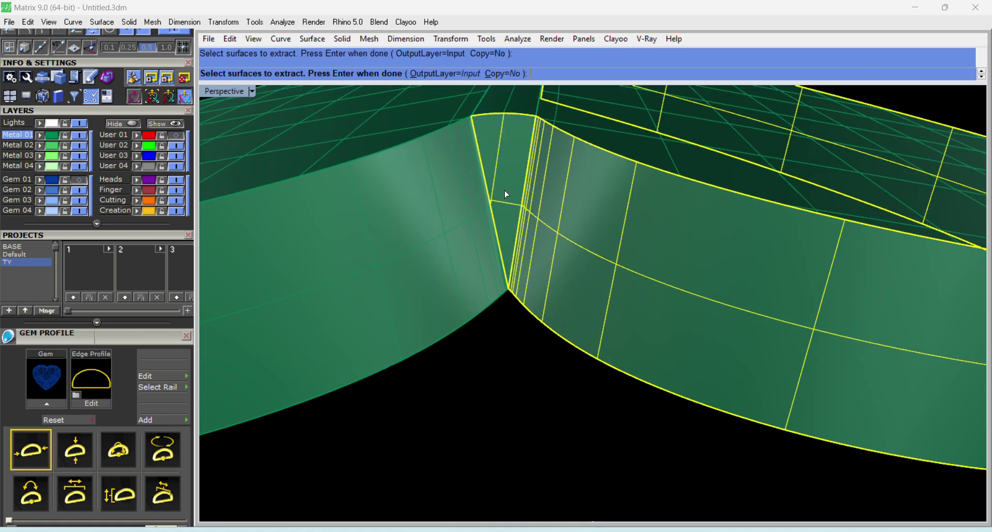
left_click(491, 219)
scroll(517, 217, "down", 5)
right_click_drag(648, 170, 581, 437)
scroll(549, 440, "up", 3)
scroll(549, 424, "up", 3)
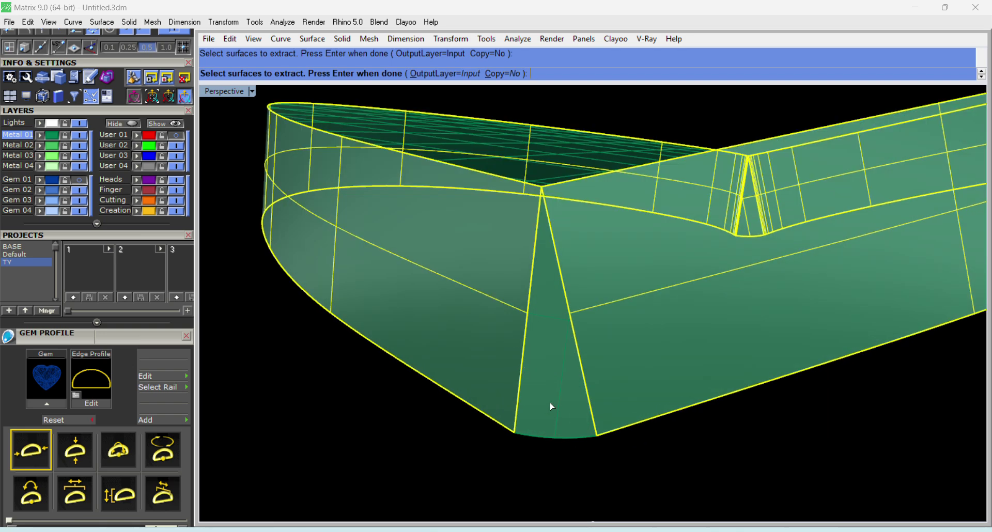
key("Return")
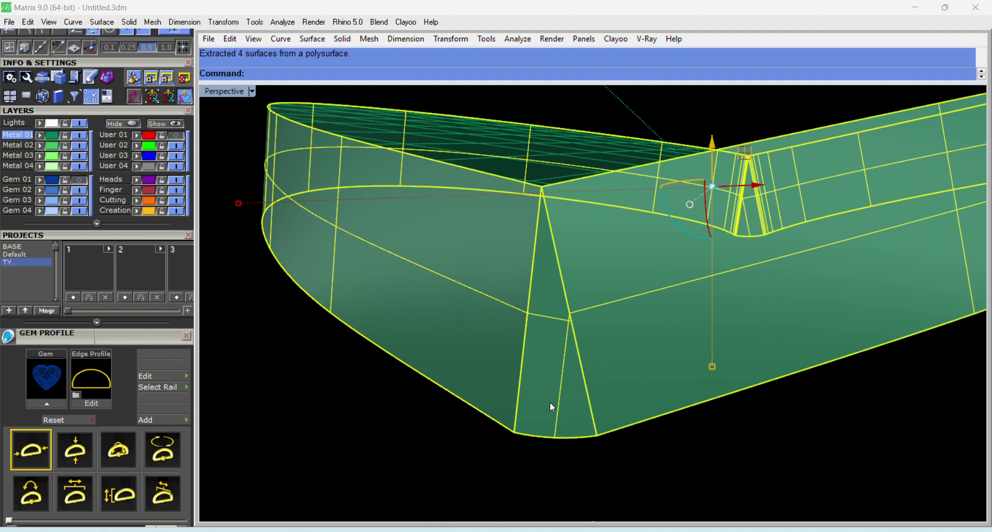
key("Delete")
scroll(556, 396, "down", 5)
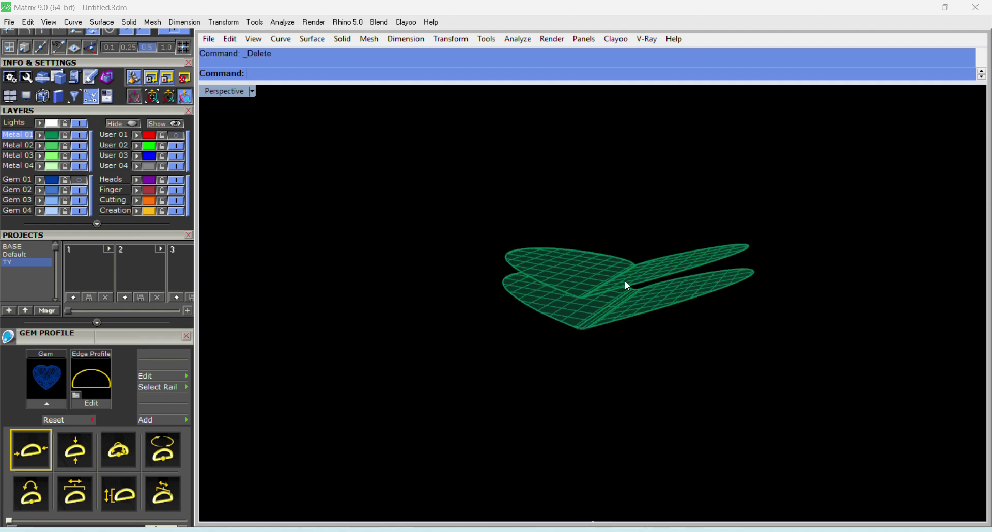
Draw a line joining the pointed tip of one heart surface to the middle of the other's tip edge.
right_click_drag(625, 280, 622, 407)
scroll(598, 389, "up", 5)
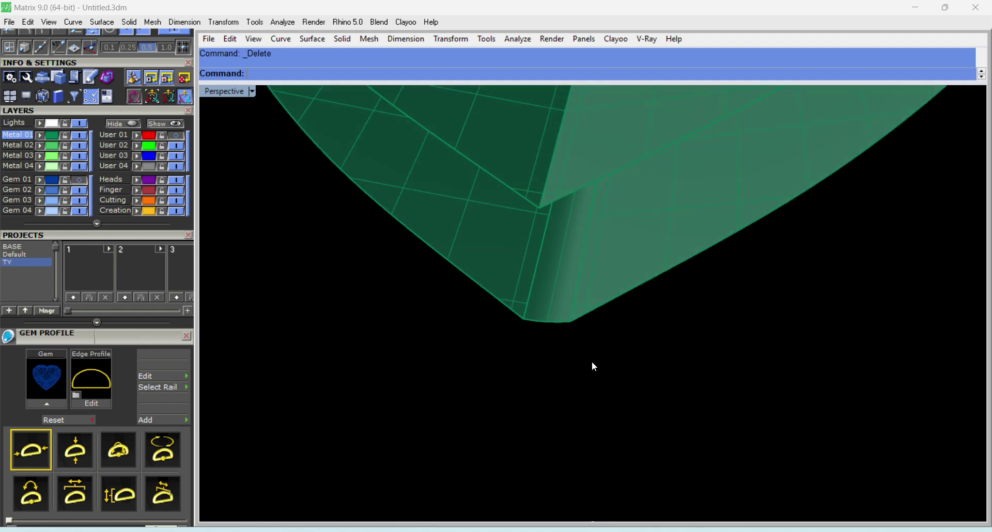
type("l")
key("Return")
mouse_move(586, 355)
right_mouse_down()
mouse_move(596, 346)
mouse_move(576, 346)
right_mouse_up()
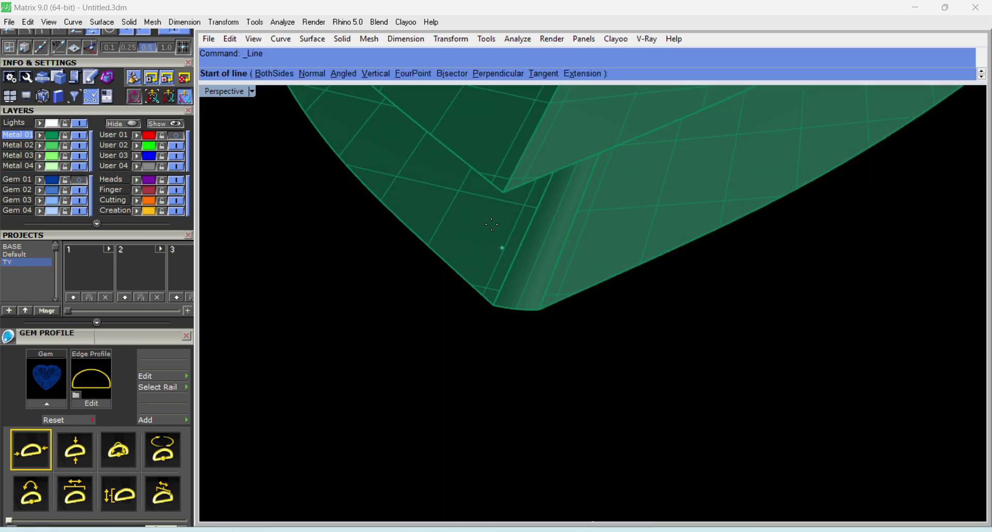
scroll(503, 207, "up", 3)
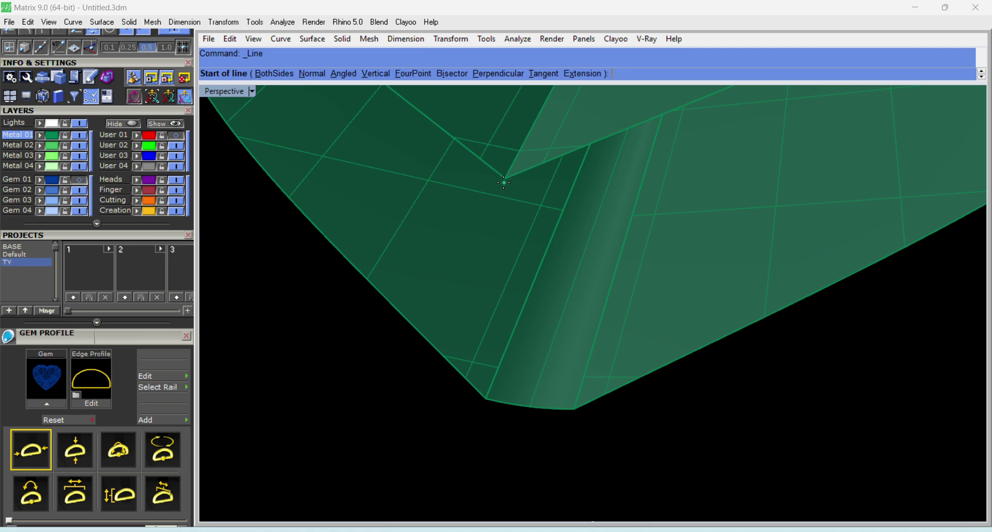
left_click(504, 179)
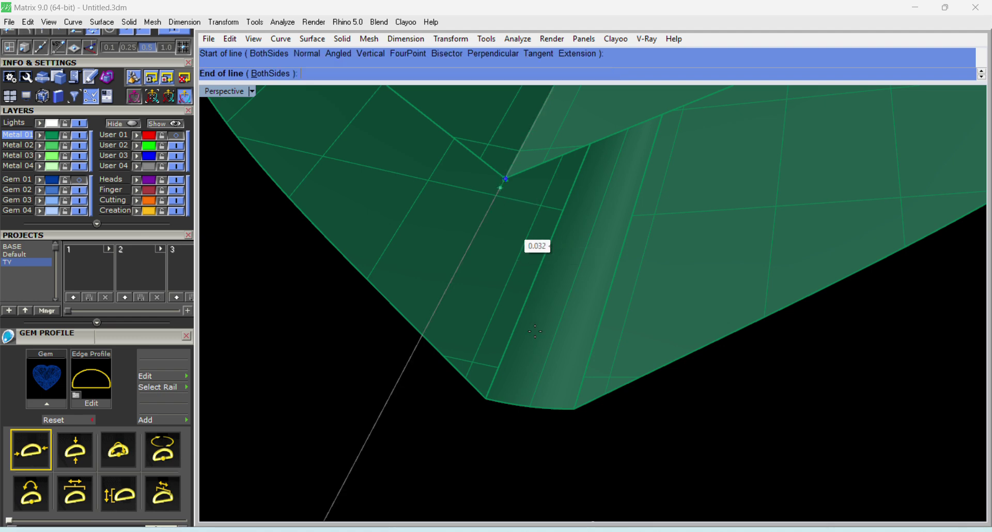
left_click(530, 406)
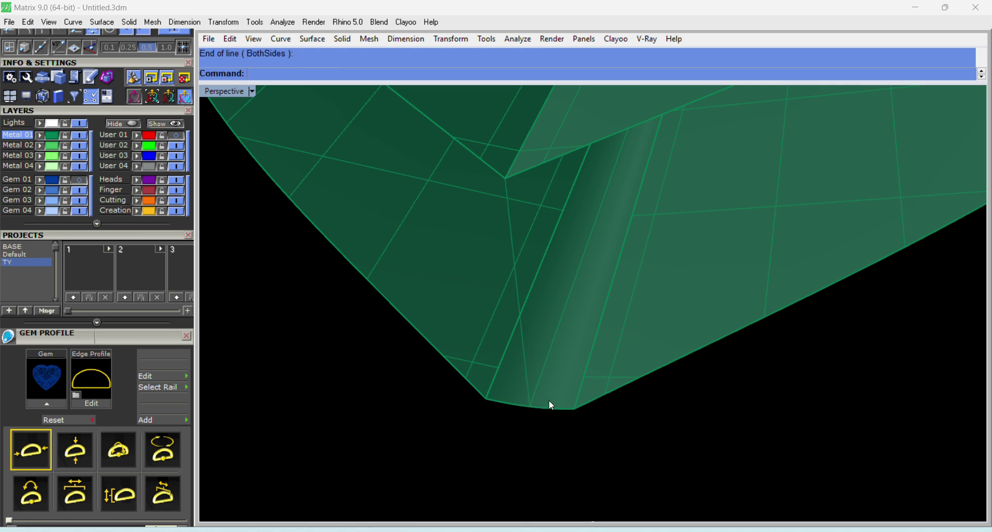
Rebuild the line between the two heart tips with four control points.
scroll(549, 401, "down", 3)
right_click_drag(548, 268, 443, 315)
left_click_drag(378, 214, 456, 342)
scroll(455, 343, "up", 2)
type("rr")
key("Return")
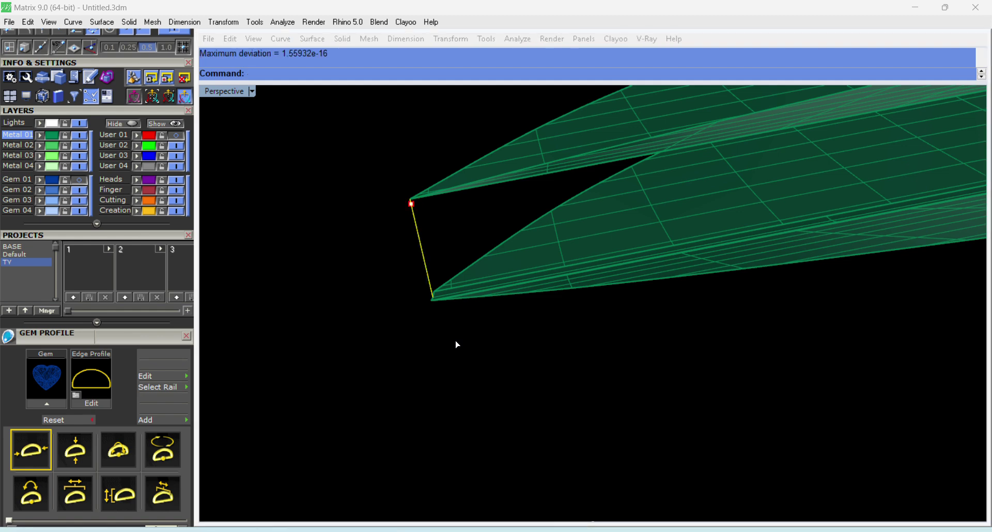
key("Return")
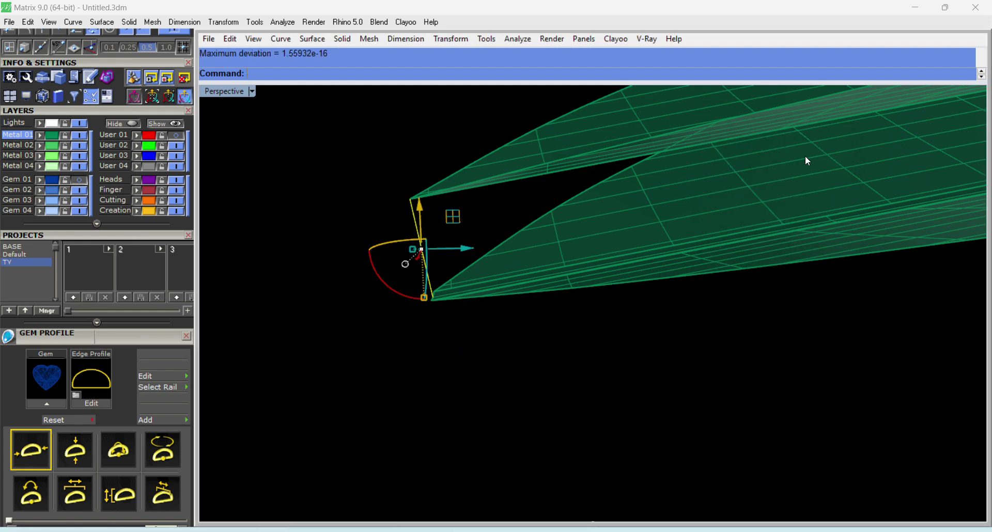
Show the tip line's control points and align the gumball of its two middle points with the line in the Right view.
key("F10")
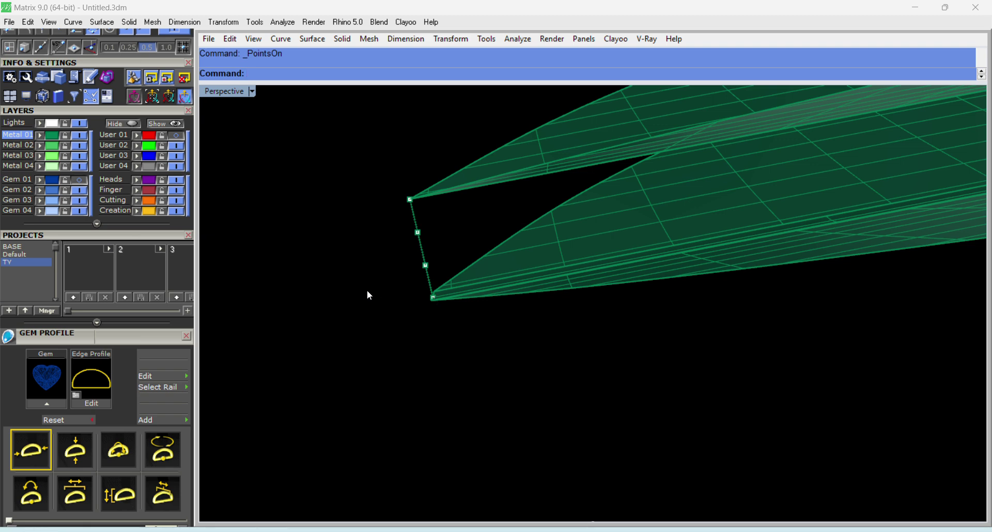
left_click_drag(369, 294, 450, 222)
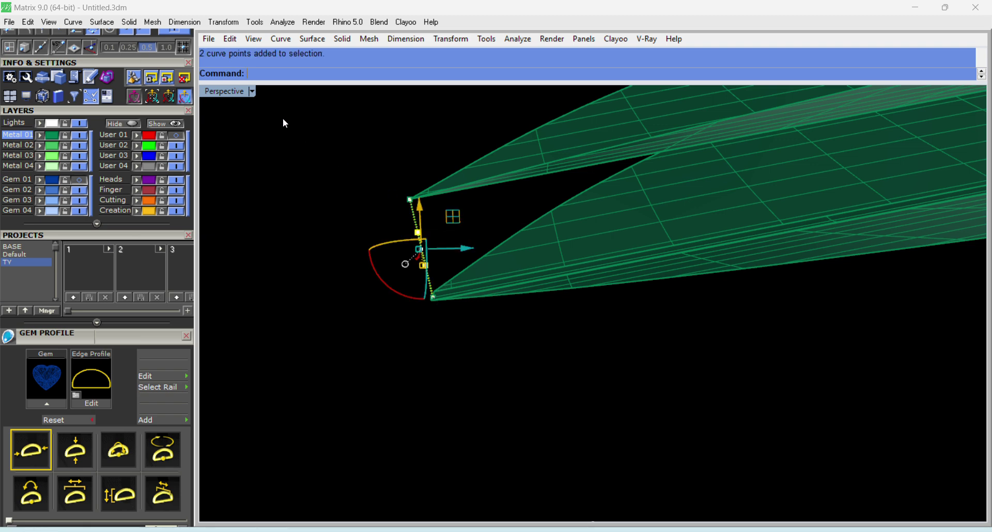
double_click(226, 96)
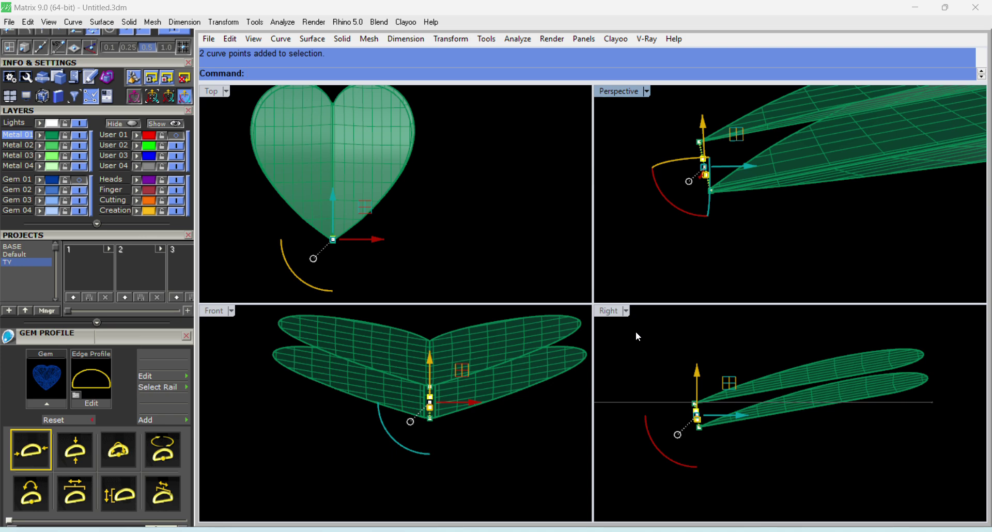
double_click(614, 310)
scroll(391, 308, "up", 6)
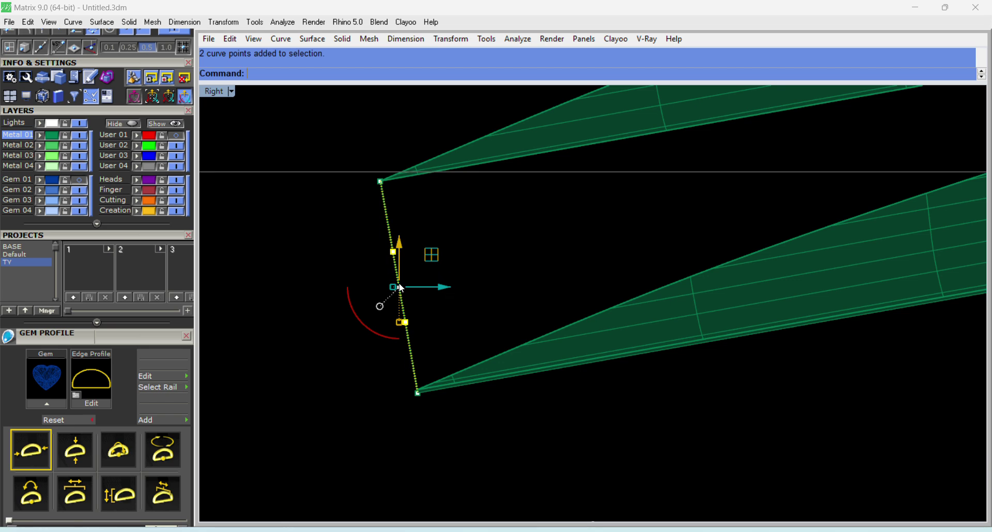
scroll(401, 288, "up", 3)
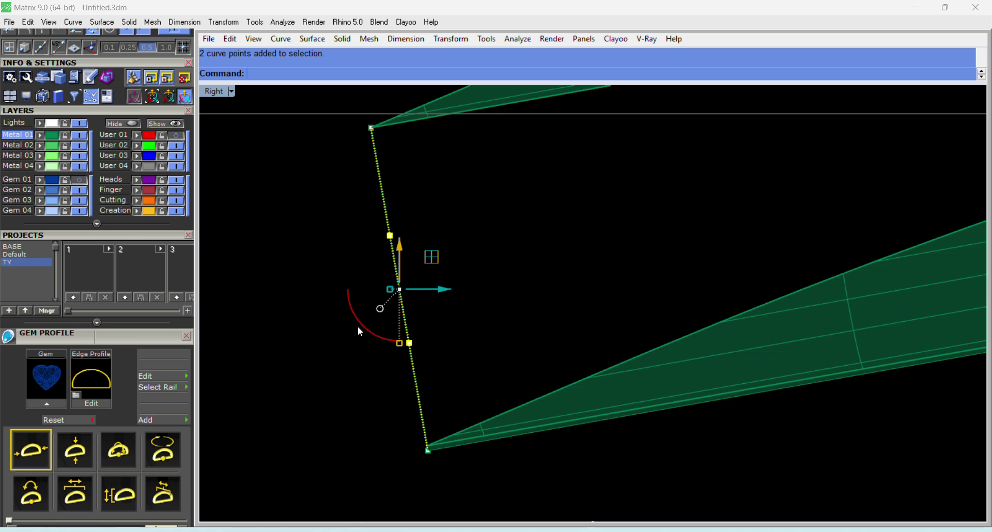
left_click_drag(360, 324, 363, 339)
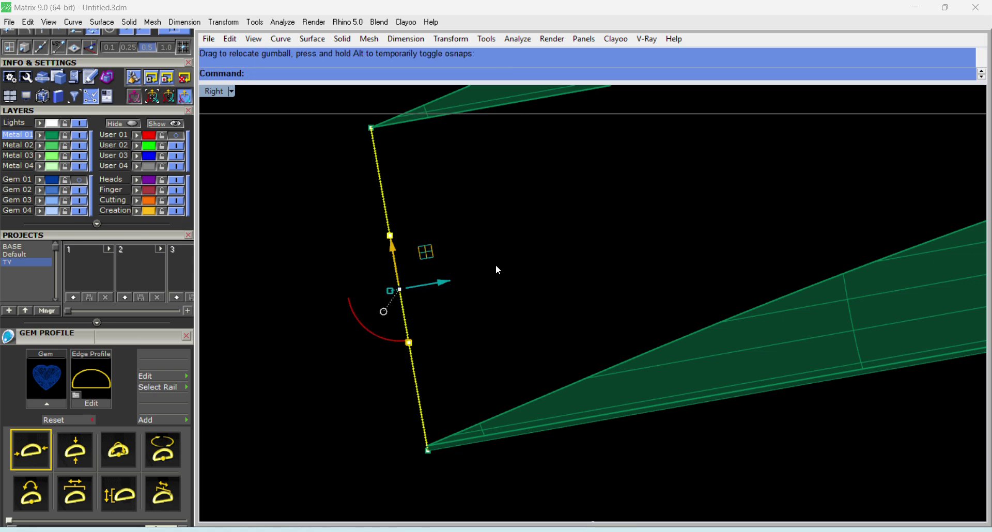
Move the two middle control points outward, perpendicular to the line, to bow it away from the petal.
scroll(661, 286, "down", 3)
left_click_drag(532, 281, 430, 341)
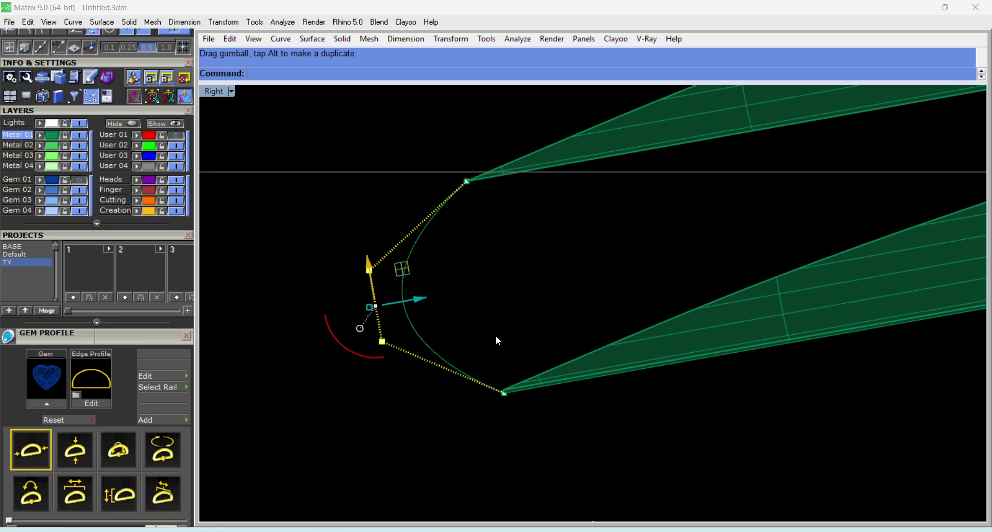
key("Escape")
key("Escape")
Rebuild the bowed tip curve into a rounder profile and return to the Perspective view.
left_click_drag(483, 279, 389, 340)
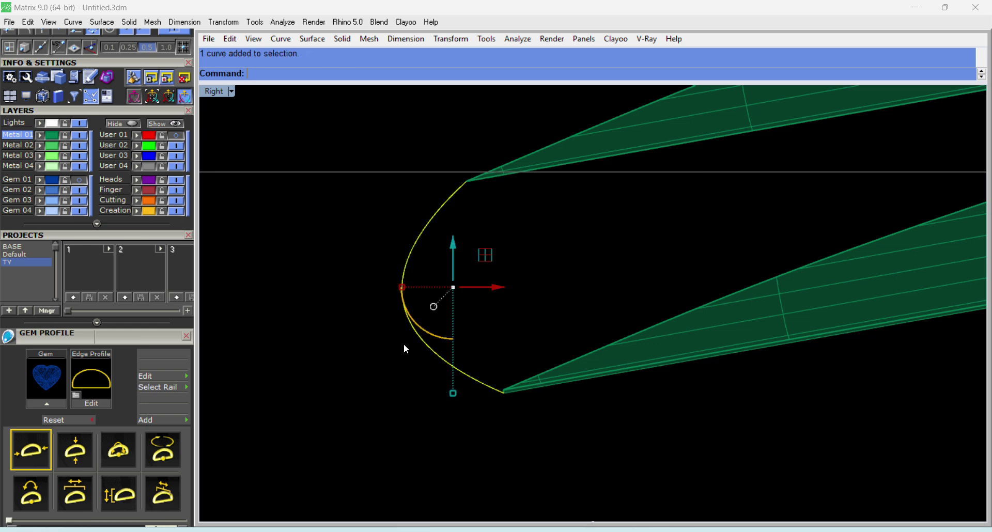
type("r")
key("Return")
key("Return")
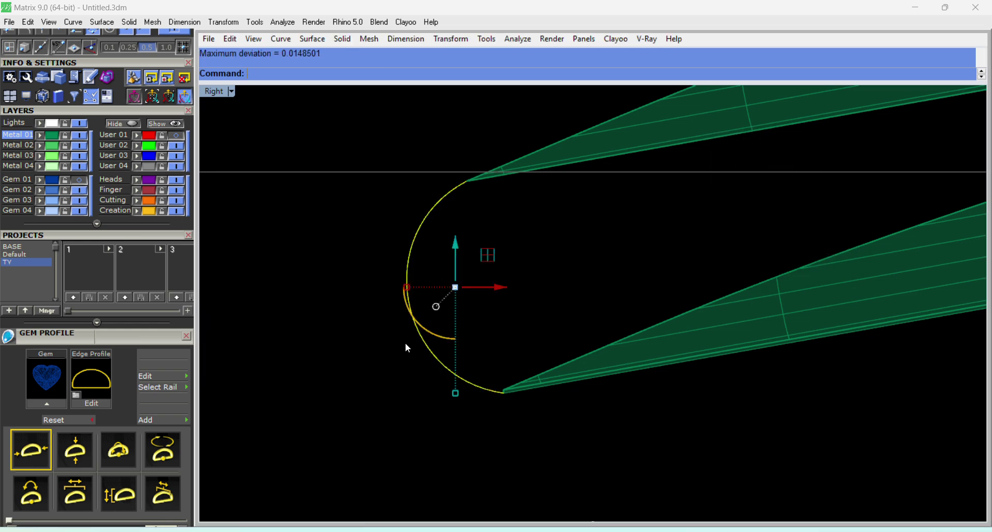
key("Escape")
scroll(466, 277, "down", 5)
scroll(445, 302, "down", 2)
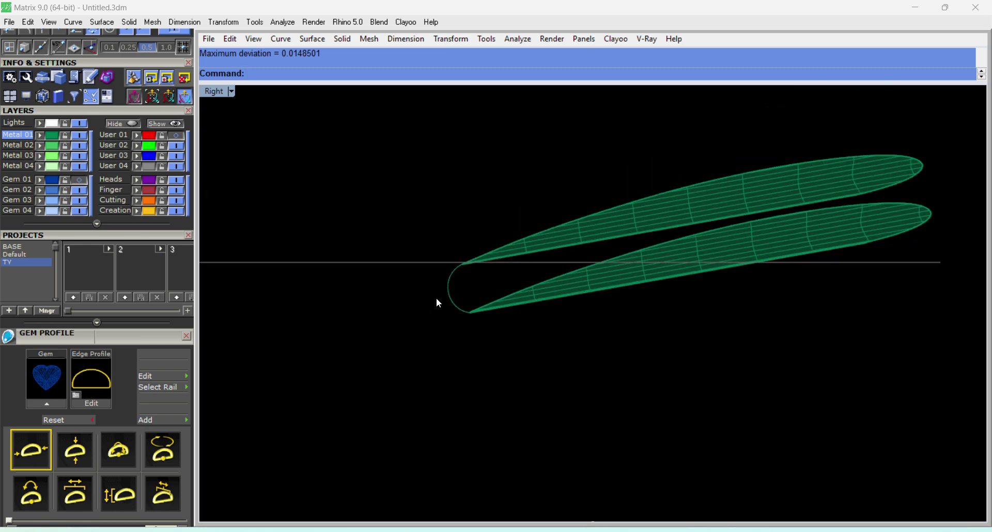
key("ctrl+F4")
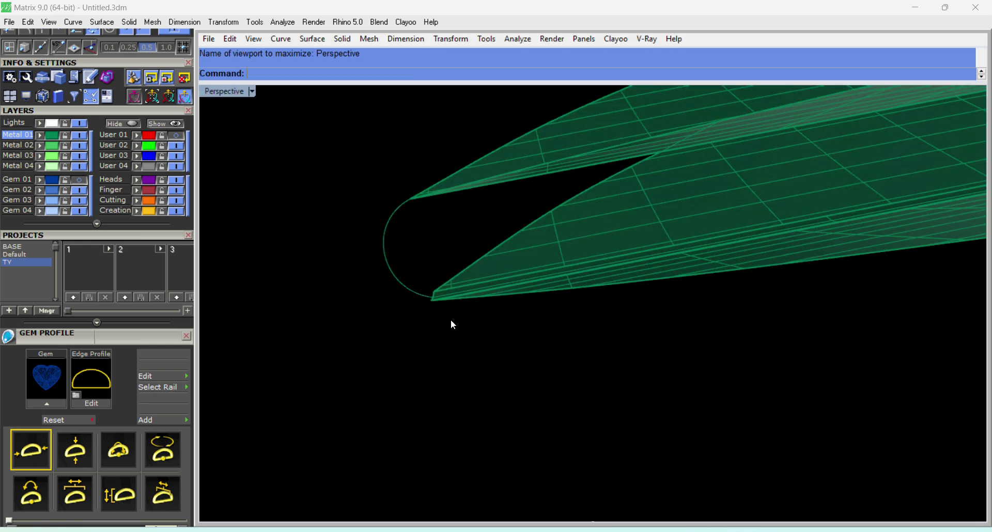
scroll(389, 308, "down", 2)
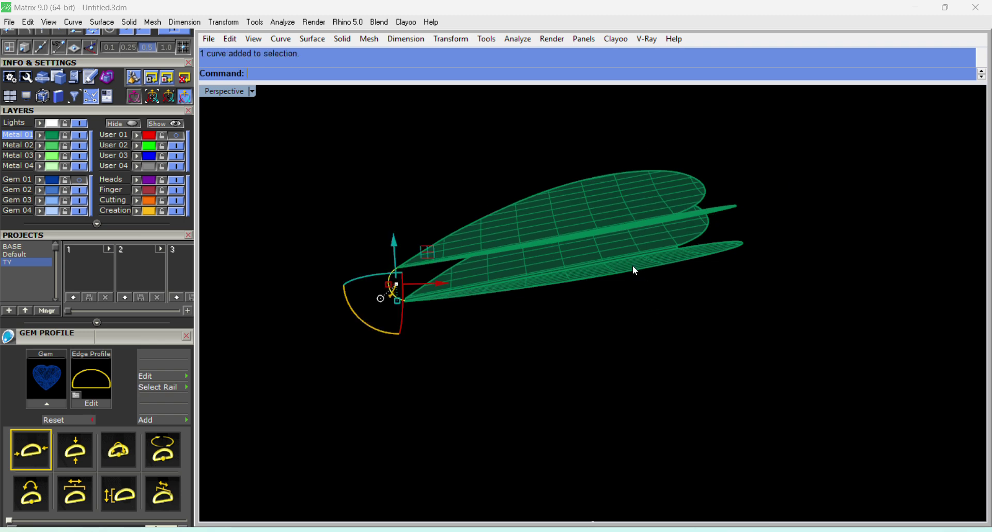
right_click_drag(635, 270, 742, 418)
left_click_drag(695, 360, 677, 326)
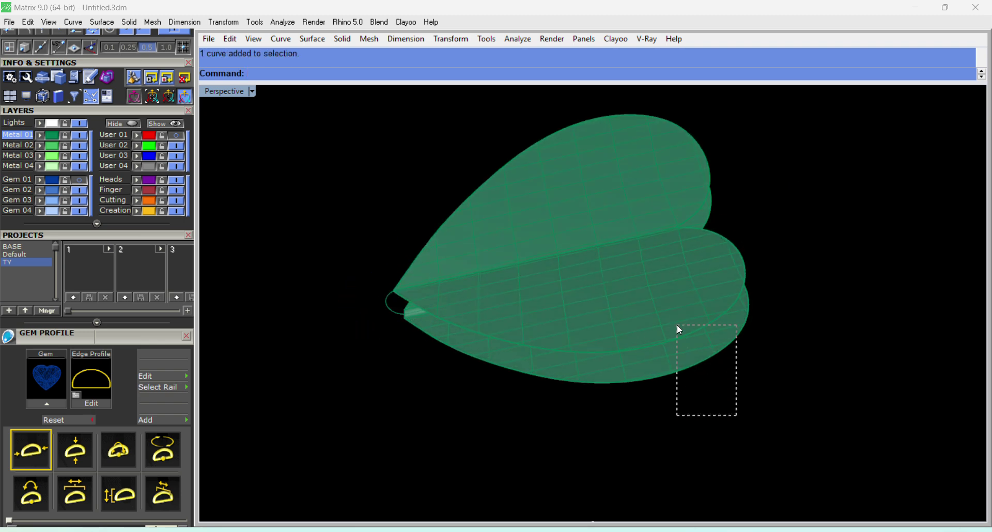
right_click_drag(618, 412, 617, 351)
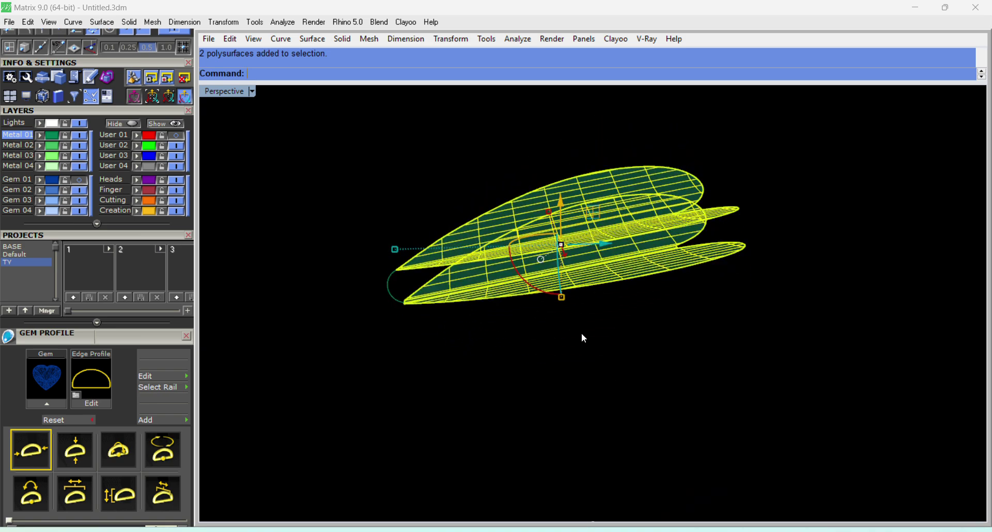
right_click_drag(606, 284, 624, 356)
left_click(763, 299)
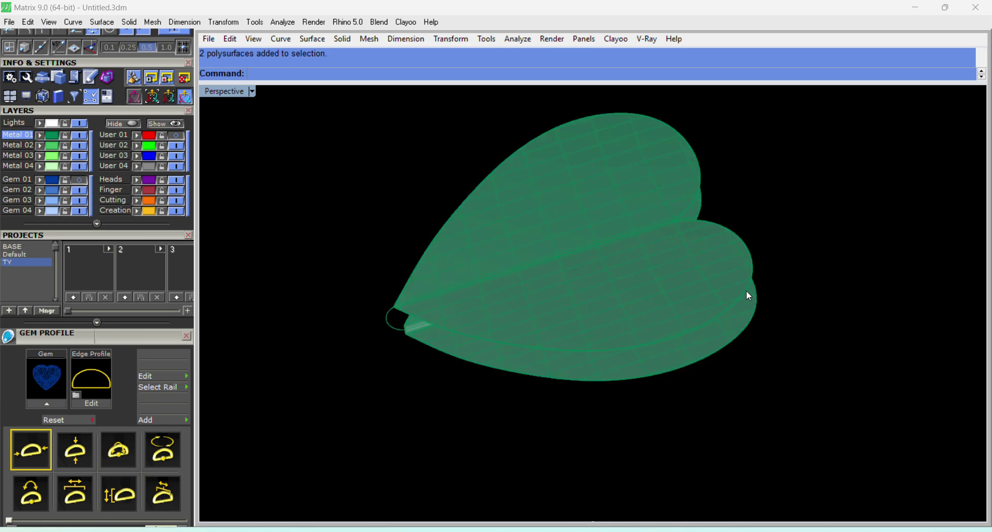
left_click(748, 292)
left_click(751, 326)
key("Escape")
Duplicate the borders of the upper and lower heart surfaces as curves.
right_click_drag(772, 290, 742, 368)
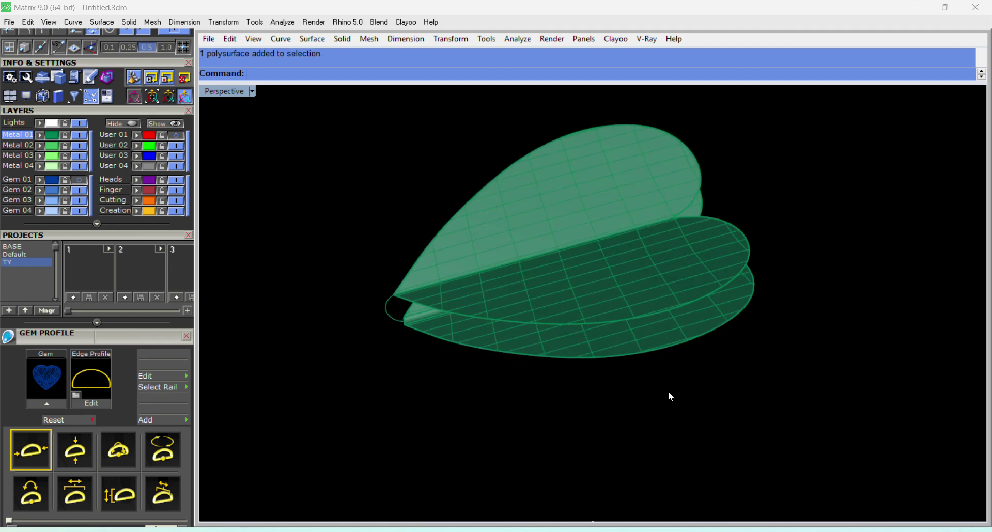
left_click_drag(669, 393, 629, 305)
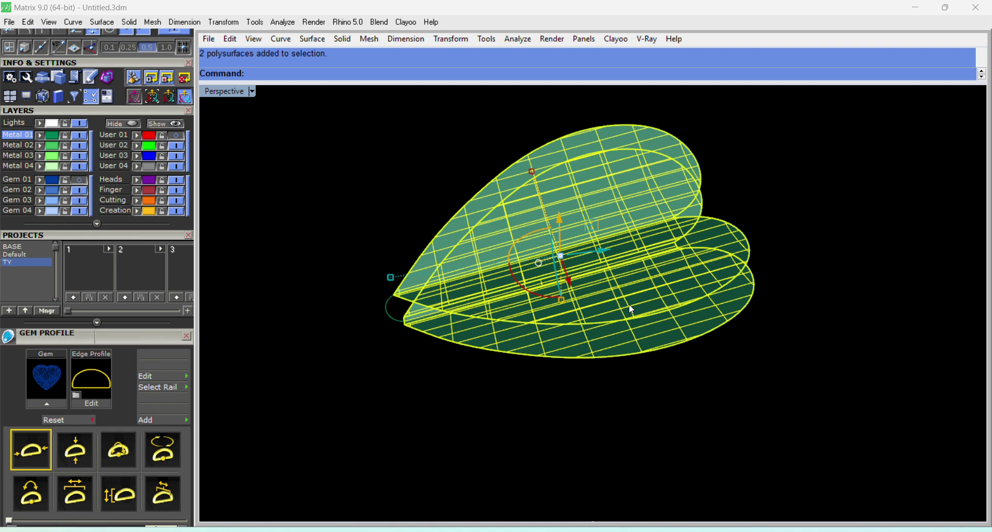
type("db")
key("Return")
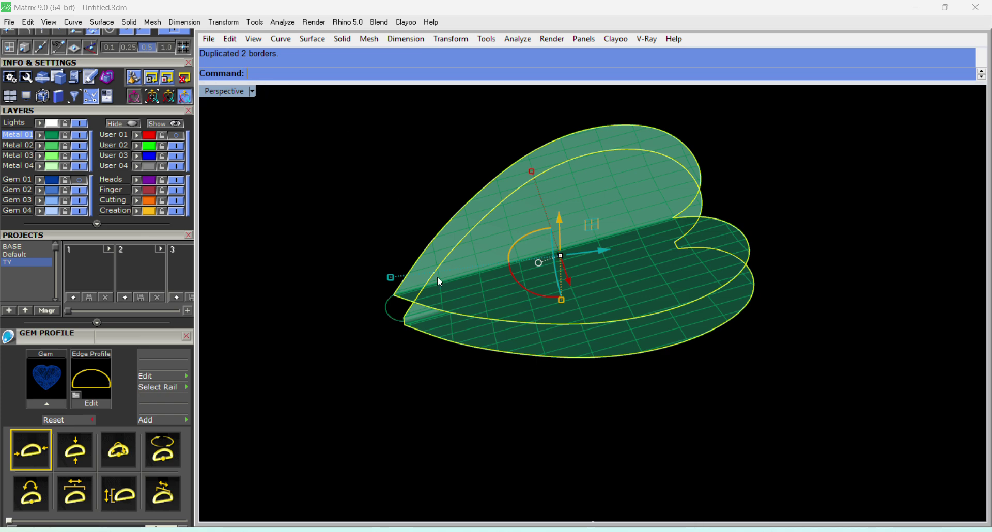
Try a closed two-rail sweep of the rounded tip curve along the upper and lower heart borders, starting to add a slash.
scroll(402, 335, "up", 3)
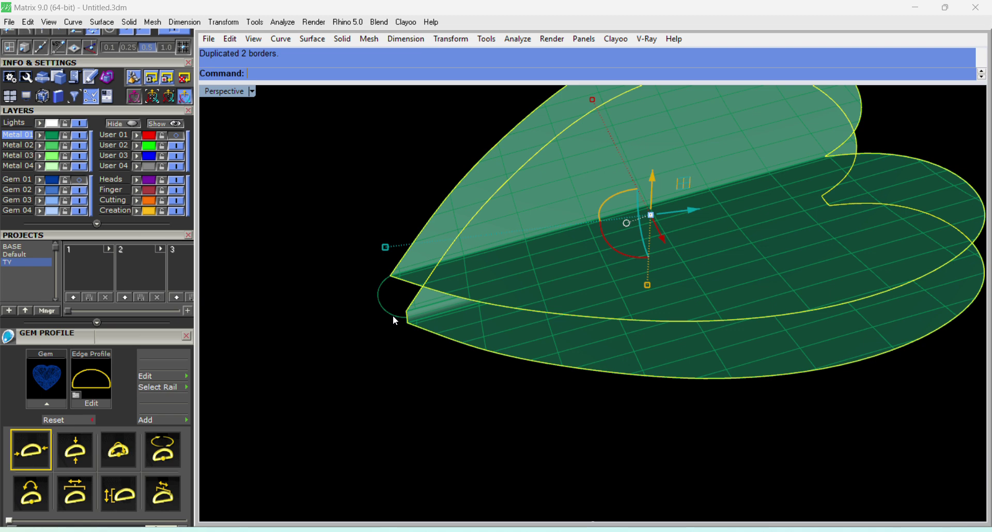
left_click(393, 317)
scroll(393, 316, "down", 2)
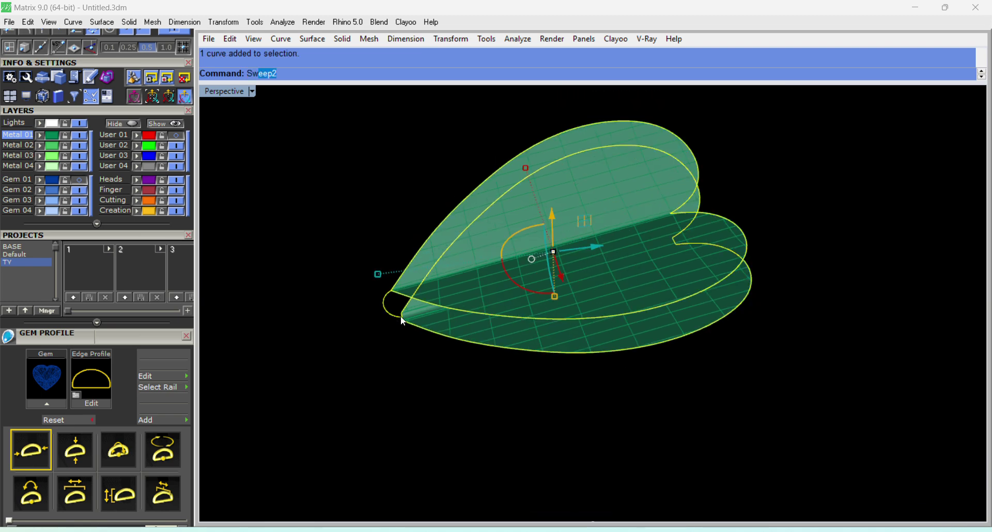
key("Return")
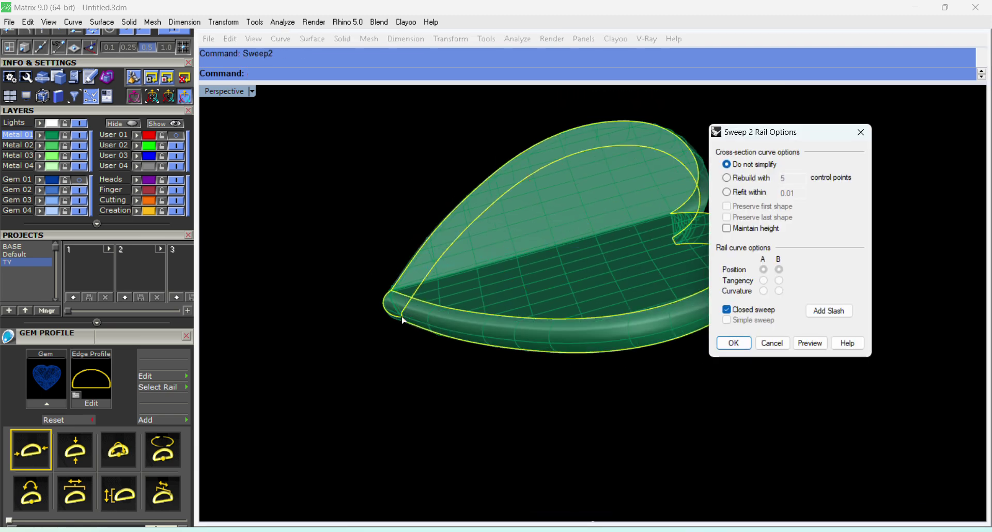
right_click_drag(378, 394, 307, 407)
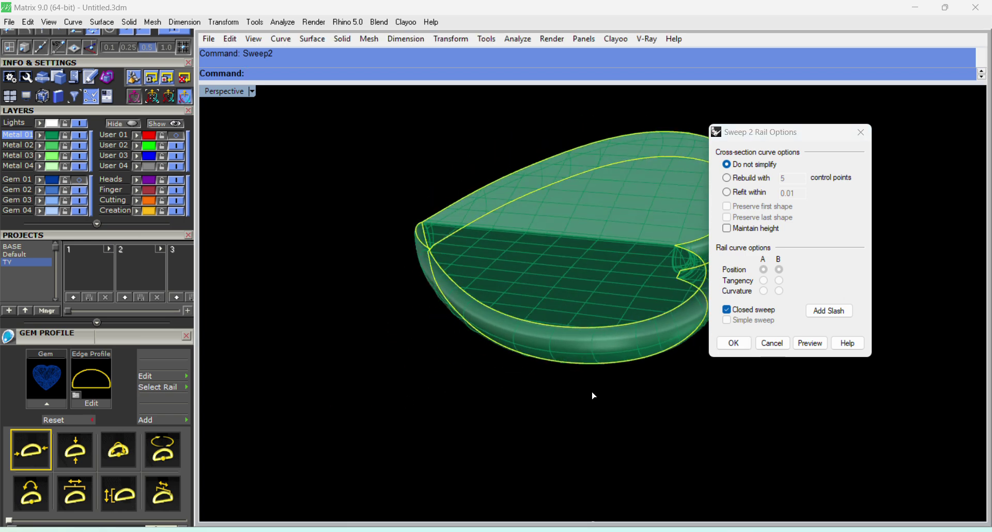
right_click_drag(594, 396, 449, 411)
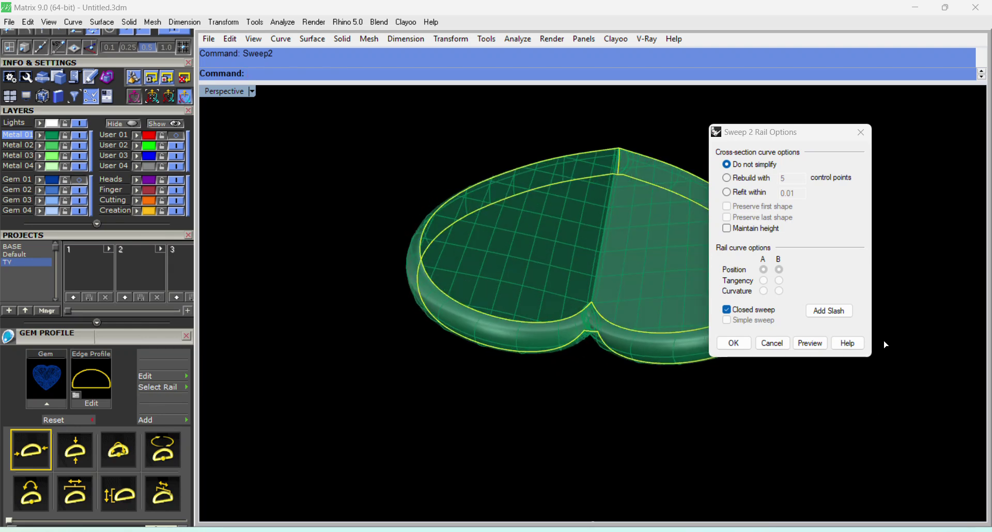
left_click(828, 311)
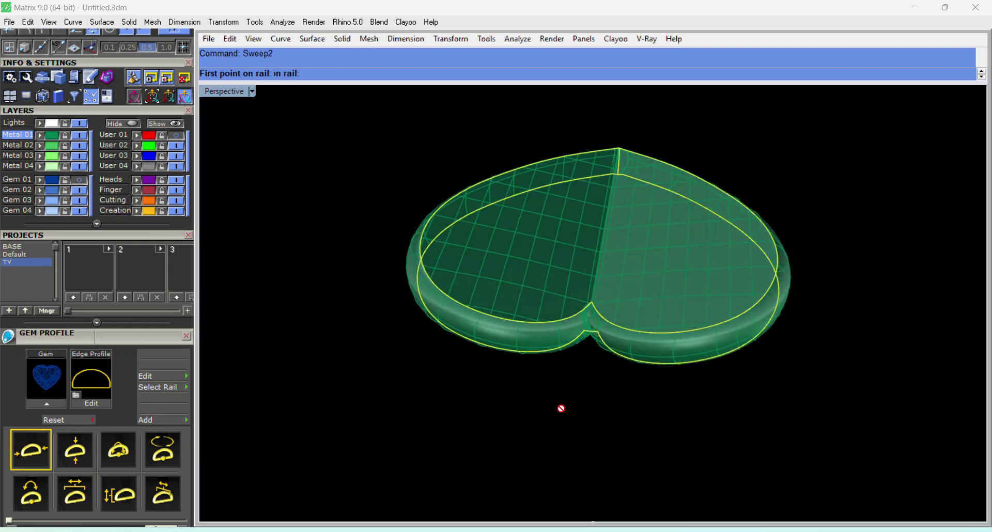
key("Return")
key("Escape")
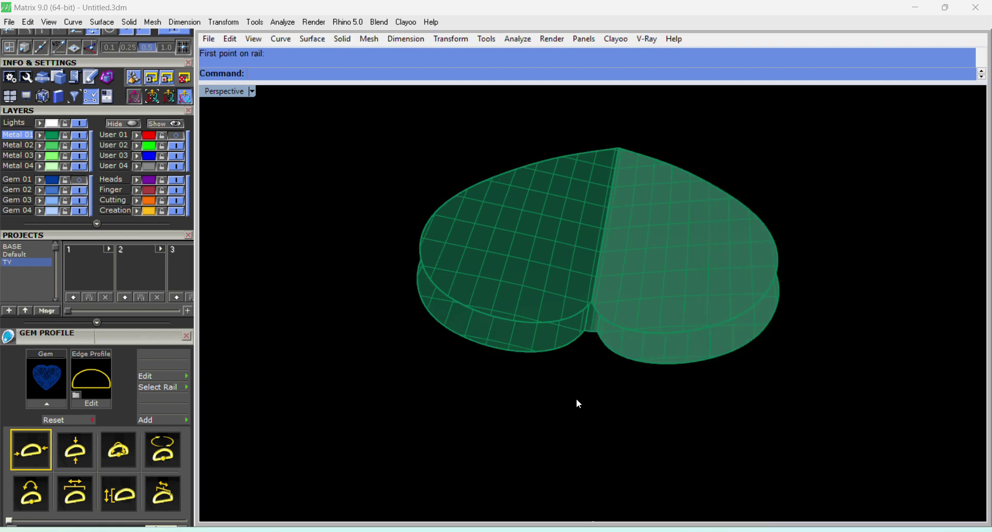
Delete the lower heart surface and its duplicated border curve, keeping the upper heart and the tip curve.
right_click_drag(613, 382, 668, 321)
scroll(623, 297, "up", 5)
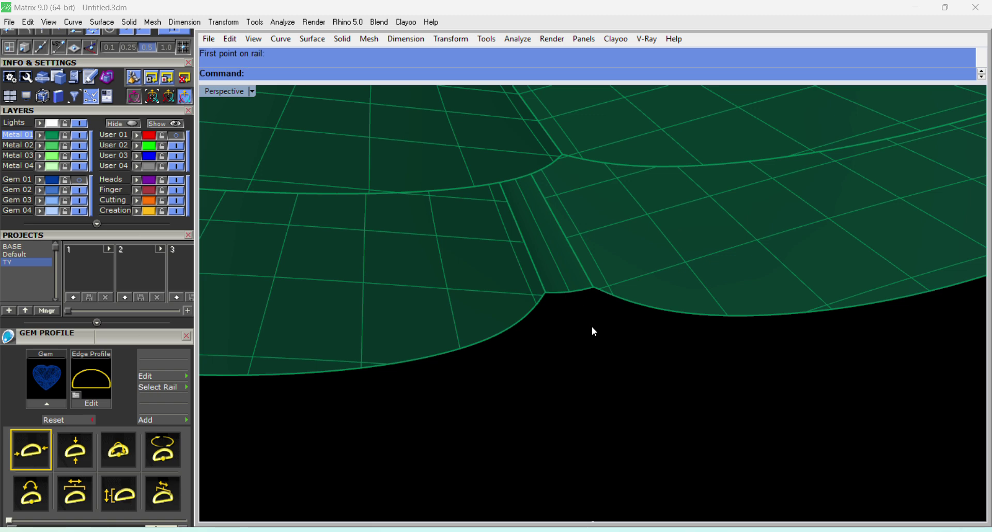
scroll(594, 330, "down", 5)
left_click(546, 270)
right_click_drag(401, 284, 449, 321)
scroll(448, 322, "up", 6)
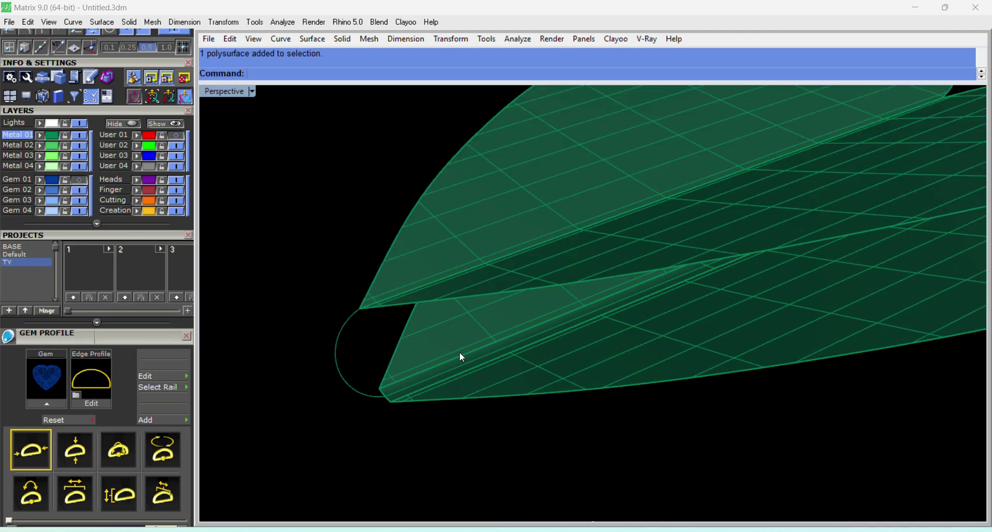
left_click(461, 356)
key("Delete")
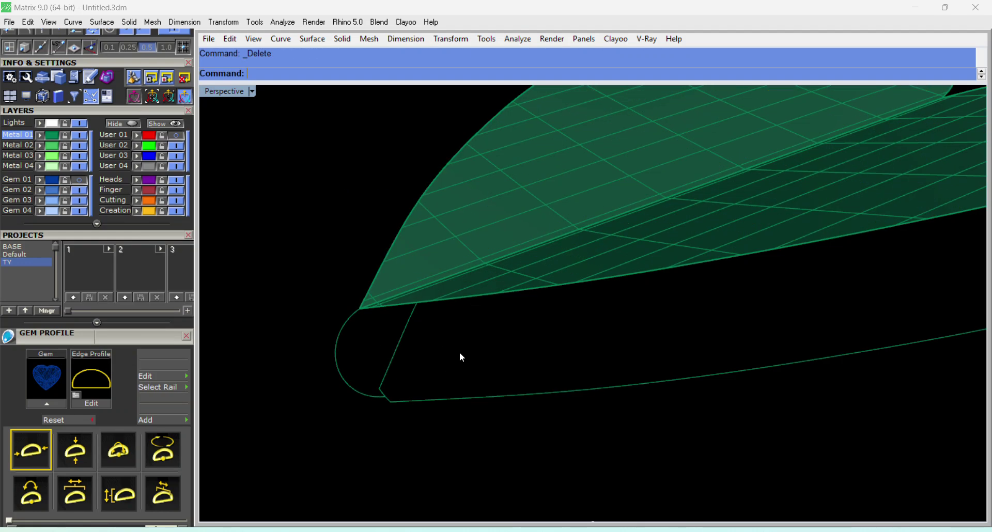
left_click(536, 243)
left_click(519, 394)
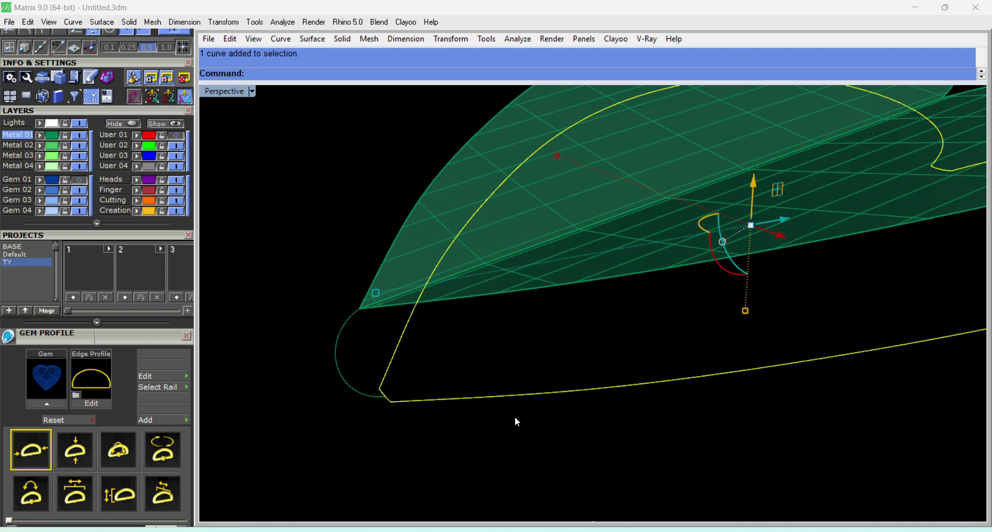
key("Delete")
Copy the upper heart surface and its border from its tip point to the lower end of the rounded tip curve.
left_click_drag(651, 331, 609, 269)
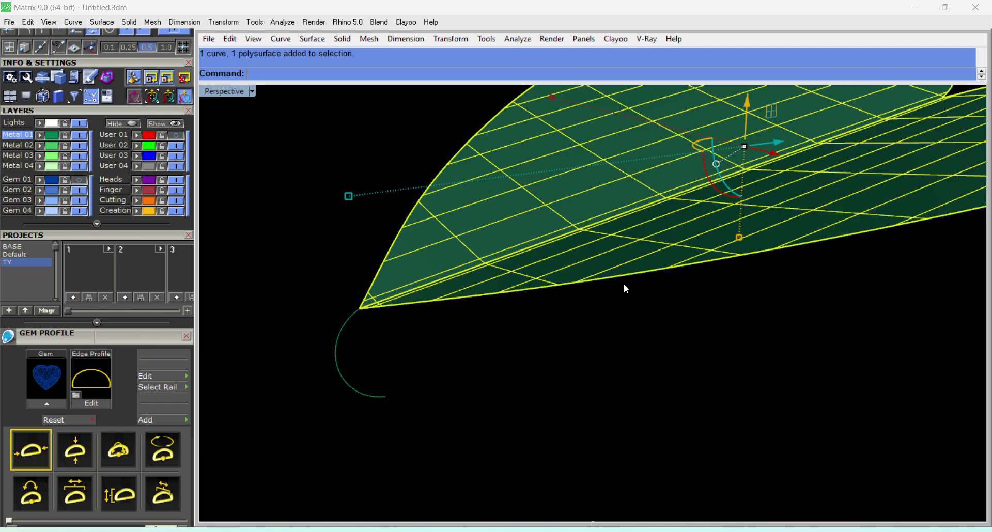
type("copy")
key("Return")
scroll(360, 309, "up", 2)
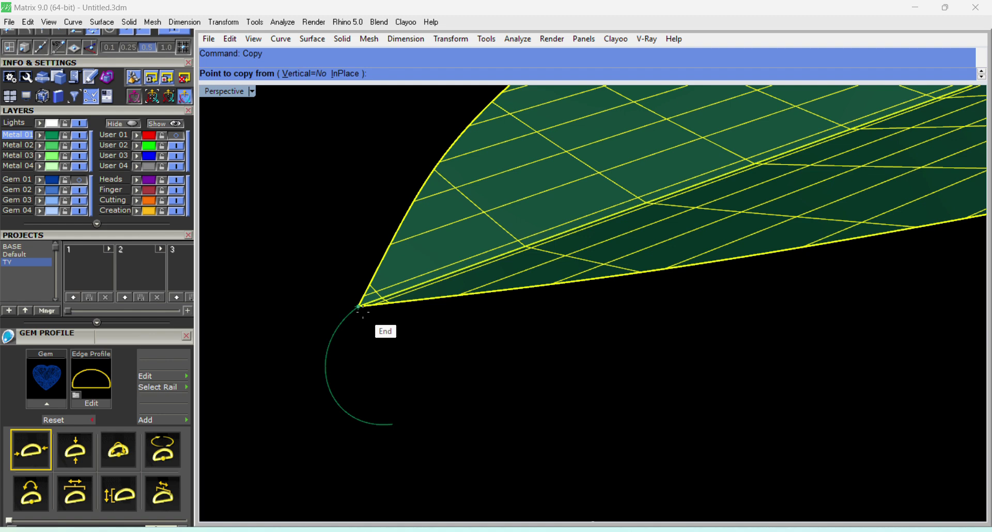
left_click(358, 307)
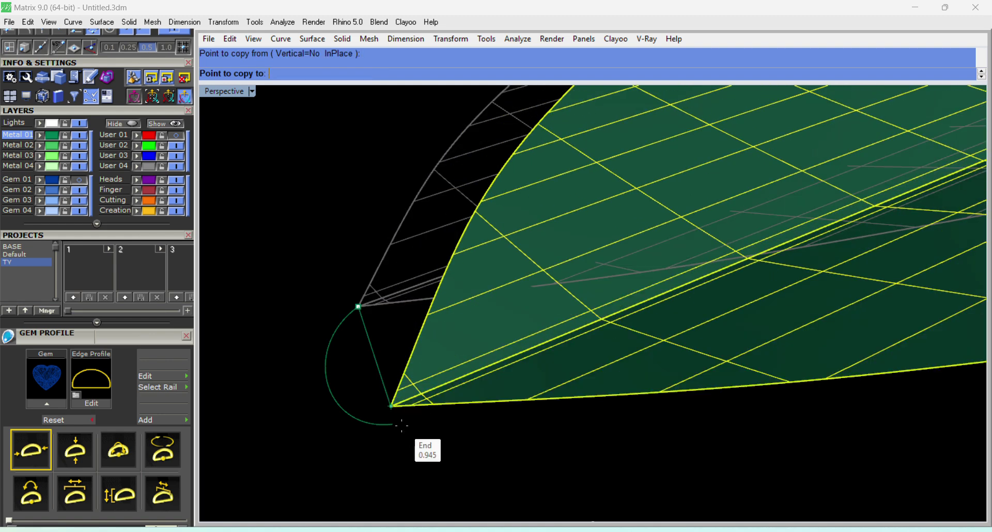
left_click(394, 423)
key("Return")
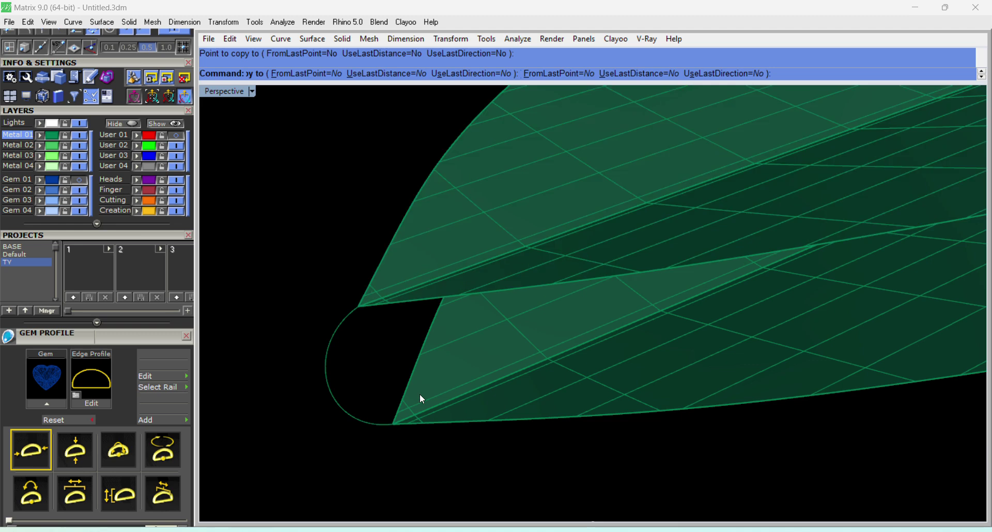
Try a closed two-rail sweep again, using both heart borders as rails and the rounded tip curve as cross-section.
scroll(390, 308, "down", 4)
right_click_drag(391, 308, 597, 405)
left_click_drag(532, 309, 530, 307)
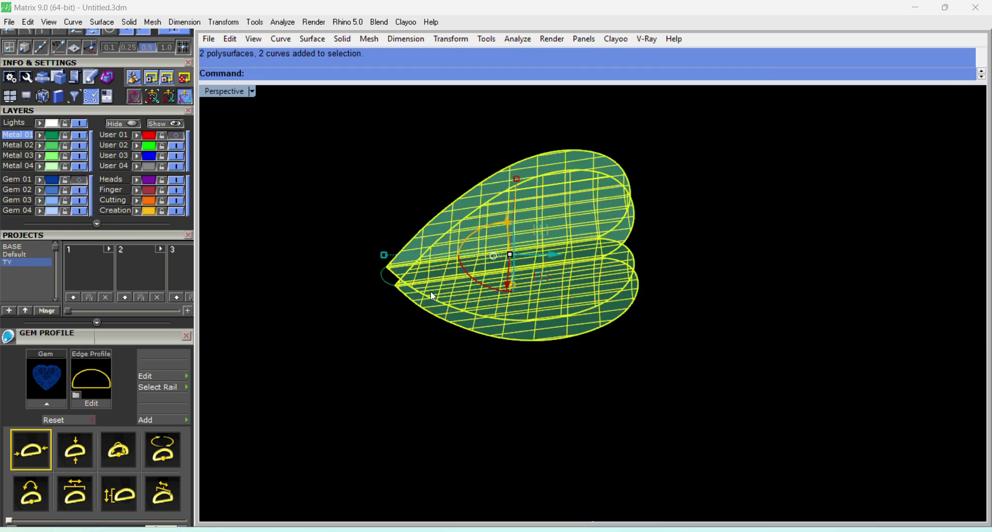
scroll(434, 289, "up", 5)
left_click(504, 274, "ctrl")
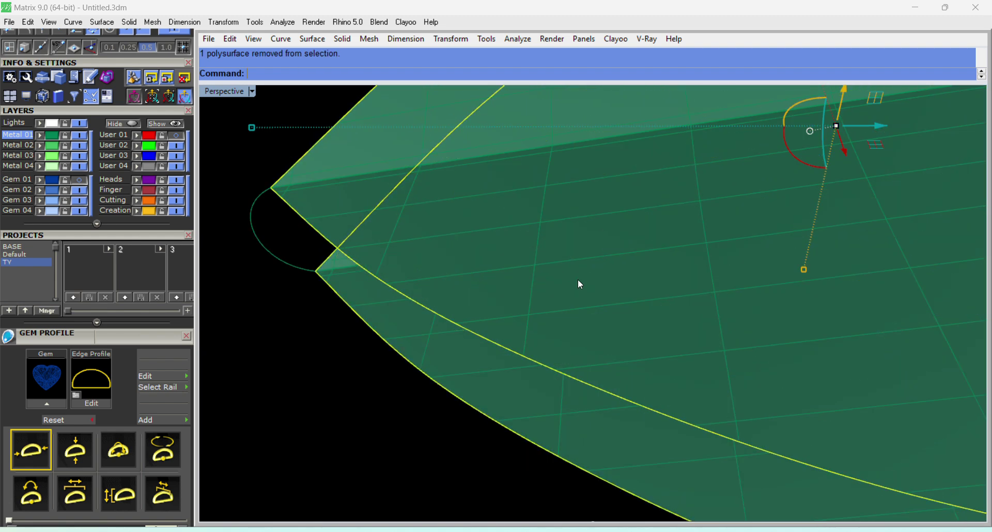
scroll(577, 279, "down", 3)
left_click(380, 260, "shift")
scroll(380, 260, "down", 5)
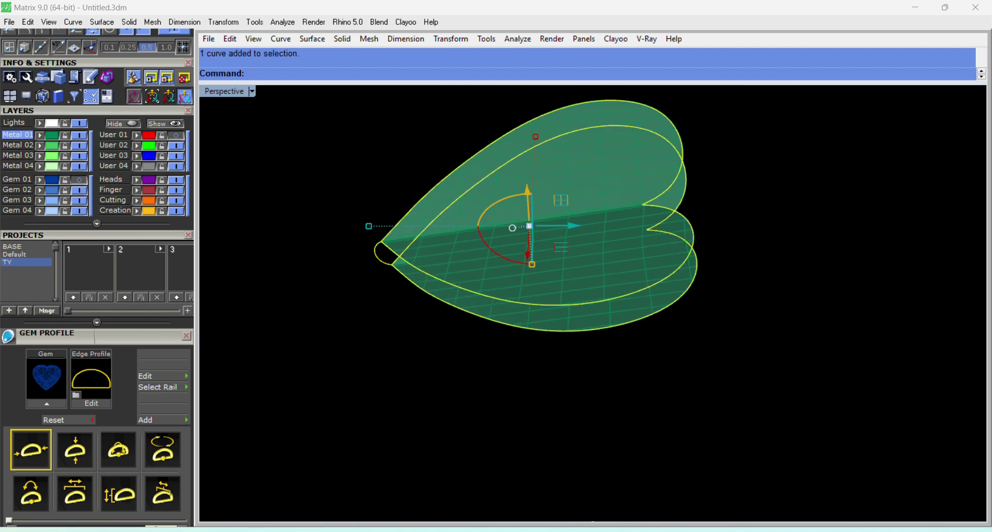
right_click(381, 259)
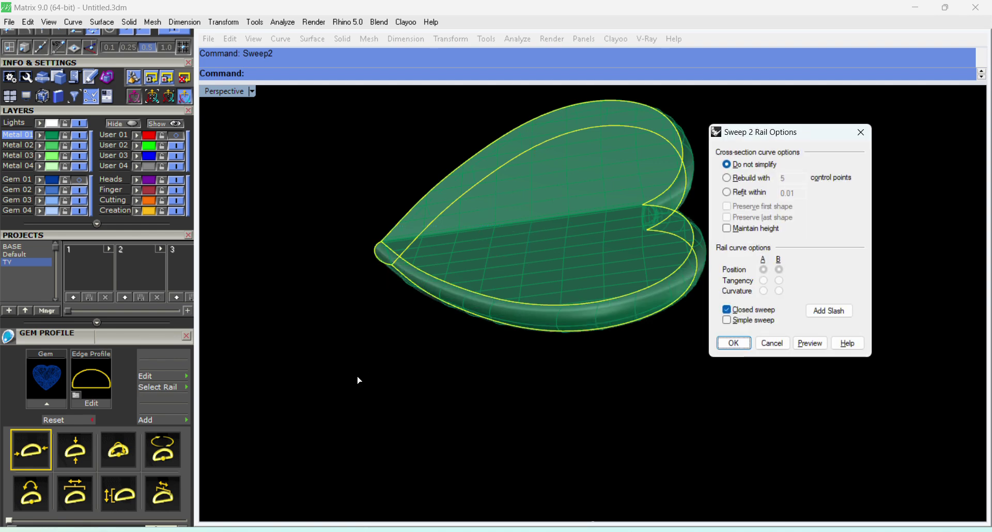
right_click_drag(359, 380, 551, 345)
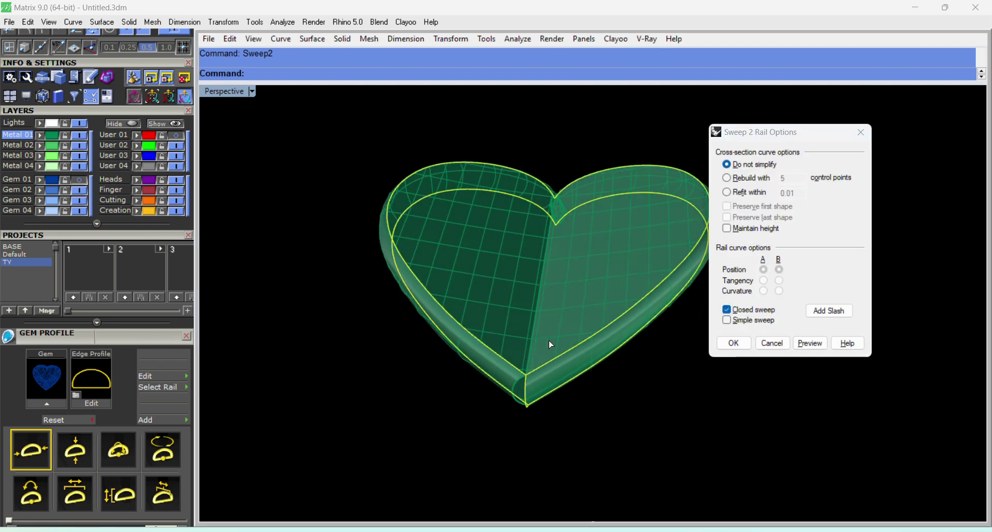
Try to add a slash to the sweep at the heart's notch between the two border rails.
left_click(828, 311)
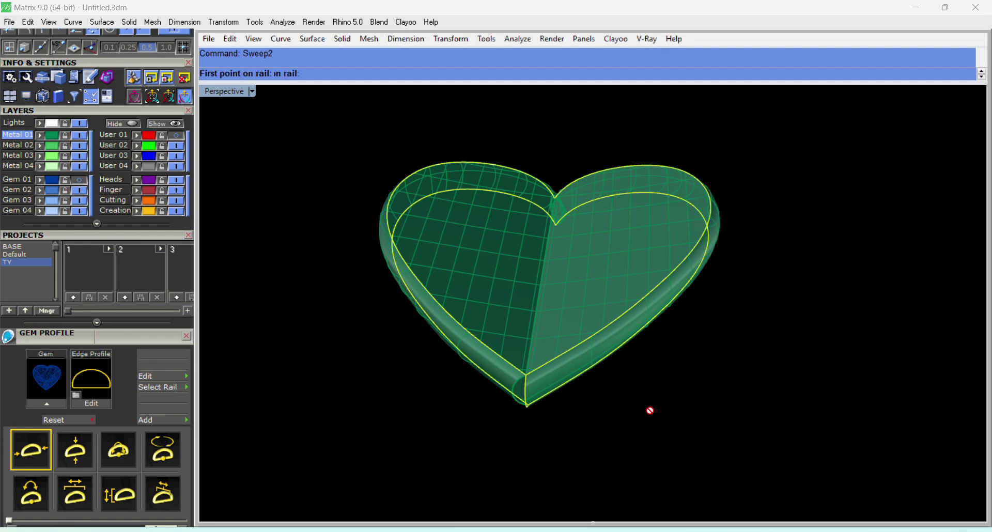
right_click_drag(649, 409, 504, 434)
scroll(552, 398, "up", 2)
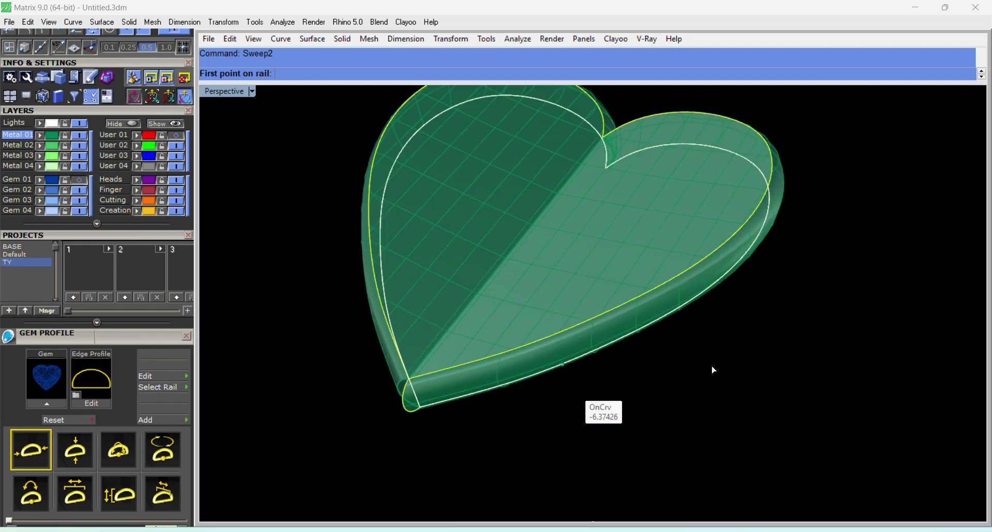
right_click_drag(489, 380, 474, 379)
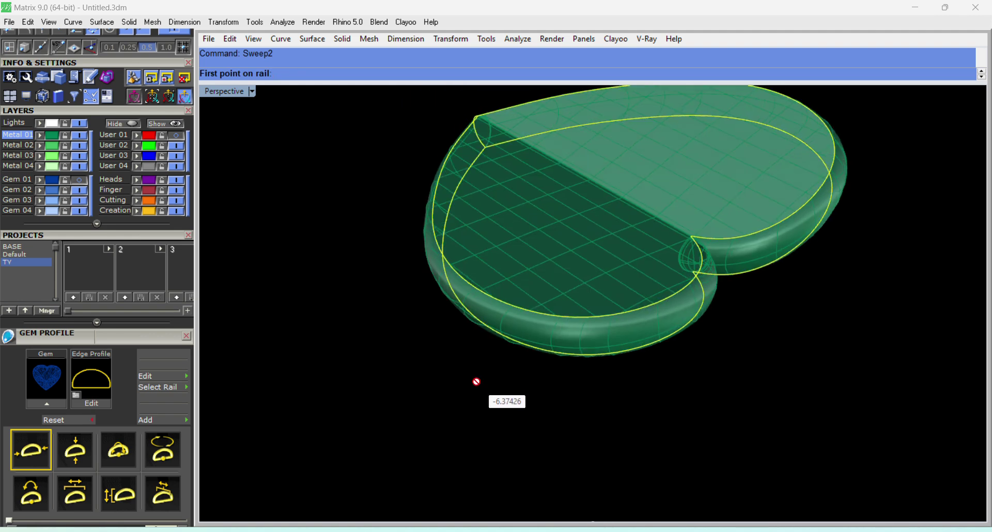
right_click_drag(742, 370, 687, 371)
scroll(685, 370, "up", 4)
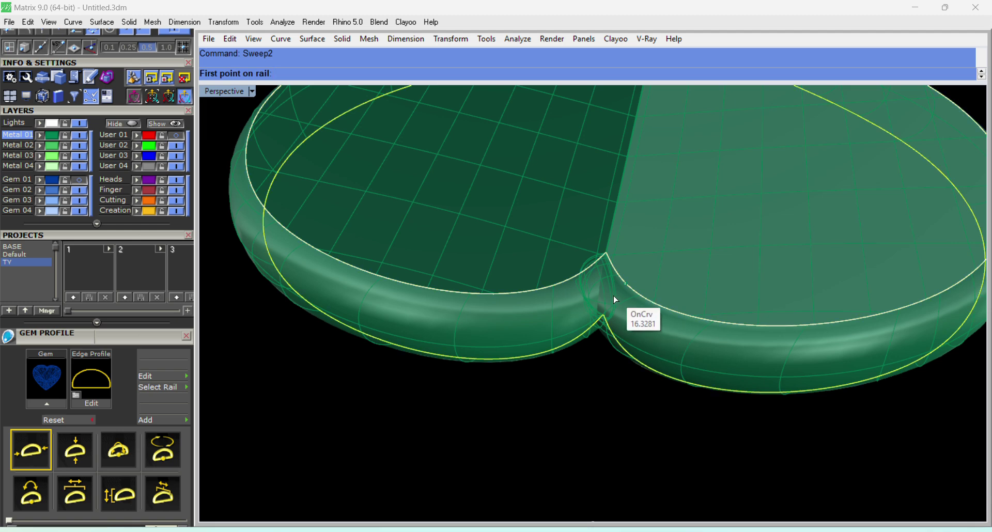
left_click(615, 298)
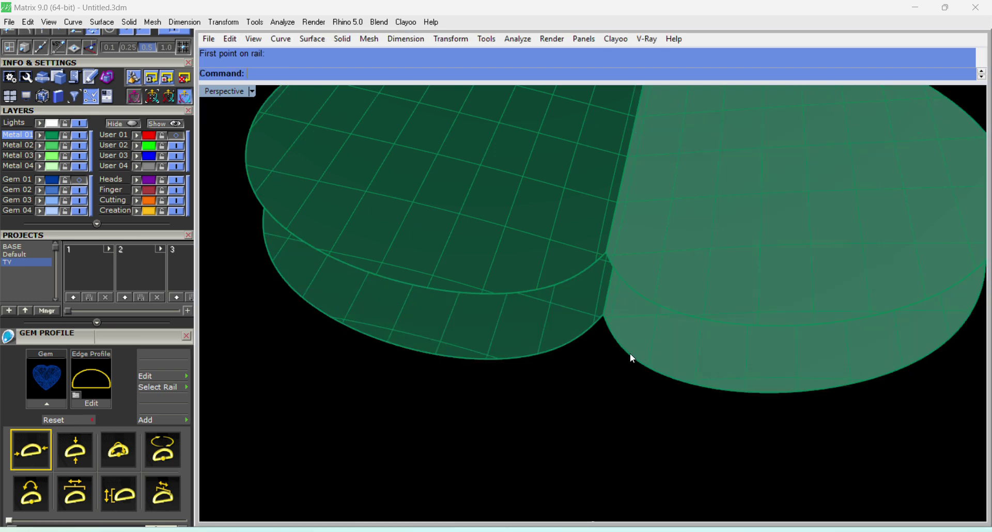
Draw a line joining the notch corners of the upper and lower heart borders.
left_click(631, 358)
left_click(672, 320)
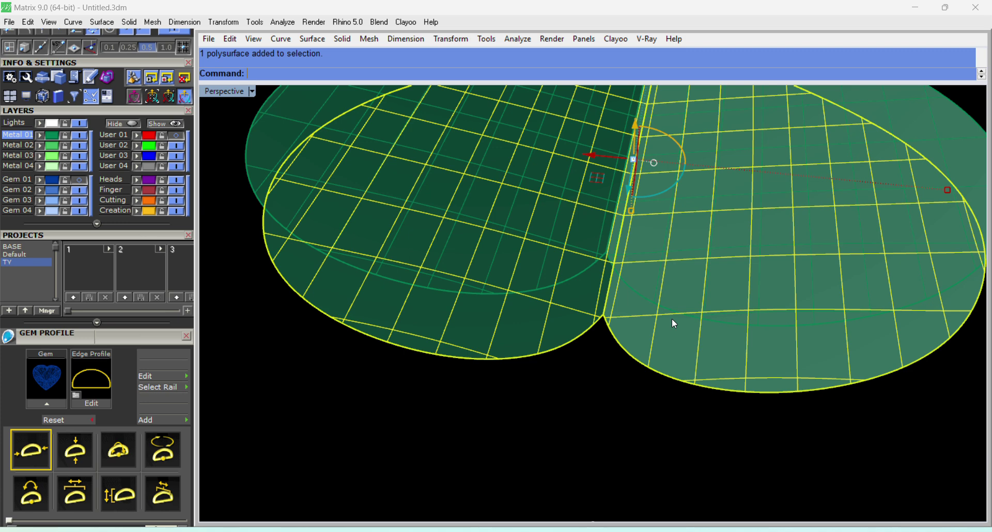
left_click(674, 316, "ctrl")
key("Return")
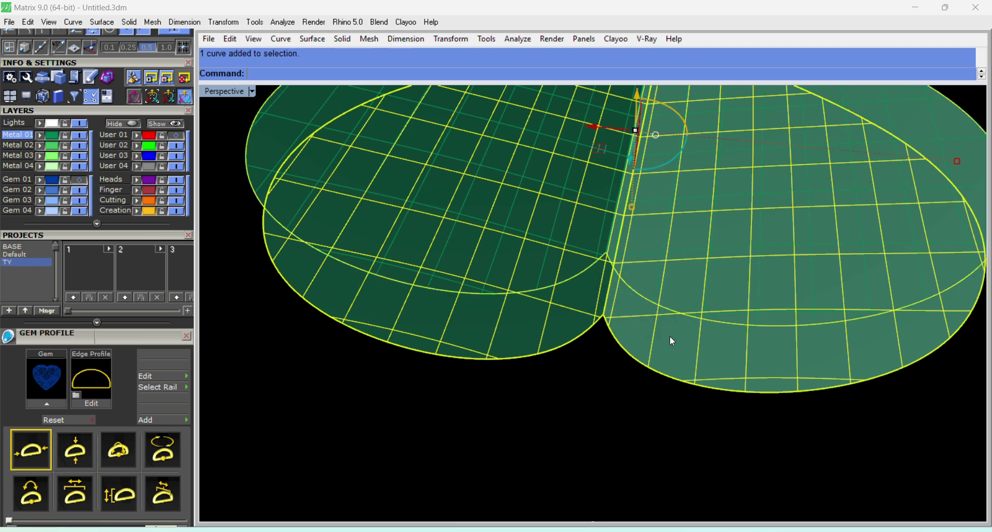
scroll(670, 336, "up", 5)
key("l")
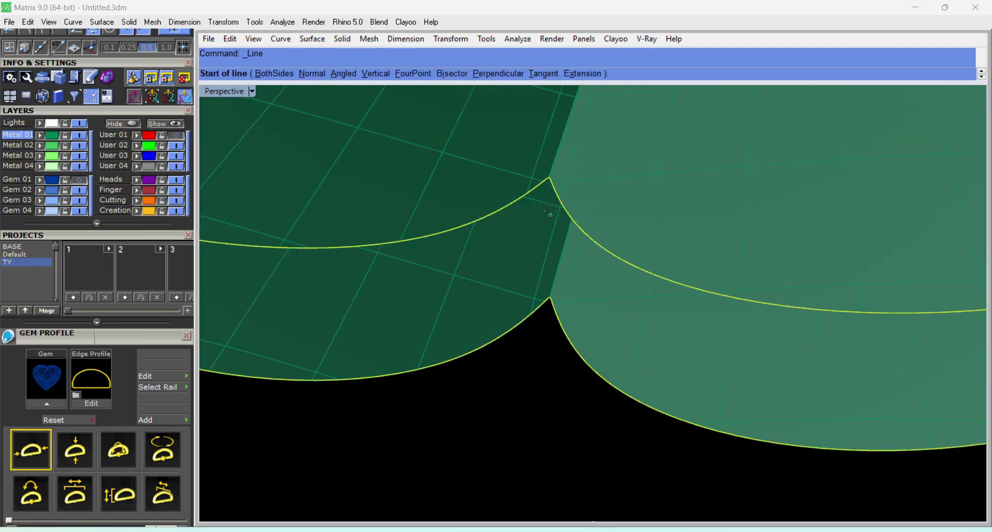
scroll(555, 195, "up", 2)
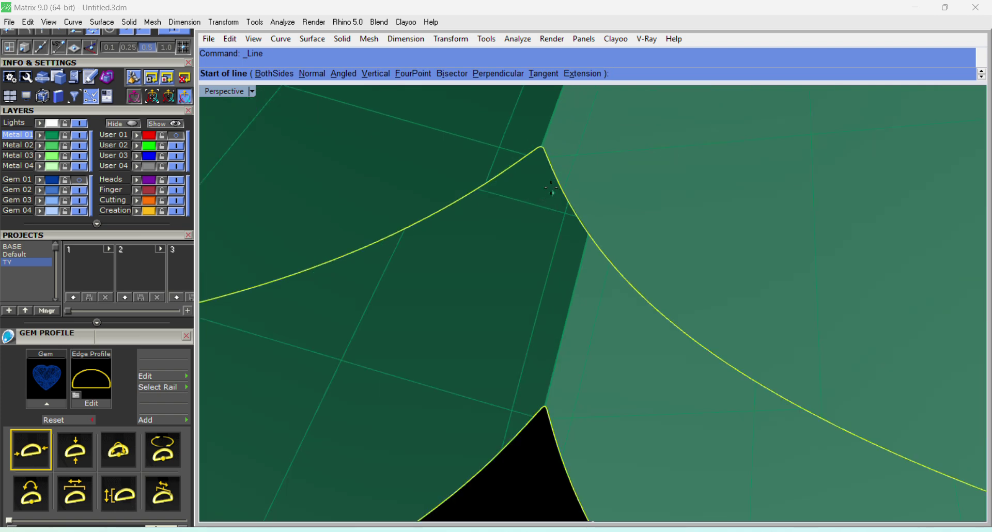
left_click(542, 147)
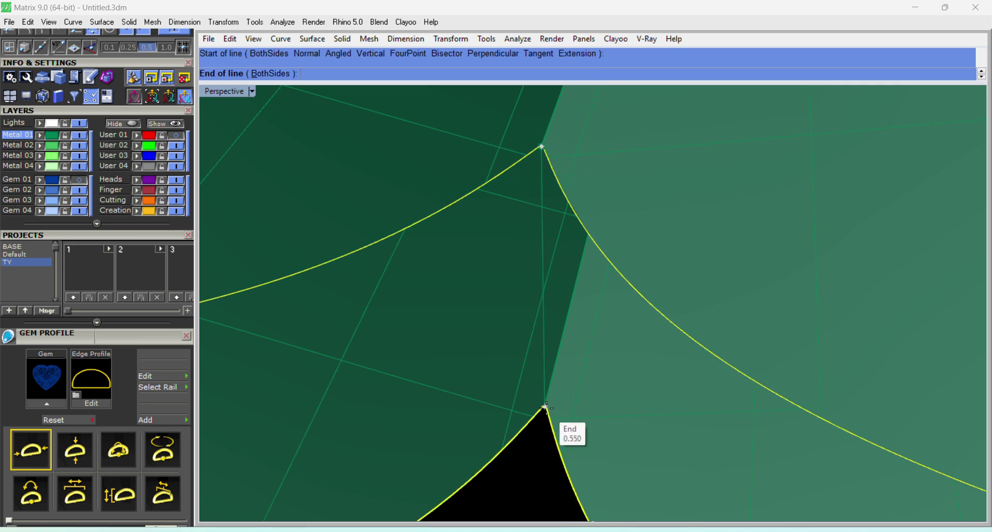
left_click(547, 407)
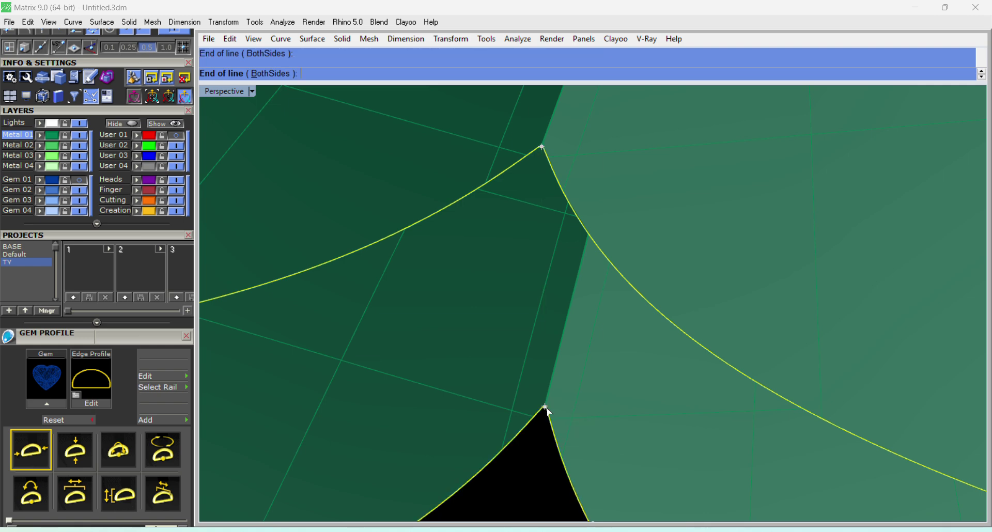
right_click_drag(566, 399, 554, 309)
right_click_drag(548, 216, 612, 230)
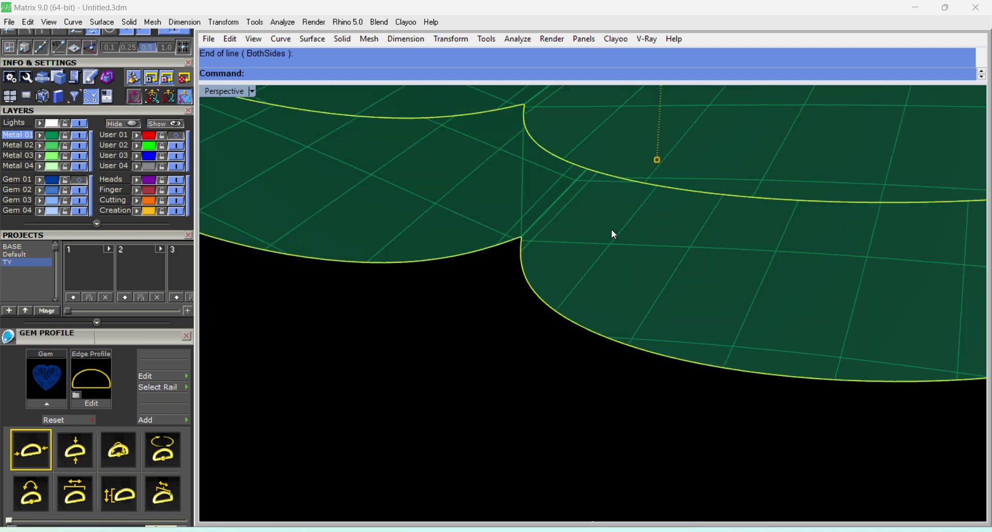
Split the upper and lower heart borders with the notch line and the rounded tip curve.
key("ctrl+shift+s")
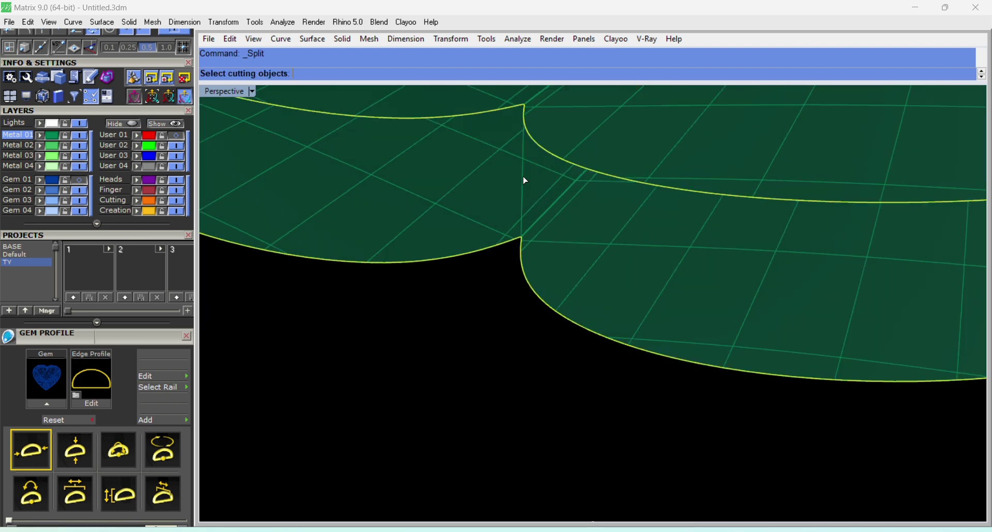
left_click(524, 178)
key("Return")
scroll(509, 292, "down", 3)
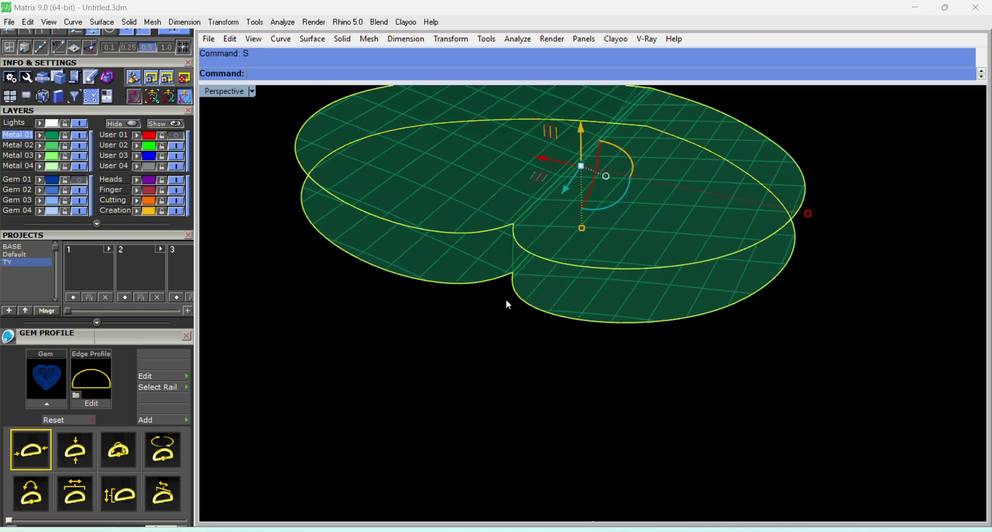
key("Return")
left_click_drag(481, 339, 532, 222)
scroll(522, 414, "down", 3)
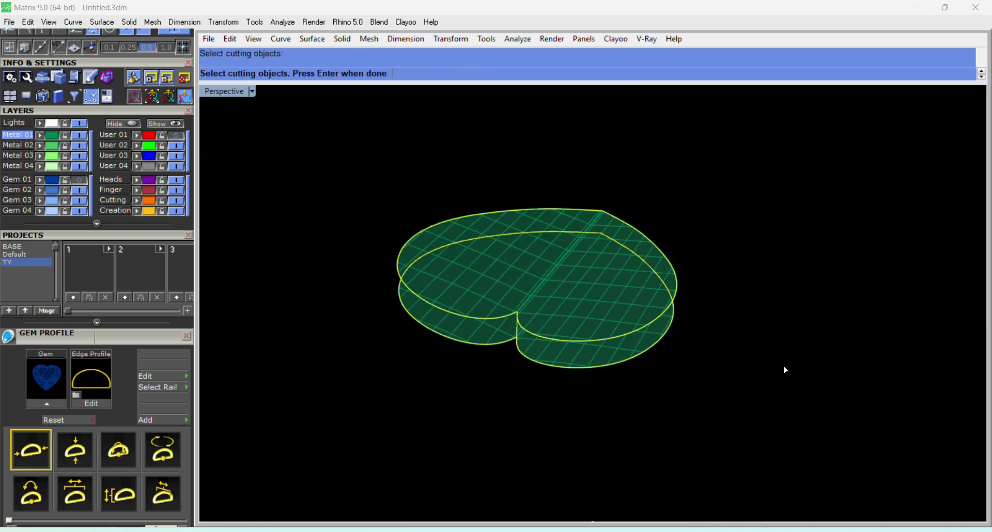
right_click_drag(786, 370, 790, 421)
left_click_drag(791, 421, 878, 326)
key("Return")
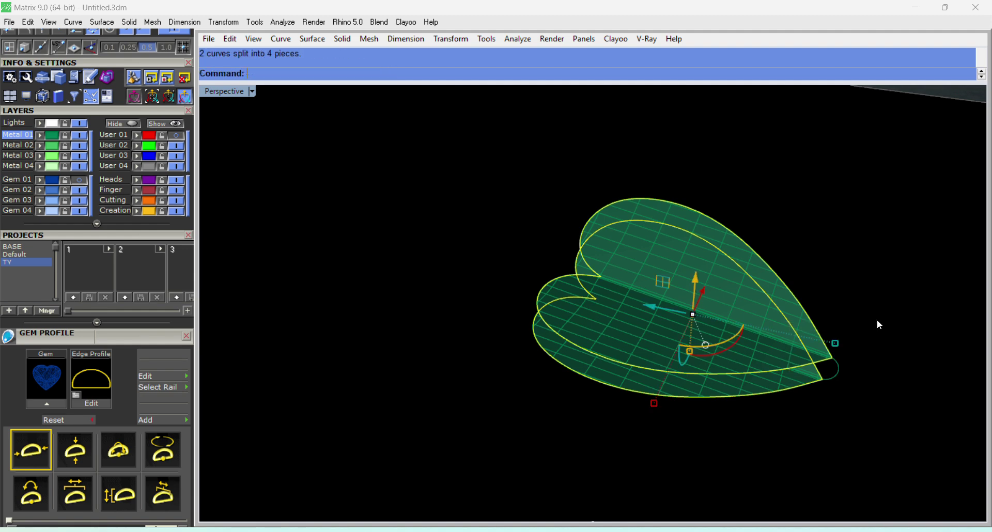
Delete the upper and lower border pieces along one half of the heart, keeping the other half's pieces.
left_click_drag(716, 282, 713, 281, "ctrl")
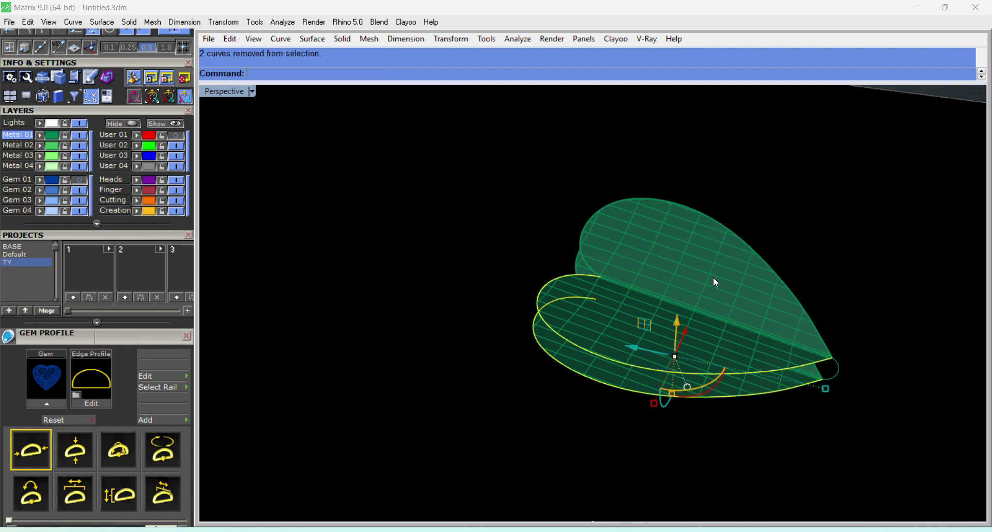
key("Delete")
mouse_move(478, 347)
right_mouse_down()
mouse_move(641, 363)
mouse_move(482, 388)
right_mouse_up()
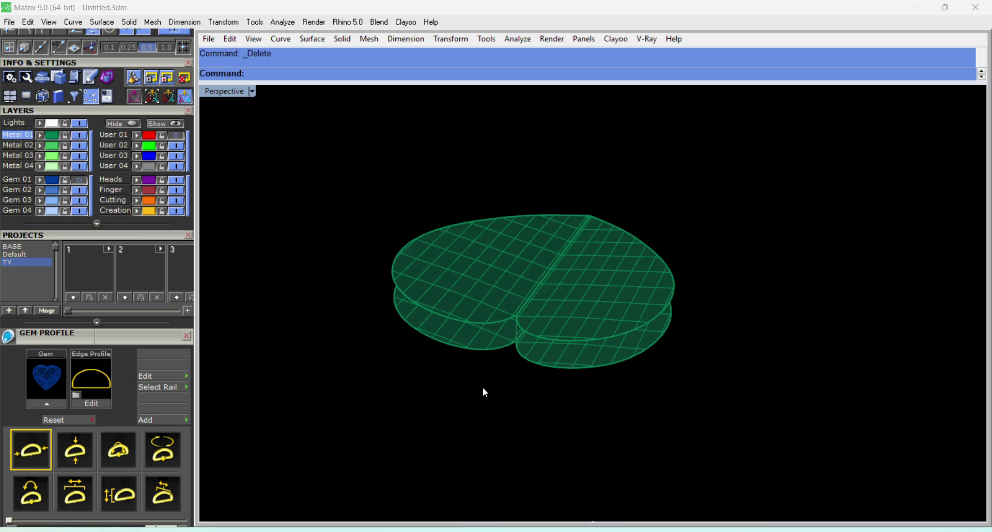
Rebuild the straight notch line with 4 points and degree 3, deleting the input.
scroll(506, 346, "up", 3)
left_click_drag(485, 382, 554, 237)
scroll(579, 298, "up", 5)
scroll(578, 310, "up", 4)
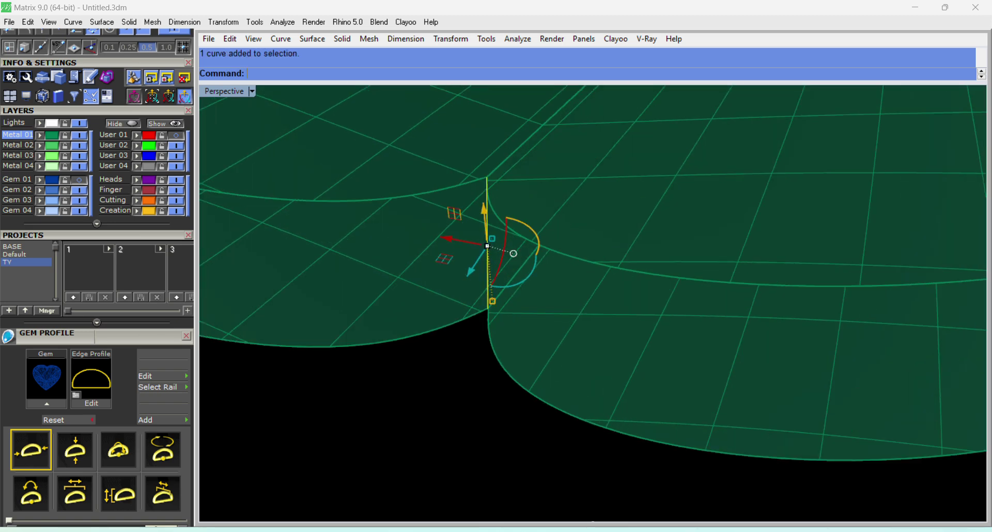
key("ctrl+r")
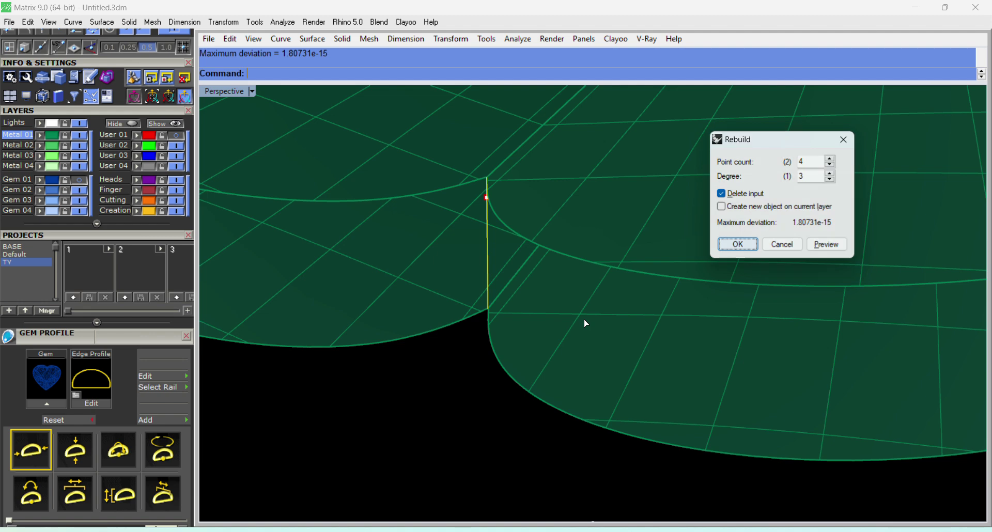
key("Return")
Bow the notch line outward in the Right view by moving its two middle control points perpendicular to the line.
key("F10")
left_click(488, 267)
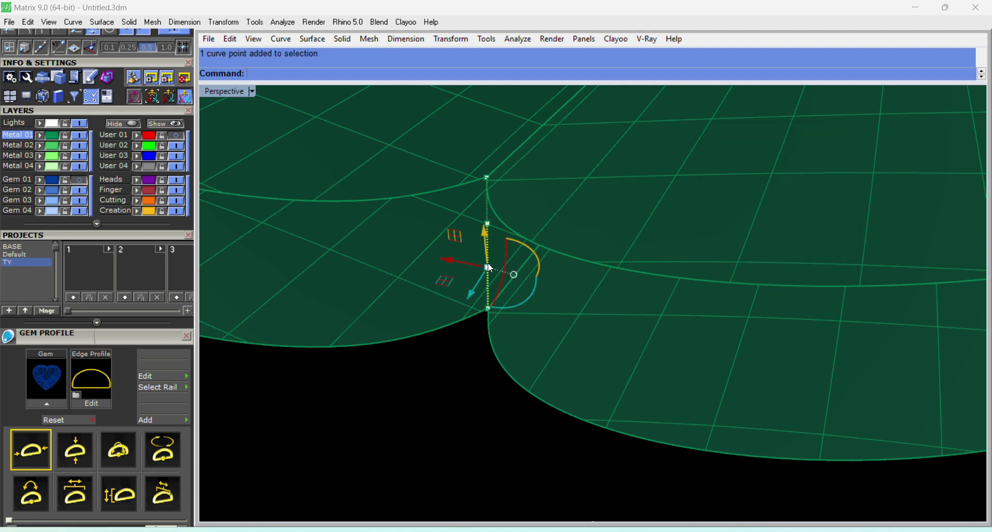
left_click(491, 223, "shift")
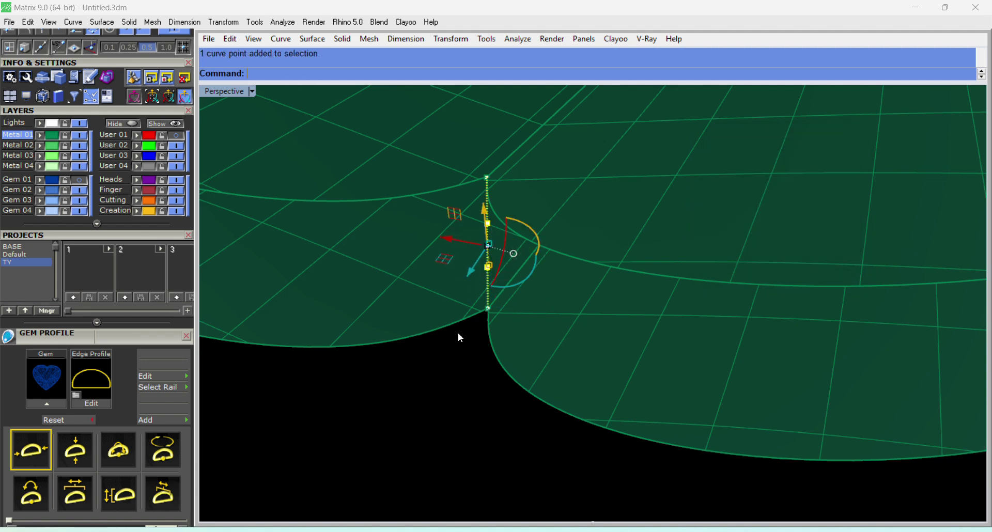
right_click_drag(458, 334, 418, 300)
double_click(219, 90)
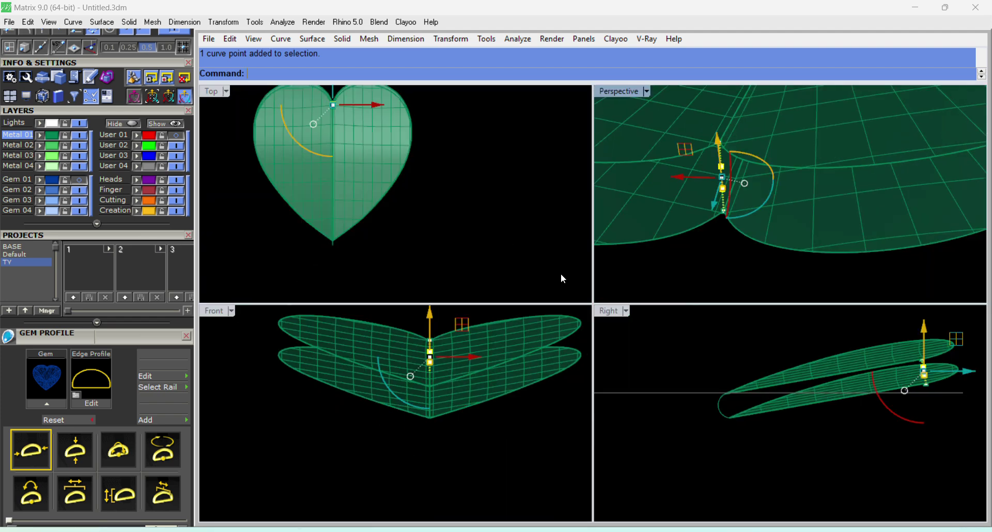
double_click(606, 315)
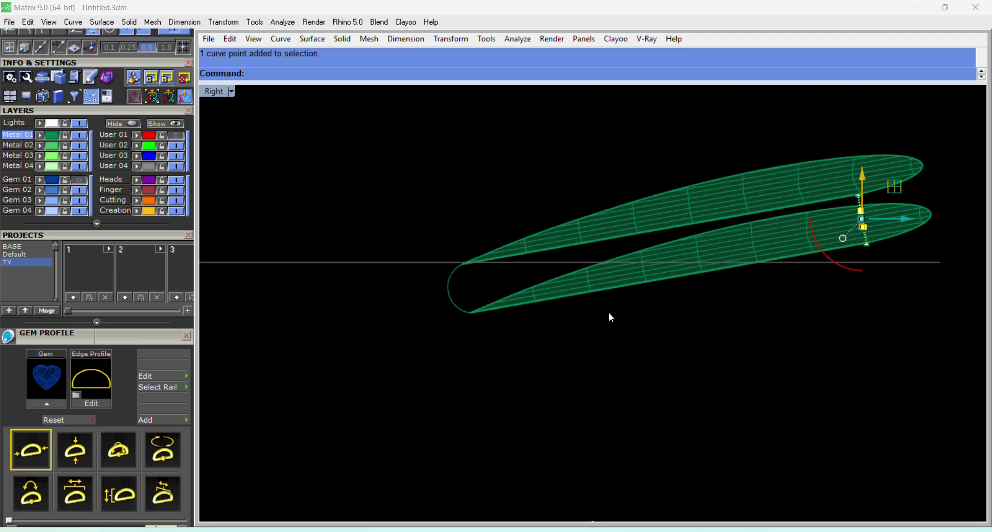
scroll(894, 195, "up", 5)
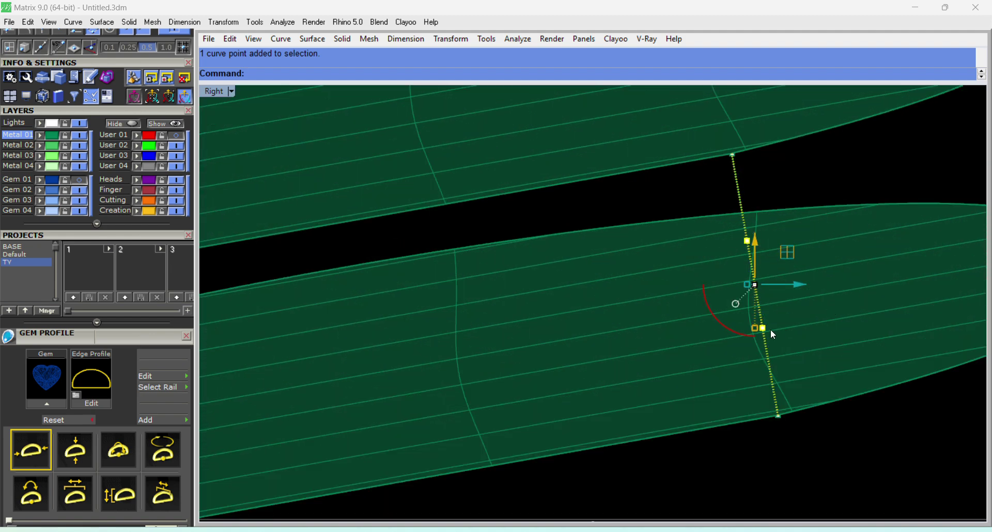
left_click_drag(733, 335, 732, 356)
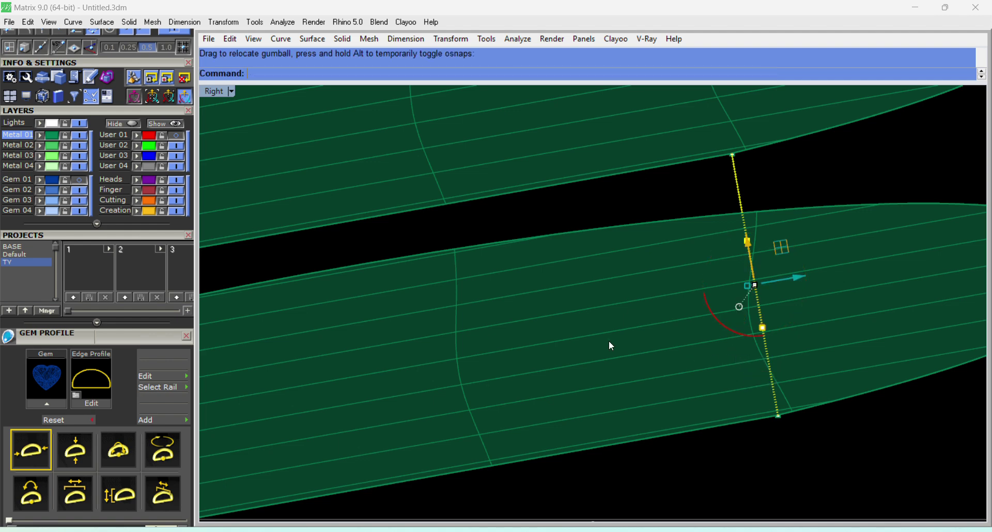
scroll(584, 295, "down", 4)
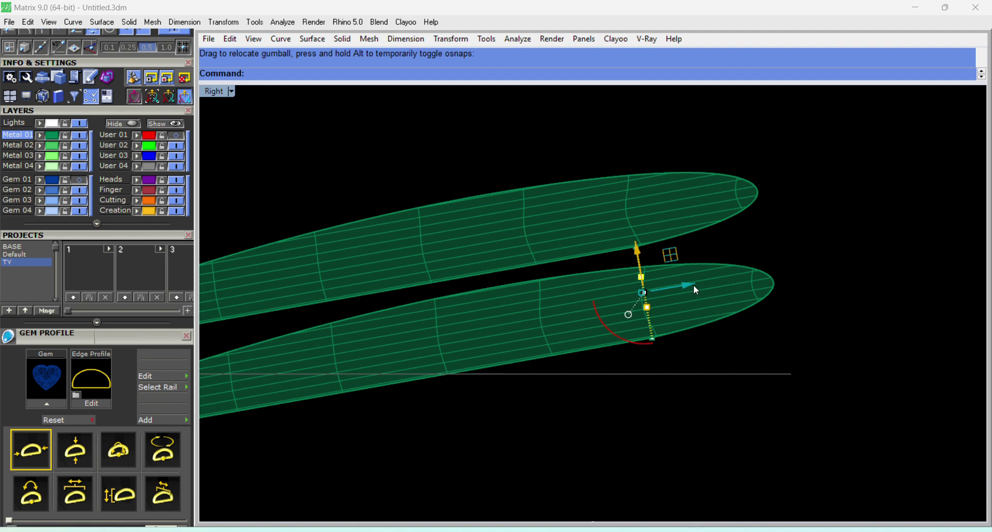
left_click_drag(687, 285, 734, 286)
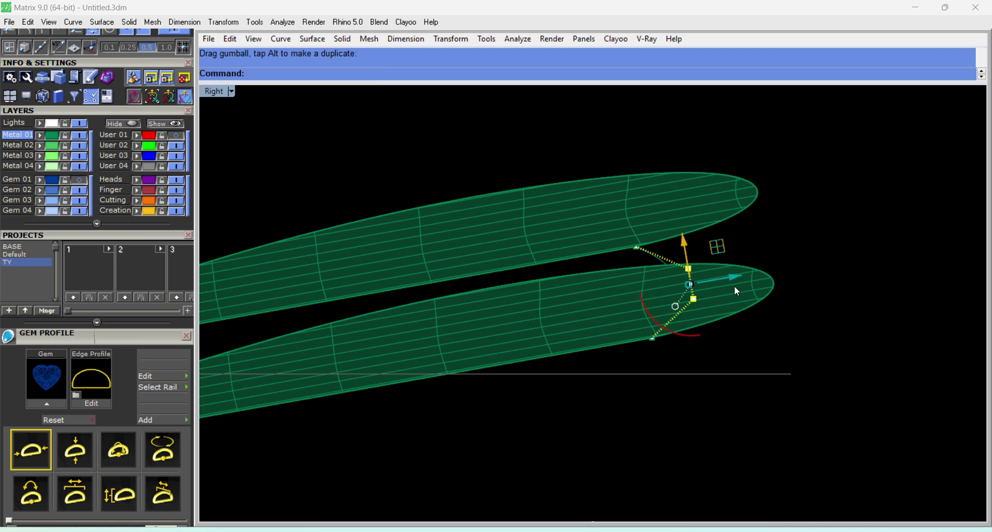
Hide the notch curve's control points and rebuild the bowed curve with 4 points and degree 3.
key("ctrl+F4")
left_click(455, 435)
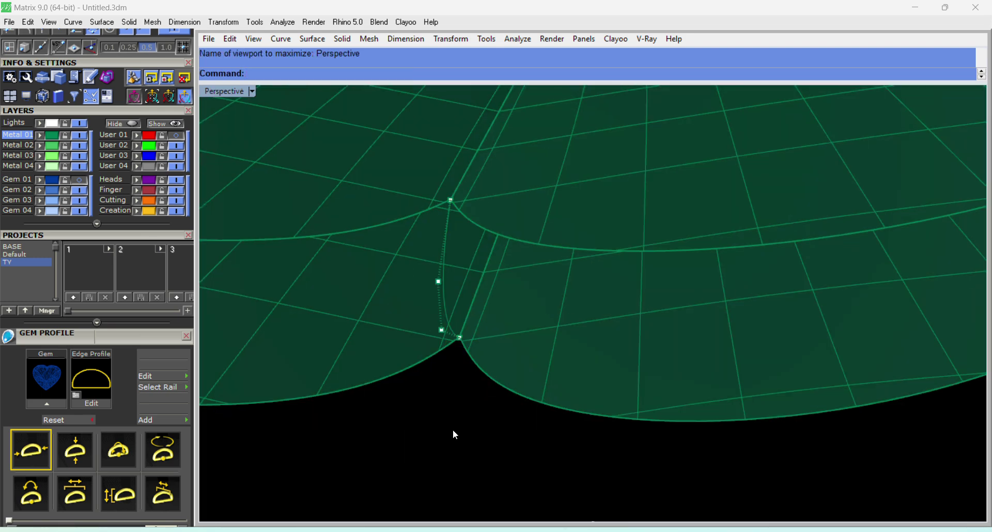
key("Escape")
left_click(450, 324)
left_click(451, 324)
key("ctrl+r")
key("Return")
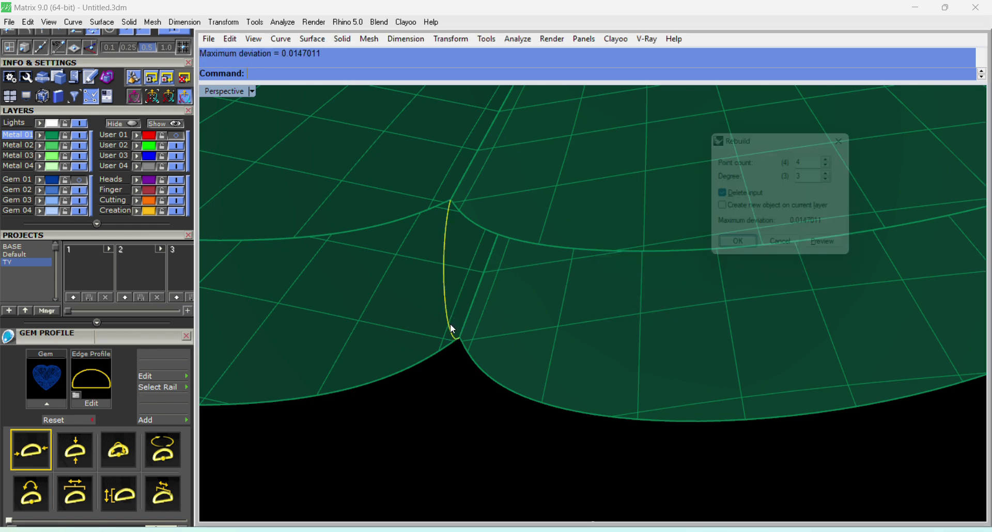
key("Escape")
Sweep a rounded half side wall along the two remaining border rails, using the tip and notch curves as cross-sections.
scroll(598, 264, "down", 9)
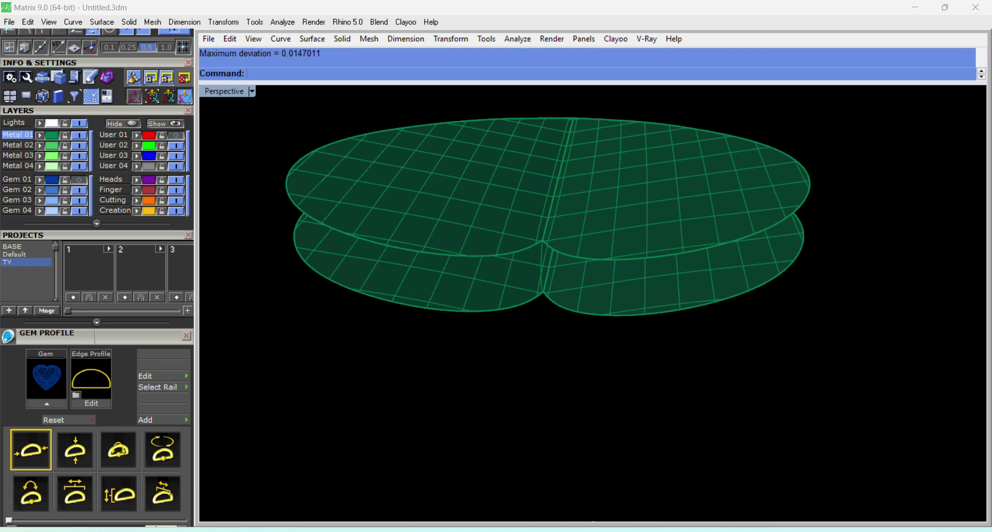
key("ctrl+shift+c")
right_click_drag(600, 272, 735, 265)
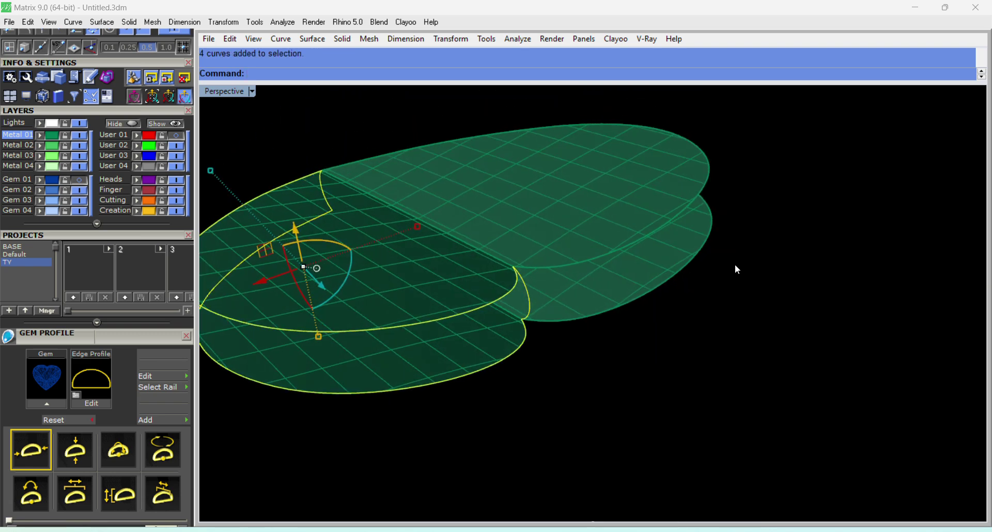
scroll(735, 266, "down", 6)
right_click_drag(492, 350, 656, 322)
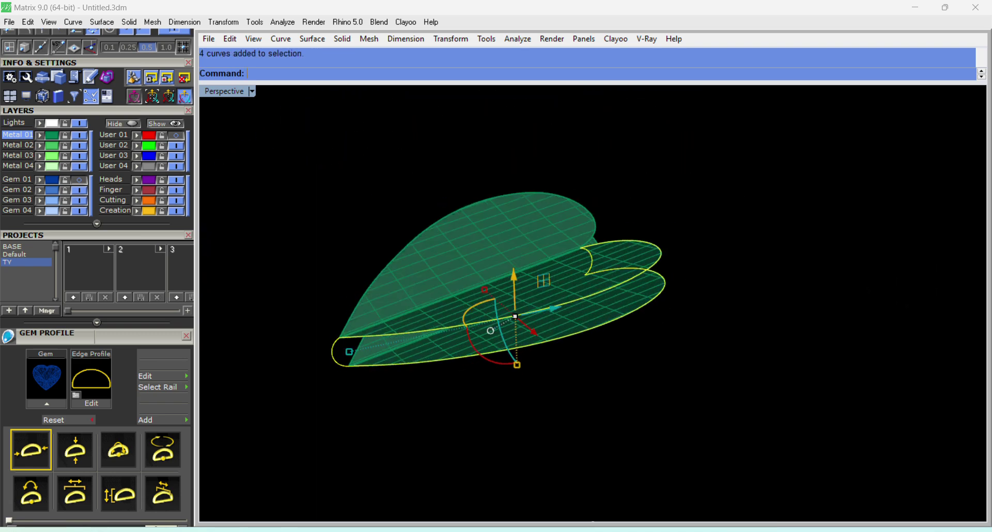
key("Return")
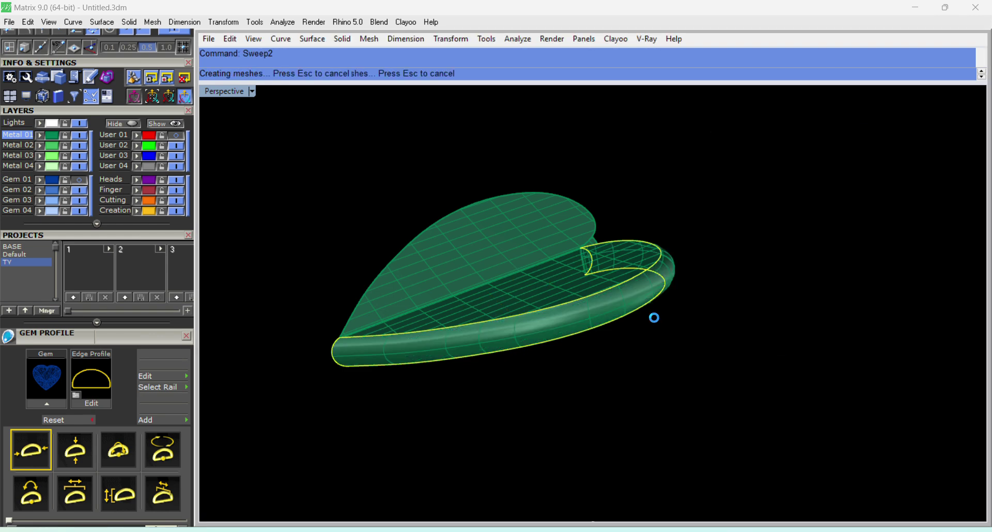
Try to split the swept half side wall at the heart's notch.
right_click_drag(685, 339, 626, 336)
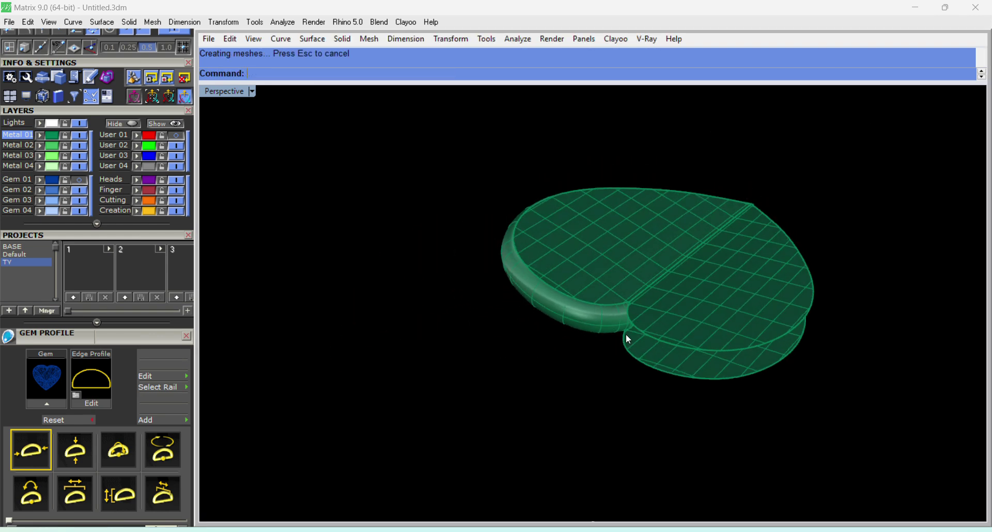
scroll(635, 325, "up", 5)
scroll(634, 323, "up", 5)
left_click(643, 316)
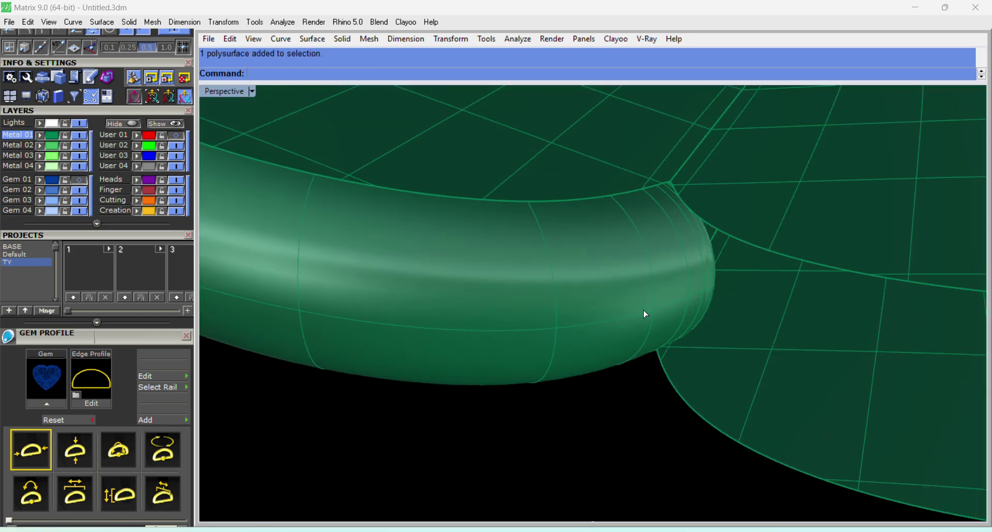
scroll(637, 314, "down", 5)
scroll(614, 336, "up", 6)
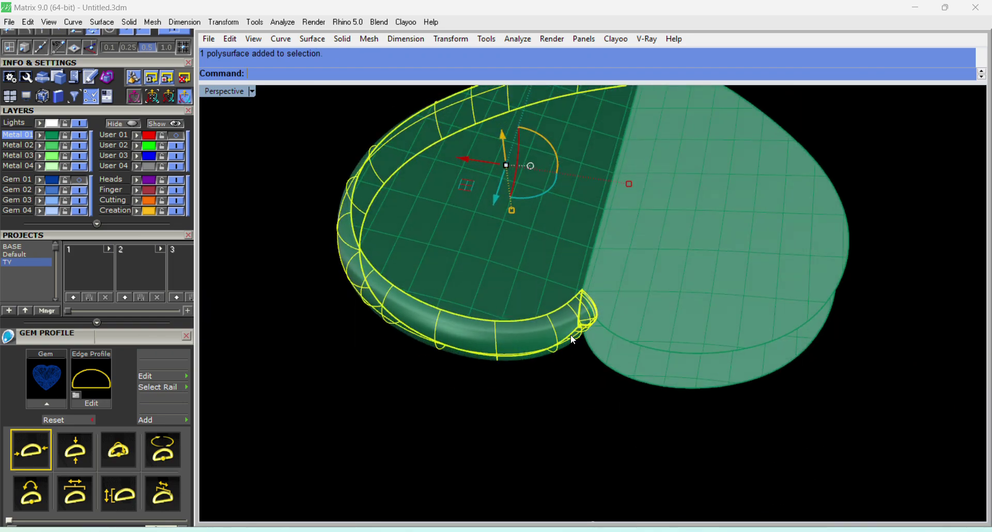
key("ctrl+shift+s")
left_click_drag(569, 427, 627, 326)
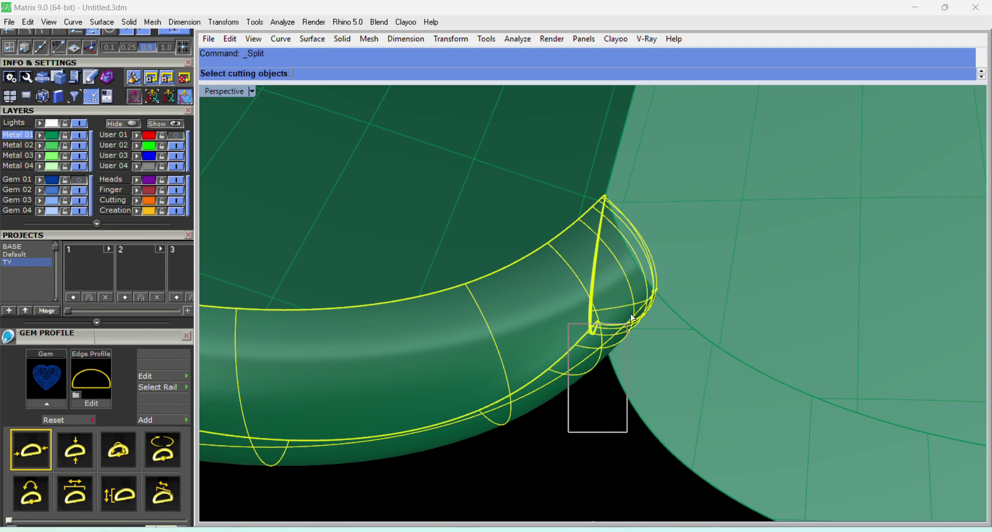
key("Return")
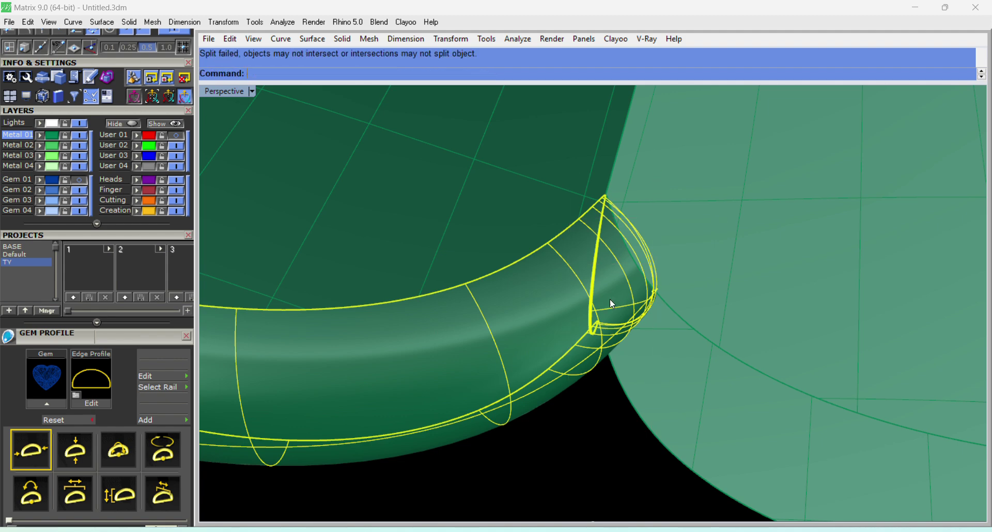
left_click(571, 334, "ctrl")
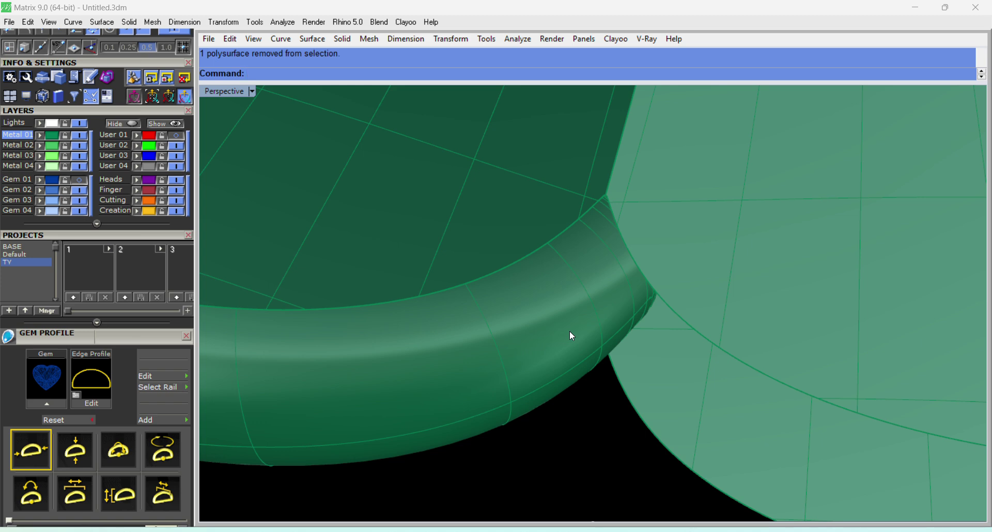
Mirror a copy of the swept half side wall across the heart's centre line, starting the mirror plane at 0.
left_click(571, 335)
scroll(551, 270, "down", 5)
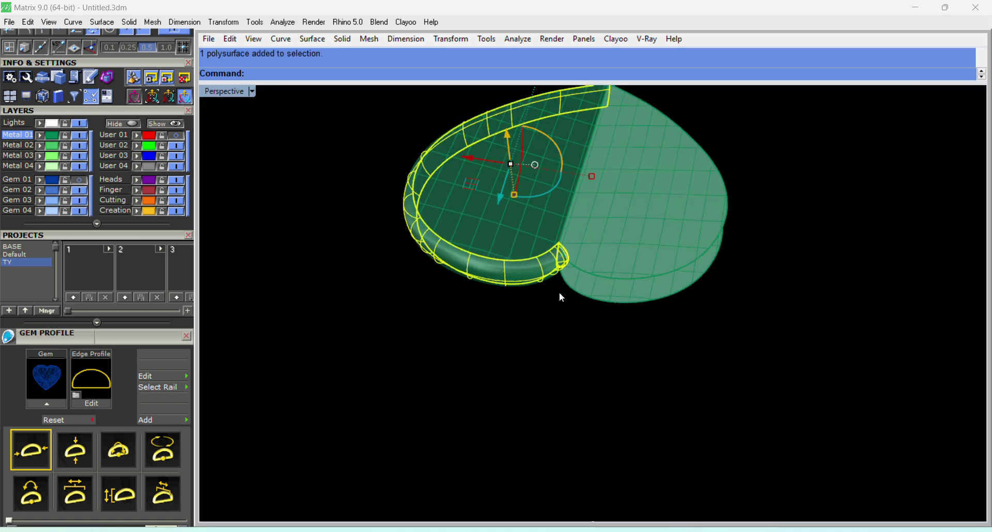
type("mir")
key("Return")
type("0")
key("Return")
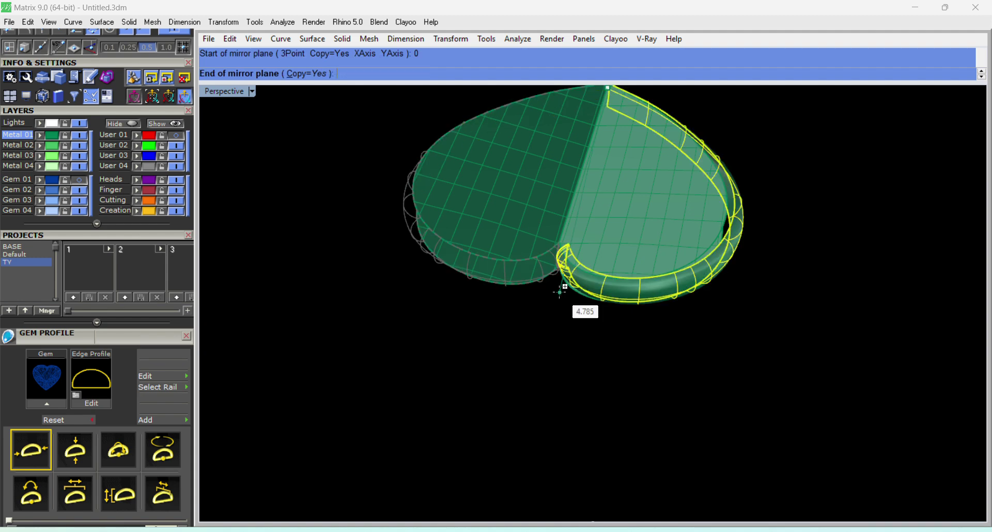
left_click(559, 292)
left_click(552, 318)
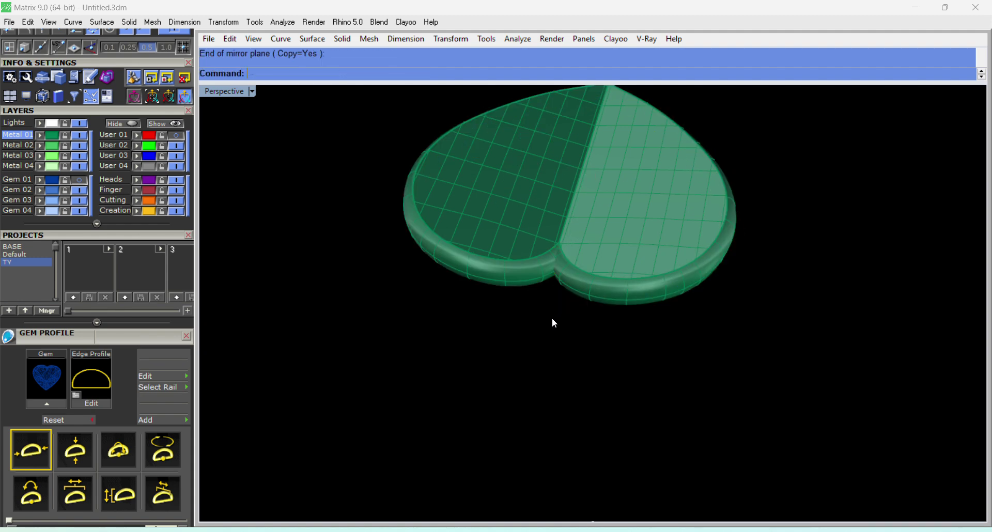
Draw a vertical line along the heart's centre in the Top view, starting at 0 and extending to both sides past the notch.
right_click_drag(563, 271, 572, 302)
scroll(572, 301, "up", 12)
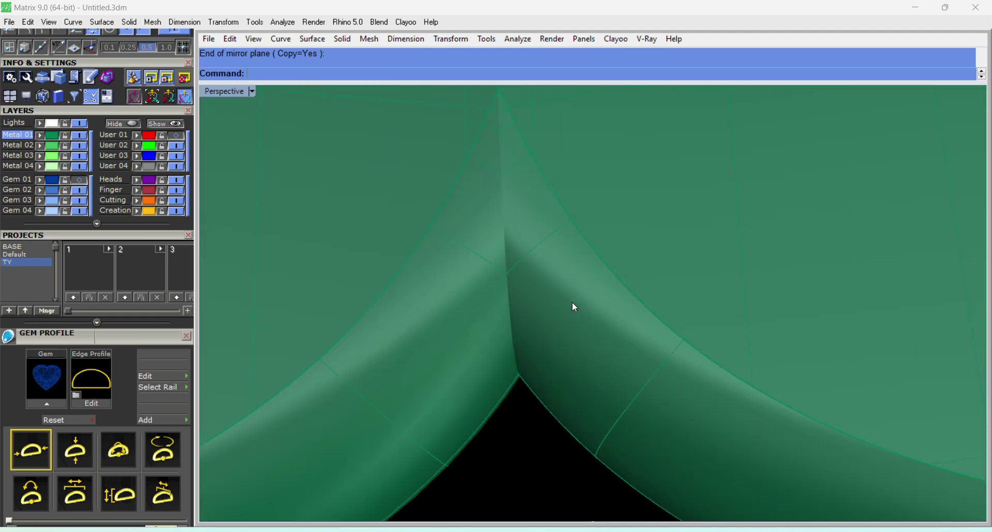
key("ctrl+F1")
scroll(476, 154, "down", 2)
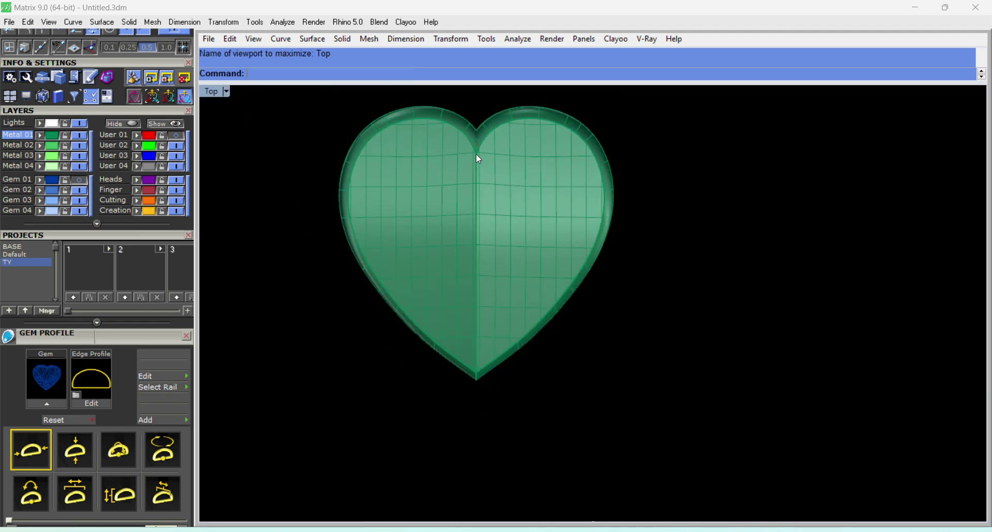
scroll(470, 132, "up", 8)
scroll(500, 168, "down", 10)
type("l")
key("Return")
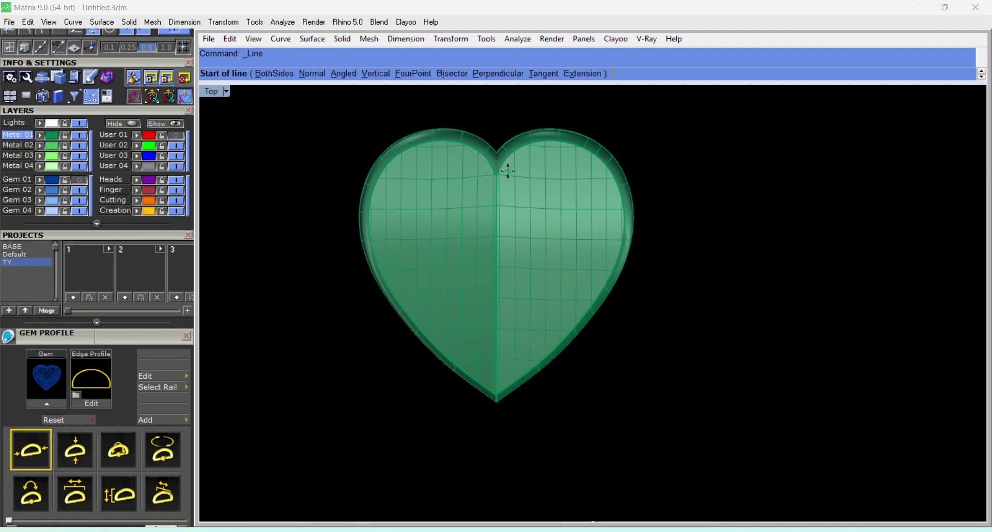
type("0")
key("Return")
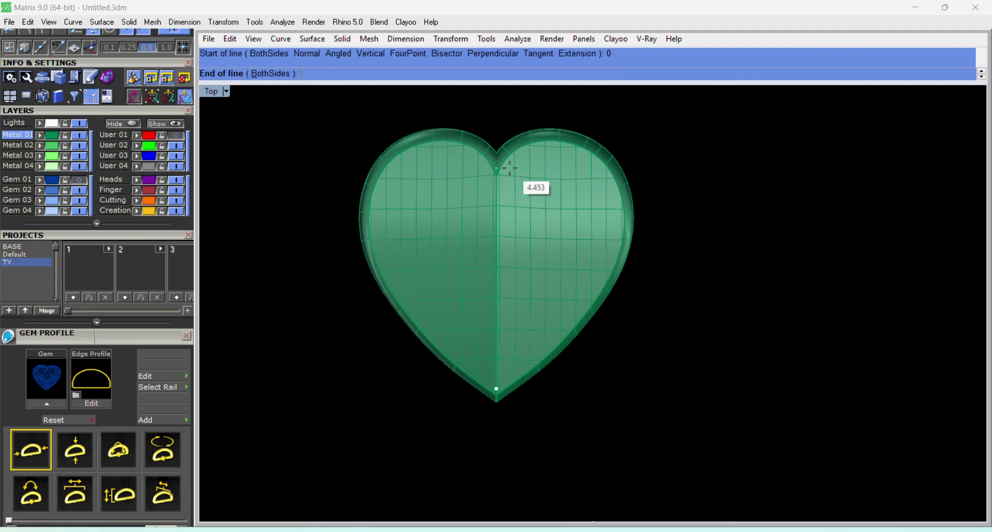
type("b")
key("Return")
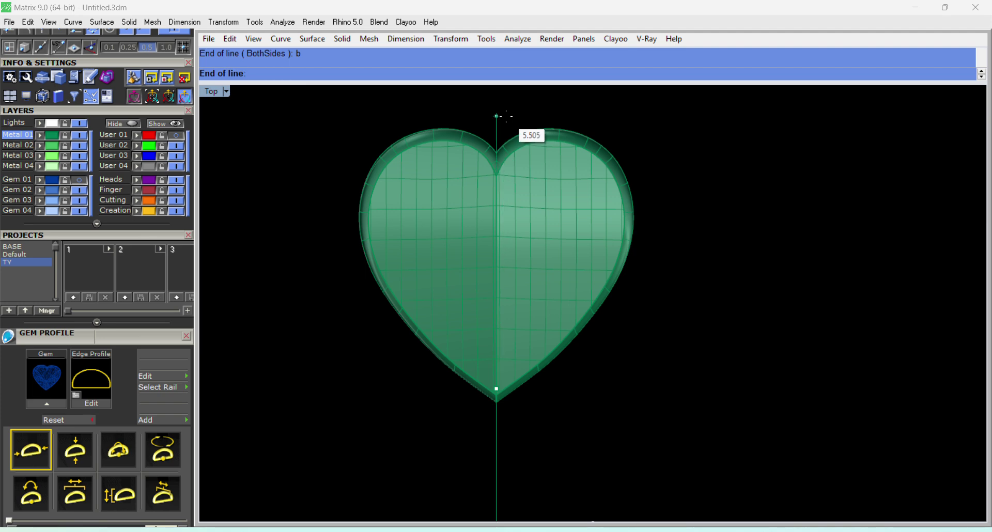
left_click(506, 117)
Split the right half side wall with the centre line and delete the piece overhanging at the notch.
scroll(507, 153, "up", 8)
left_click(509, 185)
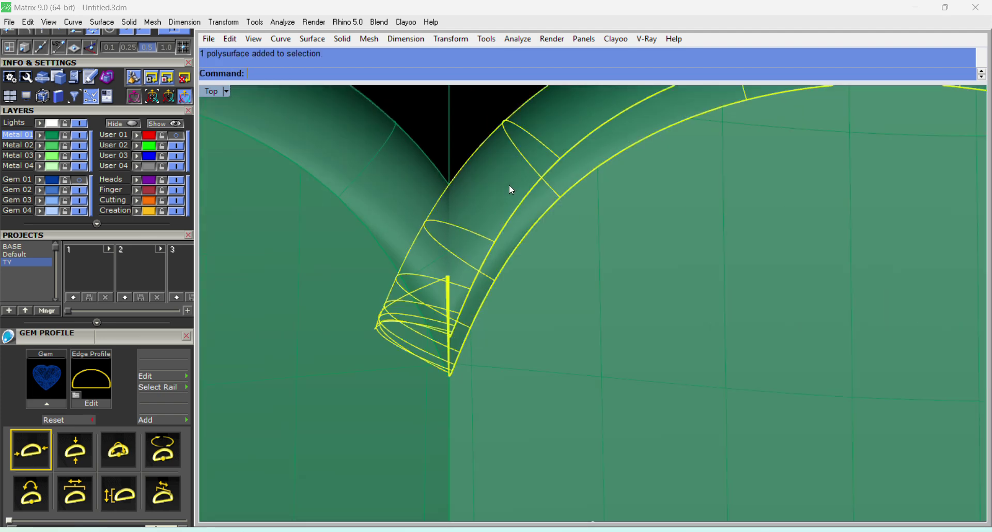
scroll(492, 184, "down", 3)
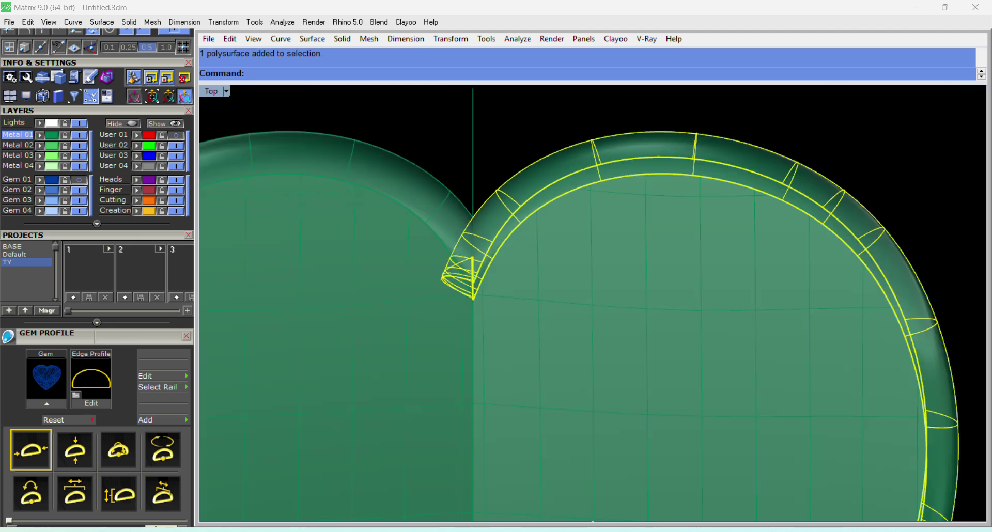
key("ctrl+shift+s")
left_click_drag(499, 126, 467, 145)
right_click(467, 145)
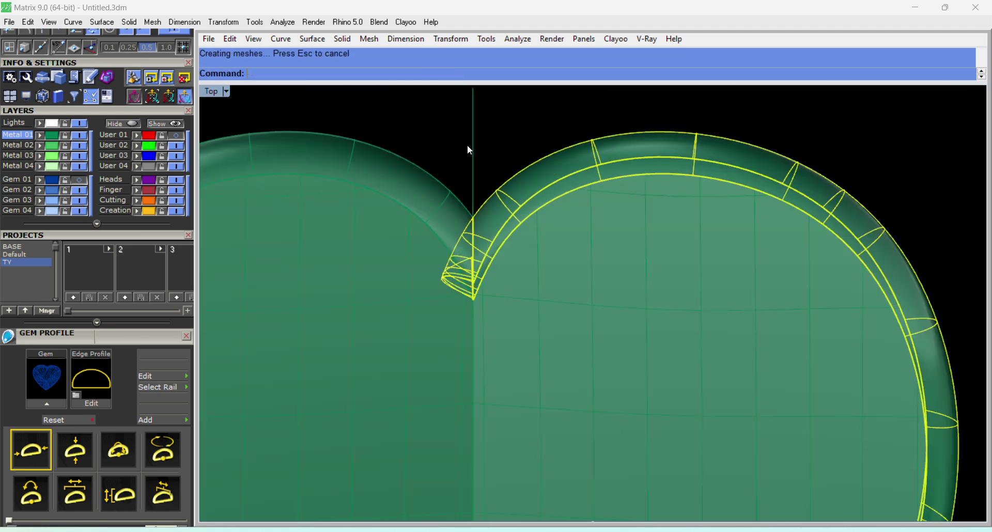
left_click(498, 203, "ctrl")
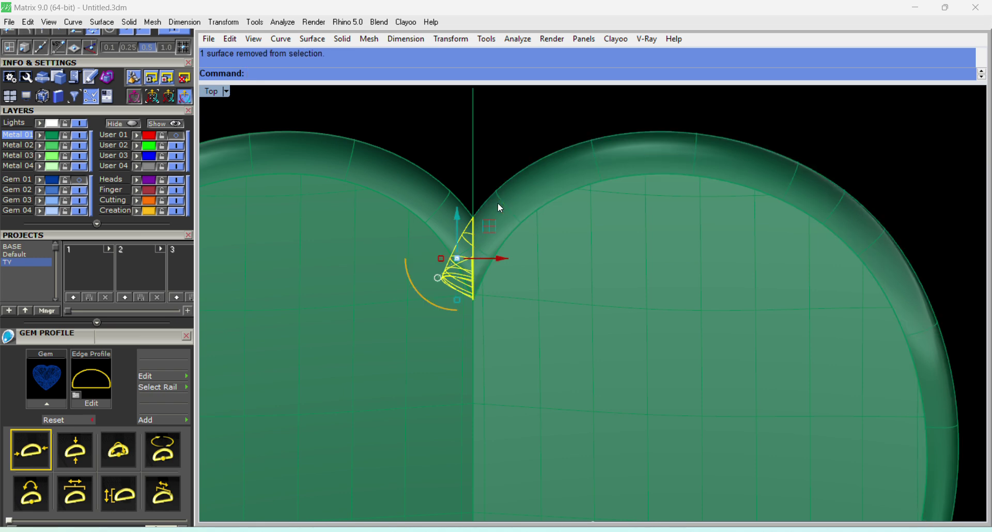
key("Delete")
Split the left half side wall with the centre line, then delete its overhanging notch piece and the line.
left_click(447, 214)
key("ctrl+shift+s")
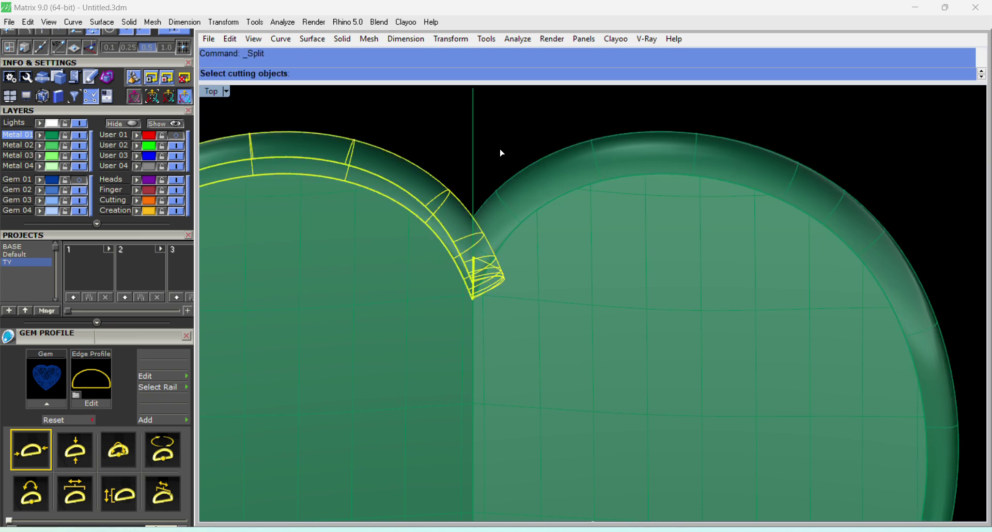
left_click(473, 151)
key("Return")
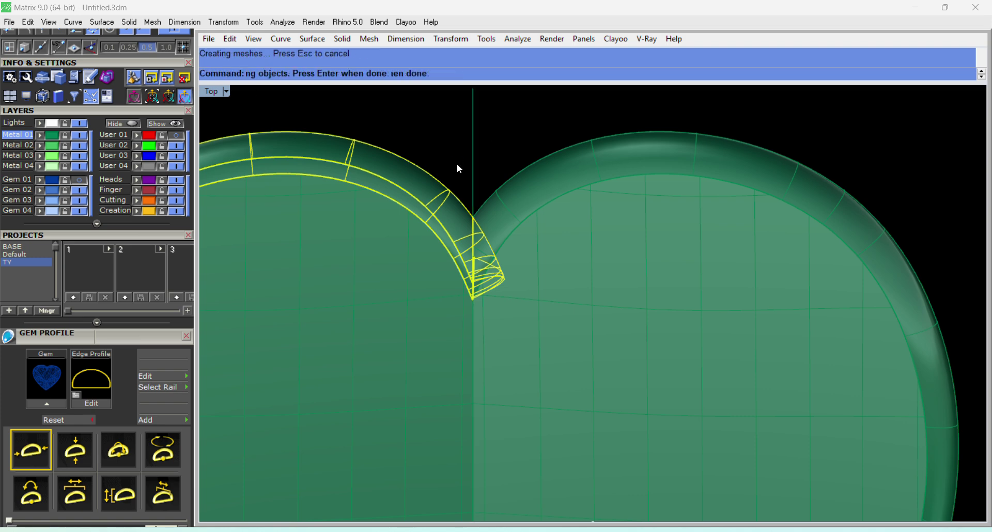
left_click(448, 212, "ctrl")
key("Delete")
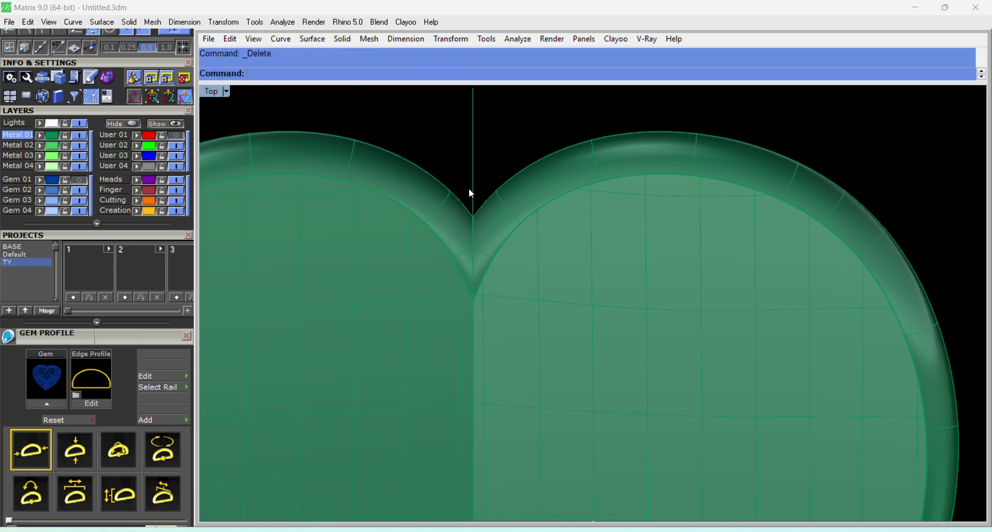
left_click(470, 189)
key("Delete")
Try to join the heart's faces with both trimmed side walls.
scroll(476, 216, "down", 2)
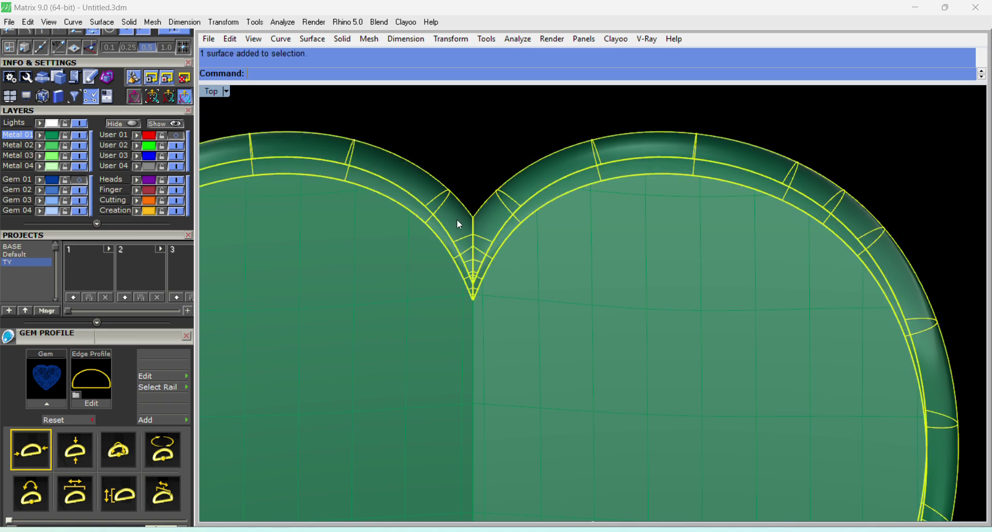
scroll(469, 210, "down", 5)
left_click(526, 257)
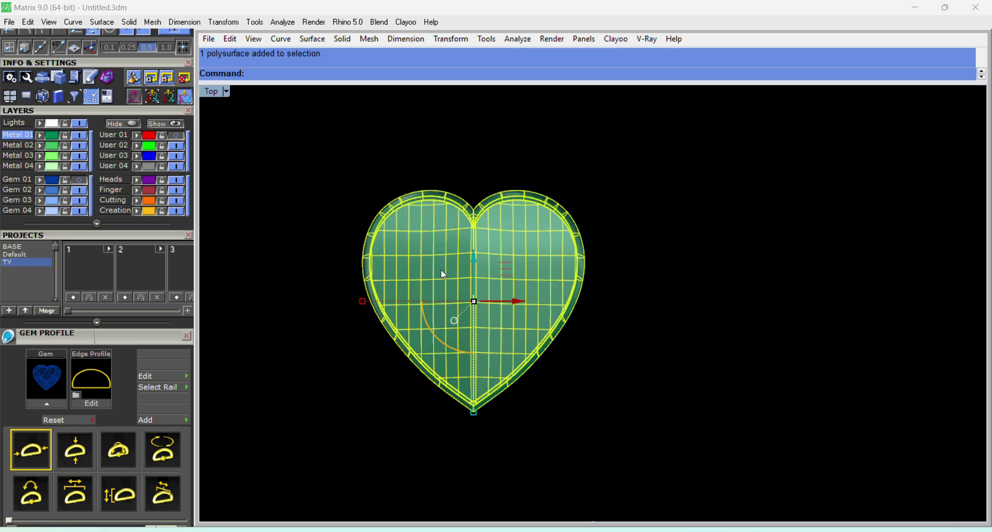
key("ctrl+F4")
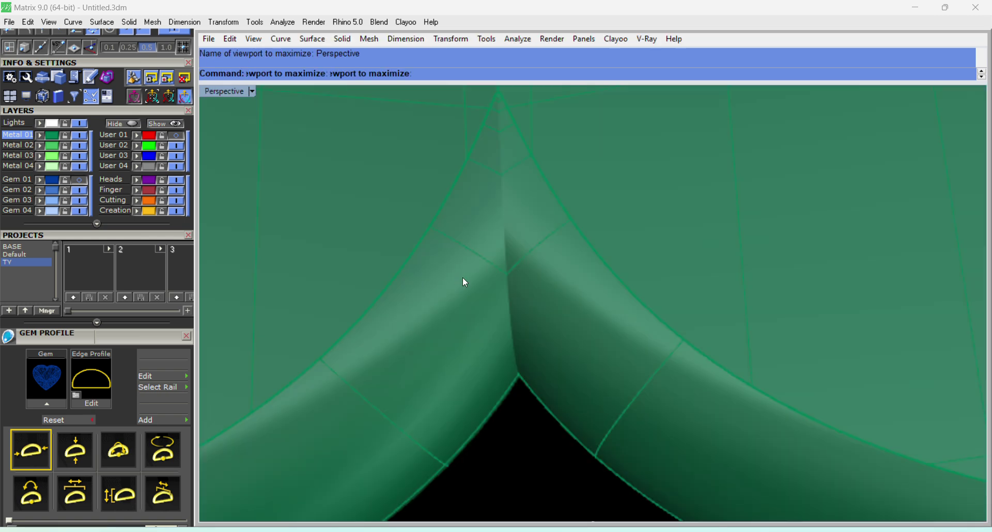
scroll(635, 263, "down", 5)
right_click_drag(627, 361, 657, 281)
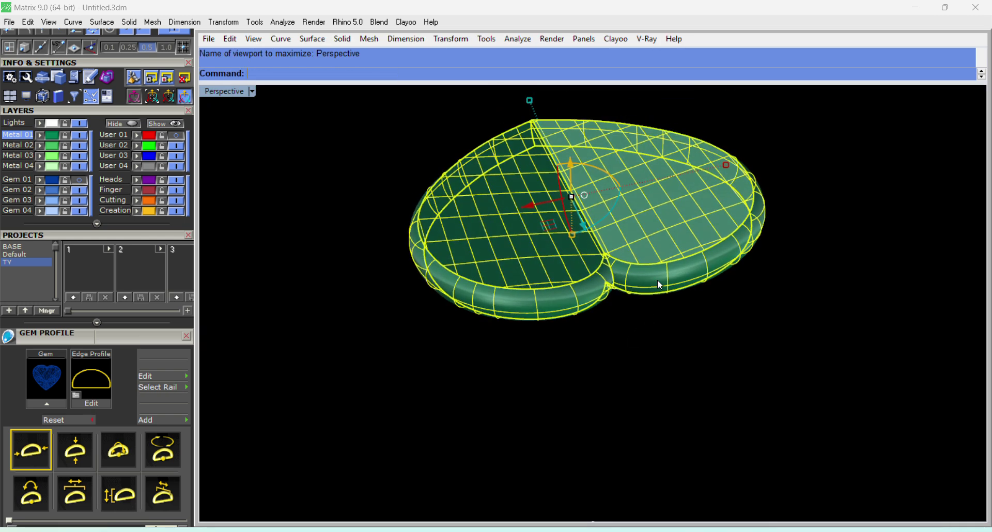
key("ctrl+j")
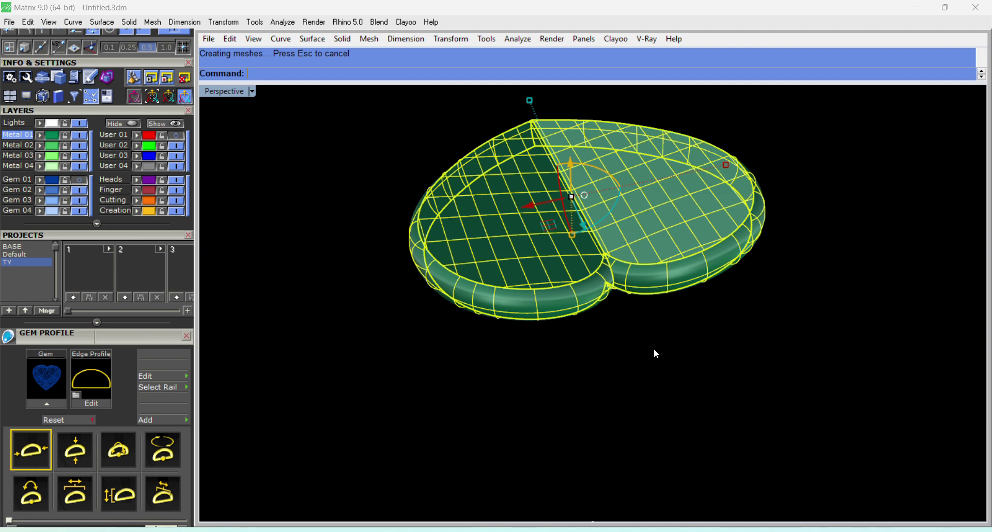
key("Escape")
key("Delete")
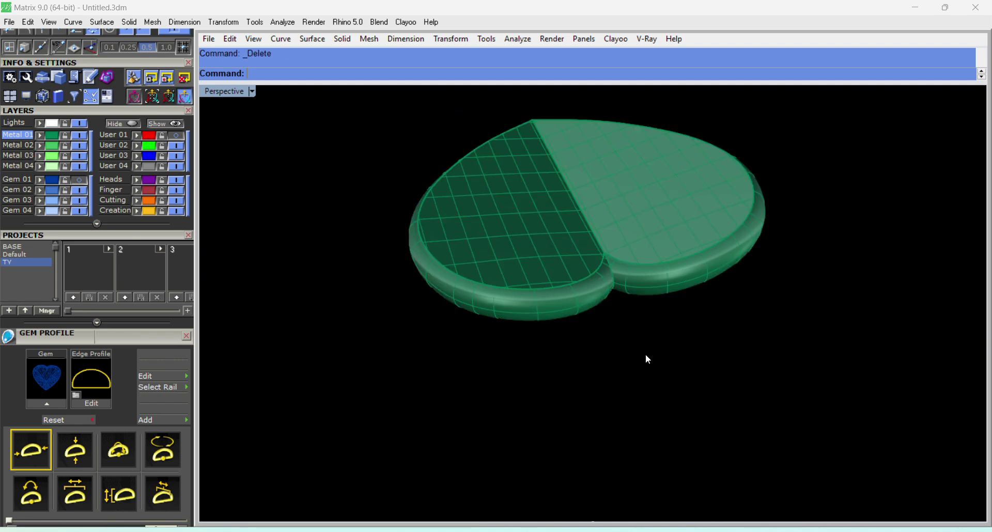
Join the heart's faces with the rounded side walls into one petal body.
right_click_drag(648, 359, 594, 350)
left_click(538, 389)
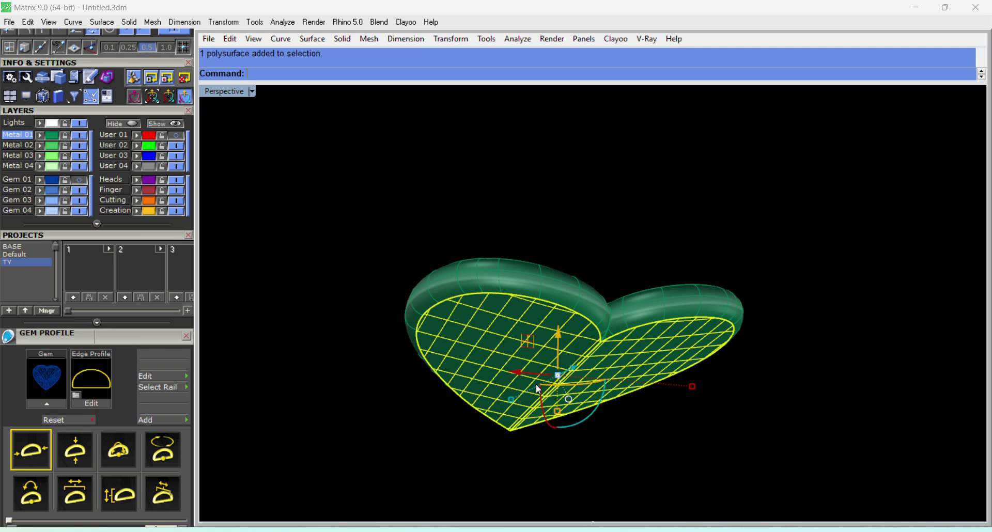
right_click_drag(573, 319, 576, 292)
key("ctrl+j")
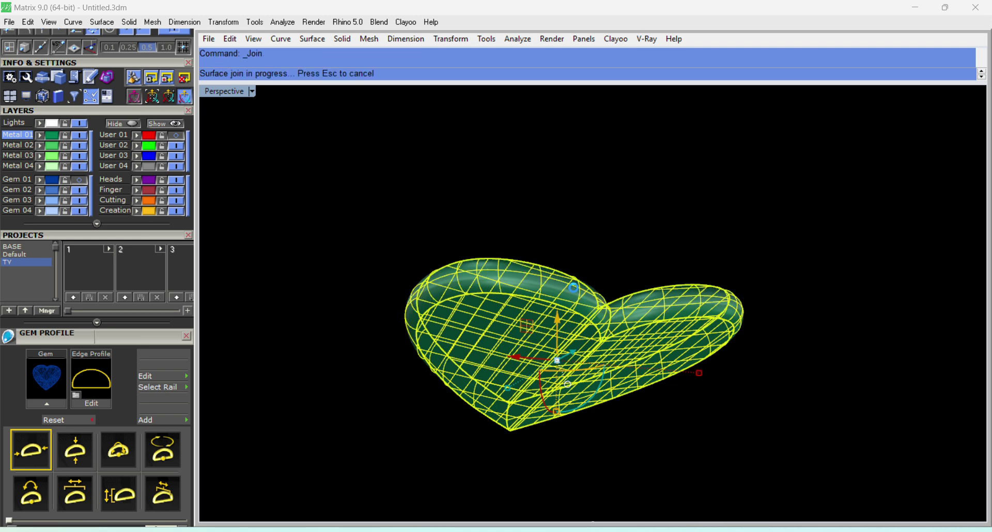
left_click(492, 338)
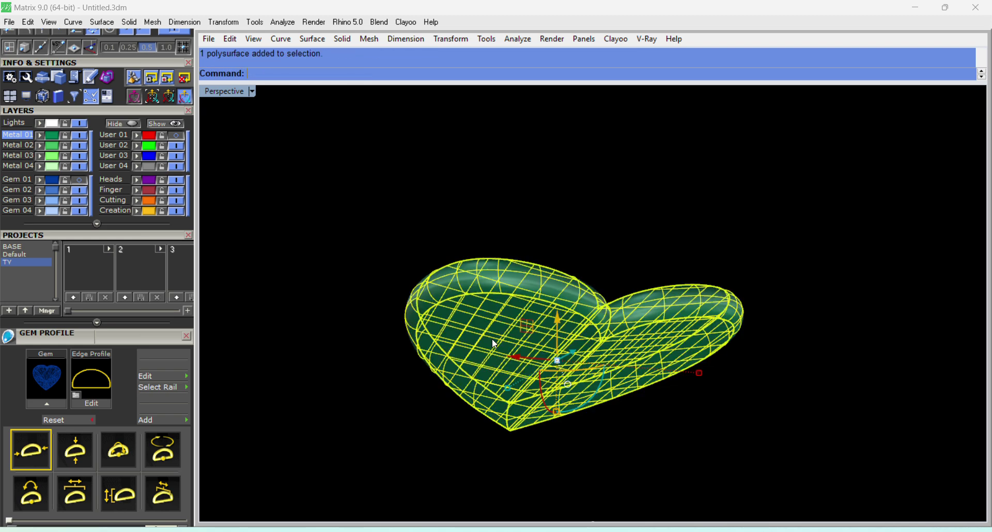
right_click_drag(480, 310, 722, 315)
Polar-array the heart petal about 0 in the Top view with 3 items over a 360-degree fill angle.
key("ctrl+F1")
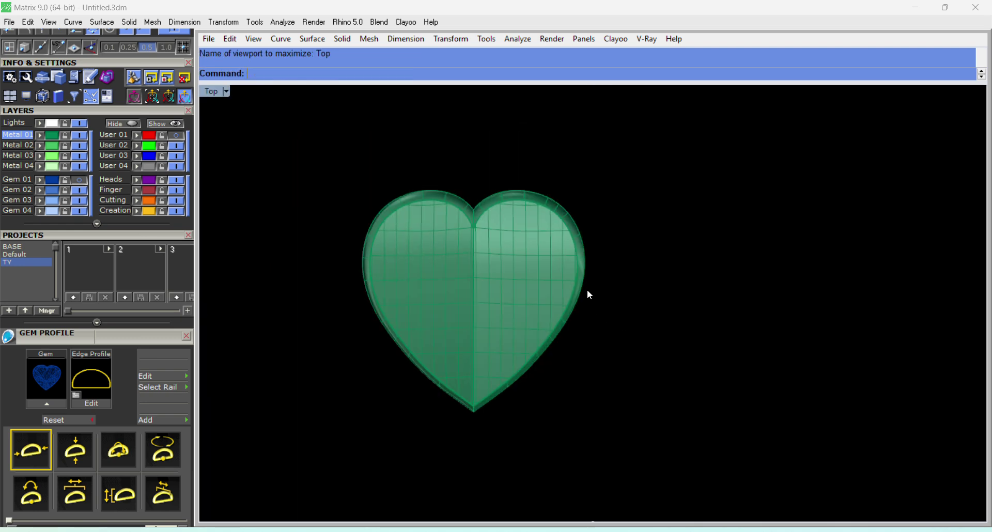
scroll(587, 289, "down", 3)
left_click(558, 288)
scroll(544, 289, "down", 2)
type("ArrayPolar")
key("Return")
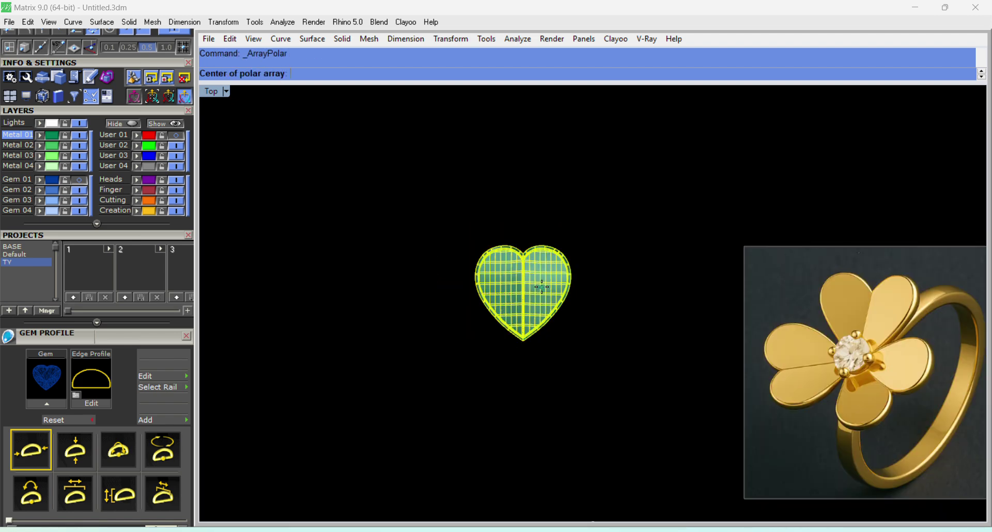
type("0")
key("Return")
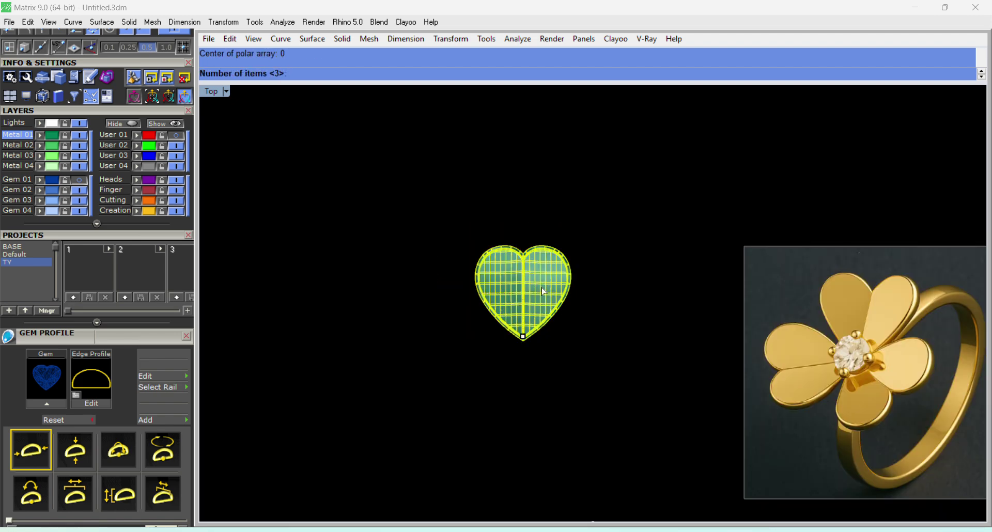
key("Return")
key("Return")
key("Return")
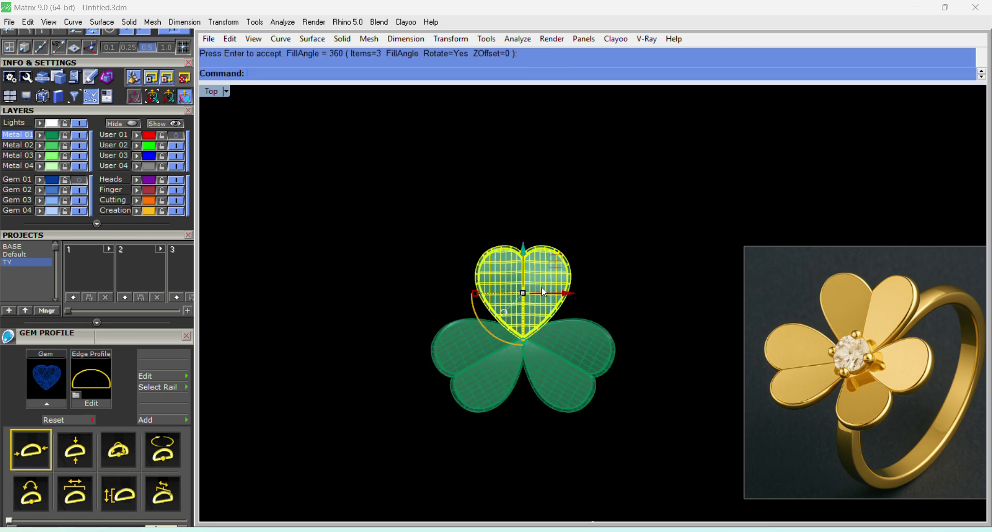
left_click(618, 293)
scroll(359, 239, "down", 1)
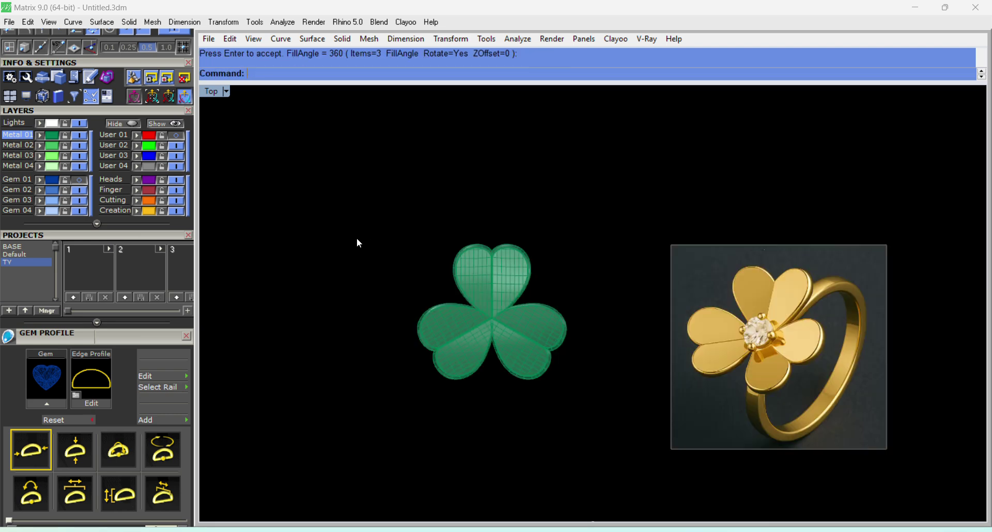
Show the hidden ring band, prong head and gem together with the petals.
left_click(157, 124)
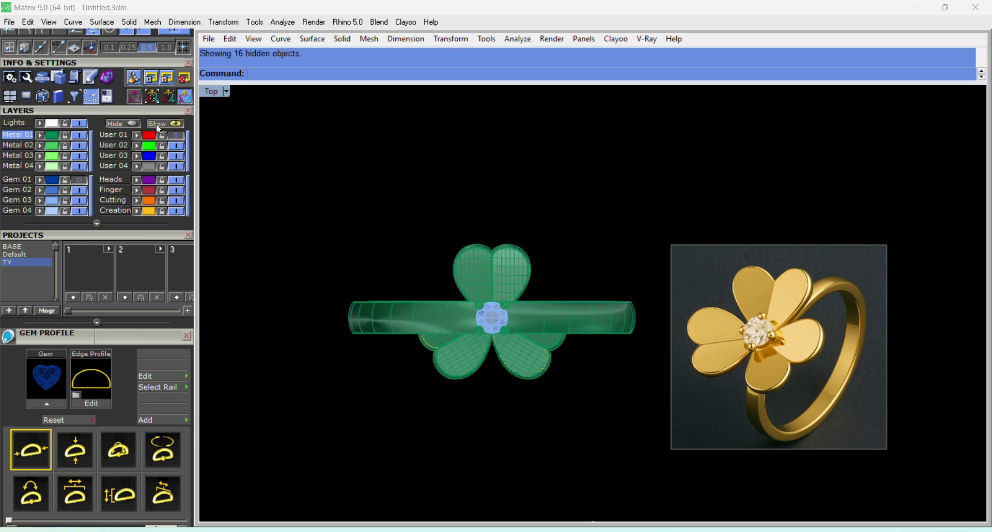
left_click(510, 362)
key("ctrl+h")
Rotate the three petals about 0 by 270 degrees so the upper petal lies along the ring band.
left_click(511, 362)
left_click(440, 364, "shift")
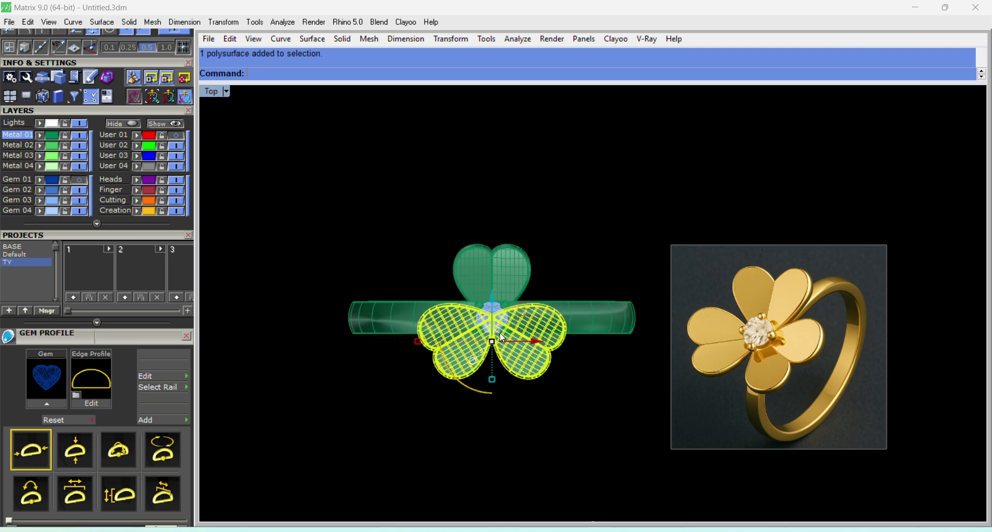
left_click(510, 262, "shift")
scroll(510, 261, "up", 3)
type("rotate")
key("Return")
type("0")
key("Return")
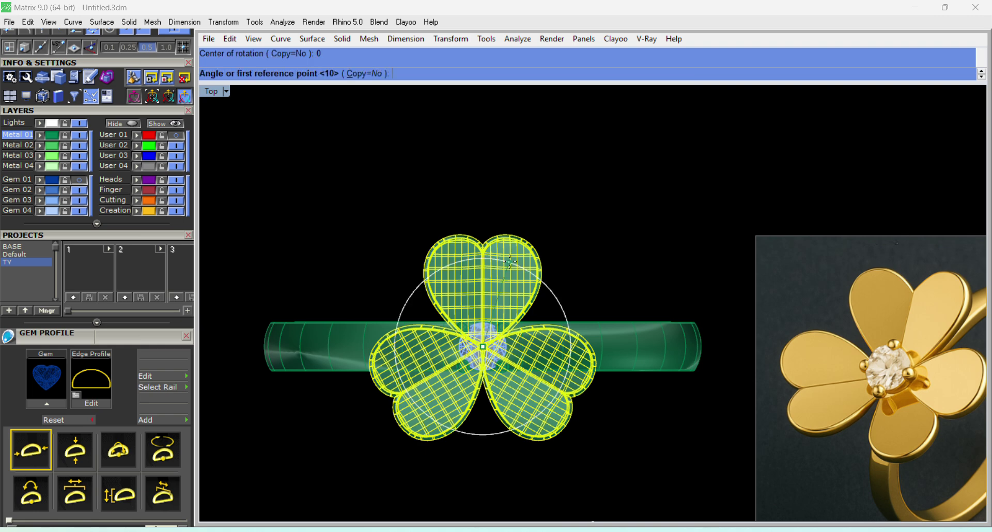
scroll(507, 309, "down", 2)
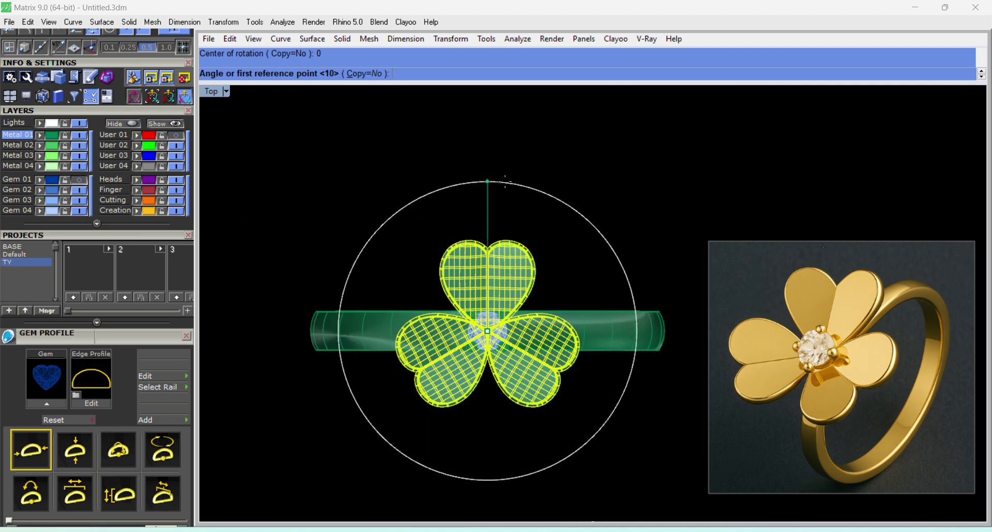
left_click(487, 181)
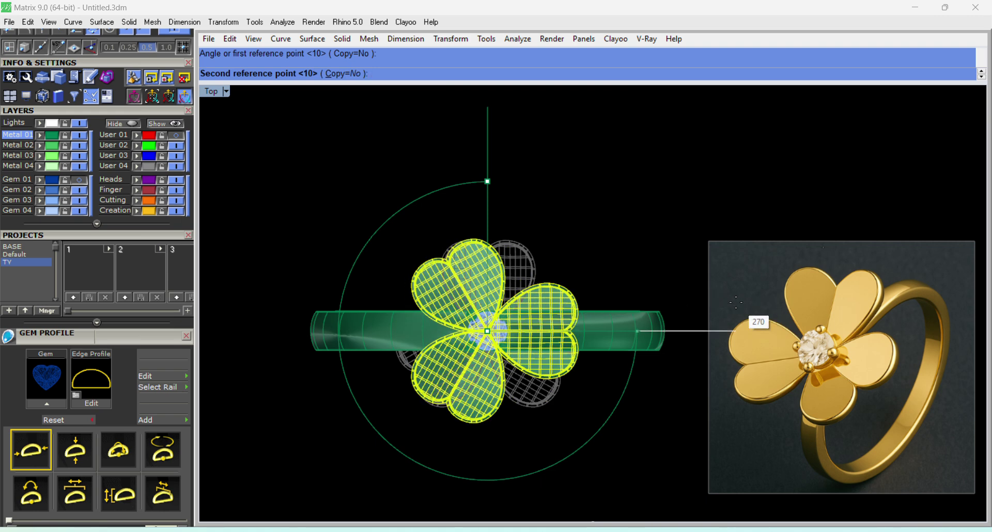
left_click(736, 302)
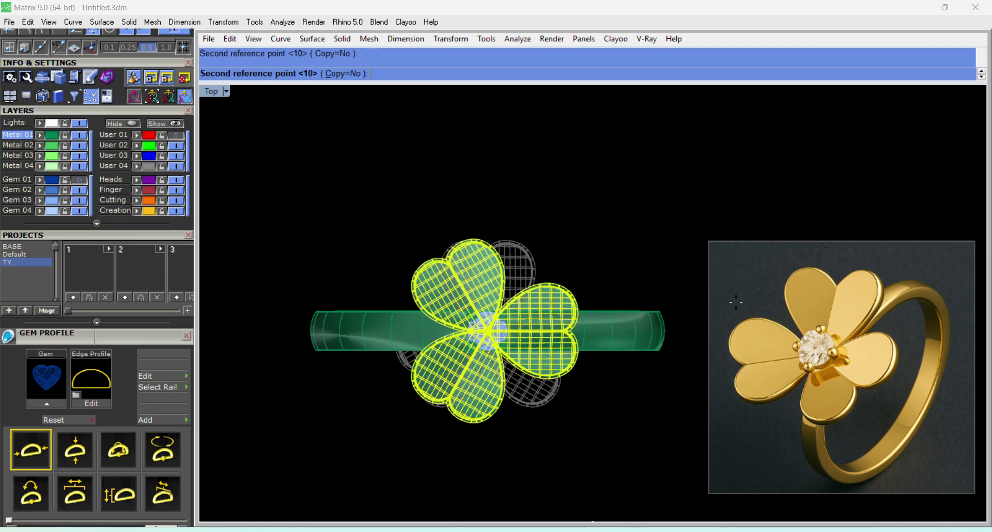
Move the three petals vertically in the Front view from the ring's centre up to the prong head at the top of the band.
double_click(211, 92)
scroll(461, 408, "down", 3)
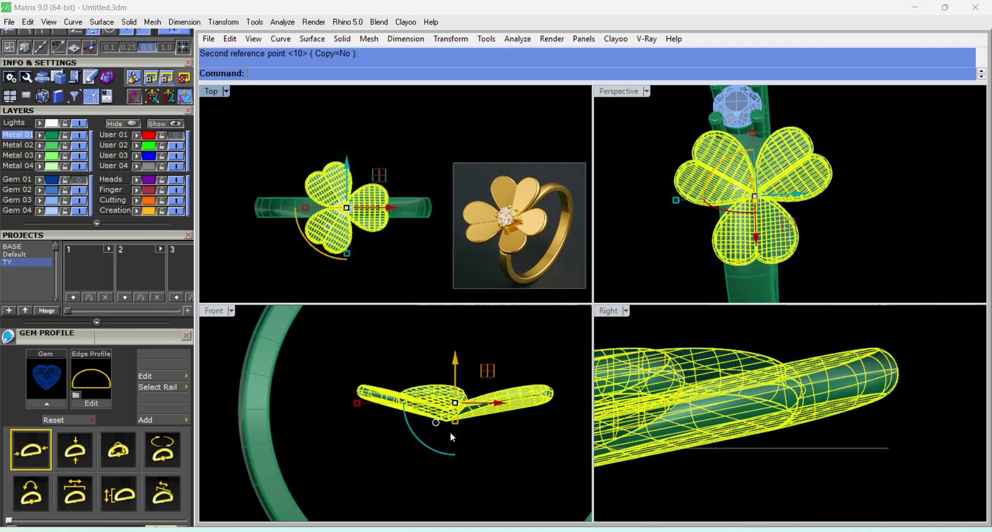
double_click(211, 310)
scroll(436, 349, "down", 3)
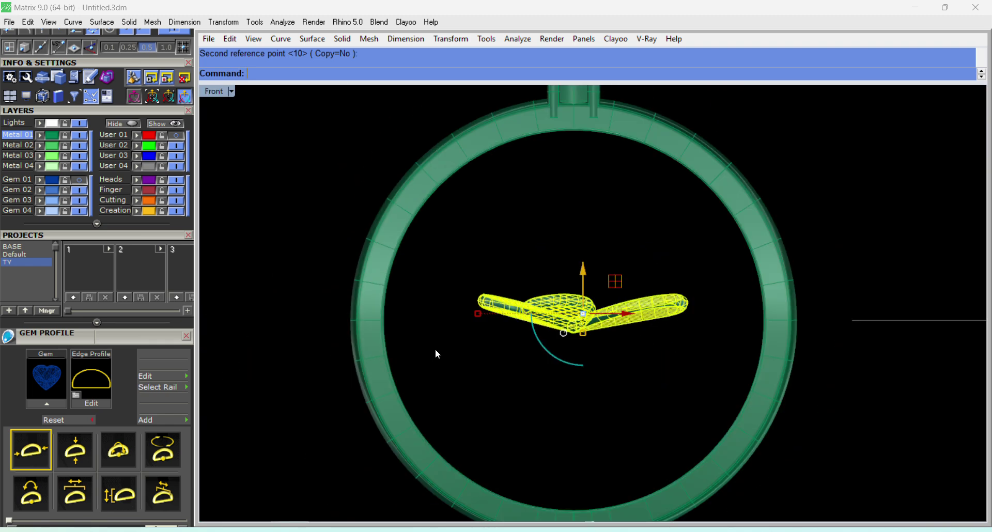
scroll(436, 353, "down", 2)
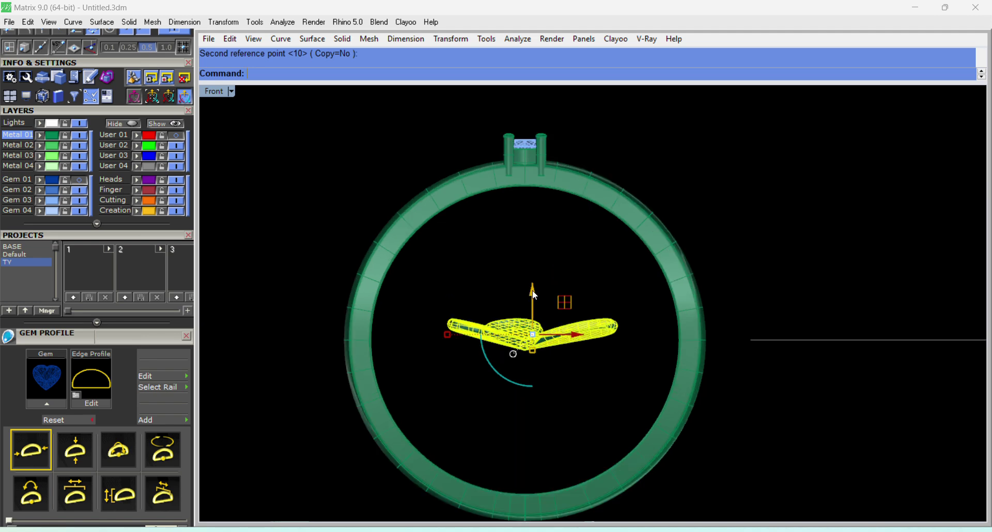
left_click_drag(533, 287, 562, 113)
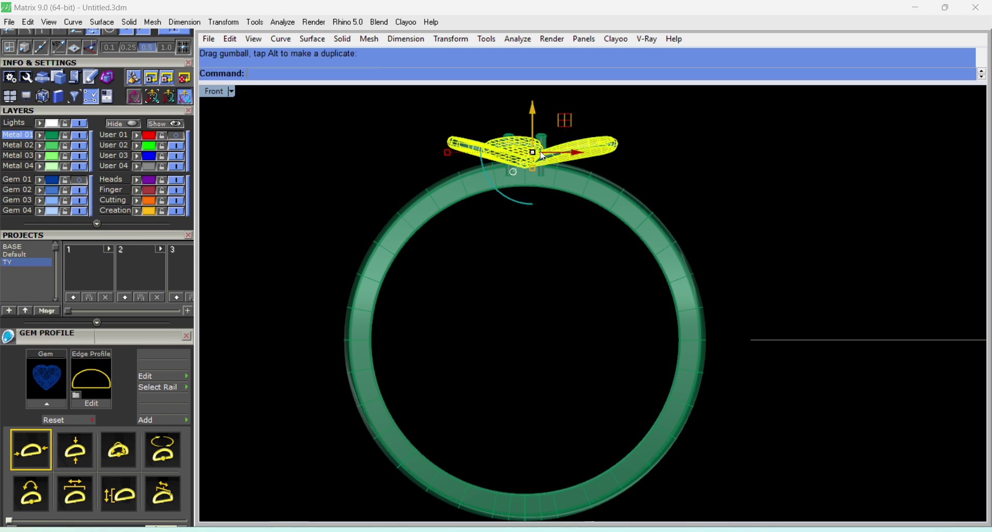
scroll(543, 156, "up", 6)
scroll(499, 245, "down", 3)
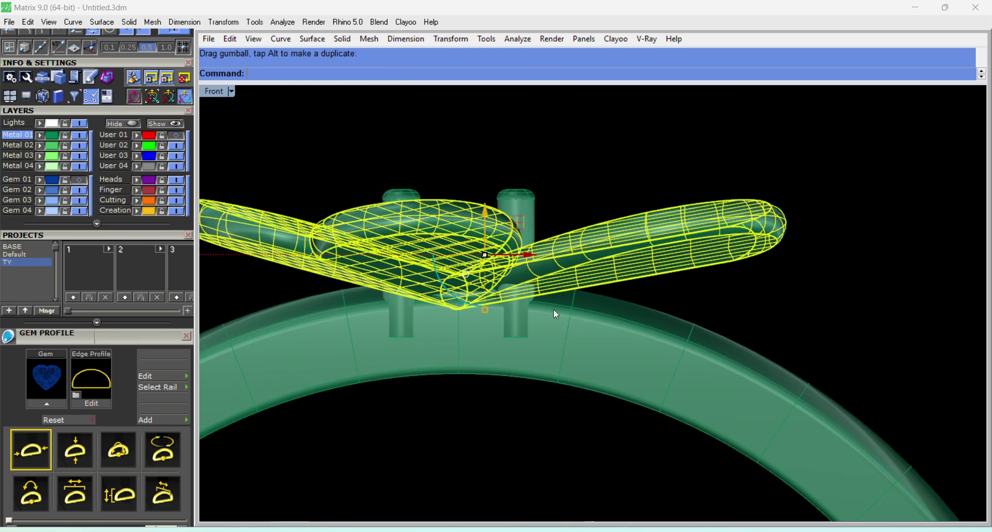
key("Escape")
Lower the three petals slightly in the Perspective view so their base rests on the ring band.
key("ctrl+F4")
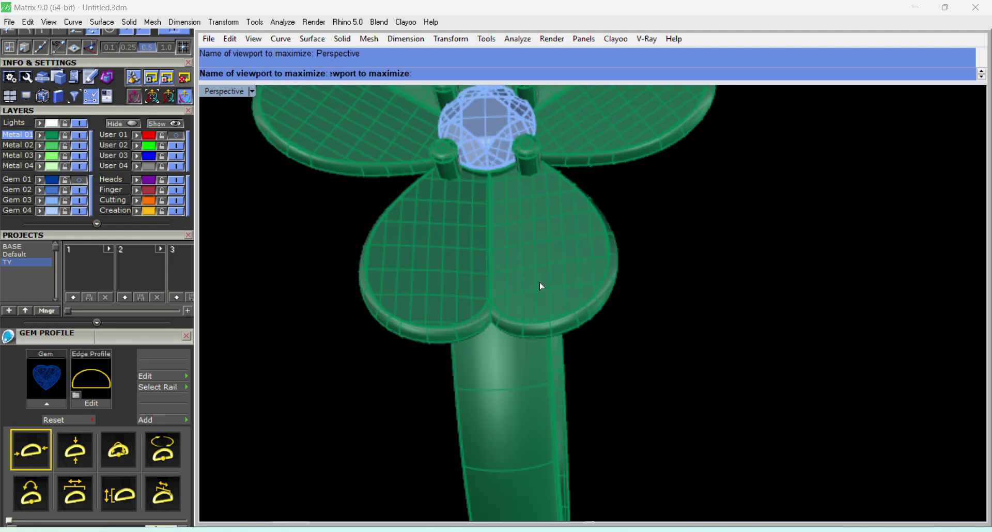
right_click_drag(571, 293, 542, 319)
left_click(542, 319)
left_click(402, 336, "shift")
left_click(448, 223, "shift")
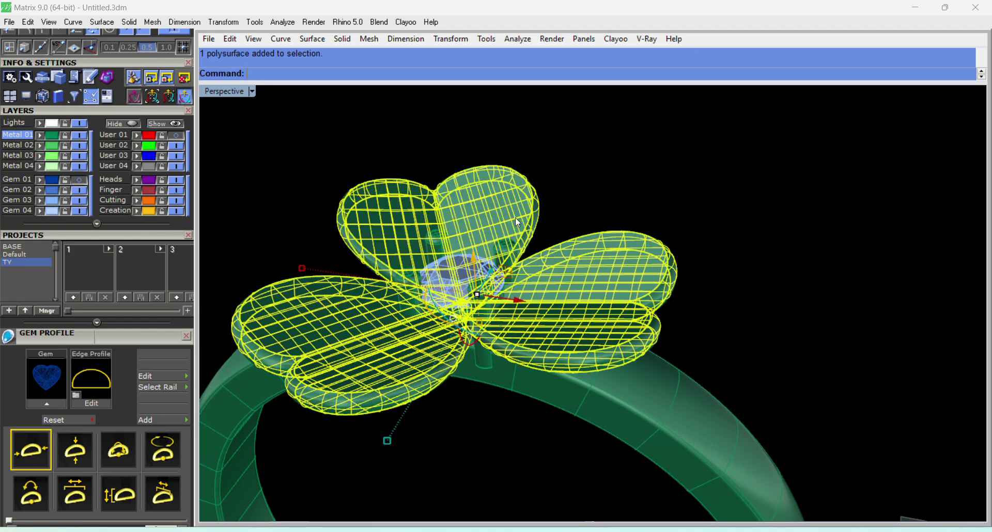
right_click_drag(516, 218, 498, 286)
scroll(501, 259, "up", 6)
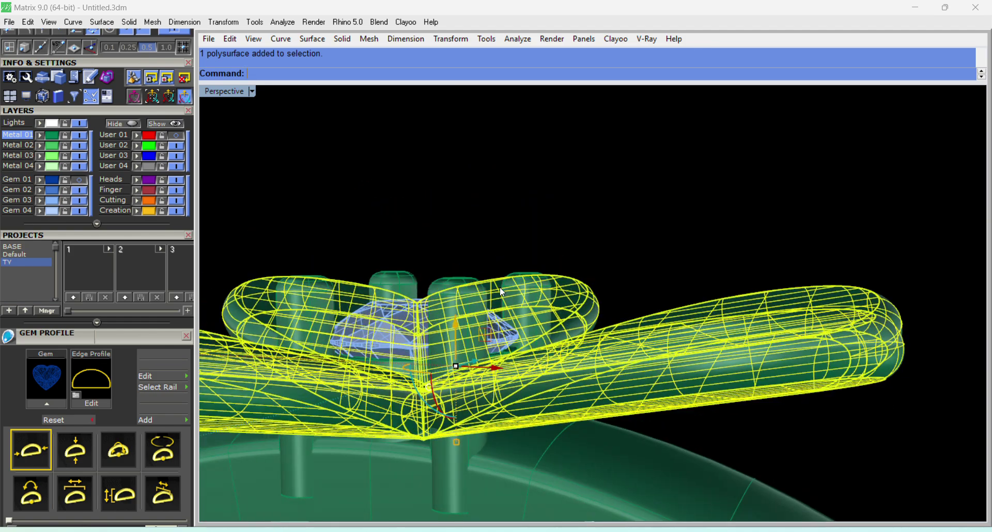
mouse_move(456, 324)
left_mouse_down()
mouse_move(478, 352)
mouse_move(474, 318)
left_mouse_up()
scroll(473, 219, "down", 6)
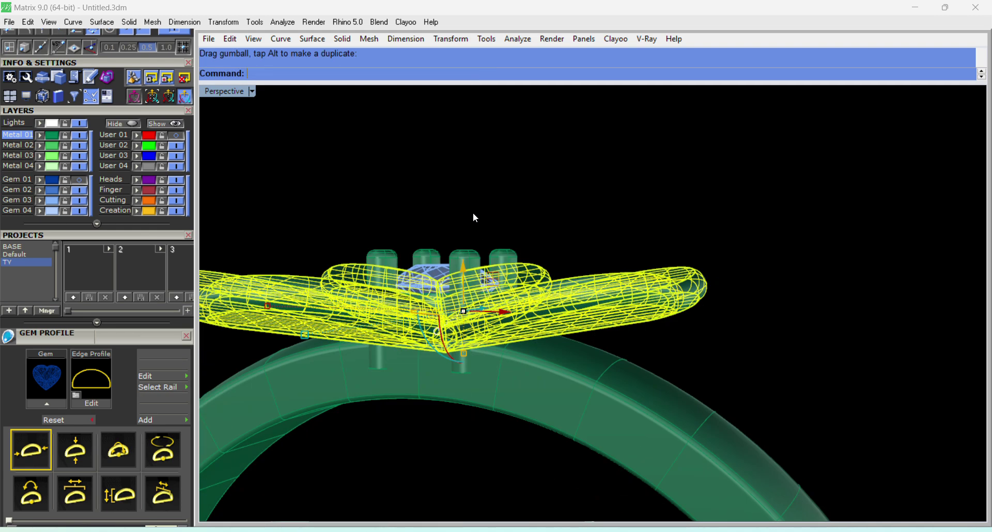
left_click(473, 212)
Select the four prongs around the gem and turn on their solid edit points.
right_click_drag(500, 408, 465, 289)
left_click(464, 282)
left_click(353, 267, "shift")
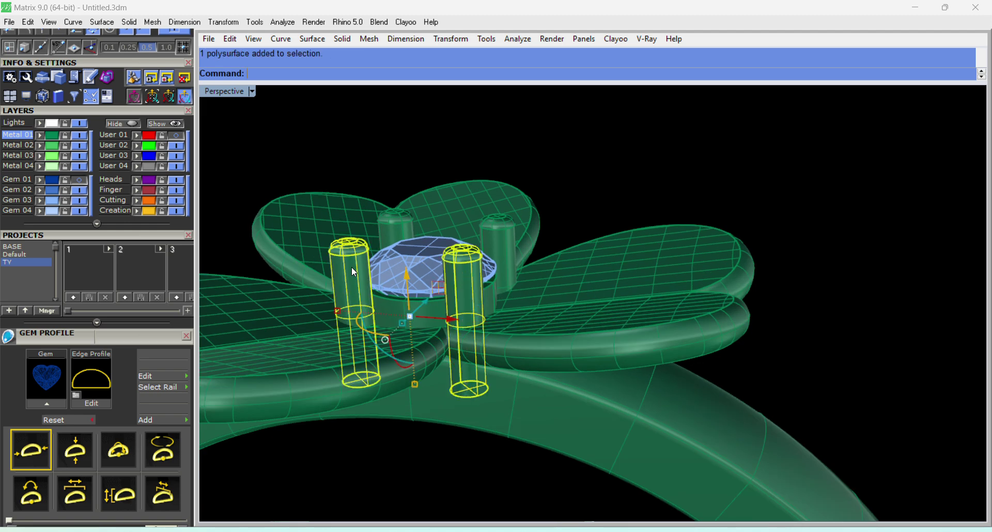
left_click(393, 217, "shift")
left_click(502, 227, "shift")
right_click_drag(473, 374, 416, 388)
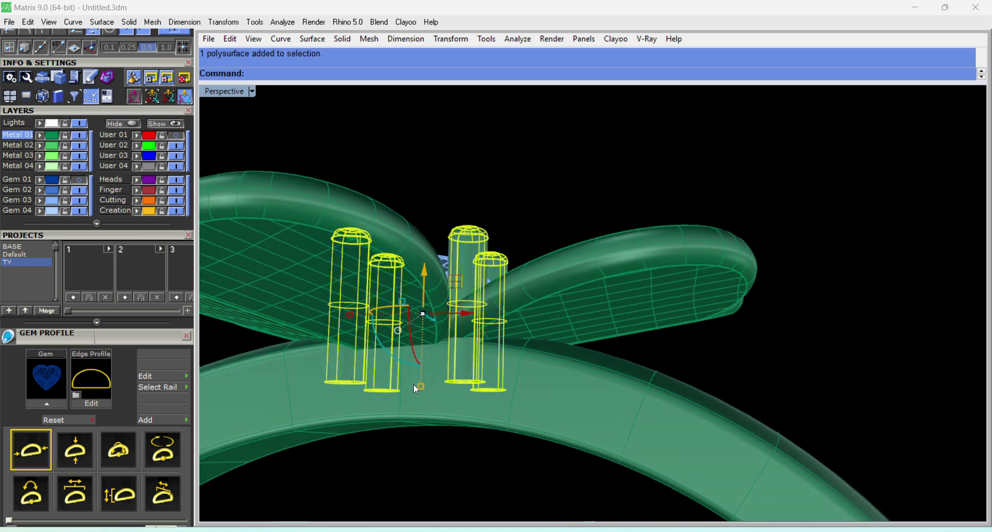
type("sp")
key("Return")
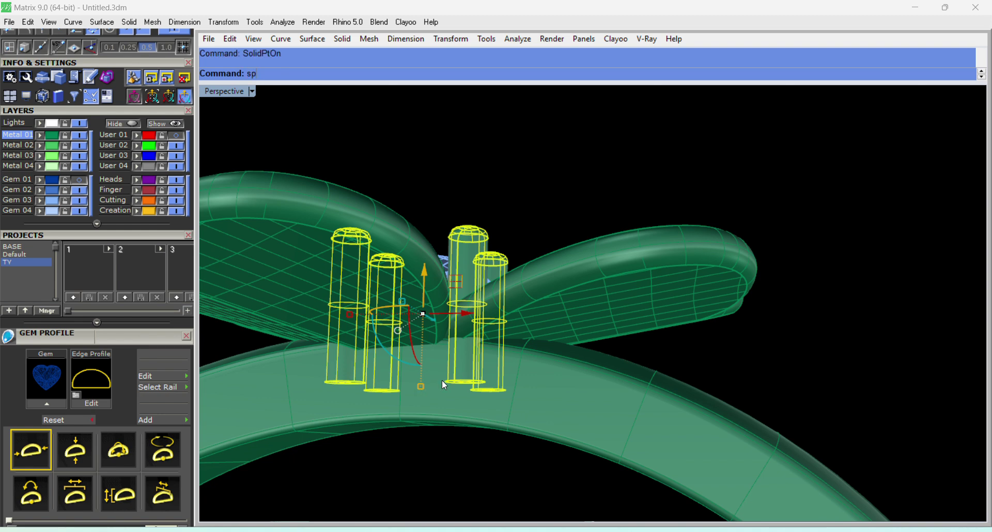
Raise the bottom edit points of the four prongs to shorten them to the base of the petals.
right_click_drag(473, 374, 466, 378)
left_click_drag(301, 500, 562, 371)
right_click_drag(587, 359, 504, 375)
scroll(500, 399, "up", 5)
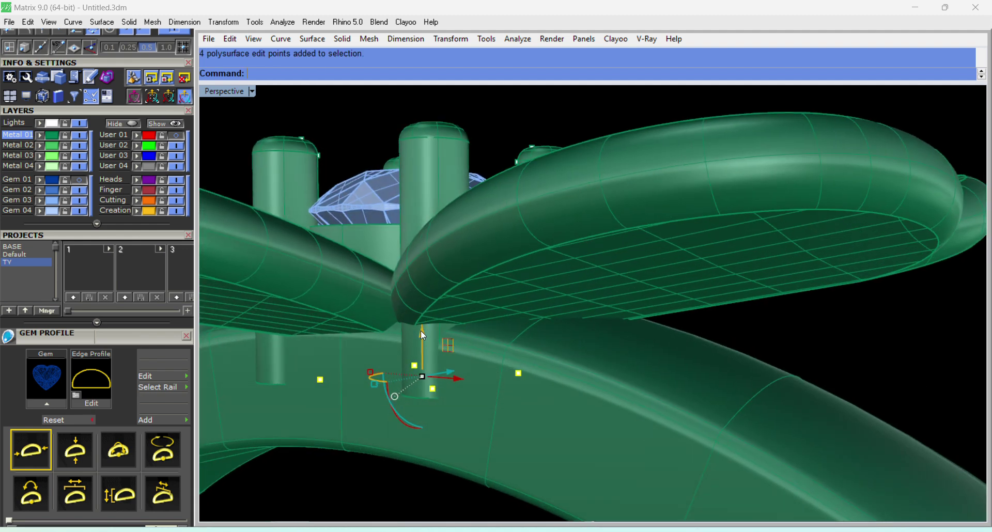
left_click_drag(422, 332, 436, 271)
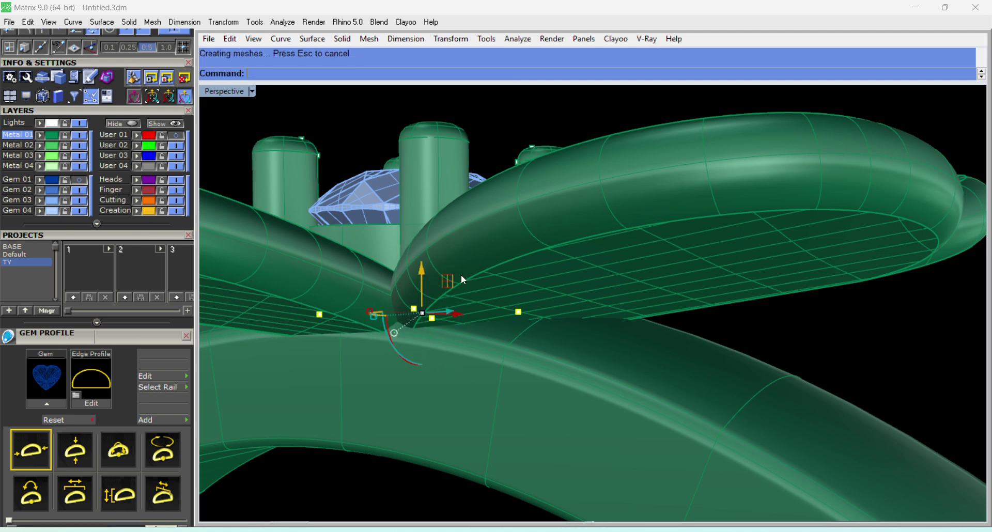
scroll(411, 298, "down", 8)
left_click(608, 300)
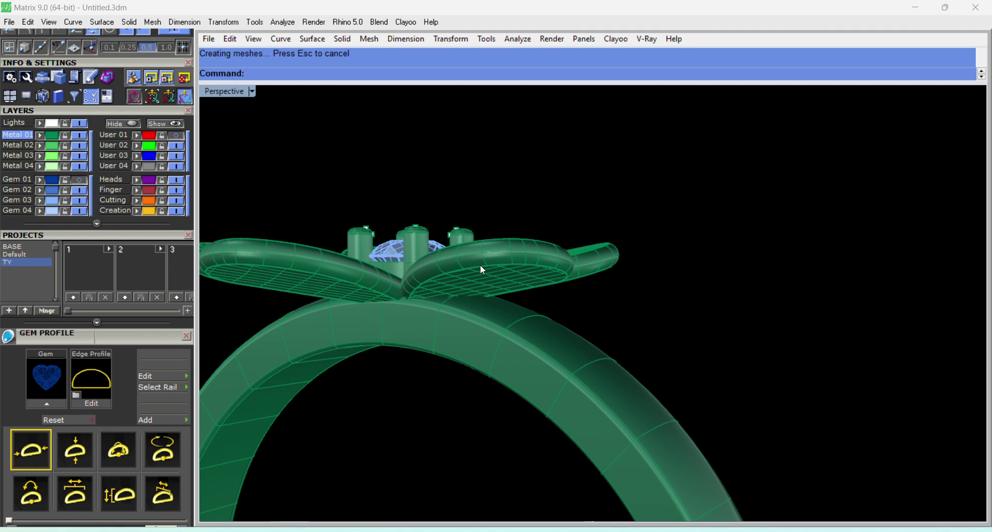
Select all objects and turn off their surface isocurve visibility in the object properties.
right_click_drag(482, 269, 485, 345)
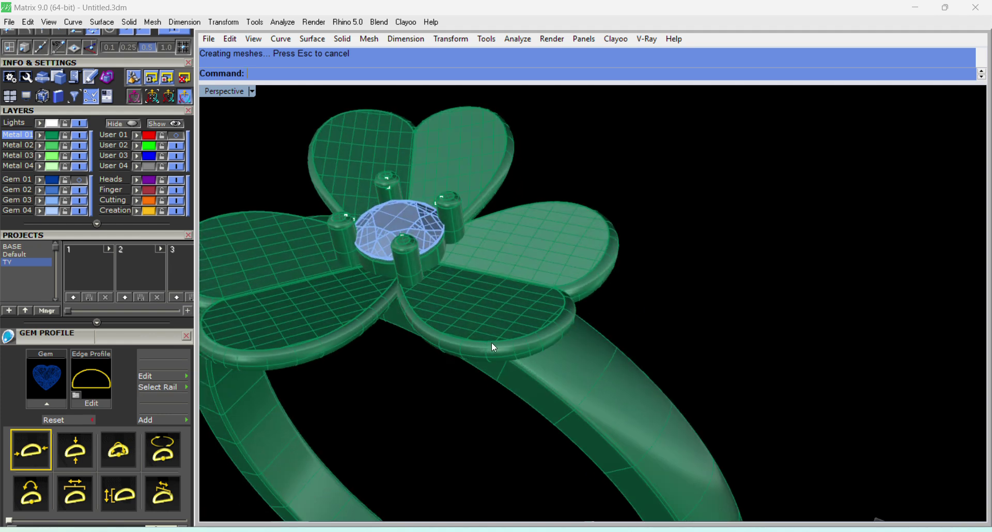
right_click_drag(576, 365, 646, 271)
scroll(646, 268, "down", 5)
right_click_drag(556, 266, 580, 385)
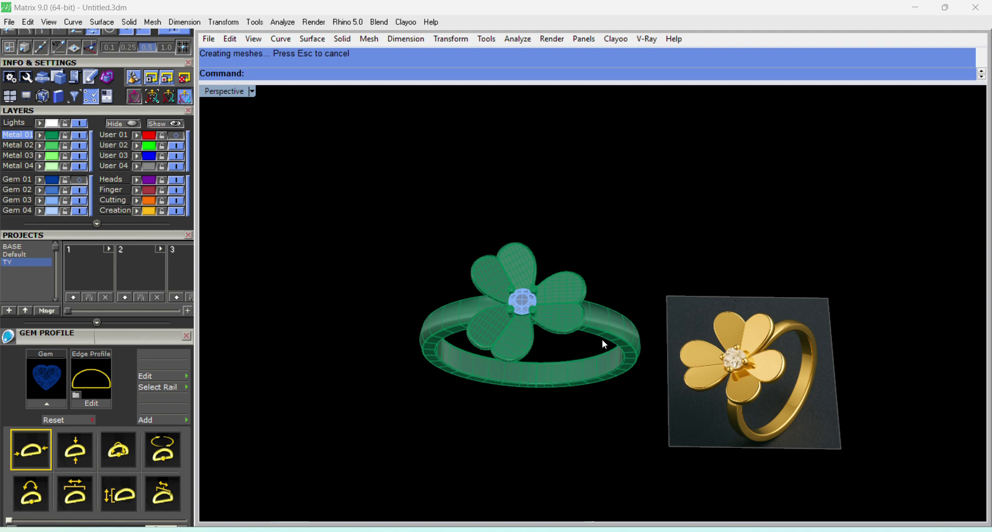
type("Properties")
key("Return")
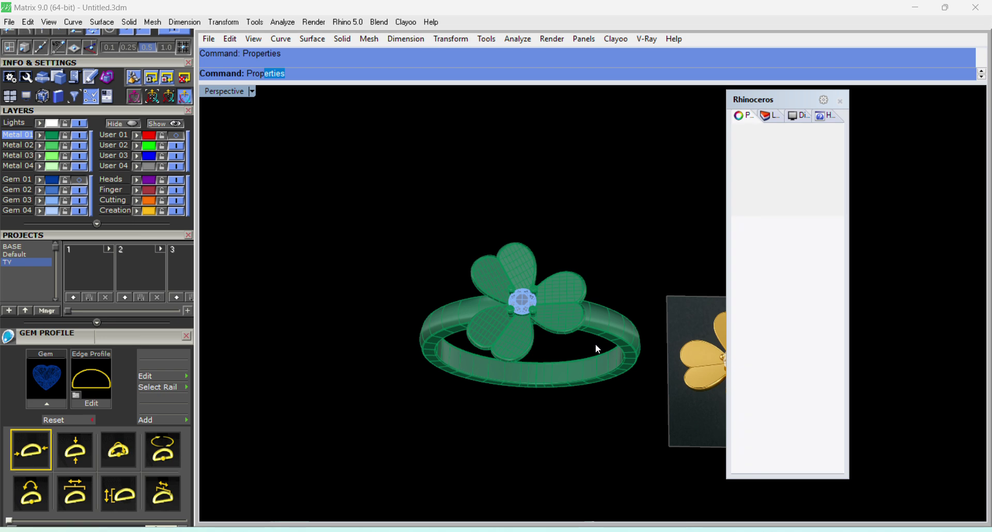
key("ctrl+a")
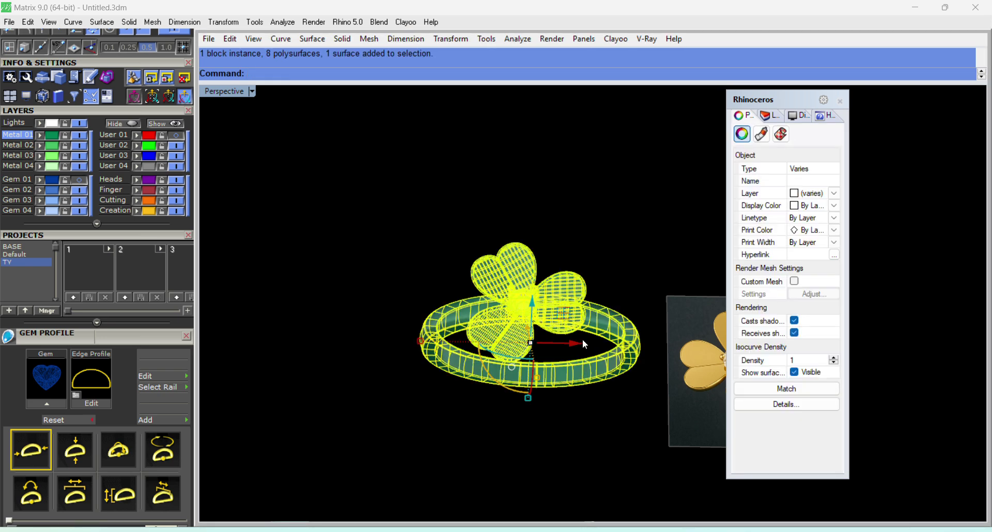
left_click(796, 374)
left_click(897, 287)
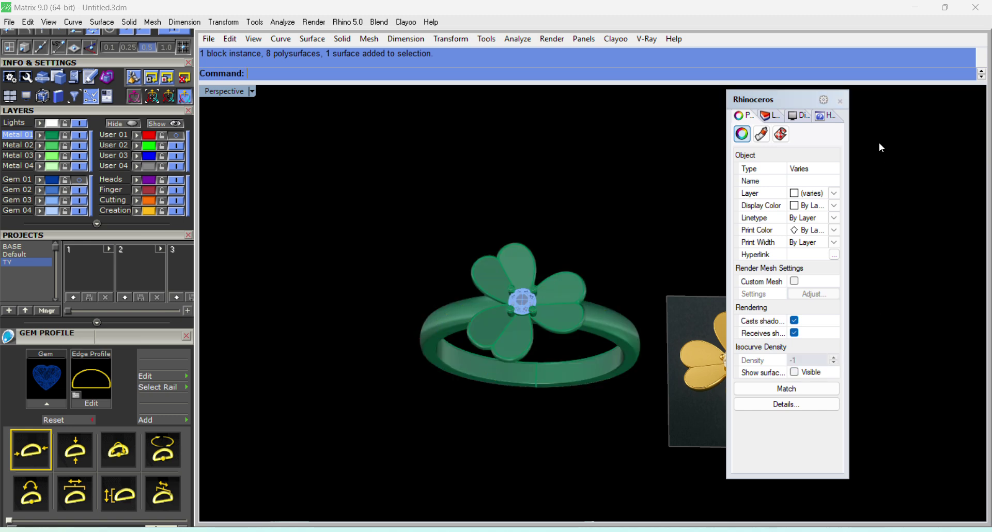
left_click(841, 101)
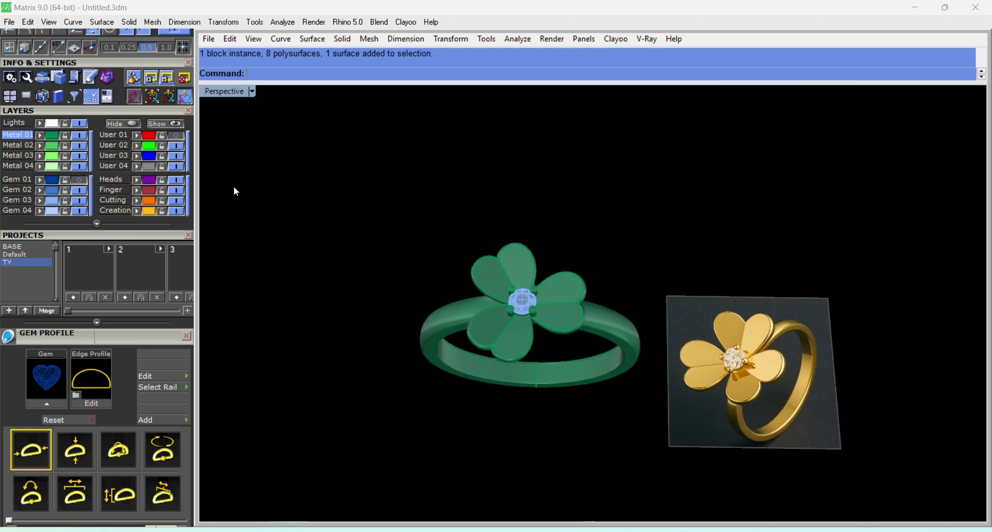
Select all Metal 01 objects and assign them to the Creation layer for a gold display colour.
left_click(51, 137)
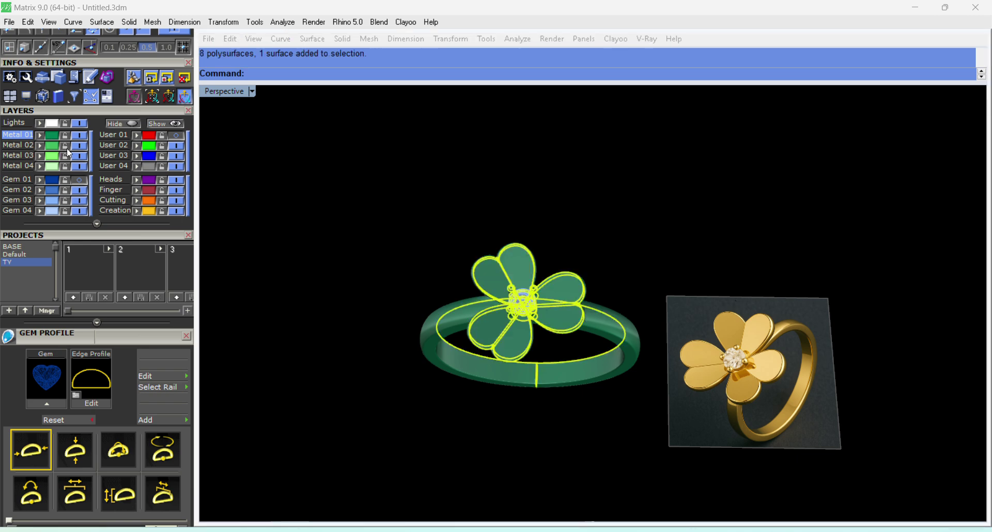
left_click(138, 212)
left_click(363, 251)
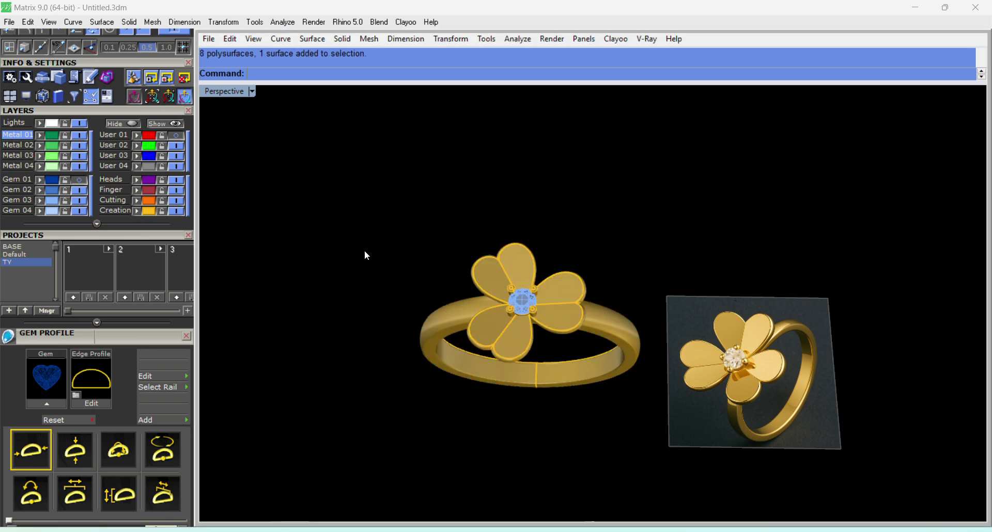
Switch to the four-view layout and zoom every view to the complete ring.
type("4View")
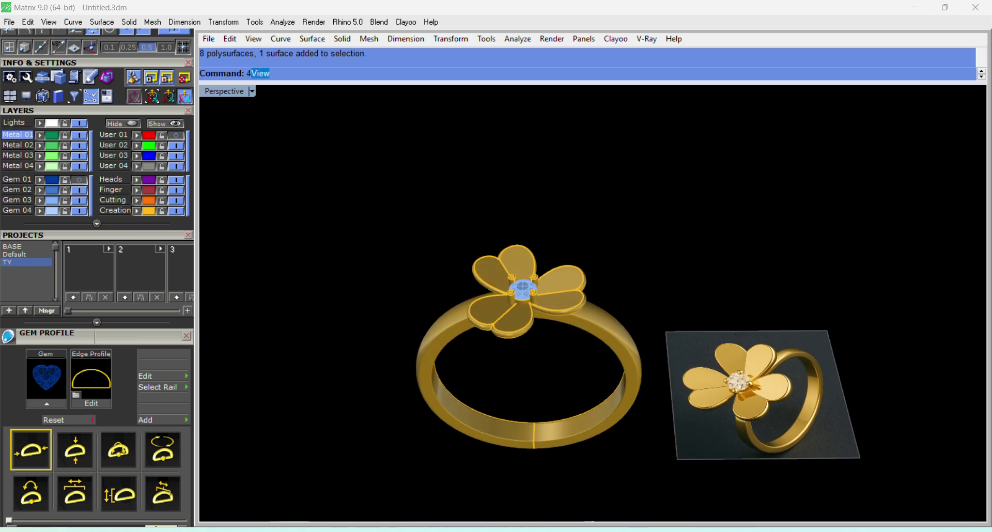
key("Return")
type("z")
key("Return")
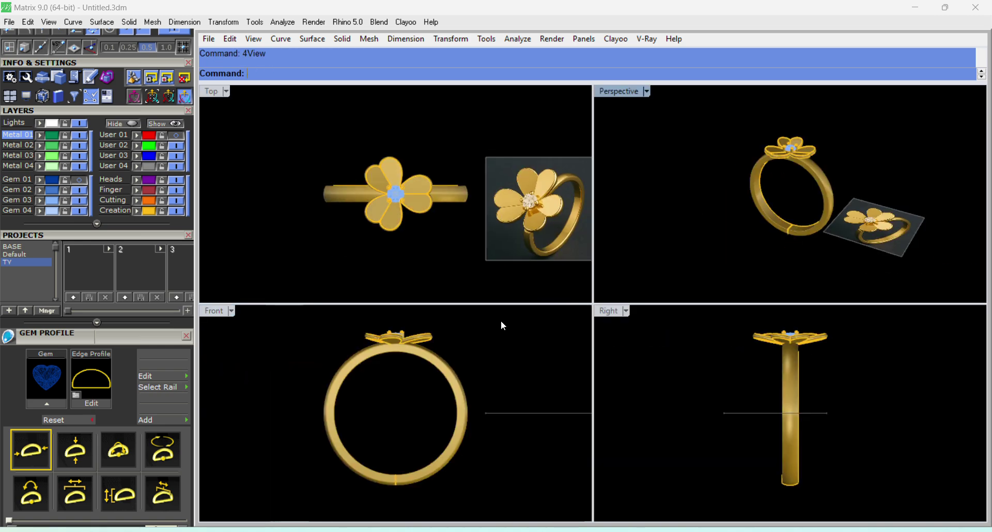
key("ctrl+a")
type("ZSA")
key("Return")
key("Escape")
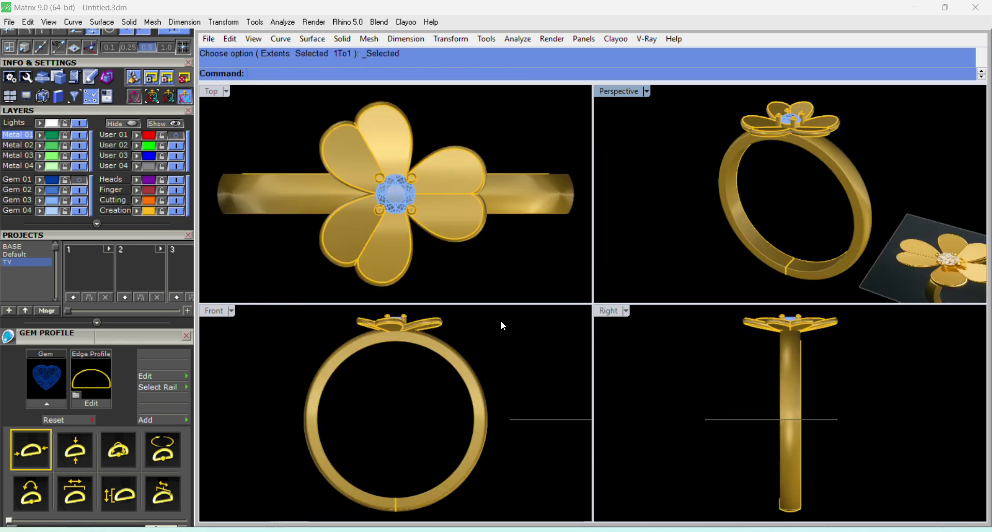
scroll(376, 222, "down", 4)
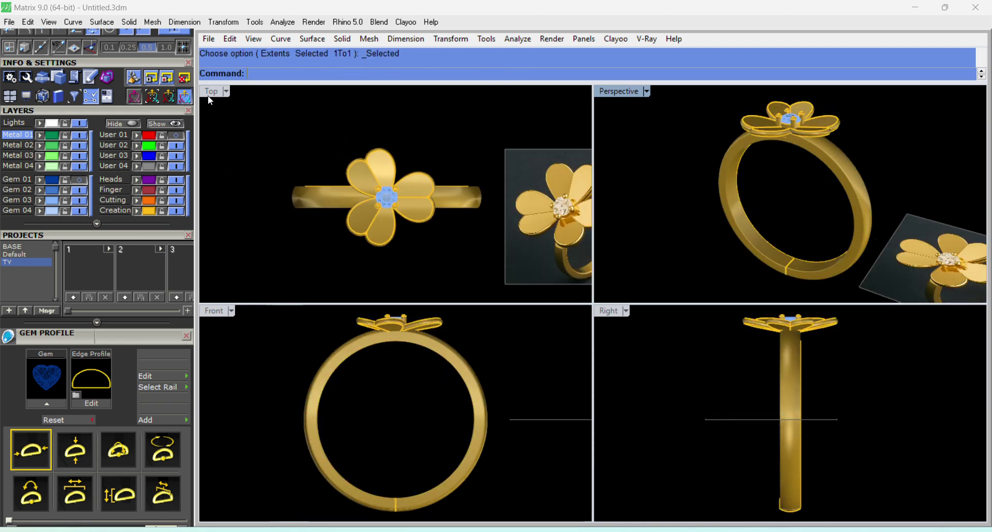
Examine the finished flower ring from several angles in the Perspective view against the reference image.
double_click(608, 94)
right_click_drag(602, 224, 535, 319)
right_click_drag(621, 353, 622, 308)
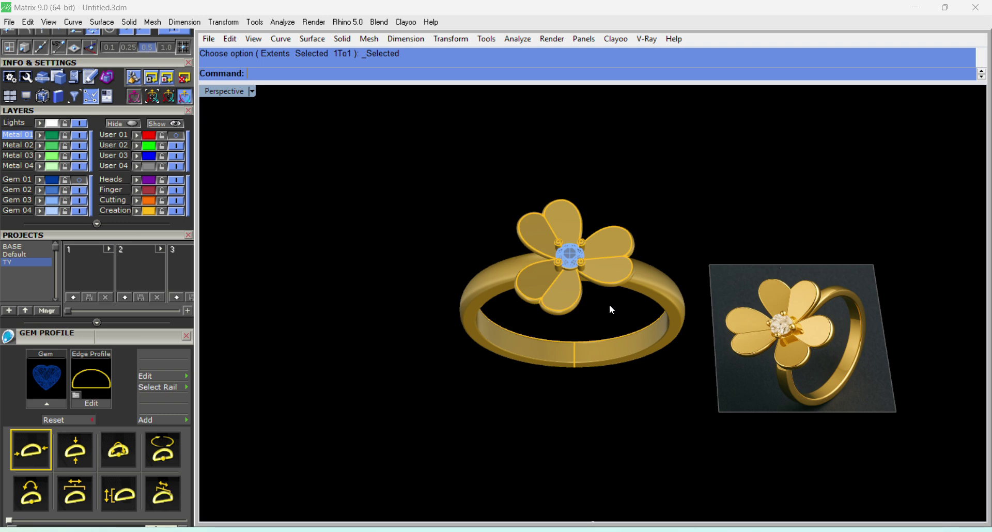
right_click_drag(526, 351, 514, 378)
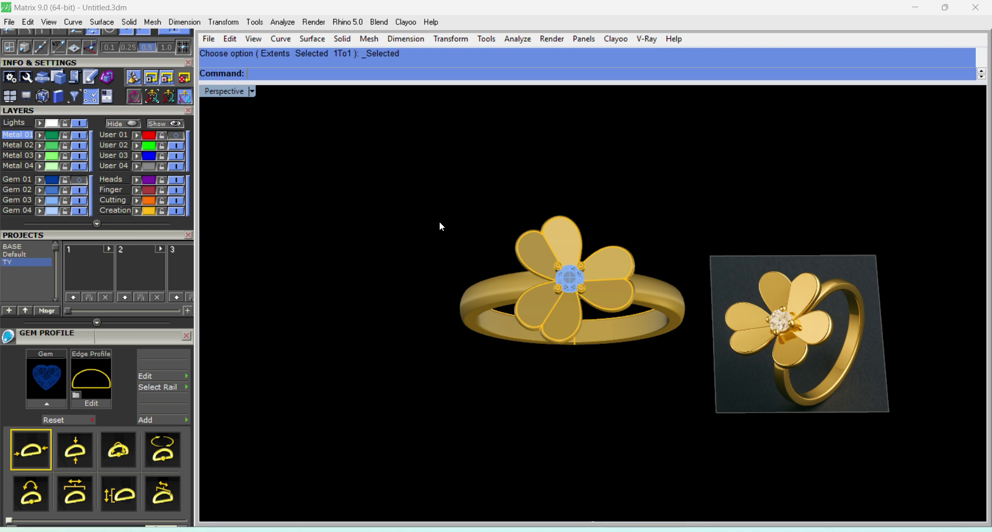
left_click(426, 23)
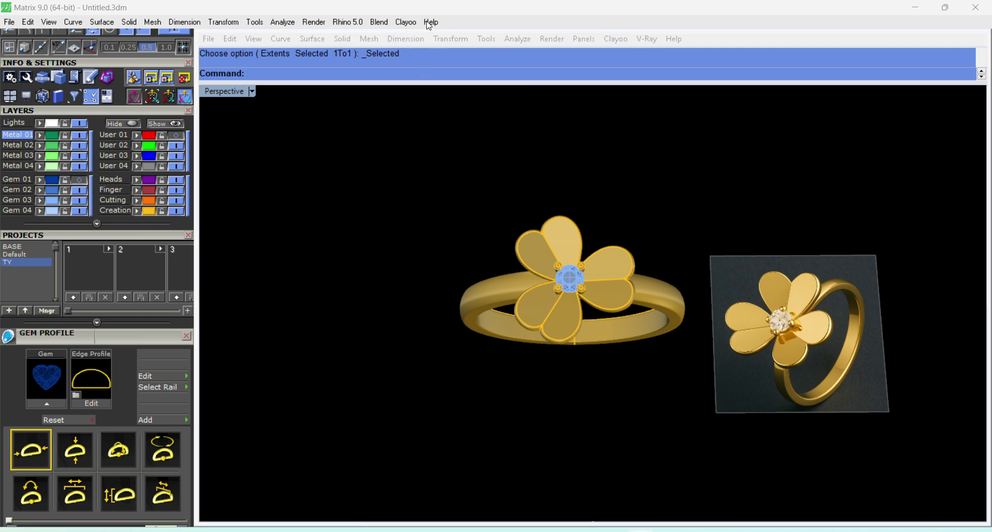